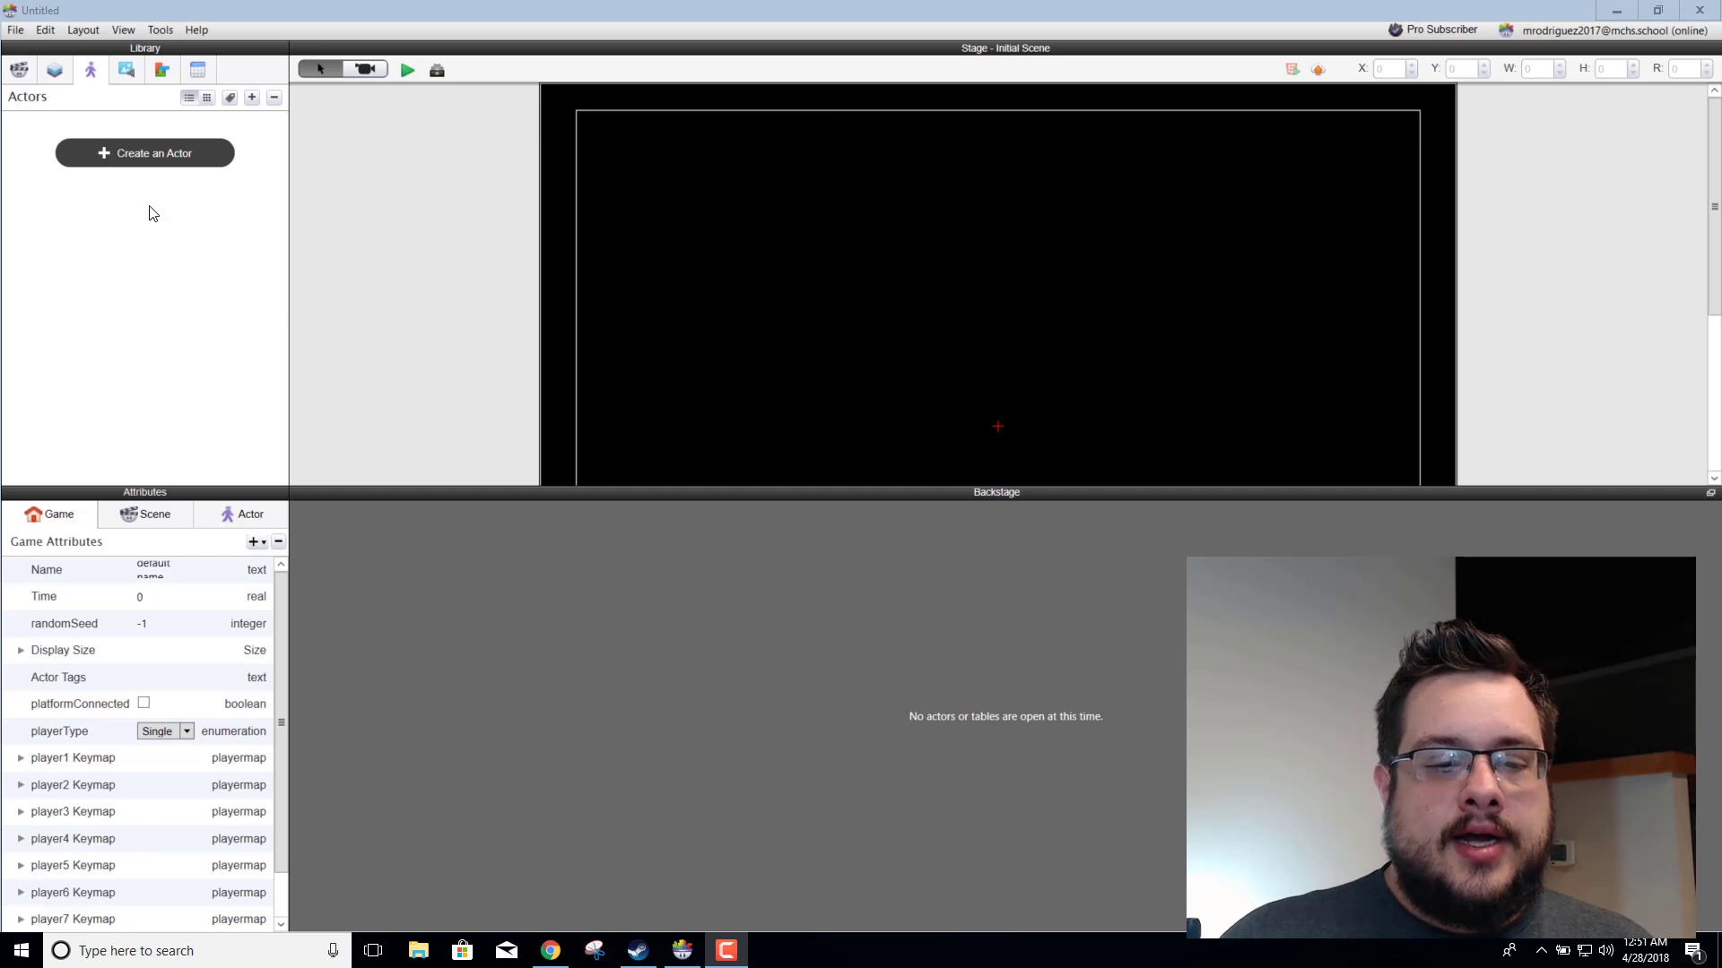
Step: Switch to Chrome and search the Kenney site's game assets for "shooter"
left_click(551, 950)
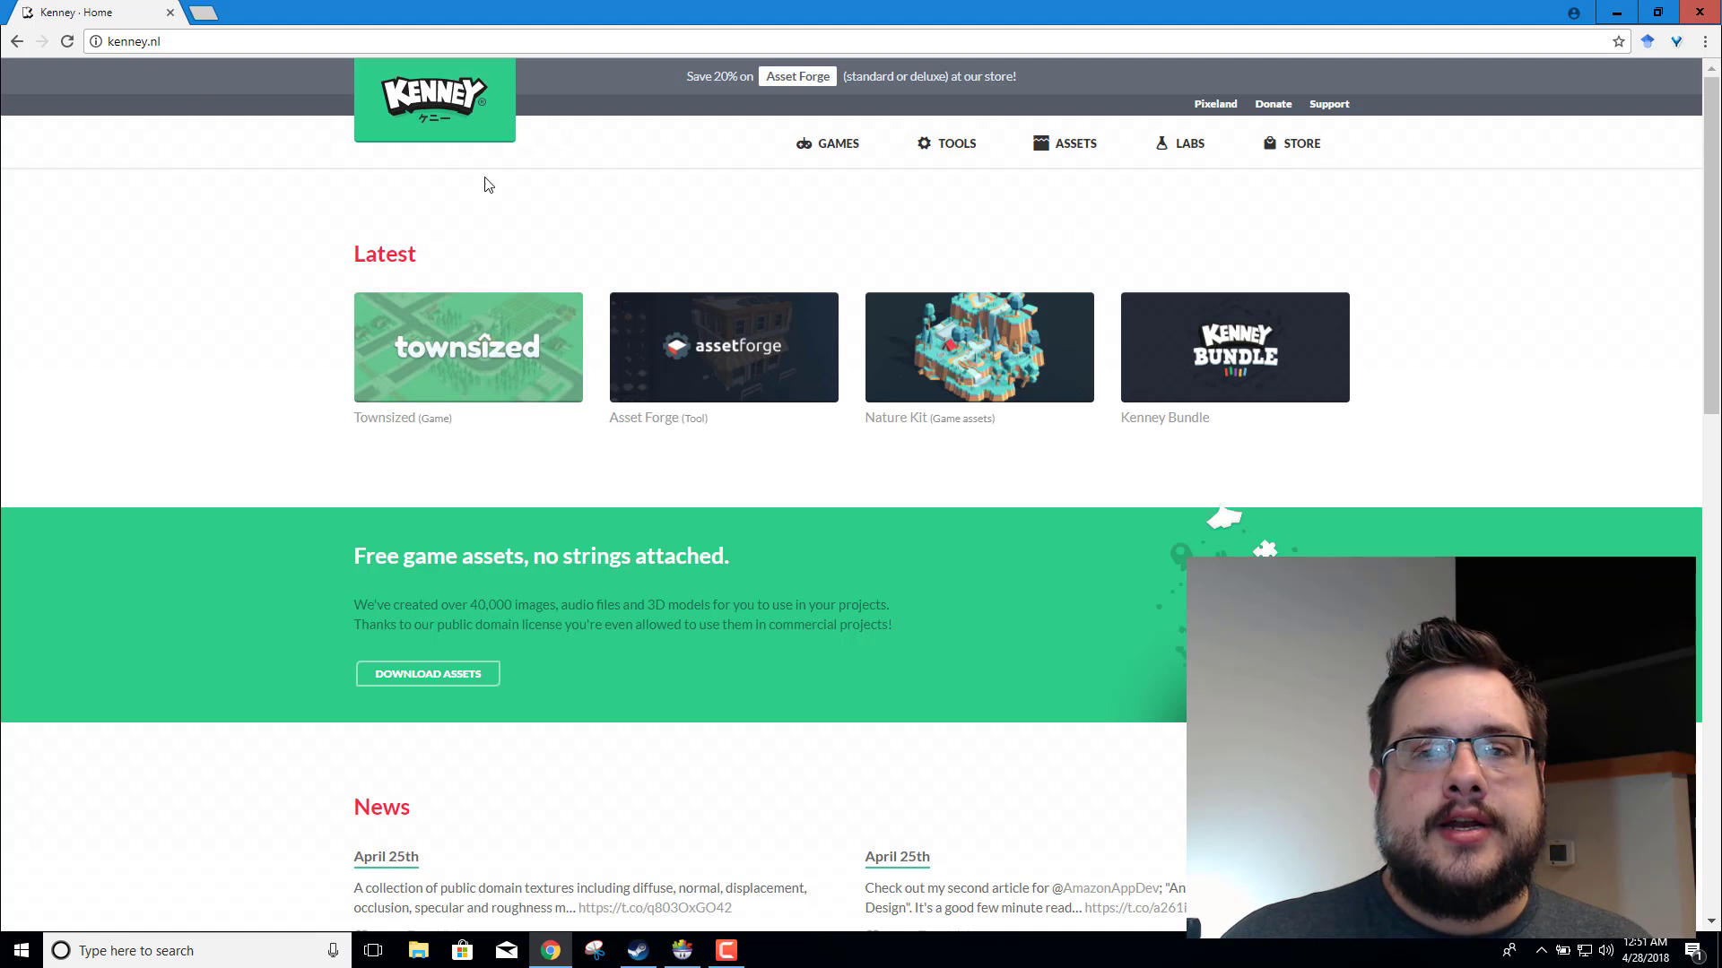
left_click(1100, 159)
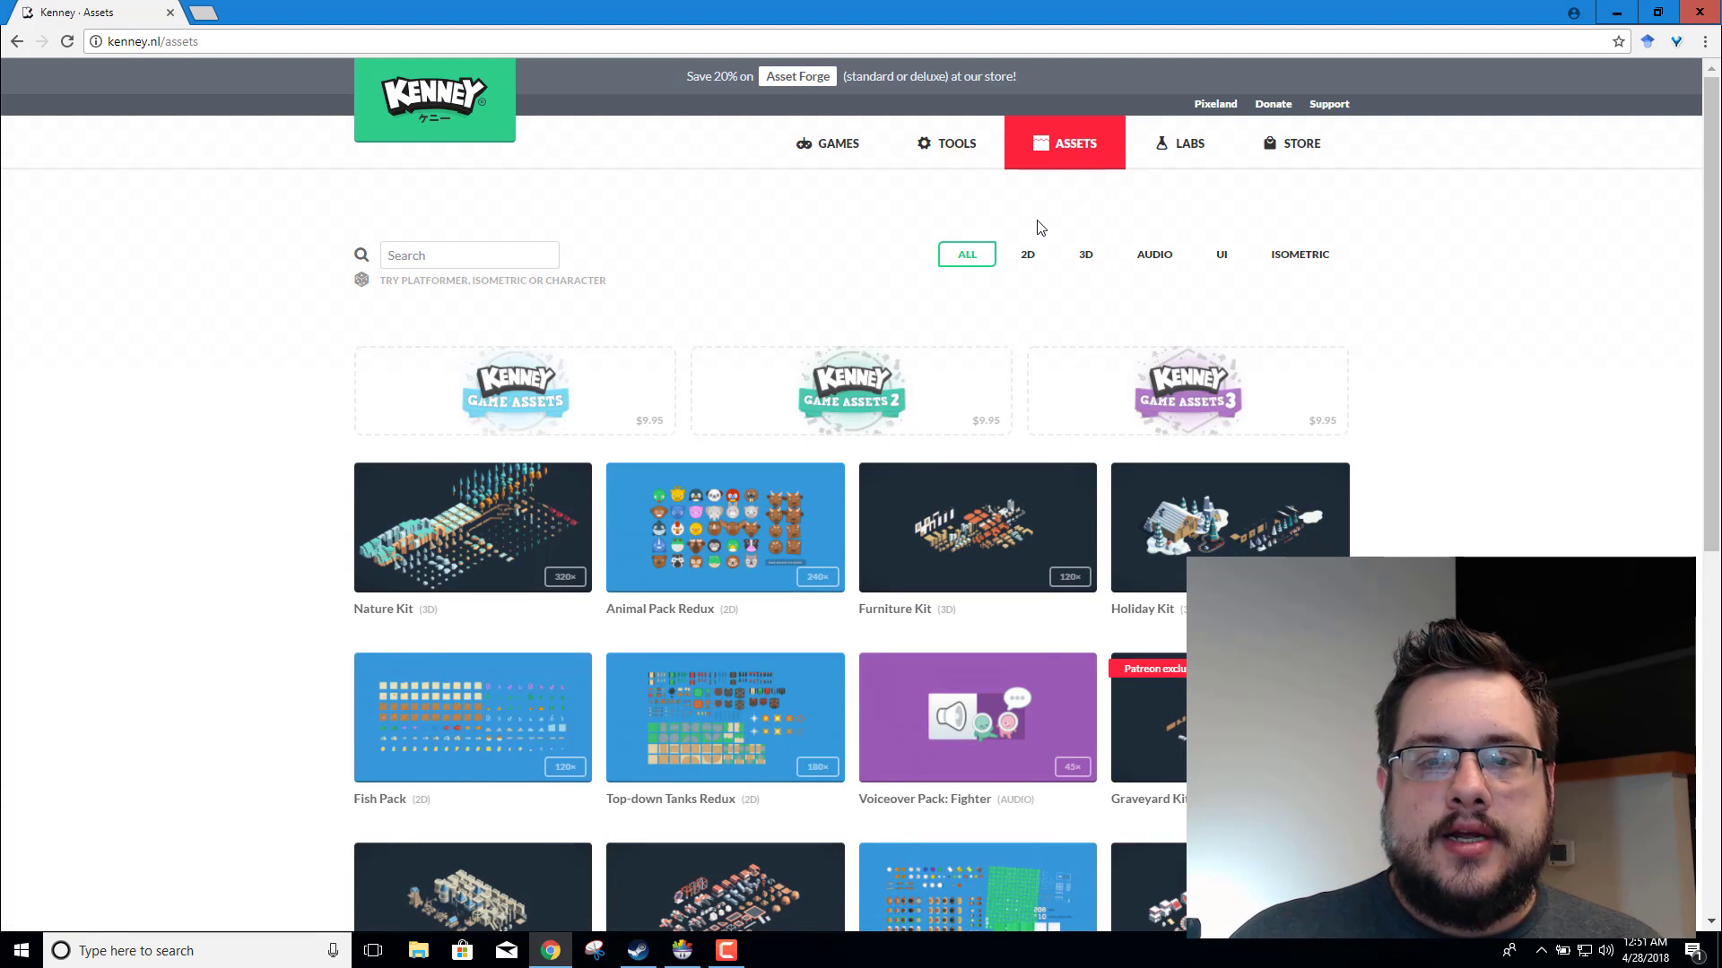
left_click(492, 266)
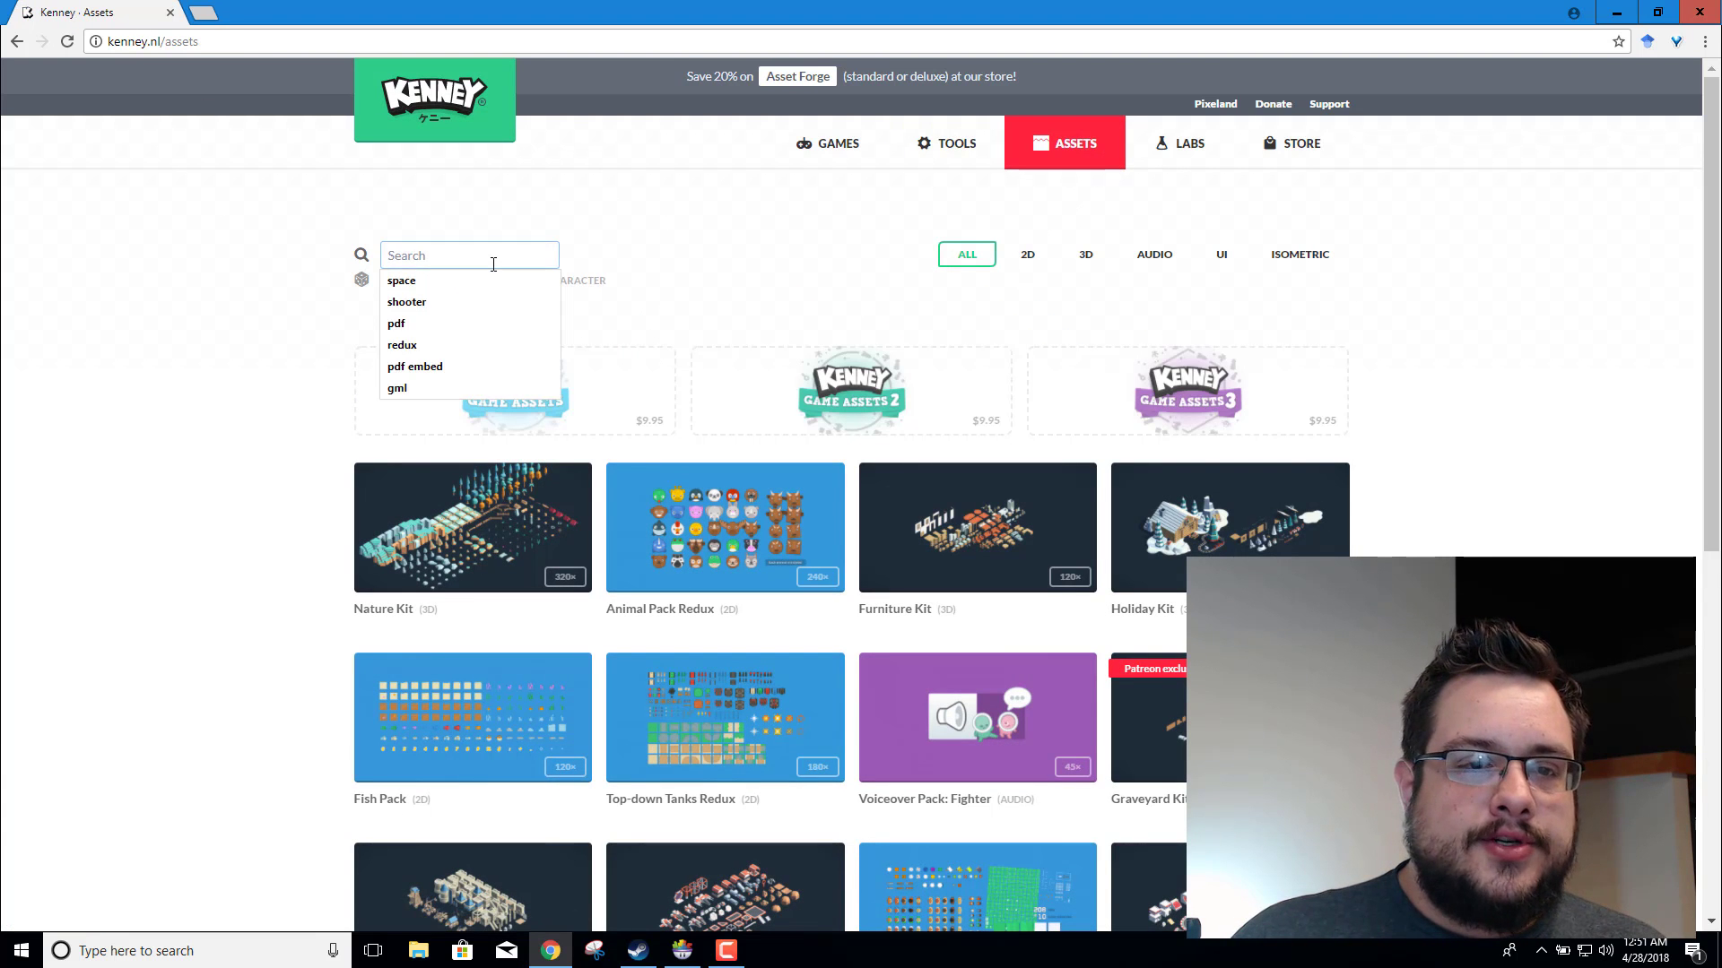
left_click(461, 302)
key("Return")
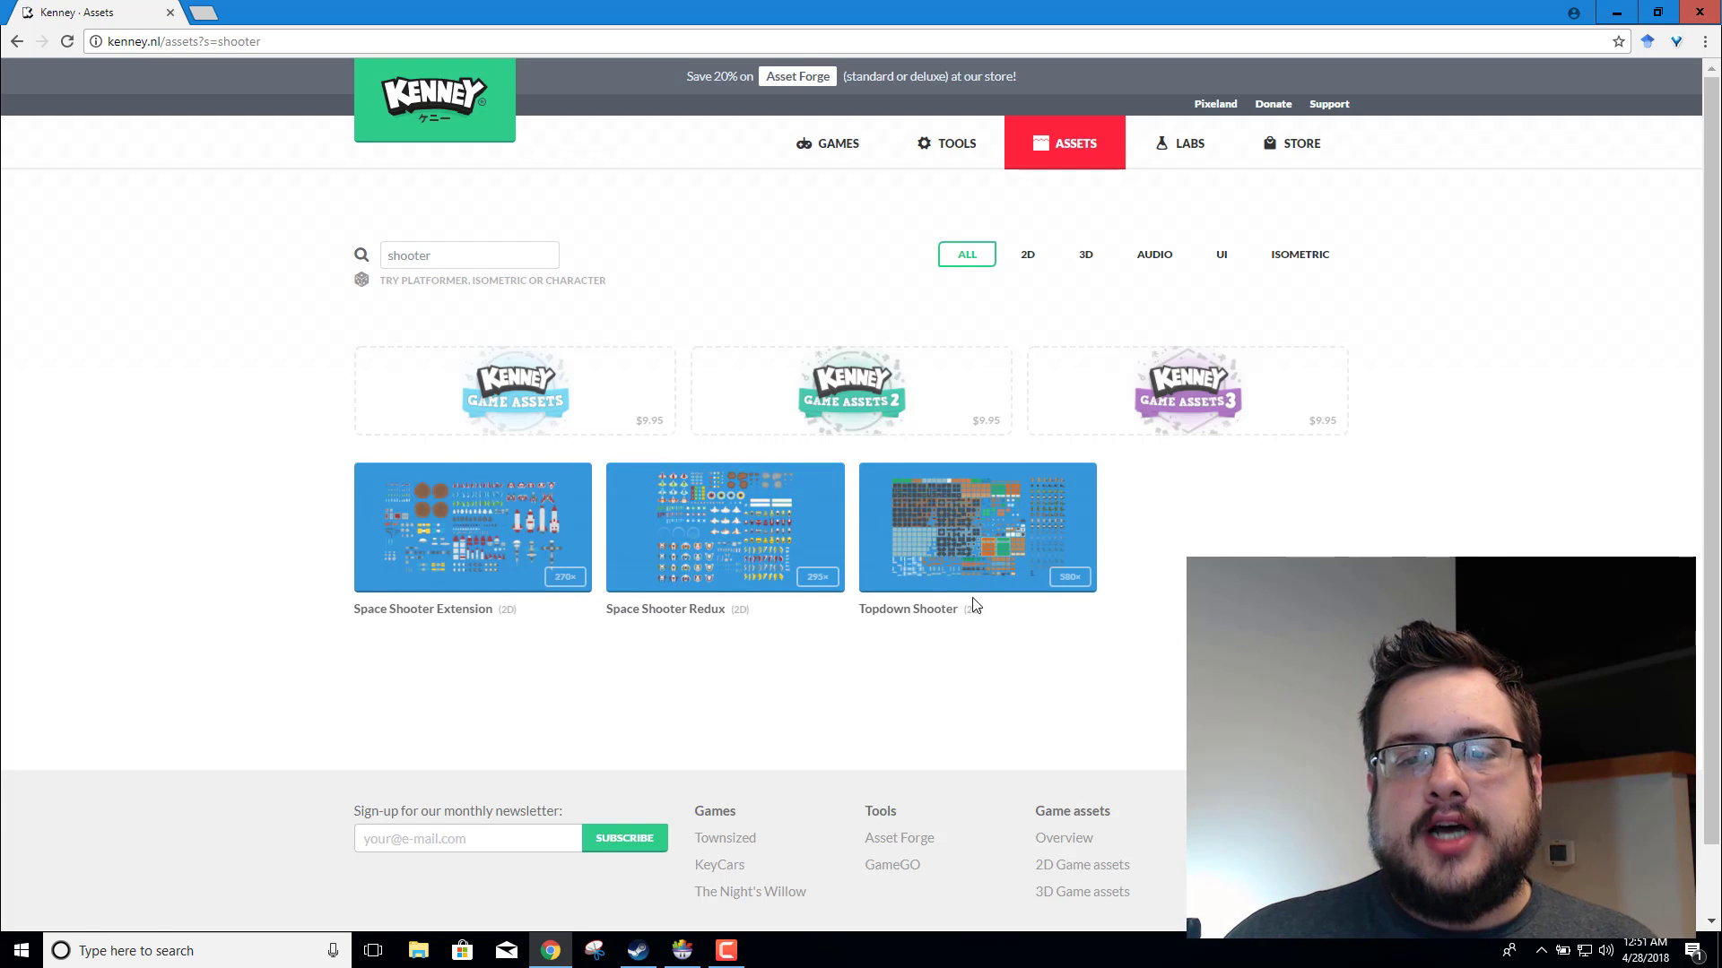
Step: Download the Topdown Shooter asset pack and dismiss the thank-you message
left_click(977, 561)
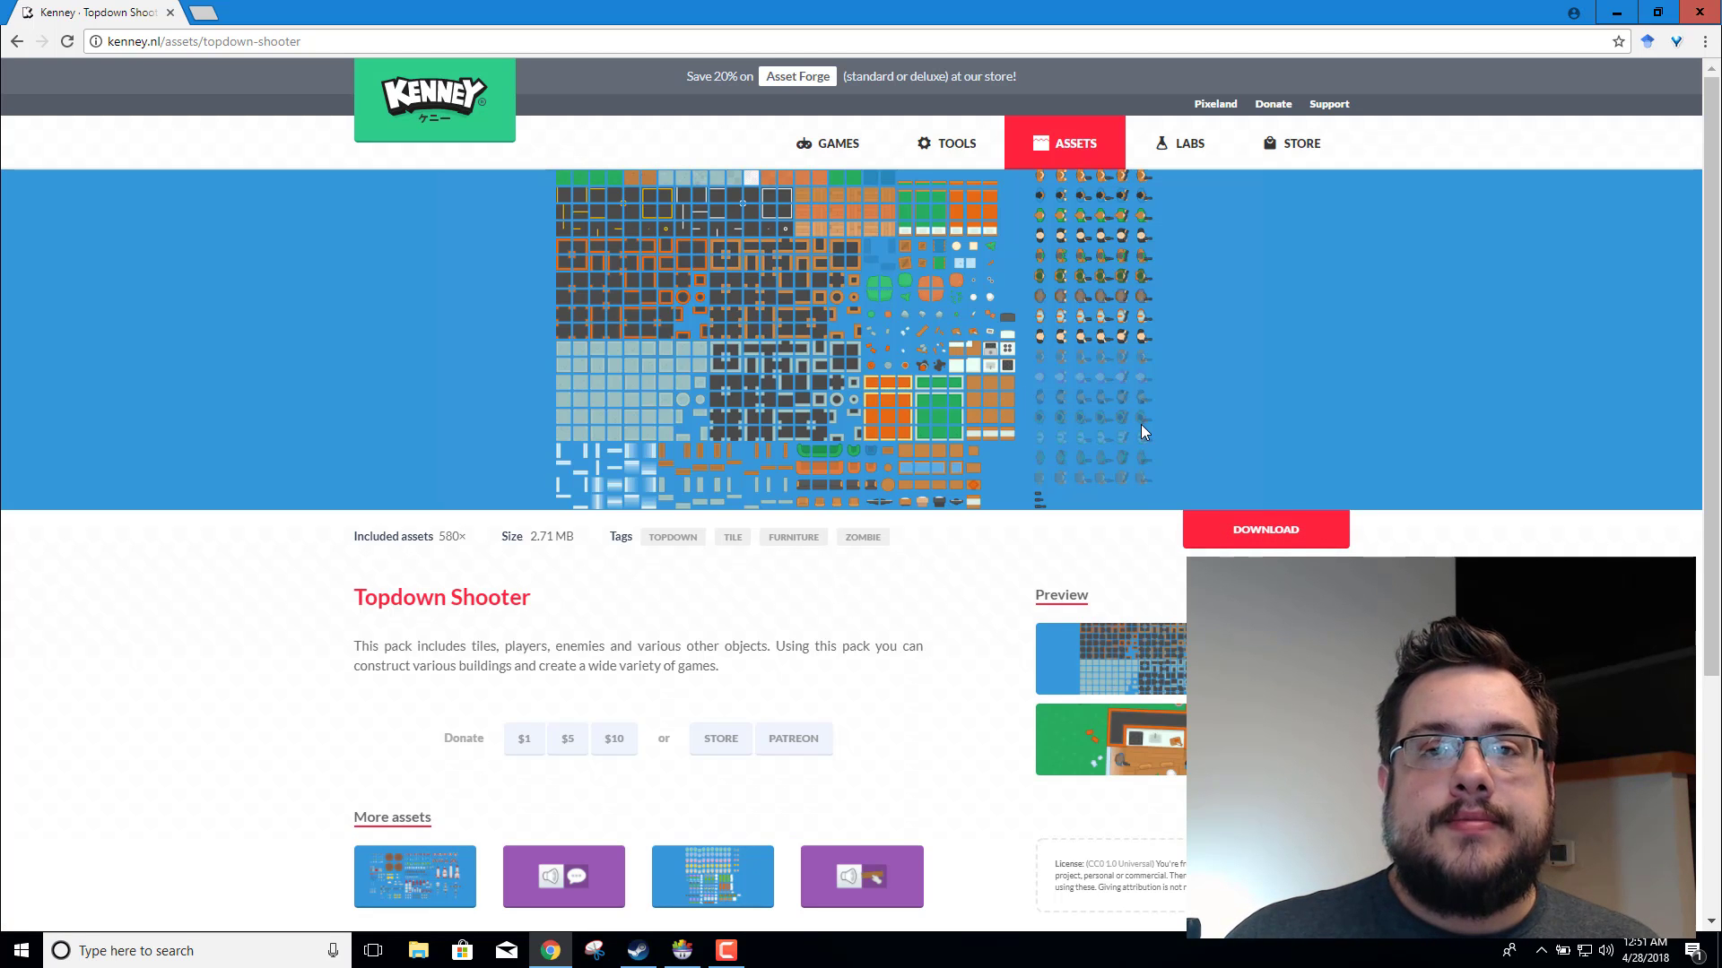
left_click(1263, 538)
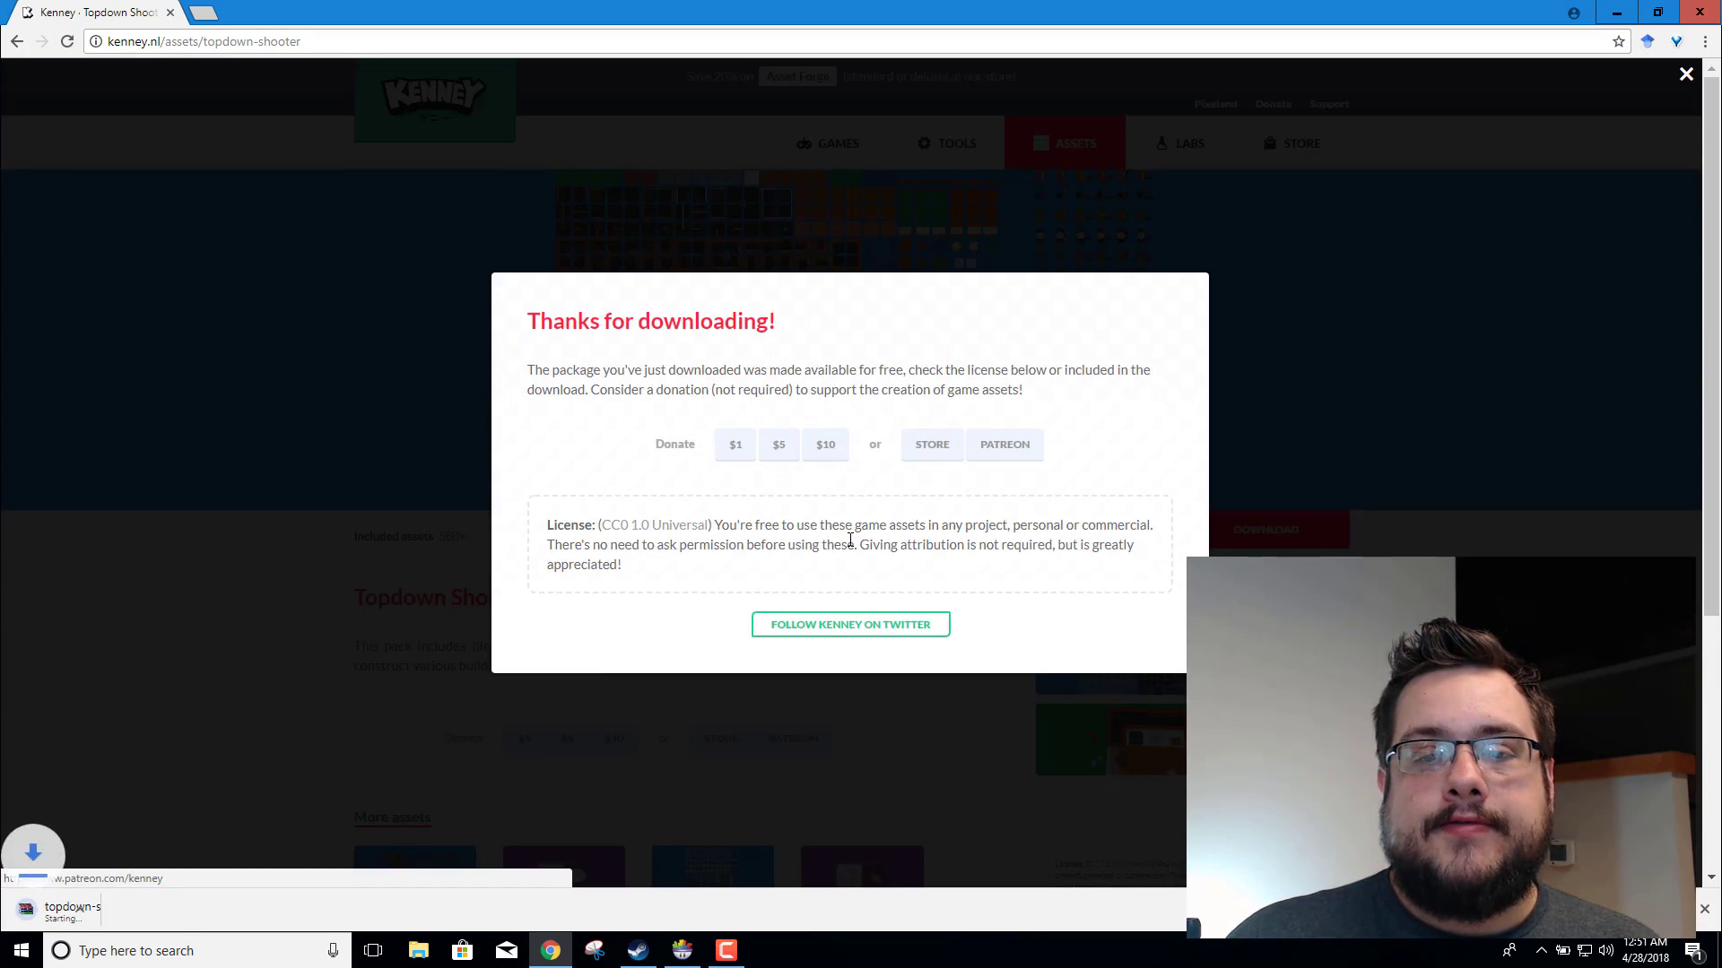
left_click(248, 670)
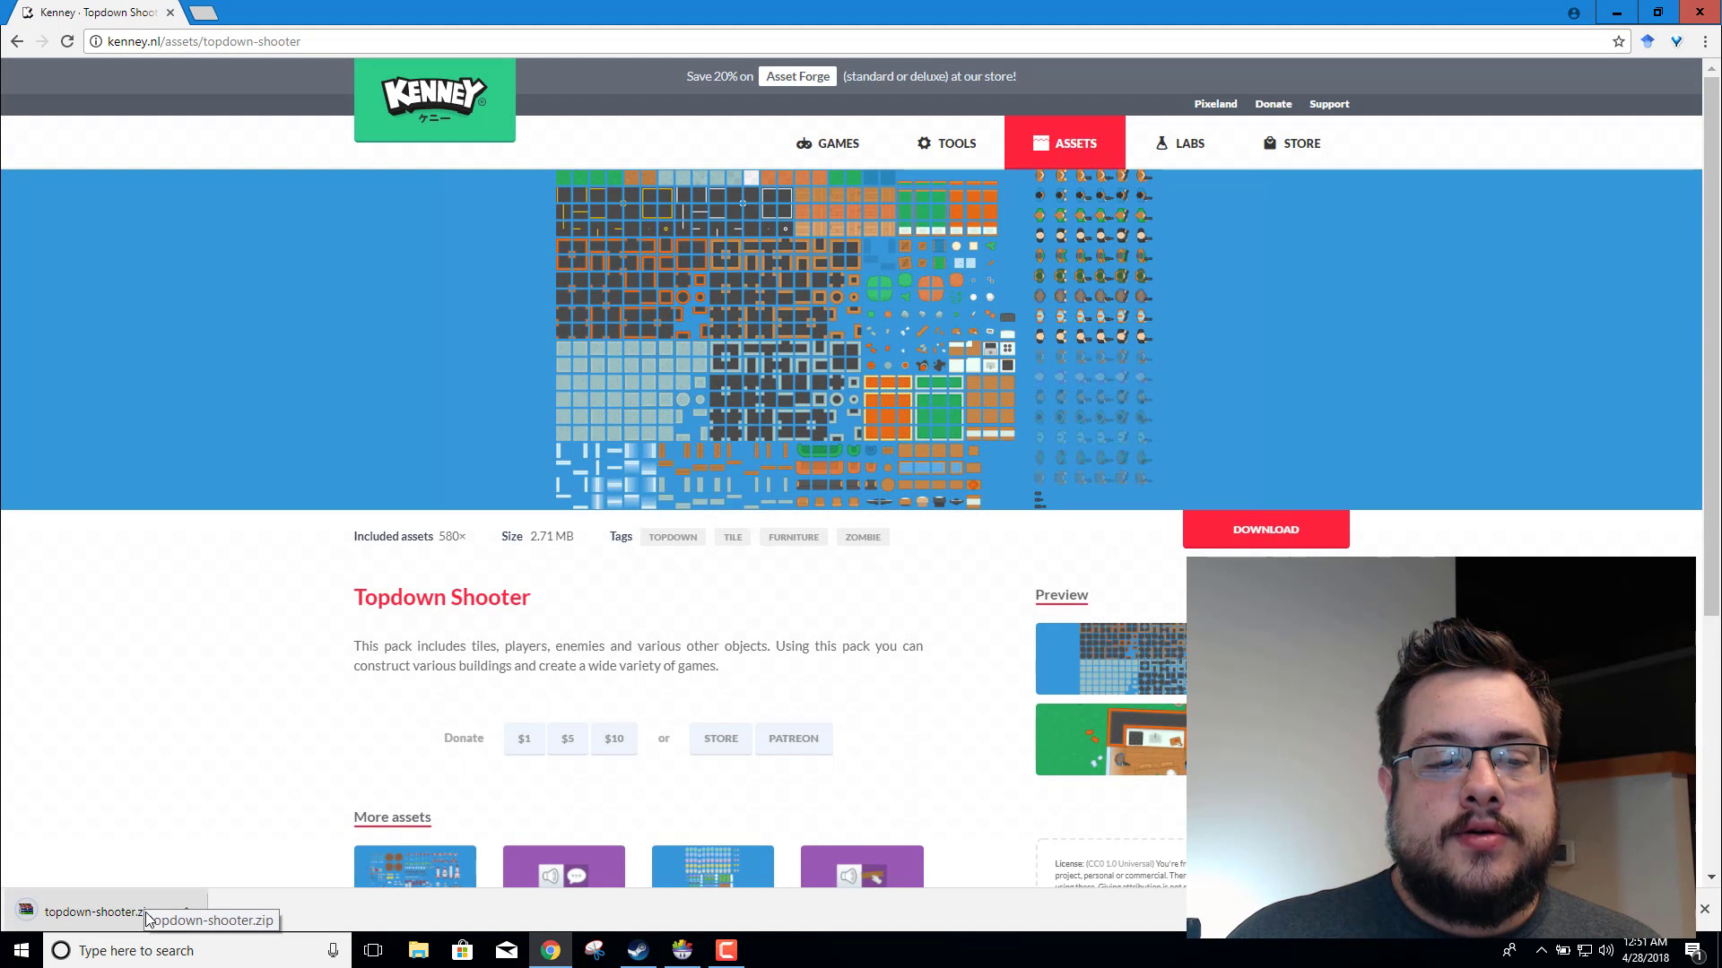
Step: Open the downloaded topdown-shooter.zip, extract it to a topdown-shooter folder in Downloads, and close the archive
left_click(146, 915)
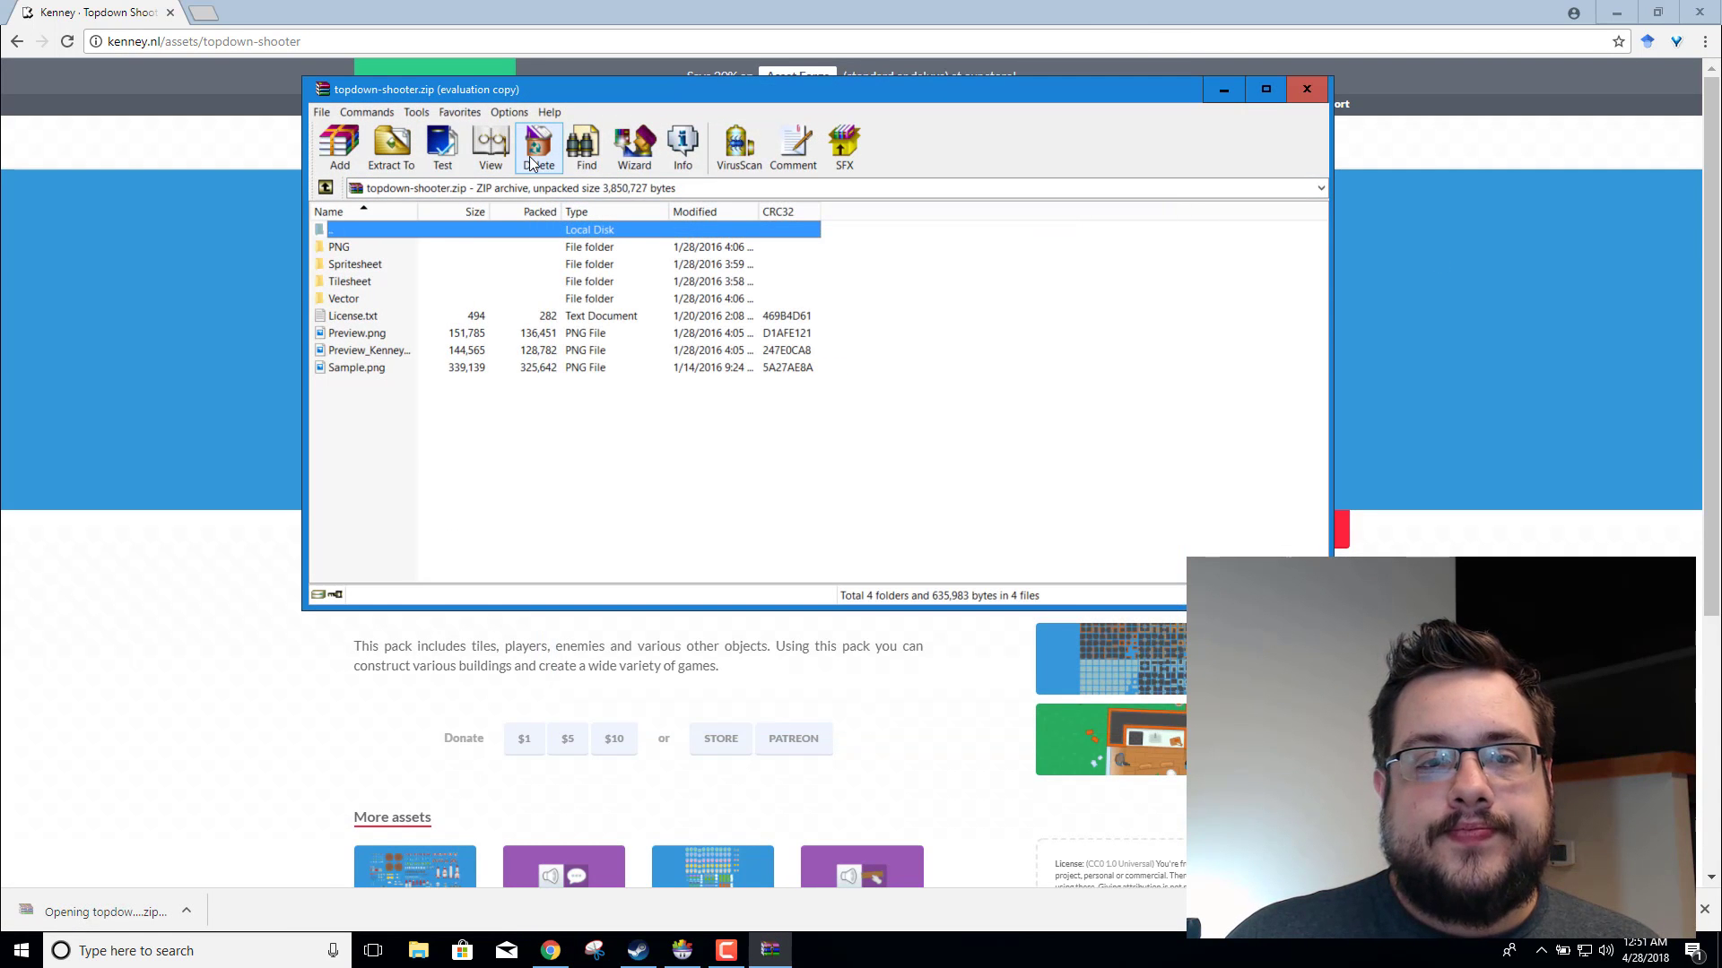
left_click(392, 144)
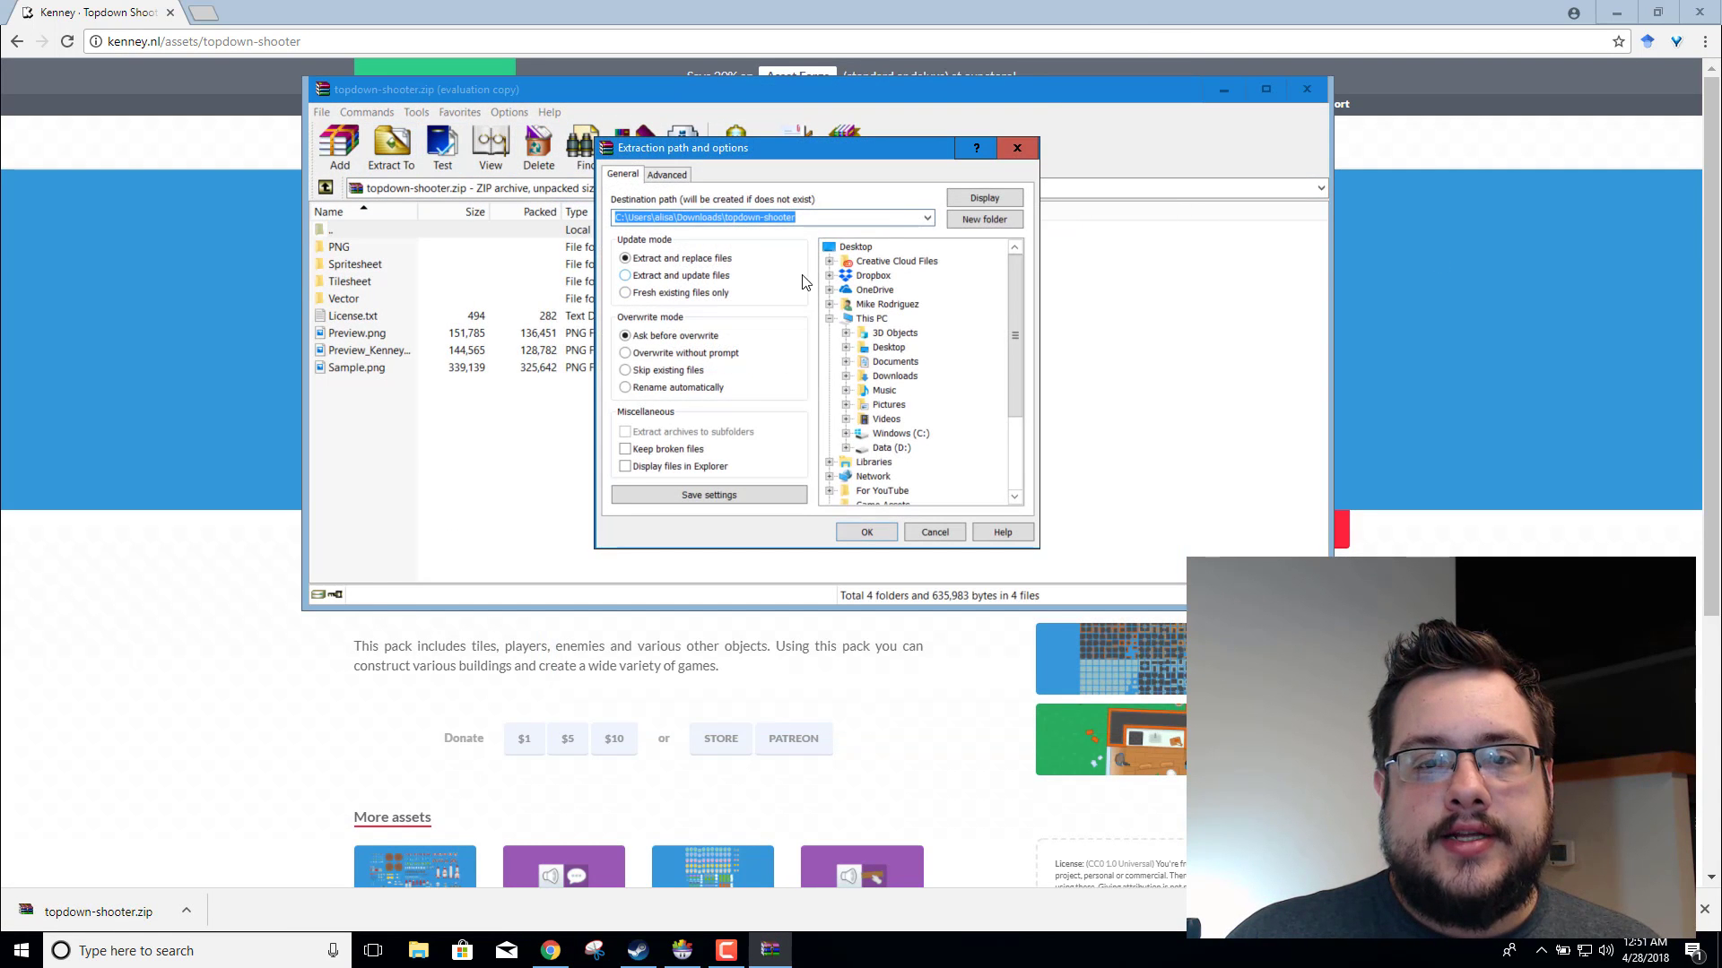
key("Return")
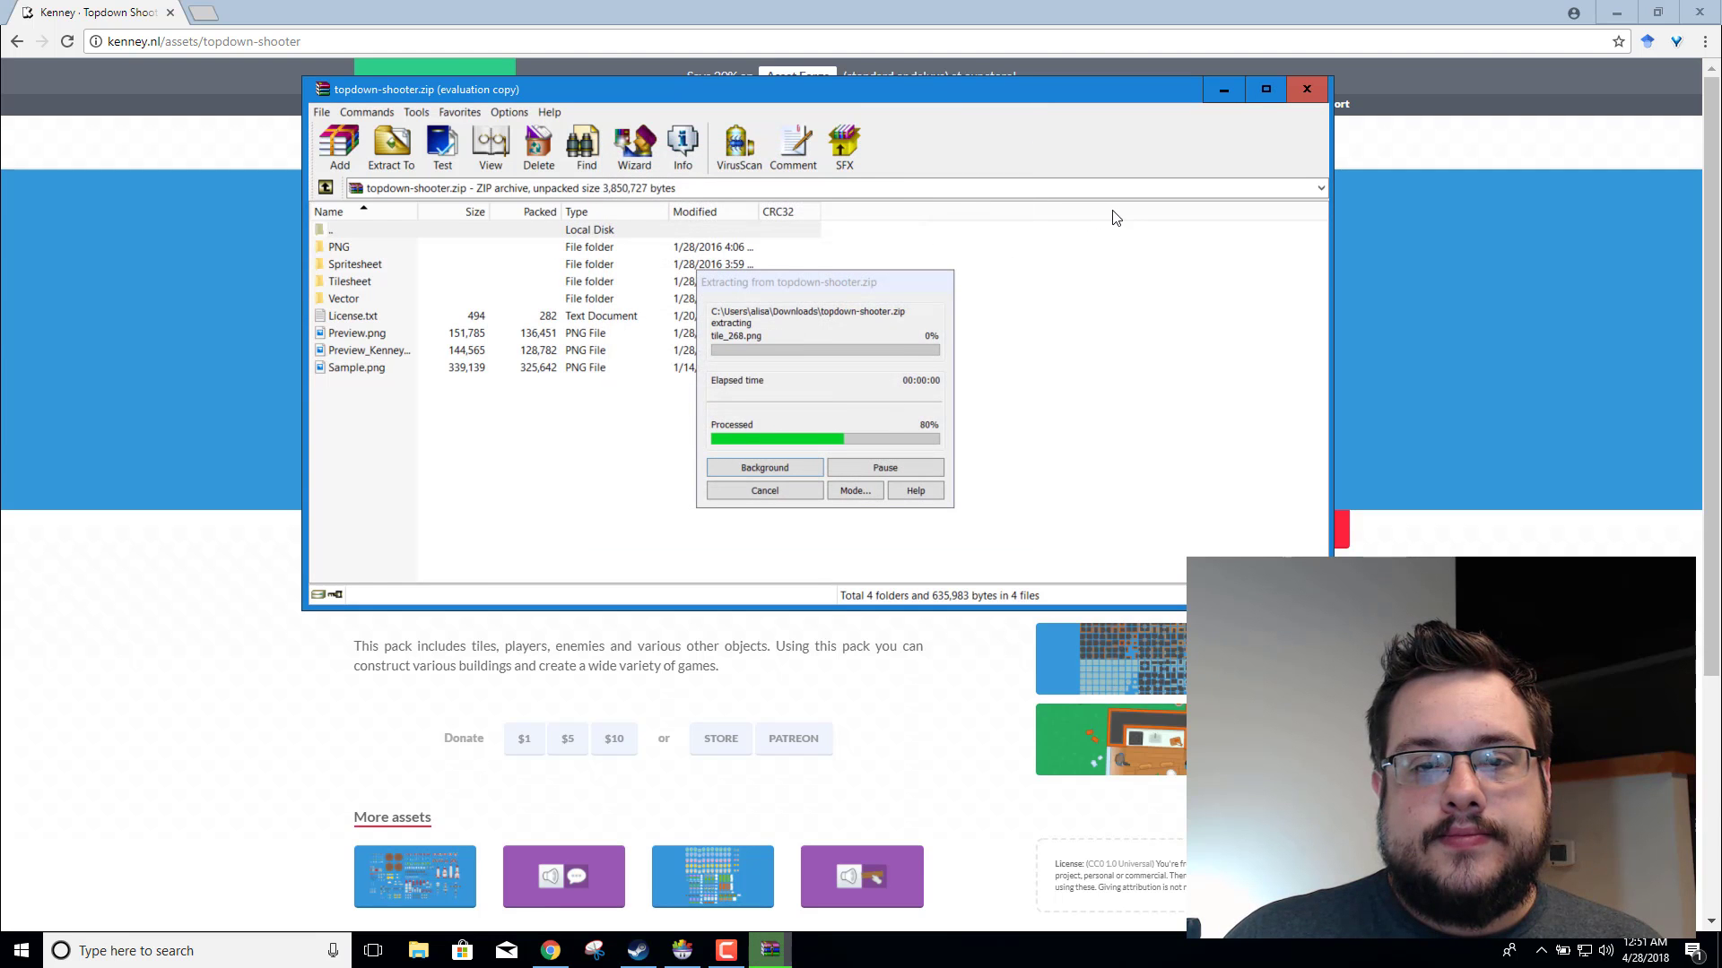
left_click(1307, 89)
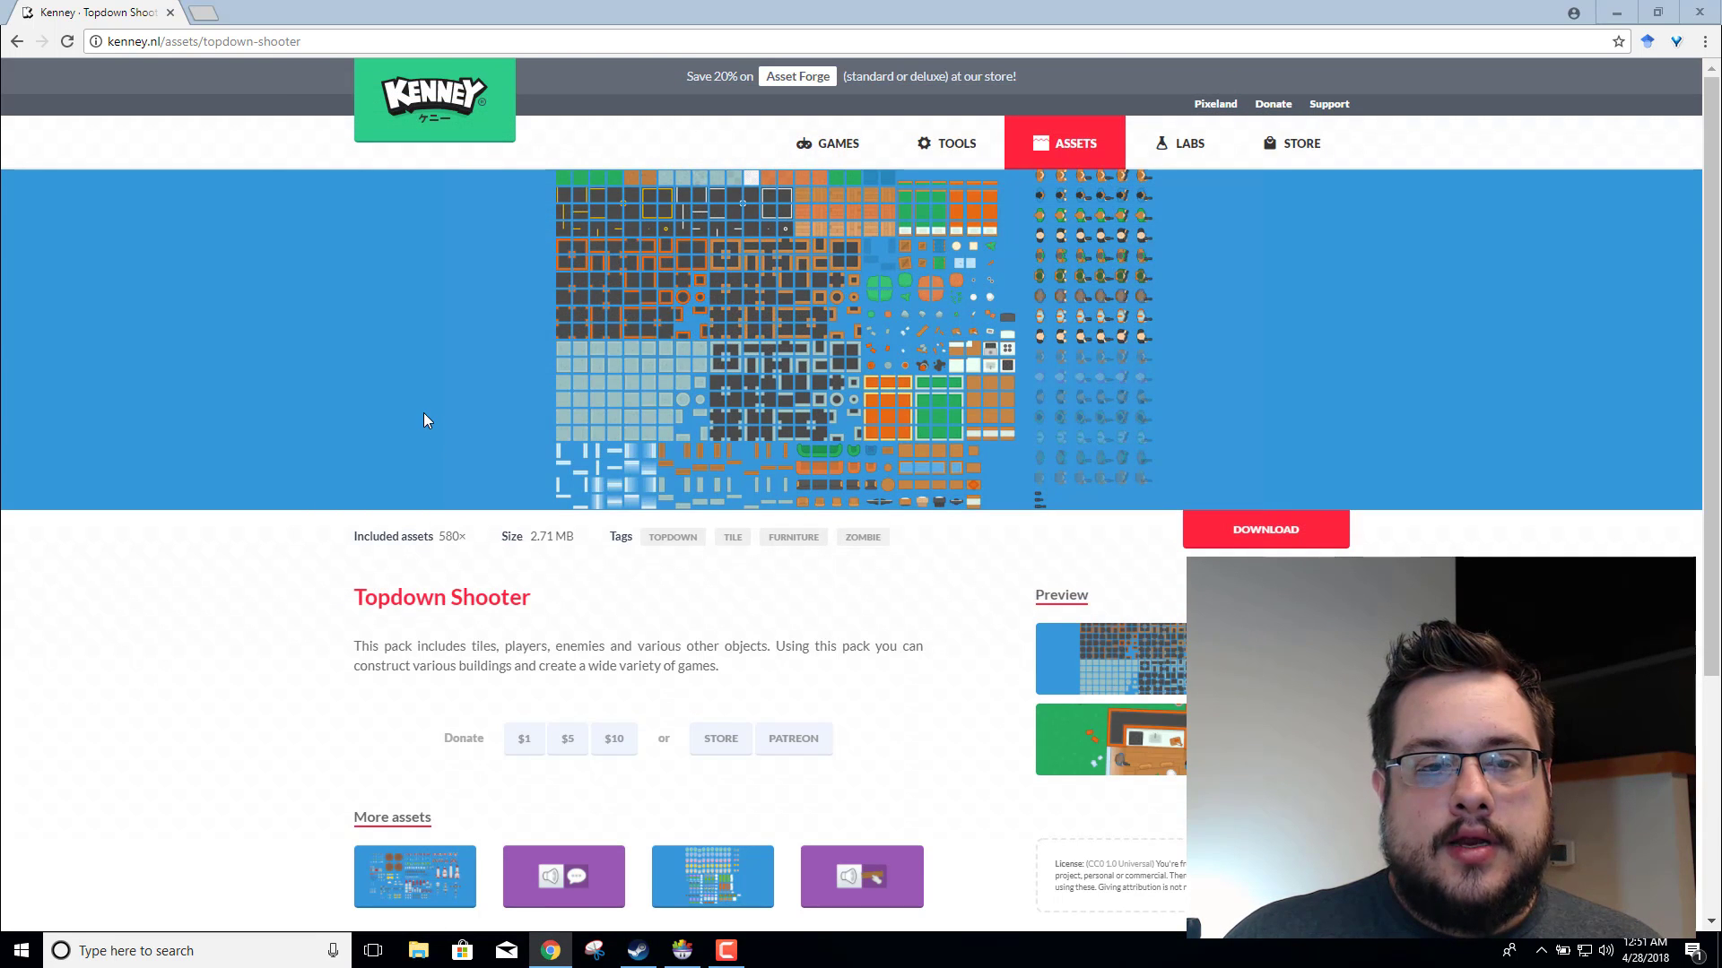
Step: In File Explorer, view the contents of the PNG folder inside the extracted topdown-shooter folder in Downloads
left_click(418, 951)
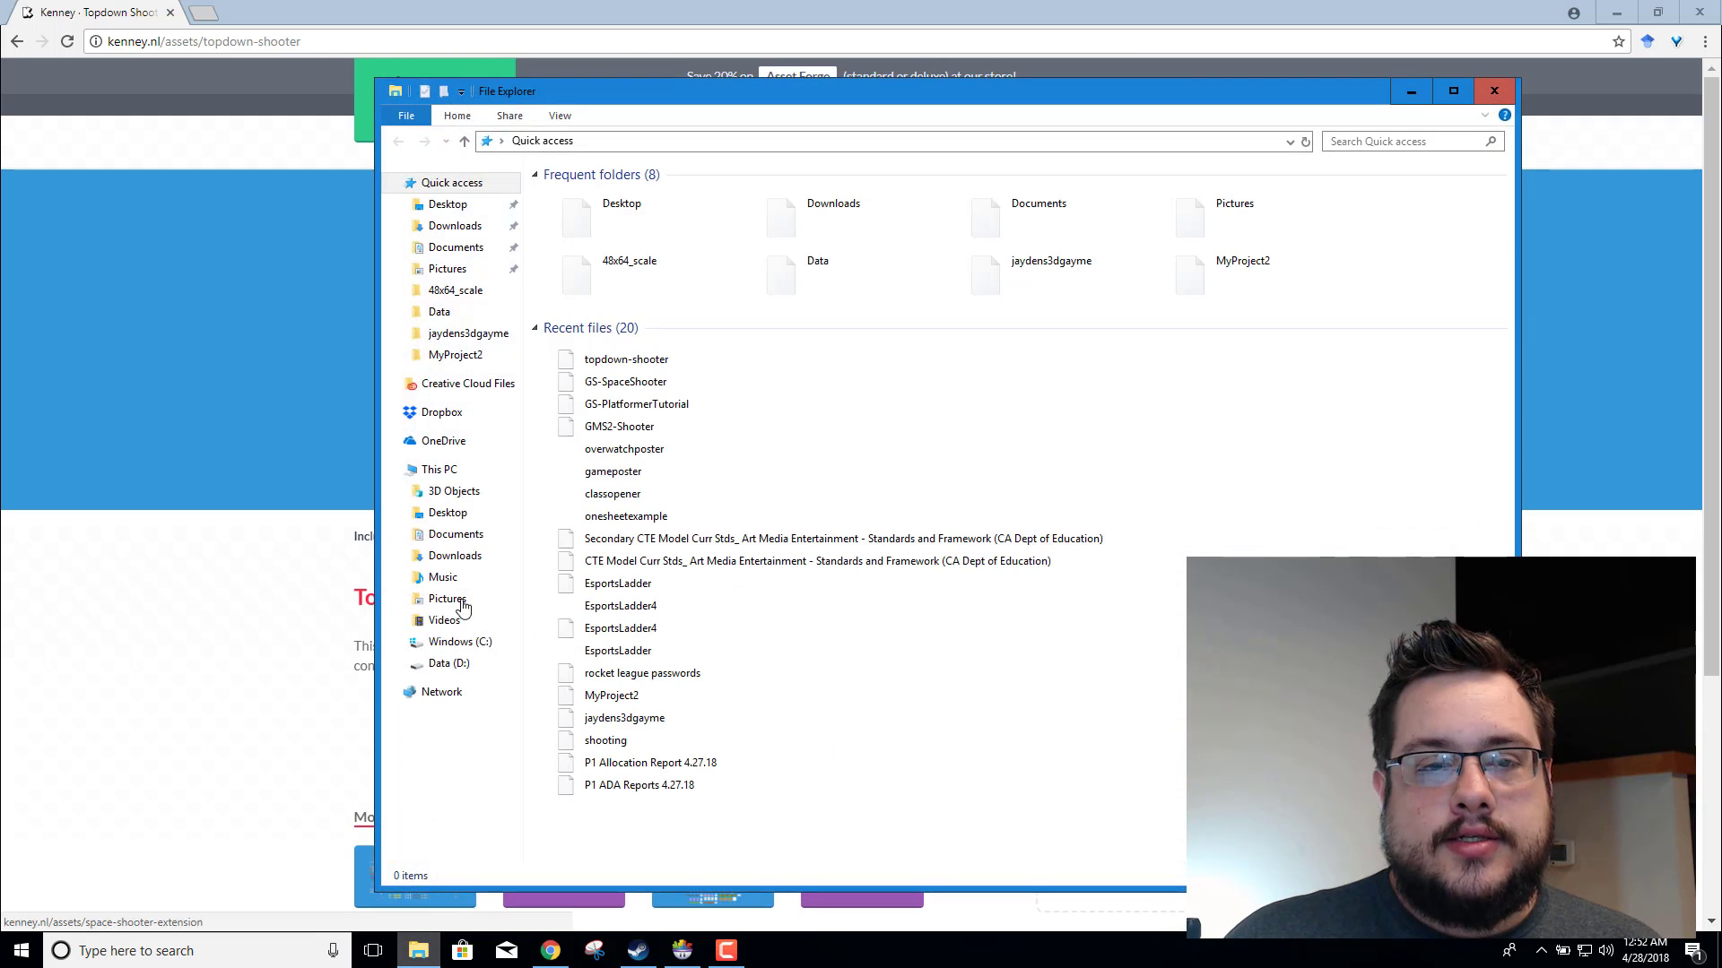
left_click(453, 225)
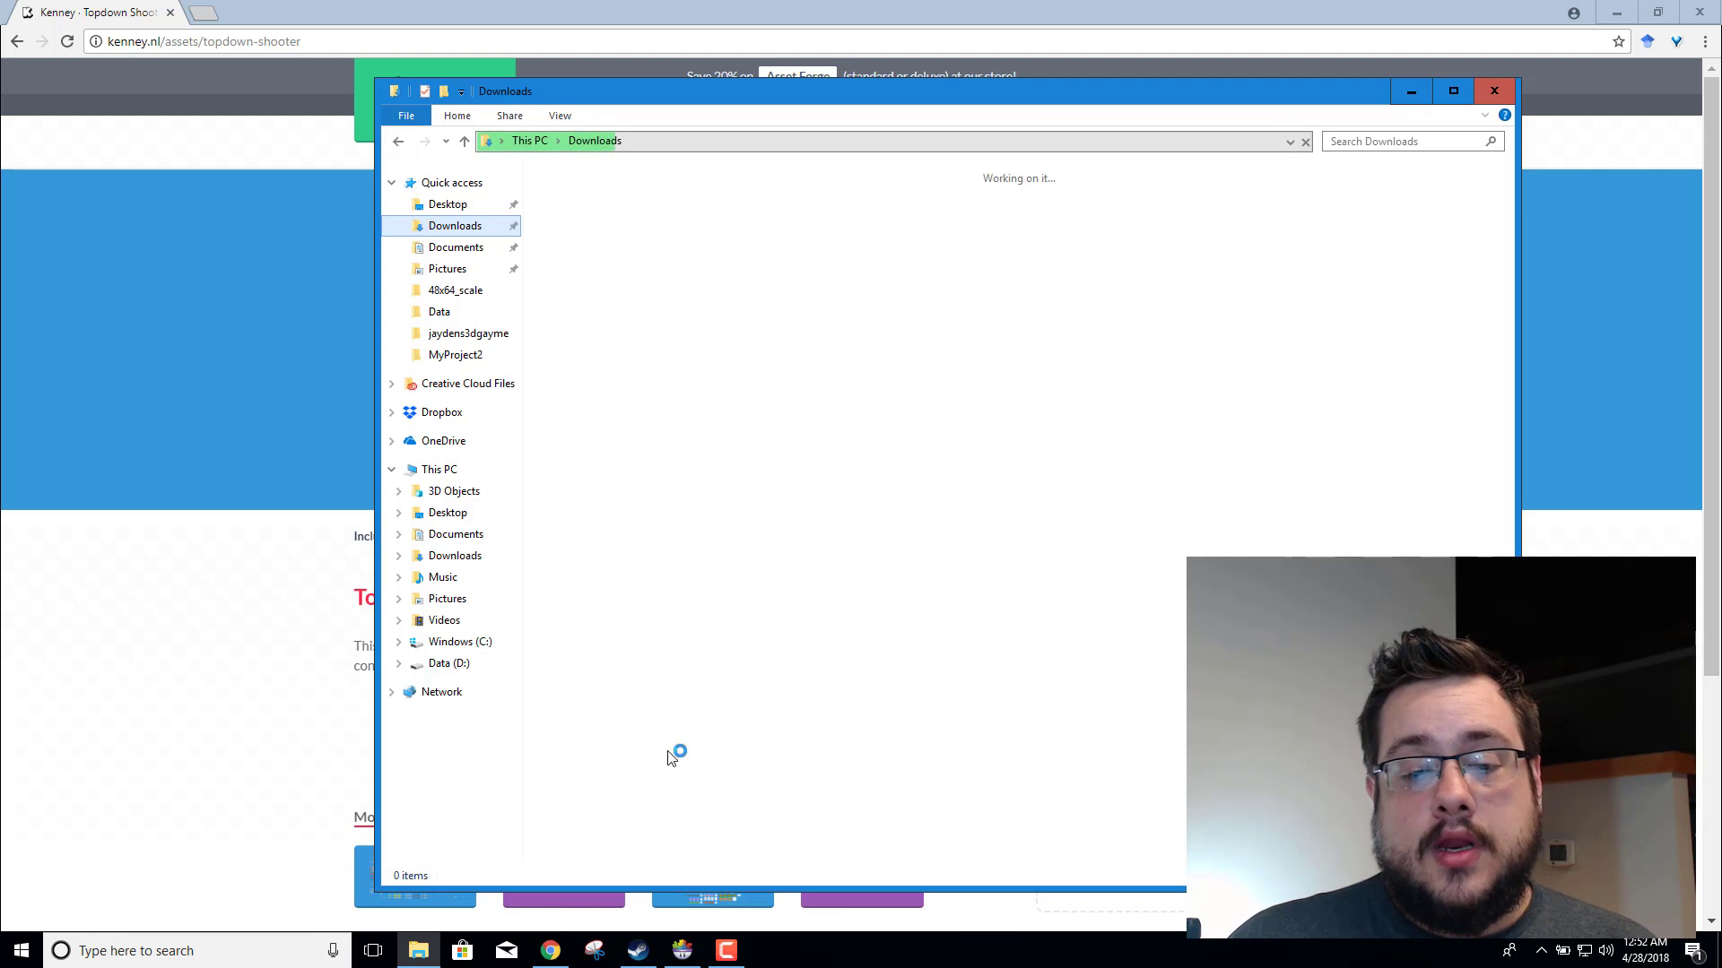
mouse_move(699, 949)
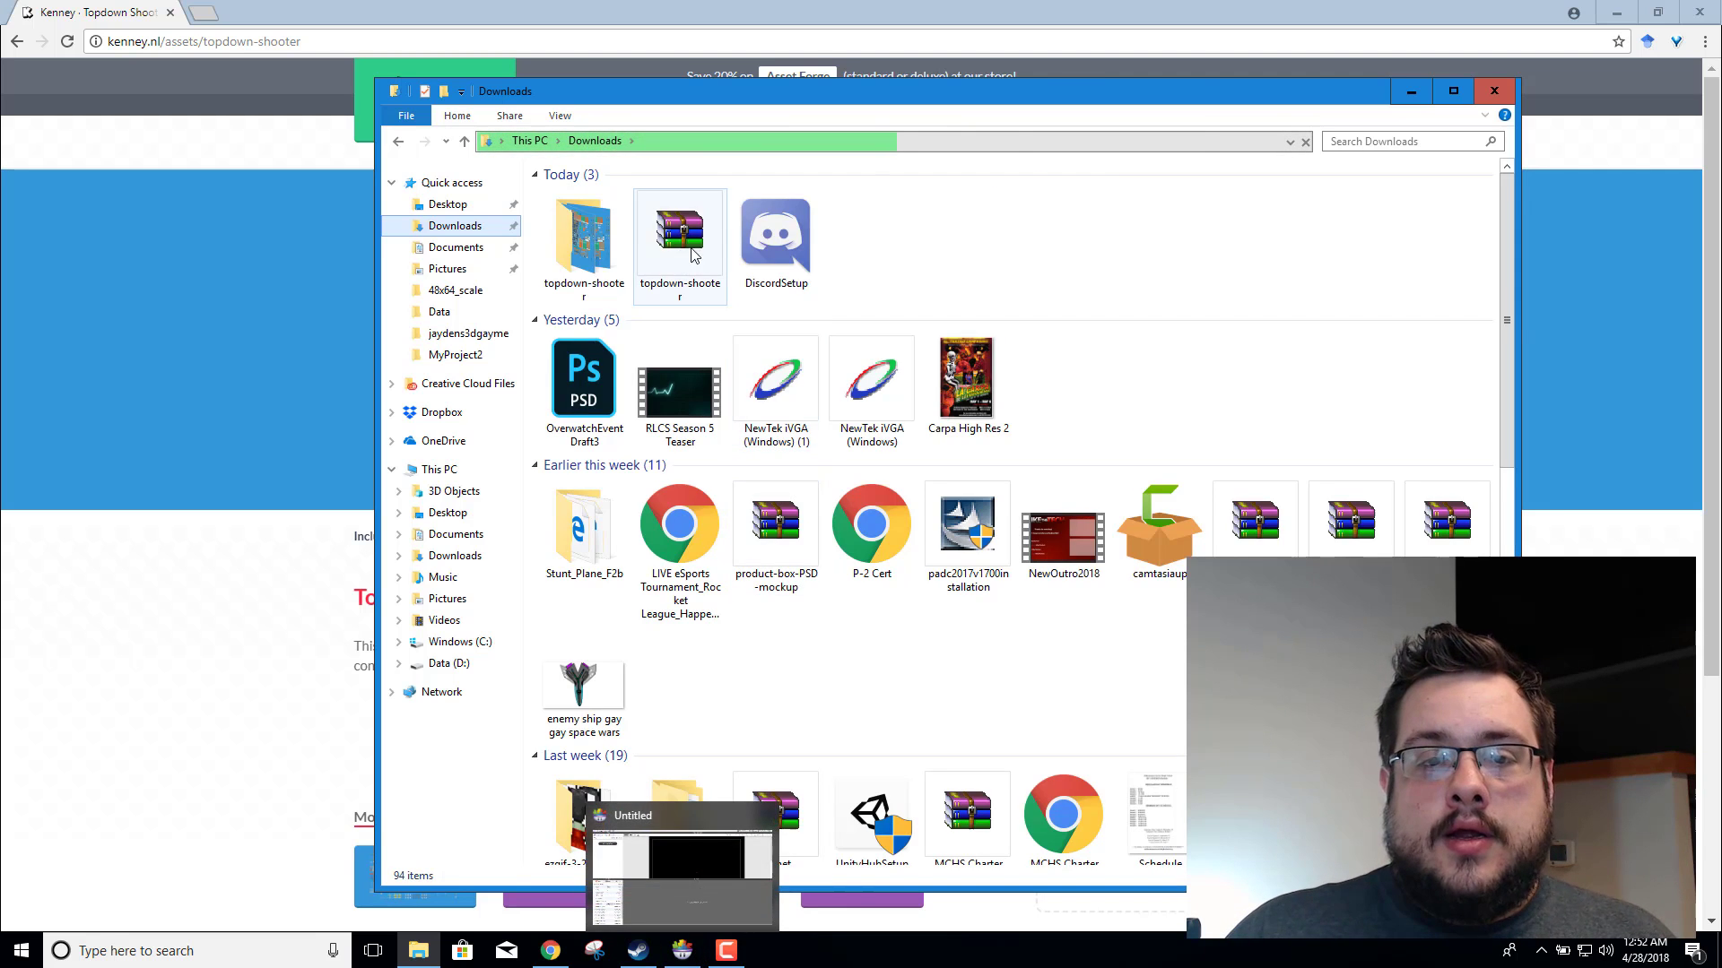
double_click(584, 241)
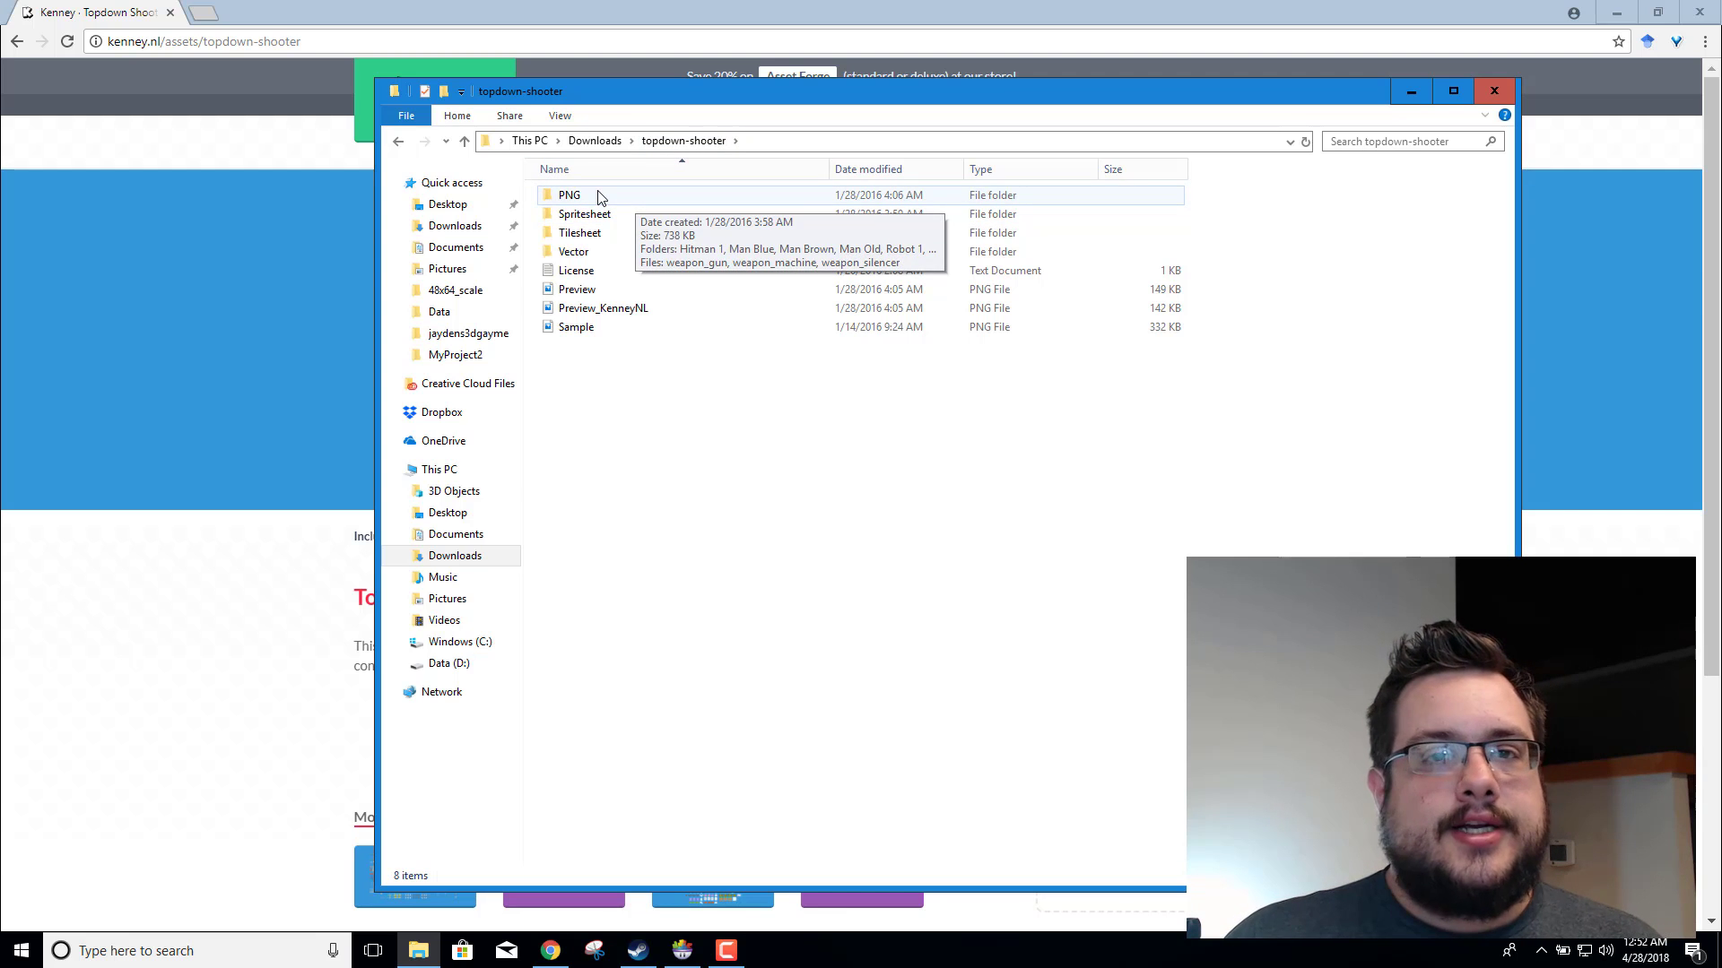
double_click(652, 196)
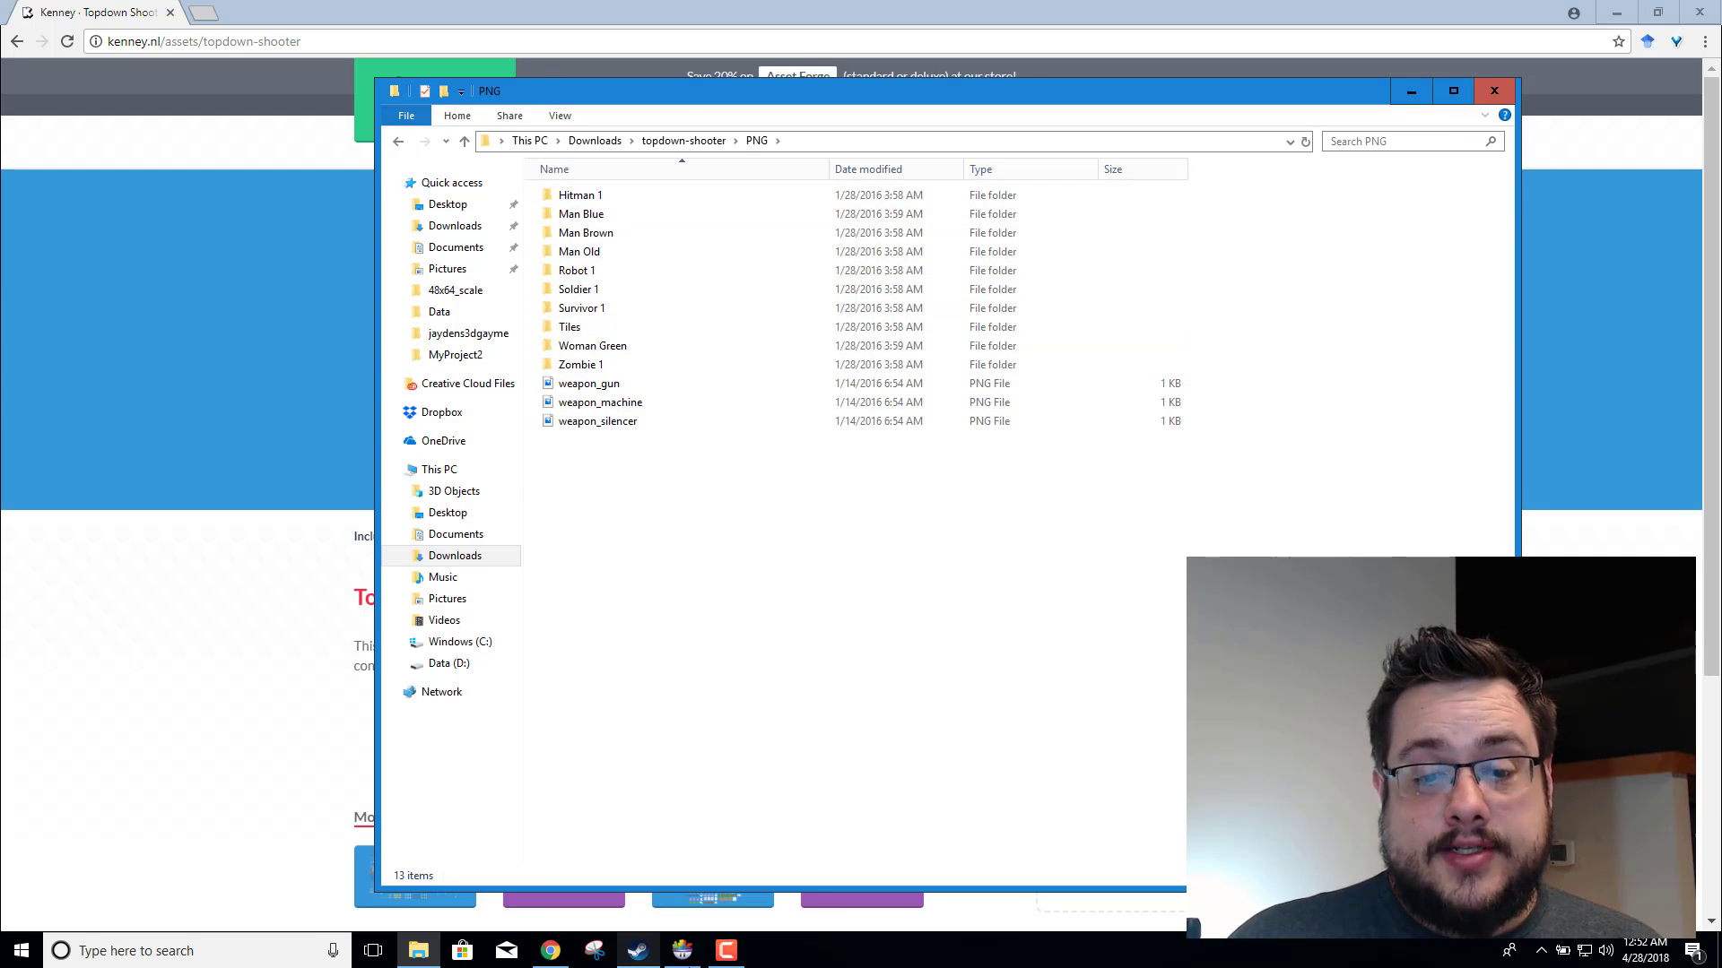
Step: Switch to GameSalad and create a new project titled "Topdown Miami" for the 720p HD platform
left_click(683, 951)
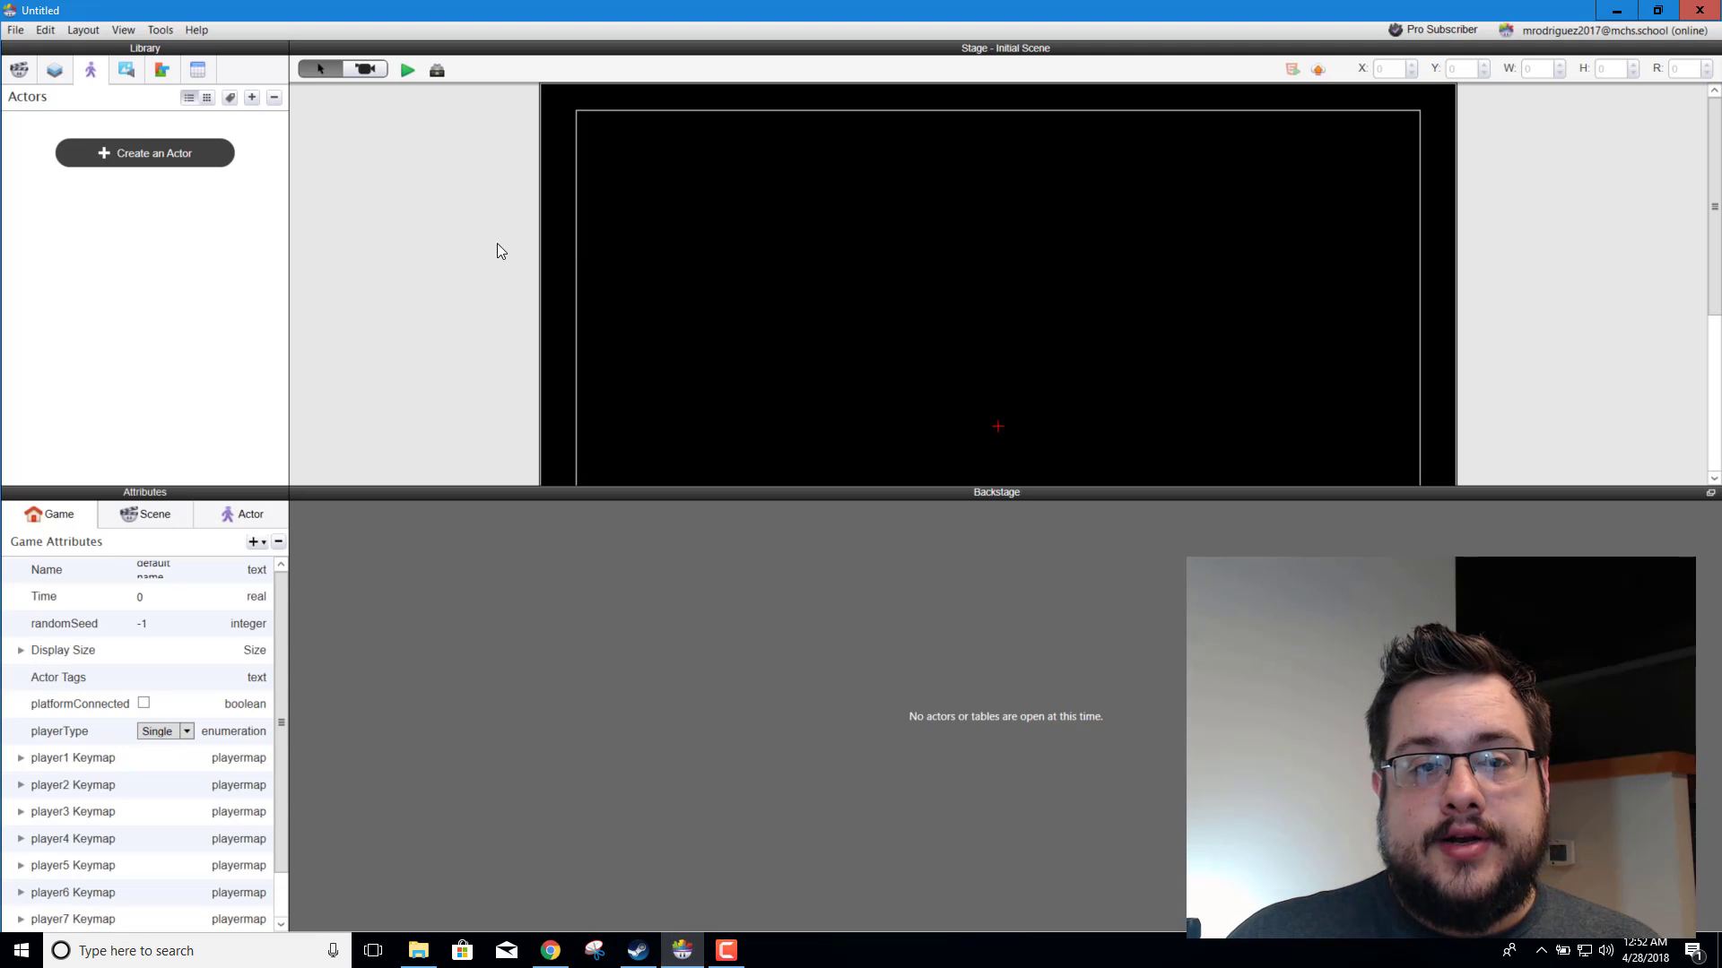
left_click(24, 34)
left_click(39, 56)
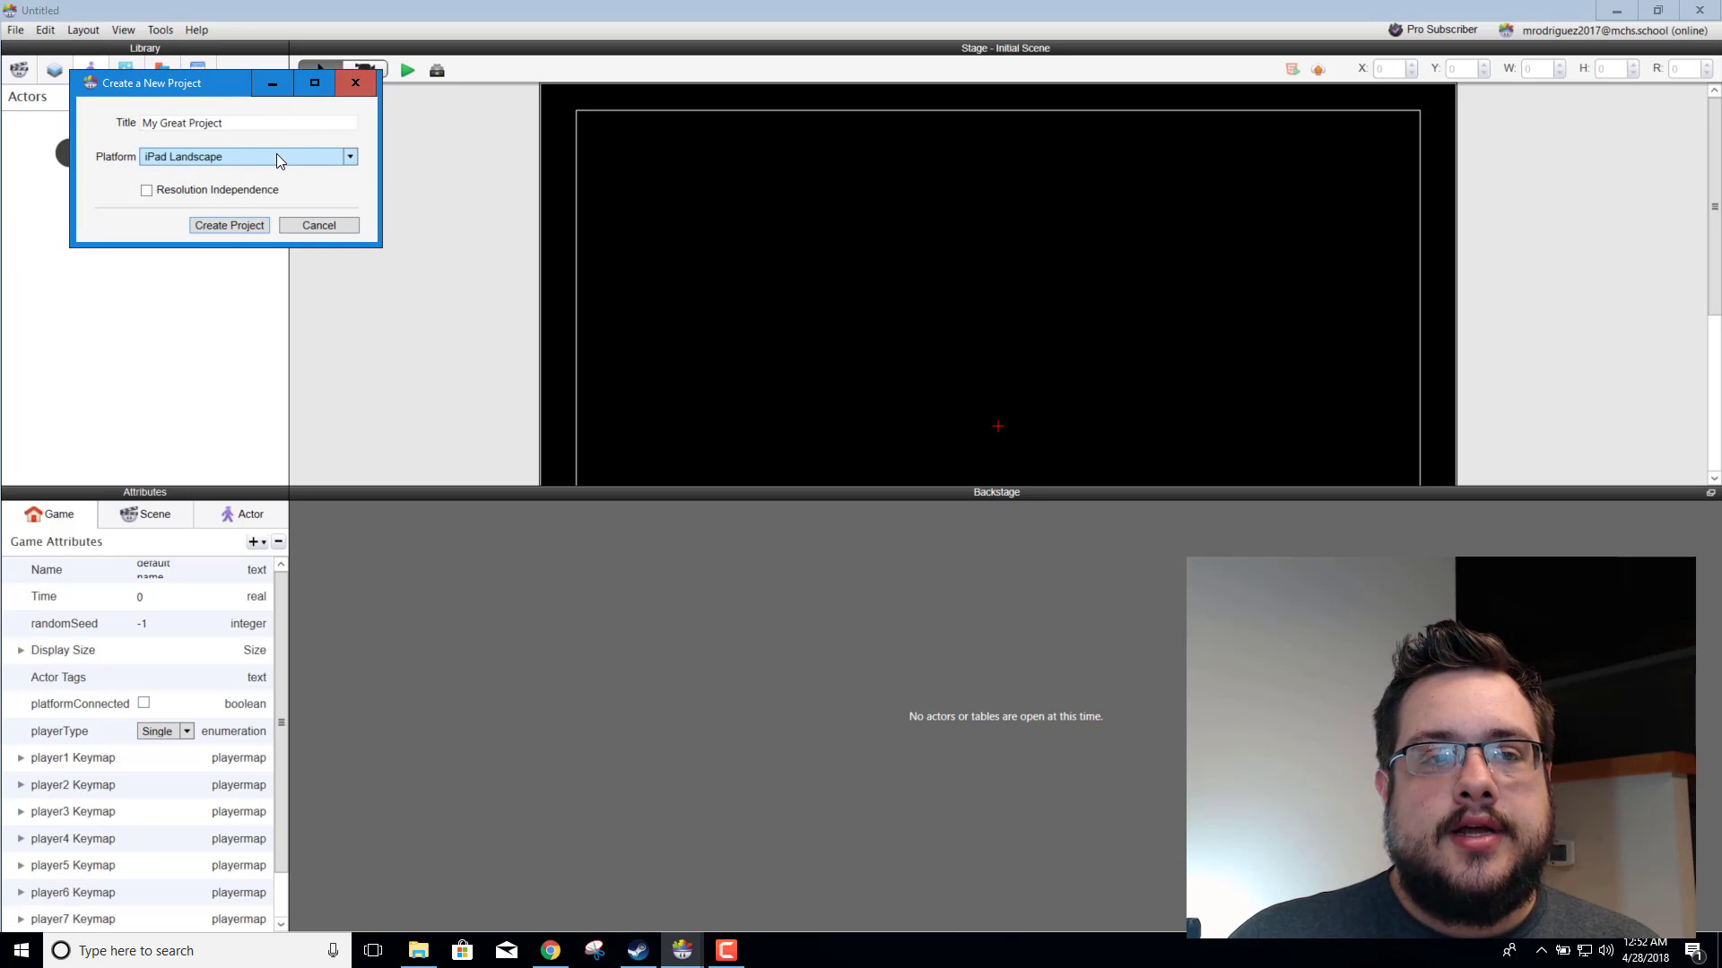
left_click_drag(258, 123, 27, 114)
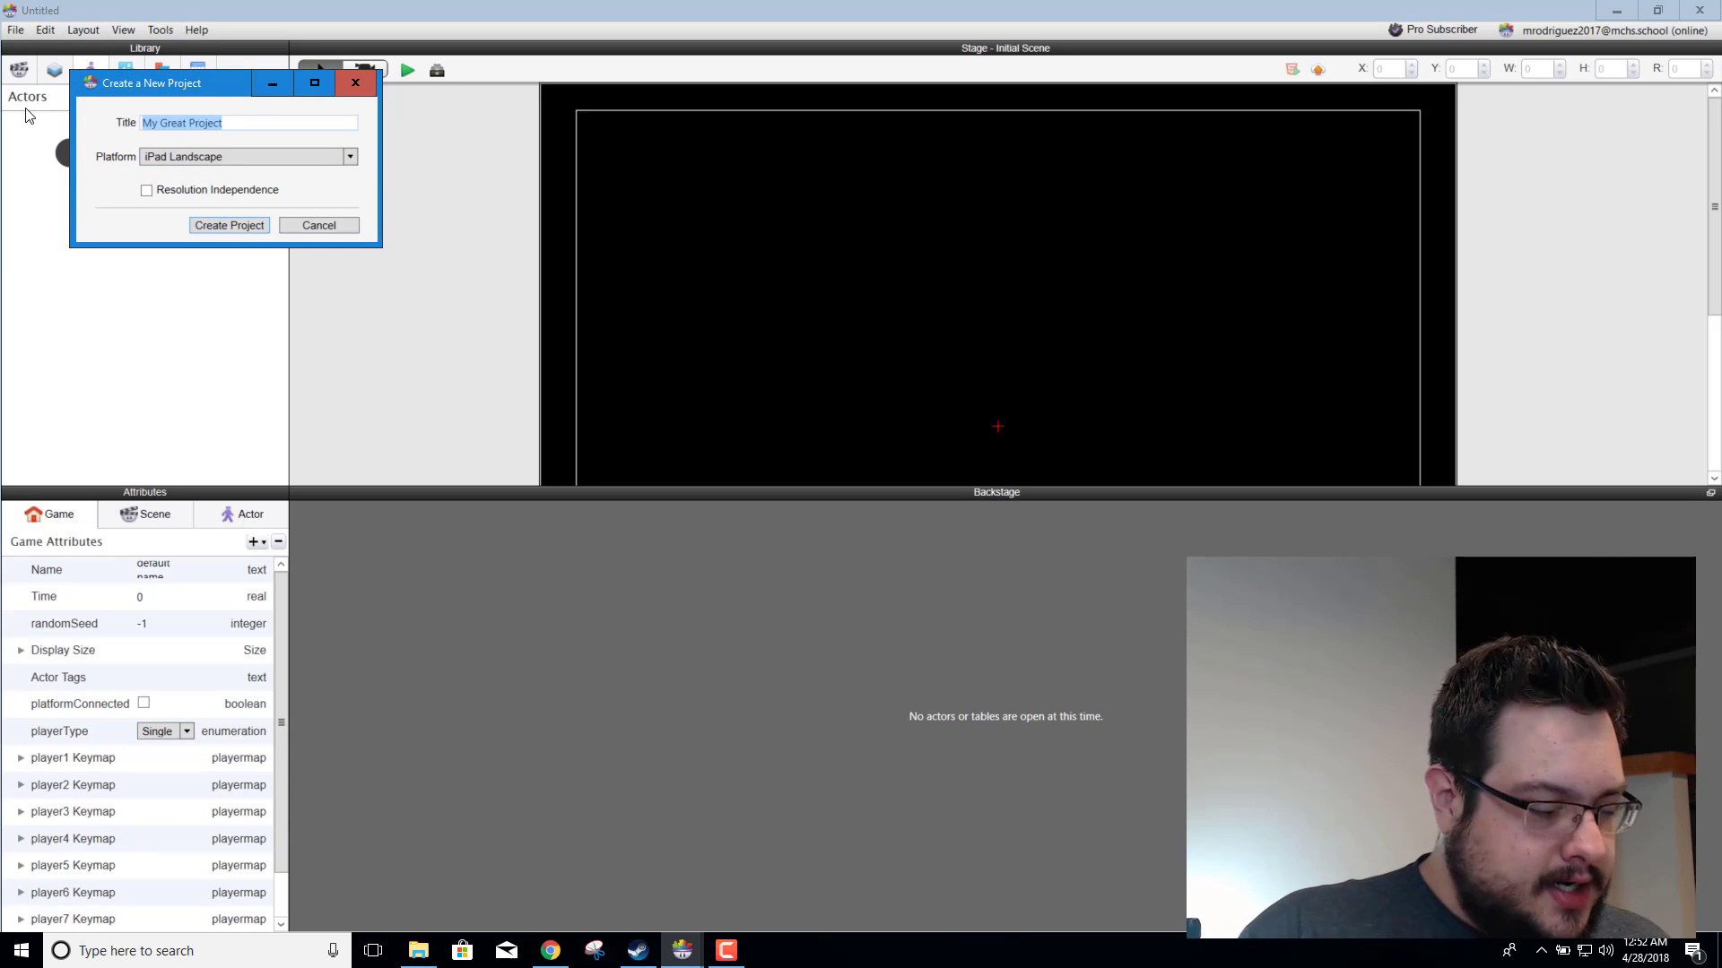
type("T")
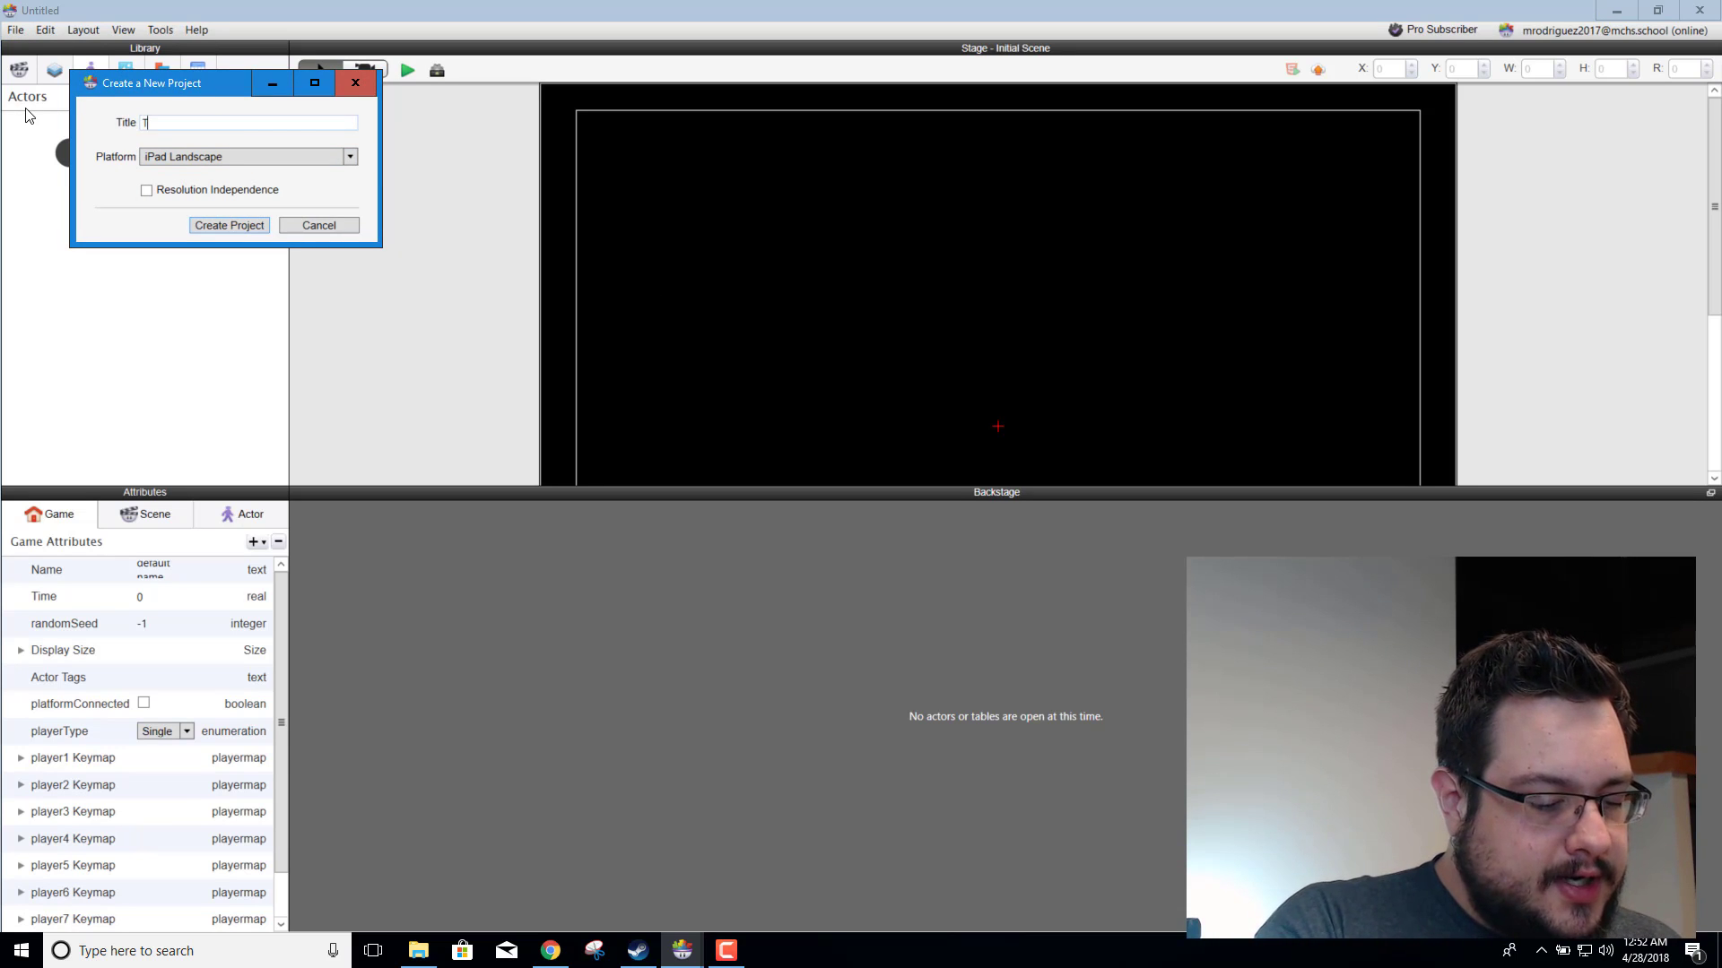
type("opdown")
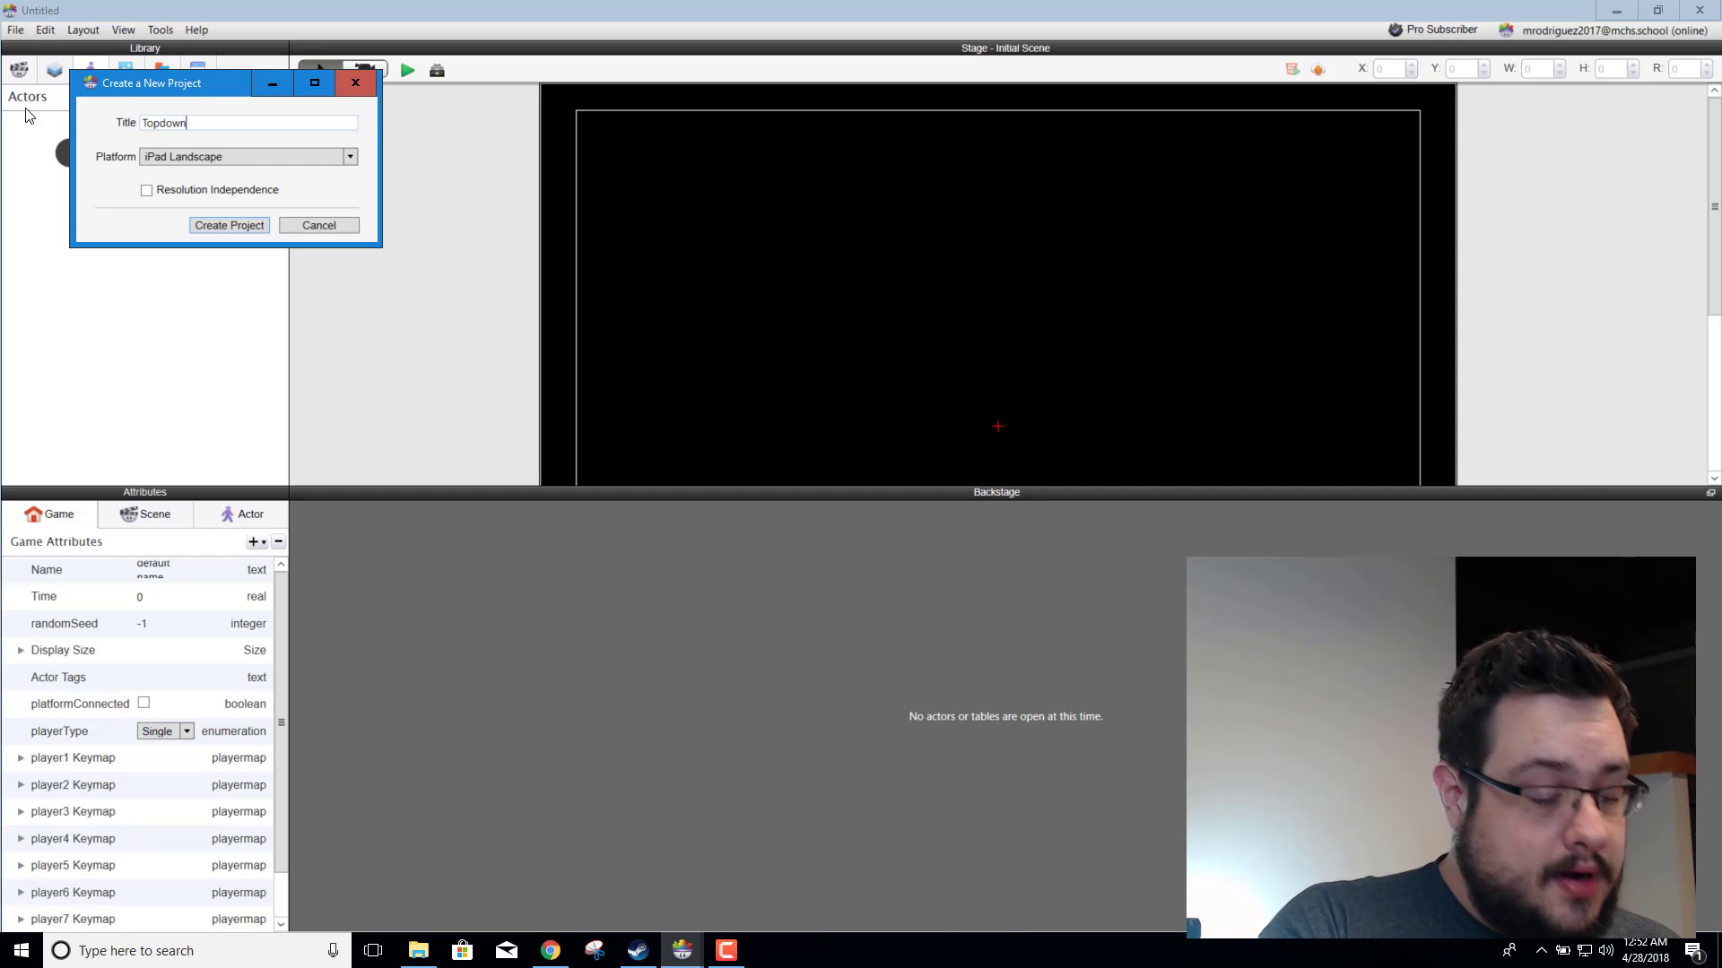
type(" Miam")
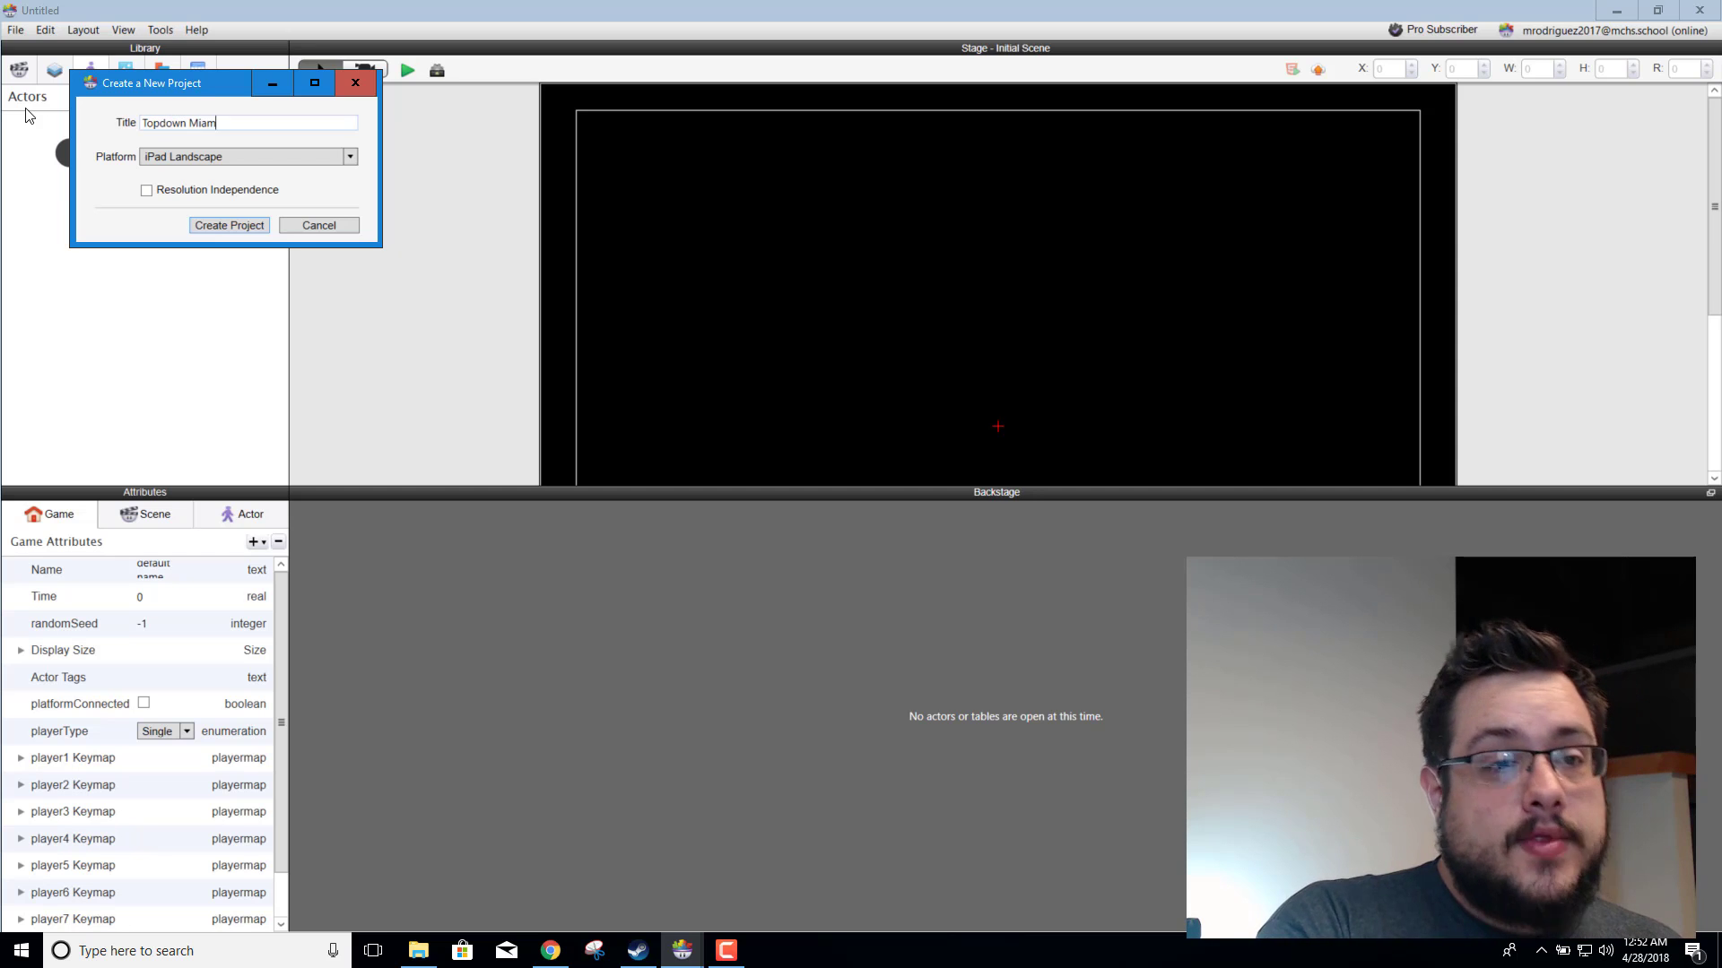
type("i")
key("Tab")
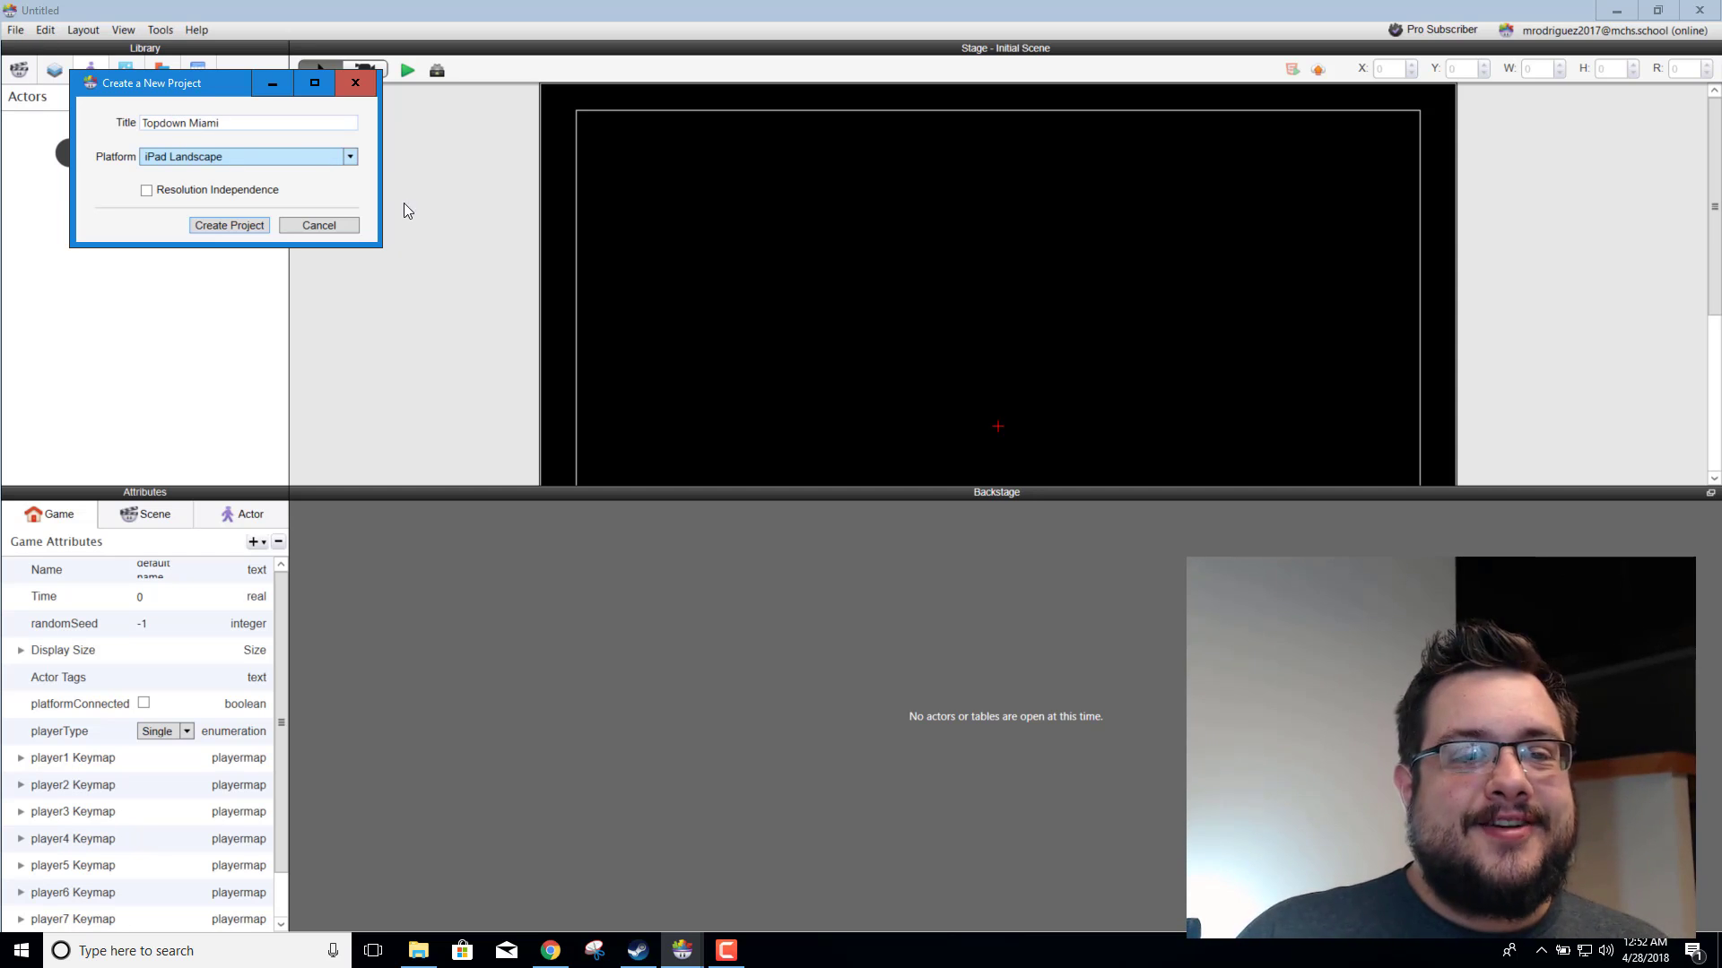
left_click(350, 156)
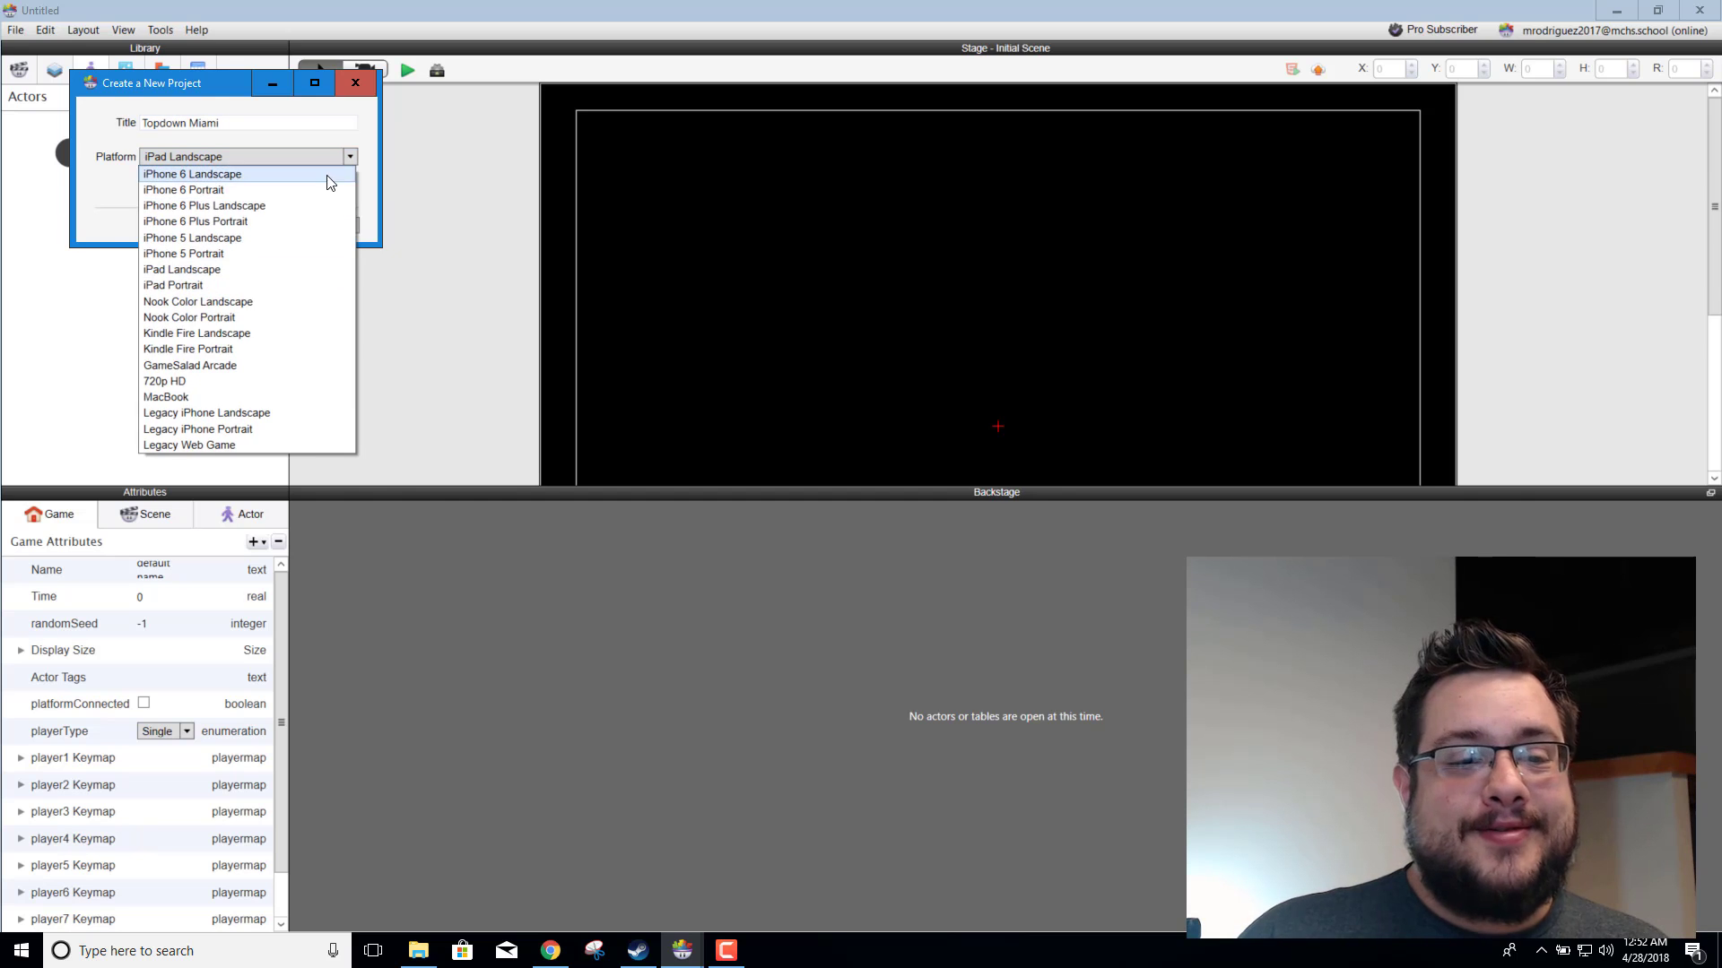
left_click(272, 382)
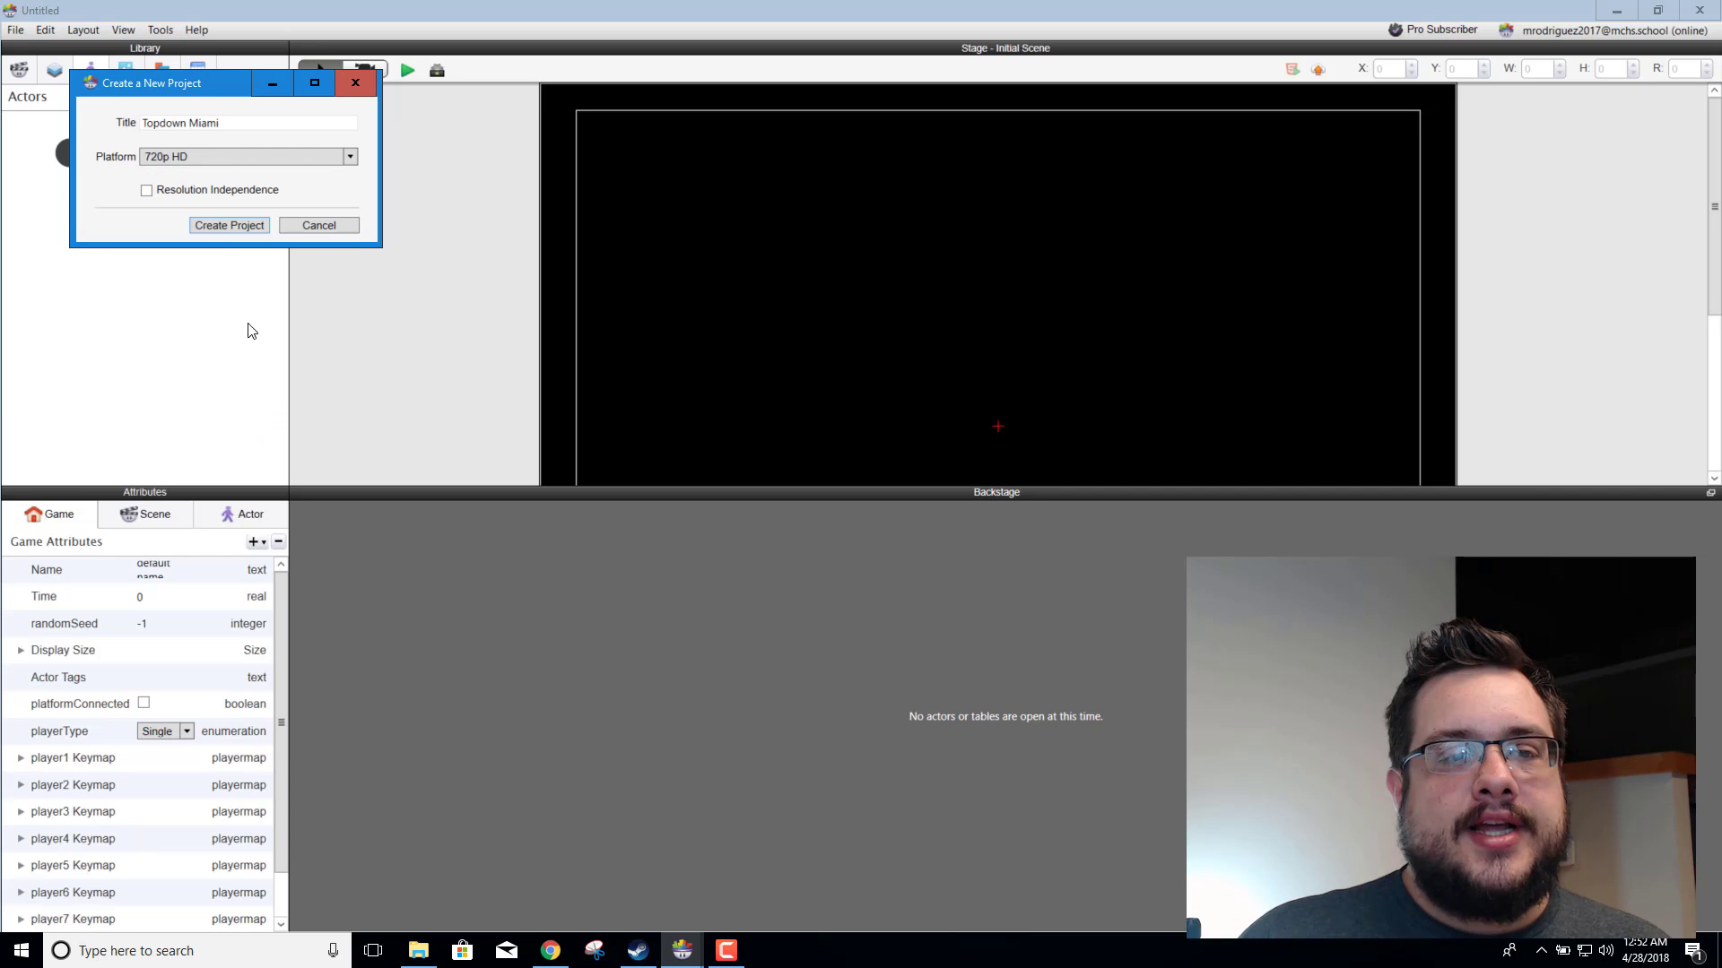
left_click(230, 222)
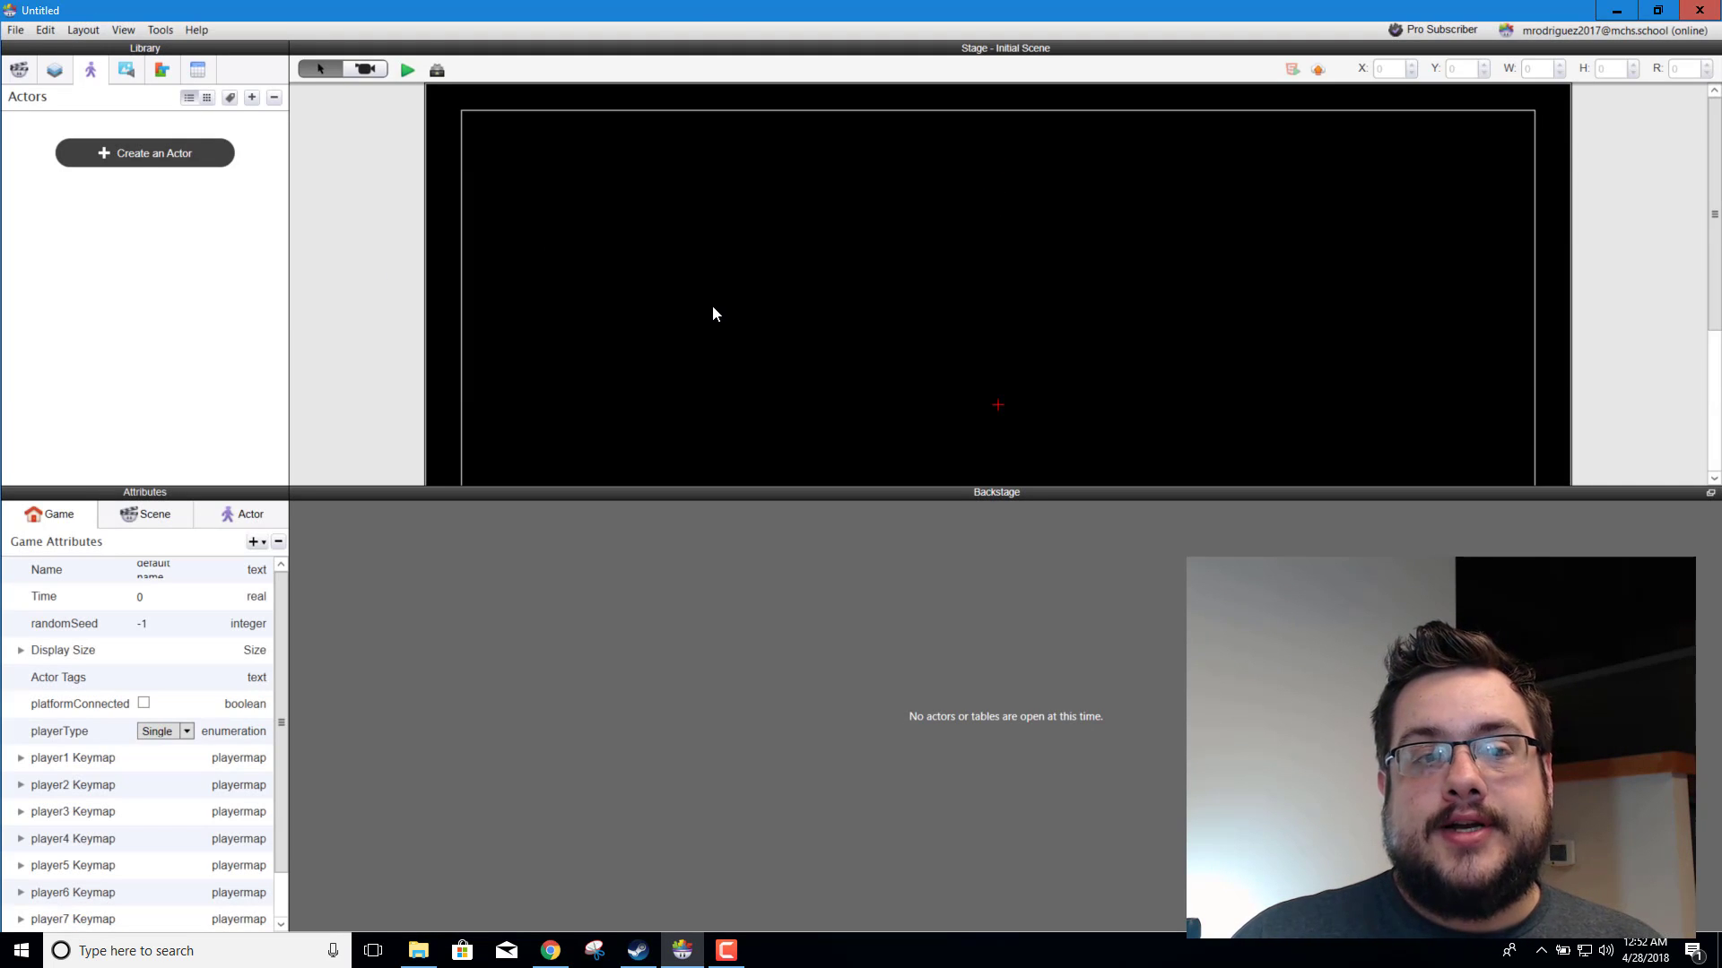
Step: Create a new actor and name it "Player"
left_click(141, 156)
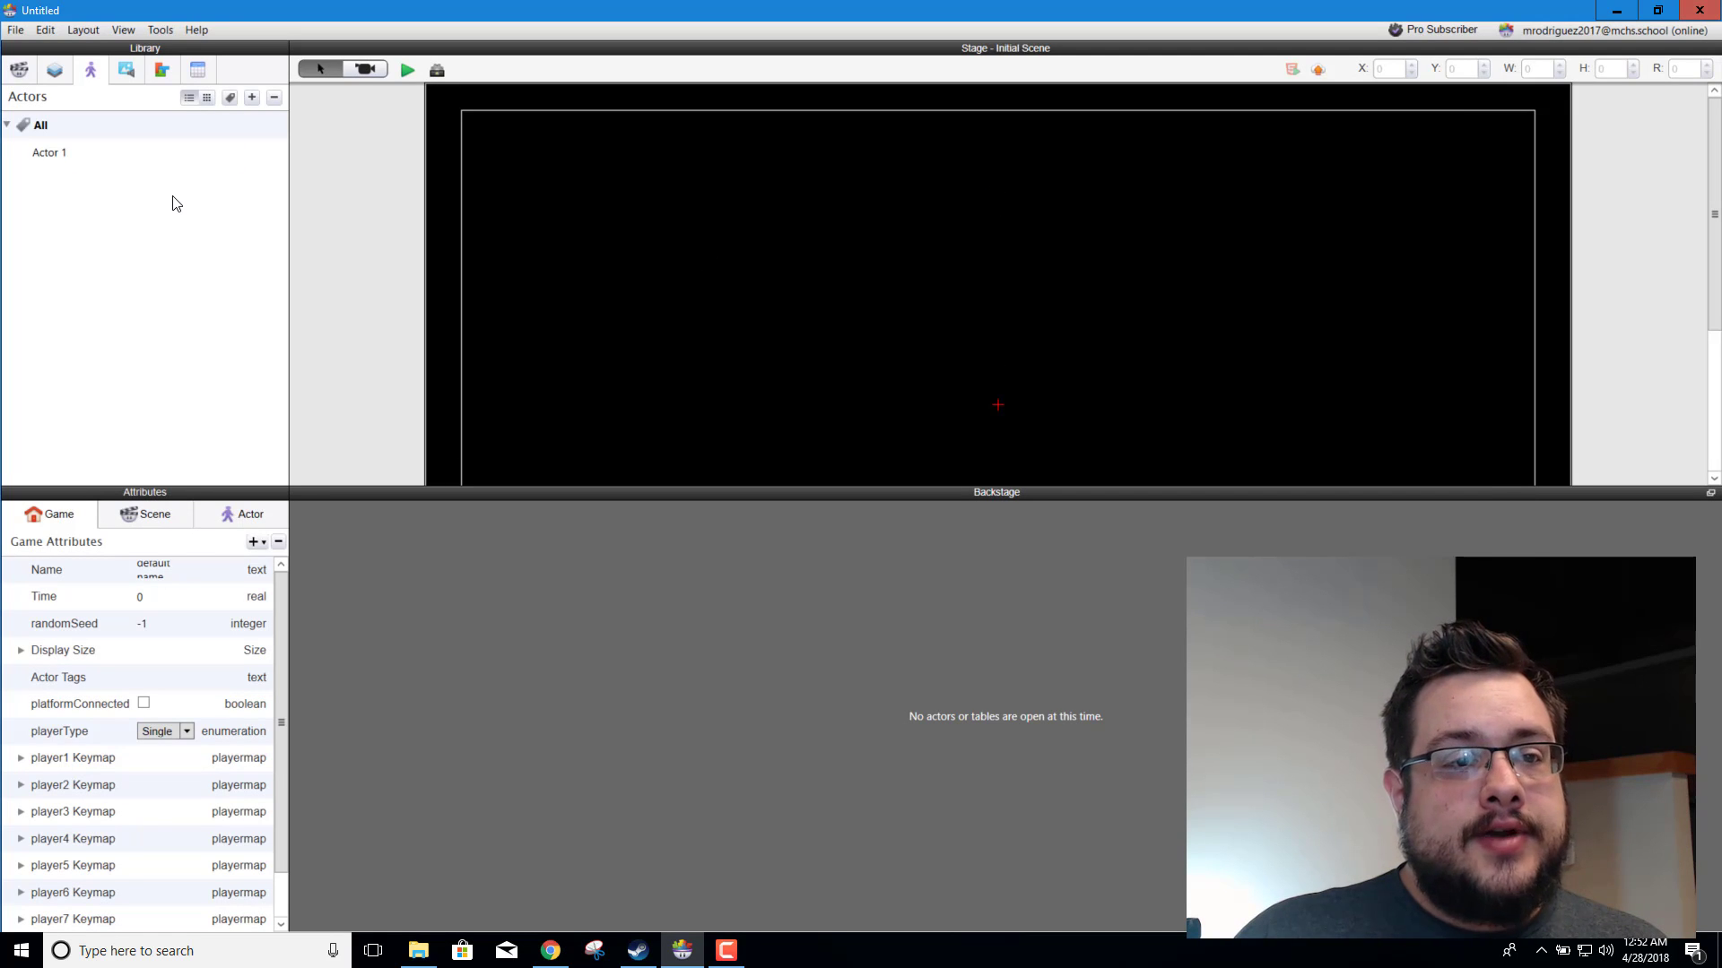
double_click(70, 154)
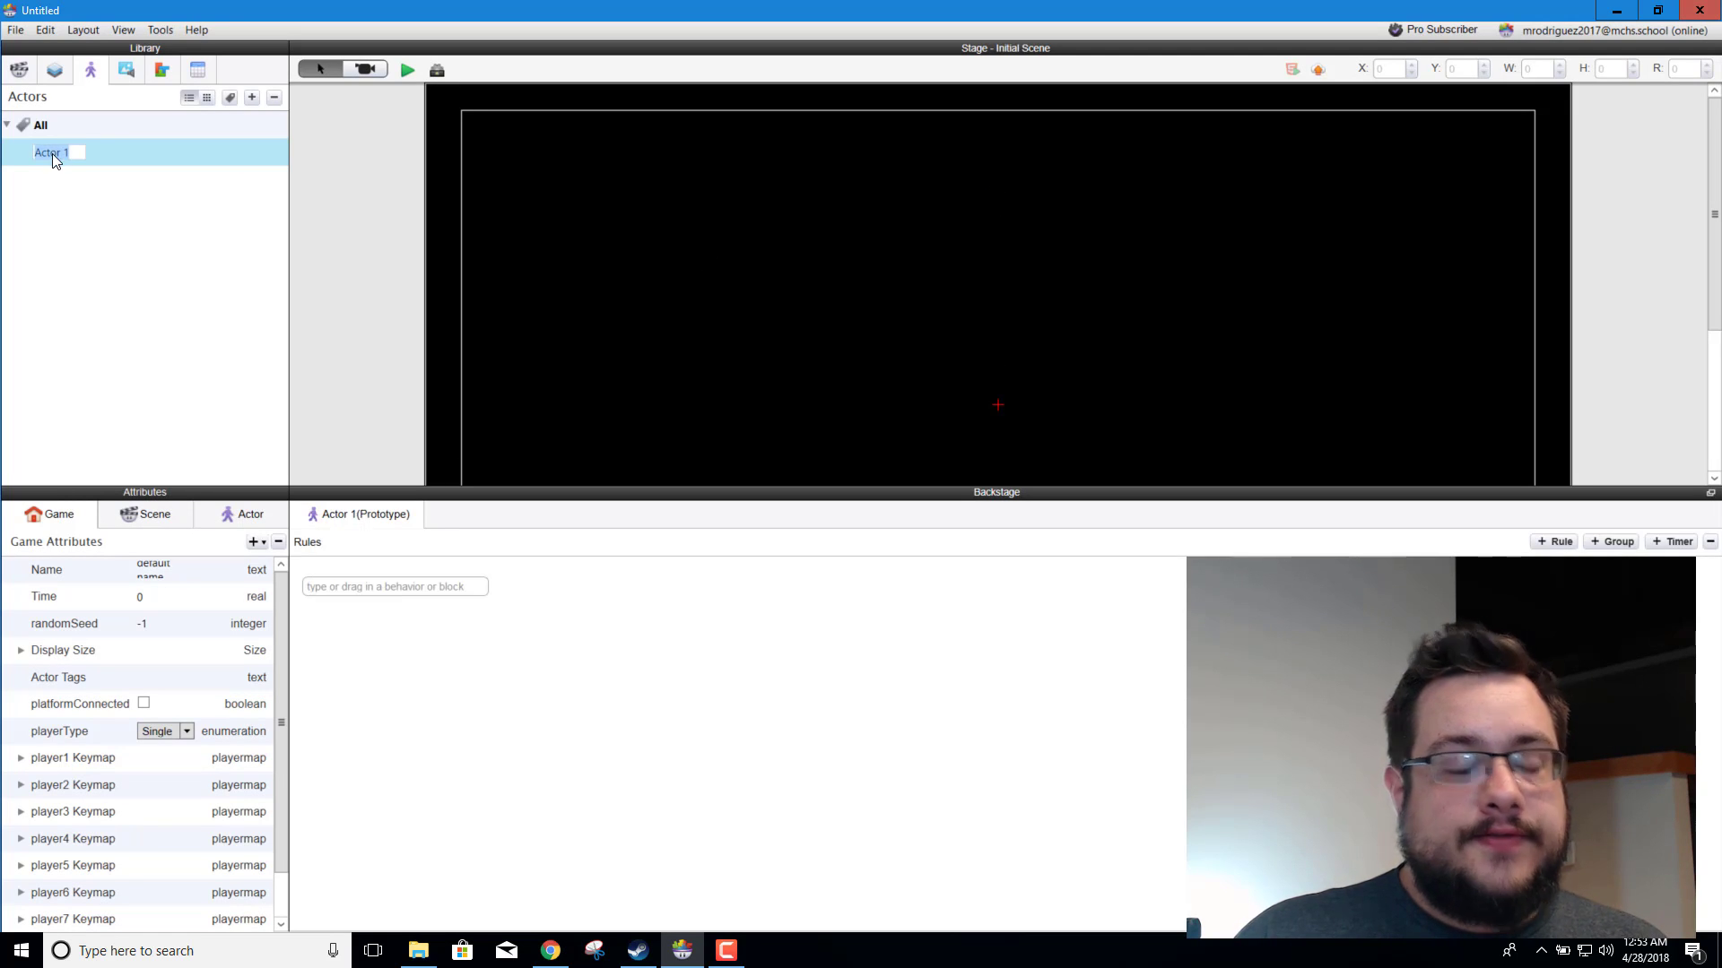
type("Player")
key("Return")
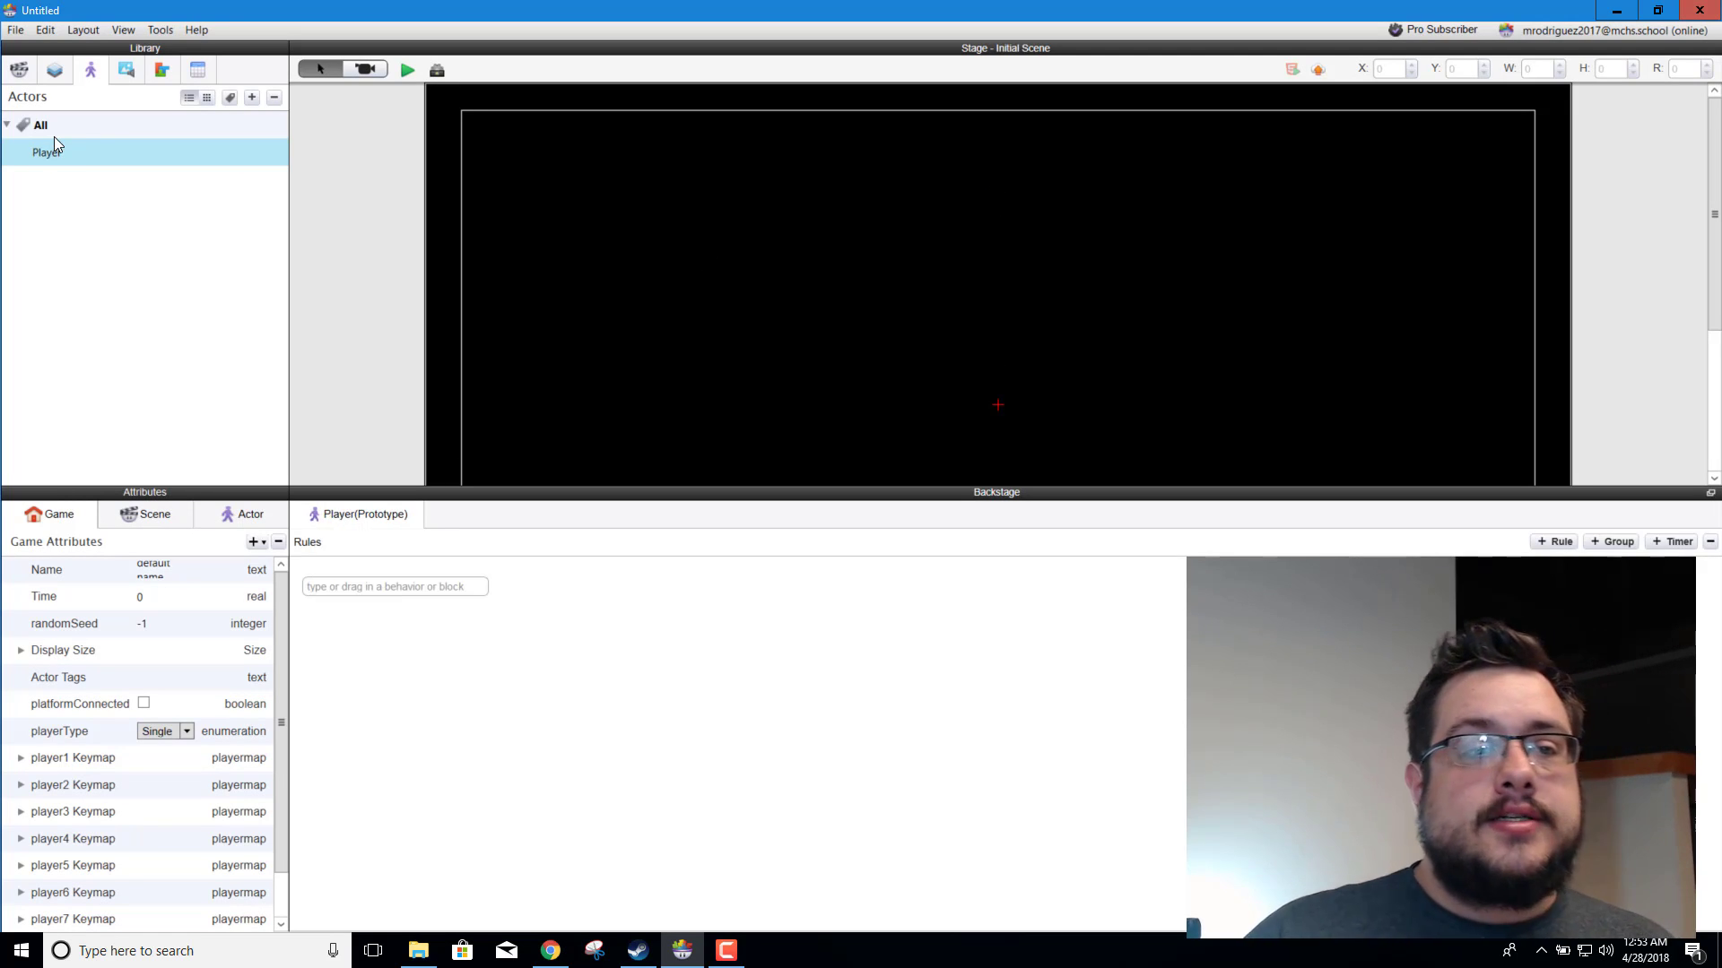
Step: Import the survivor1_gun image from the PNG/Survivor 1 folder of the extracted topdown-shooter pack into the project media
left_click(126, 71)
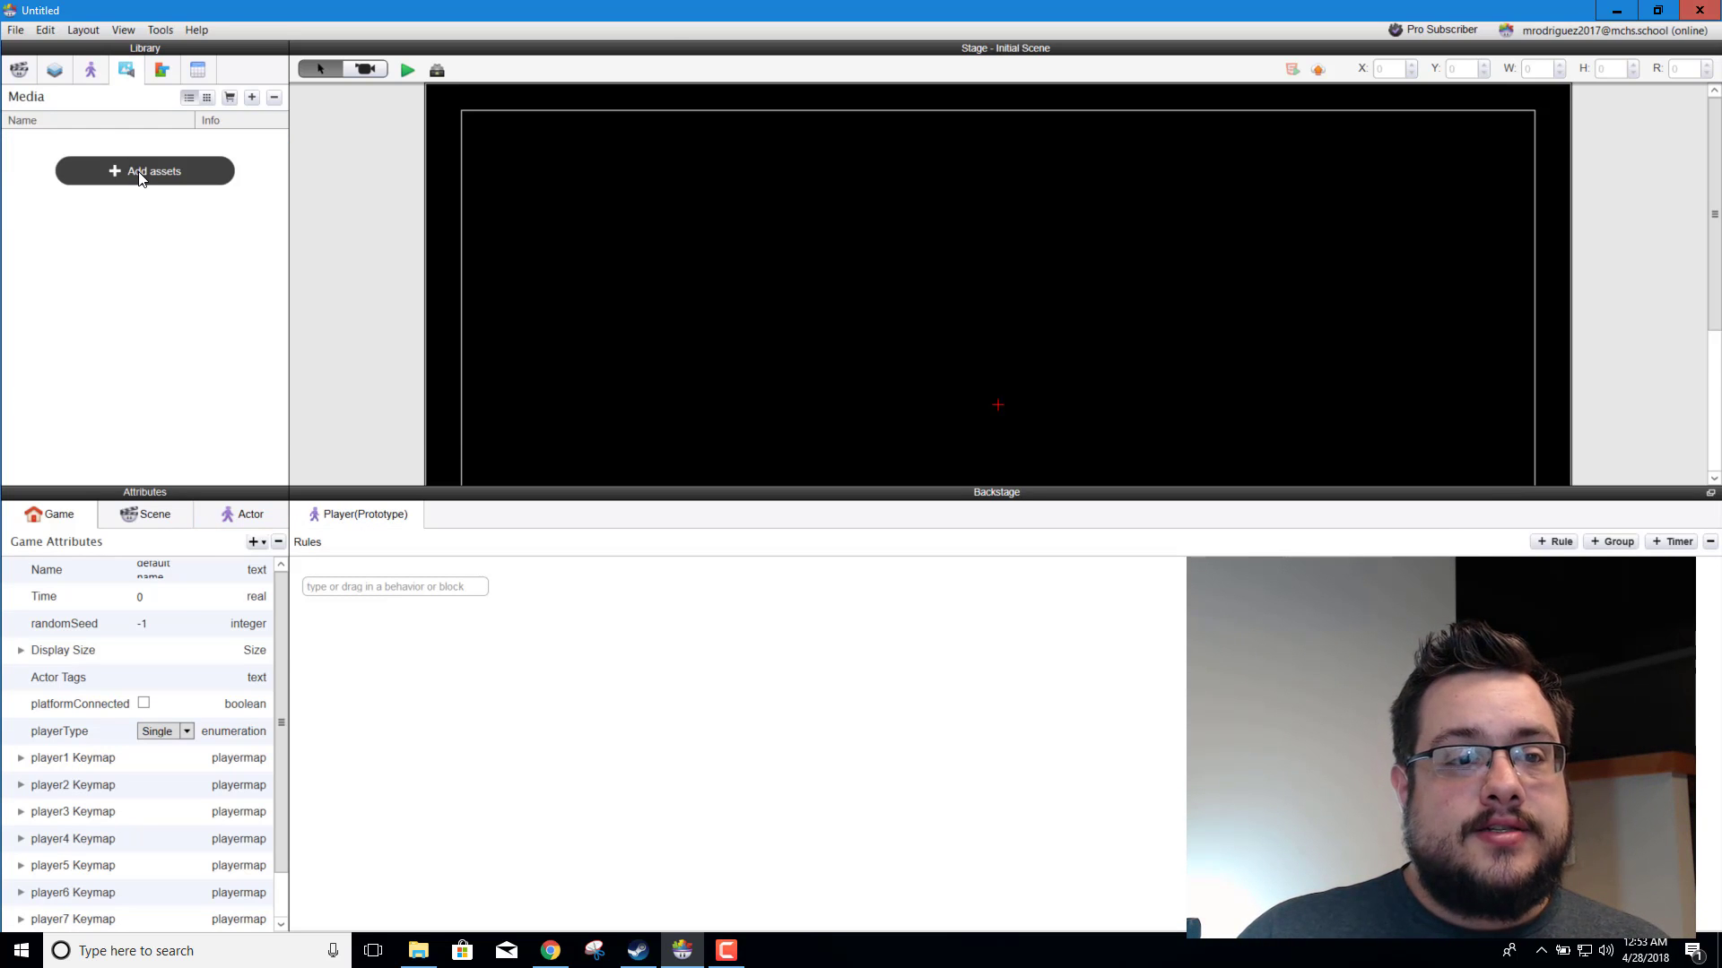
left_click(170, 177)
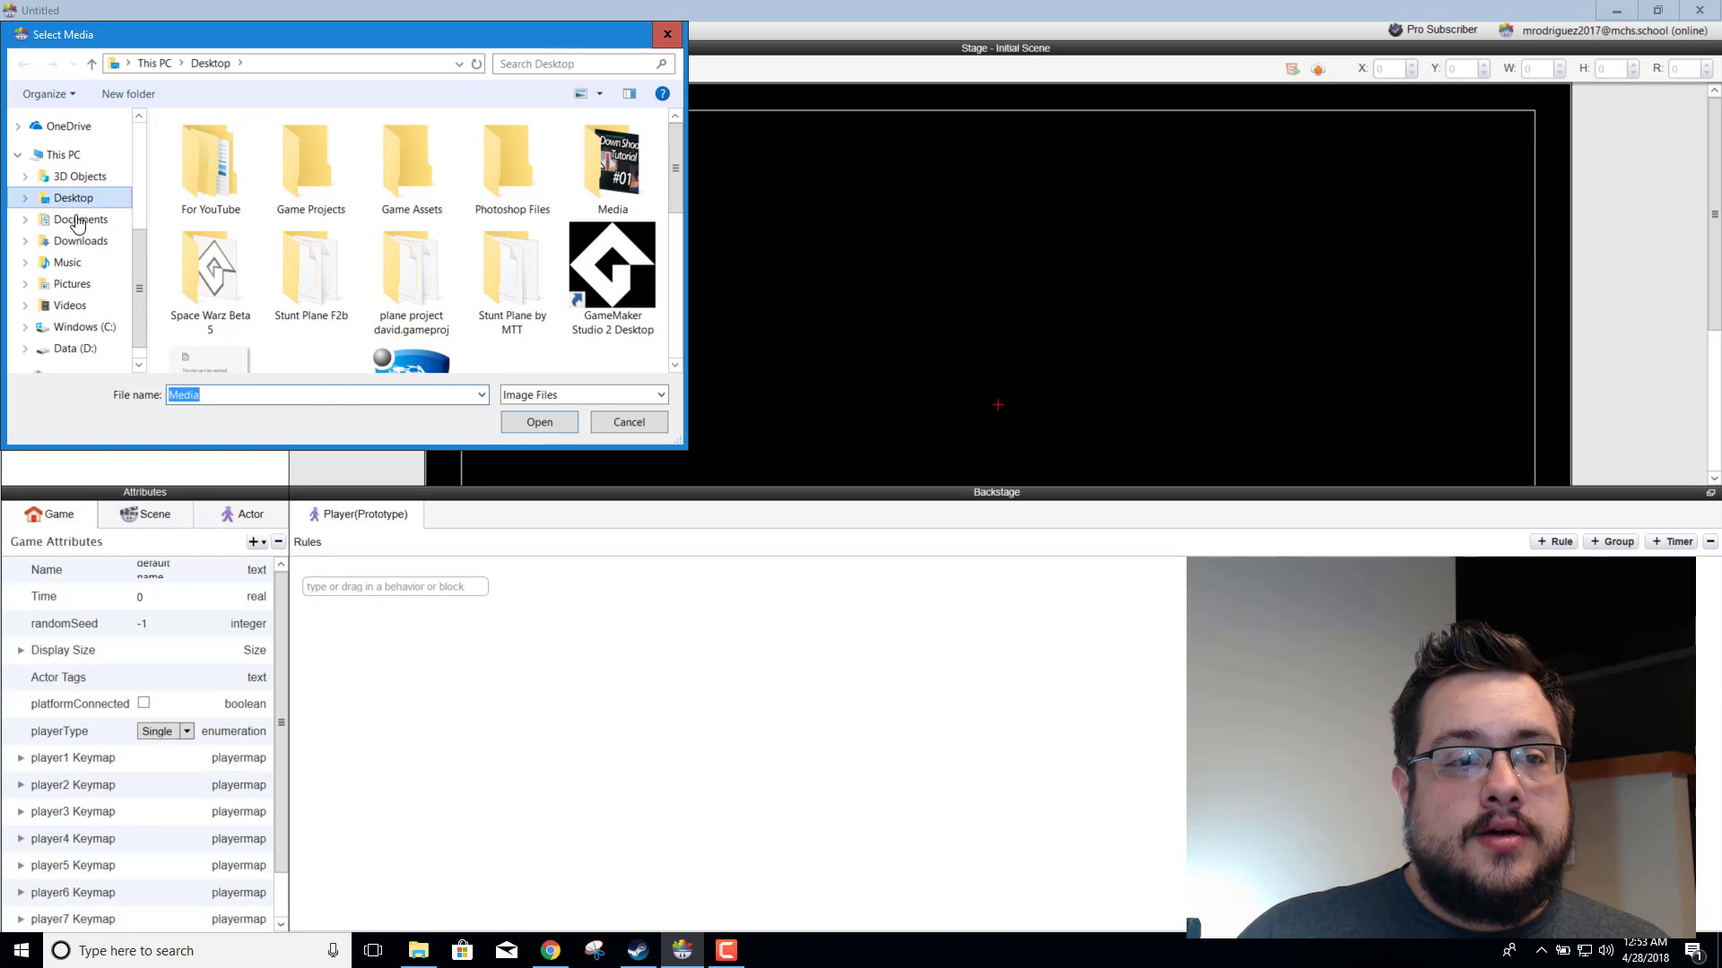
left_click(80, 240)
double_click(233, 193)
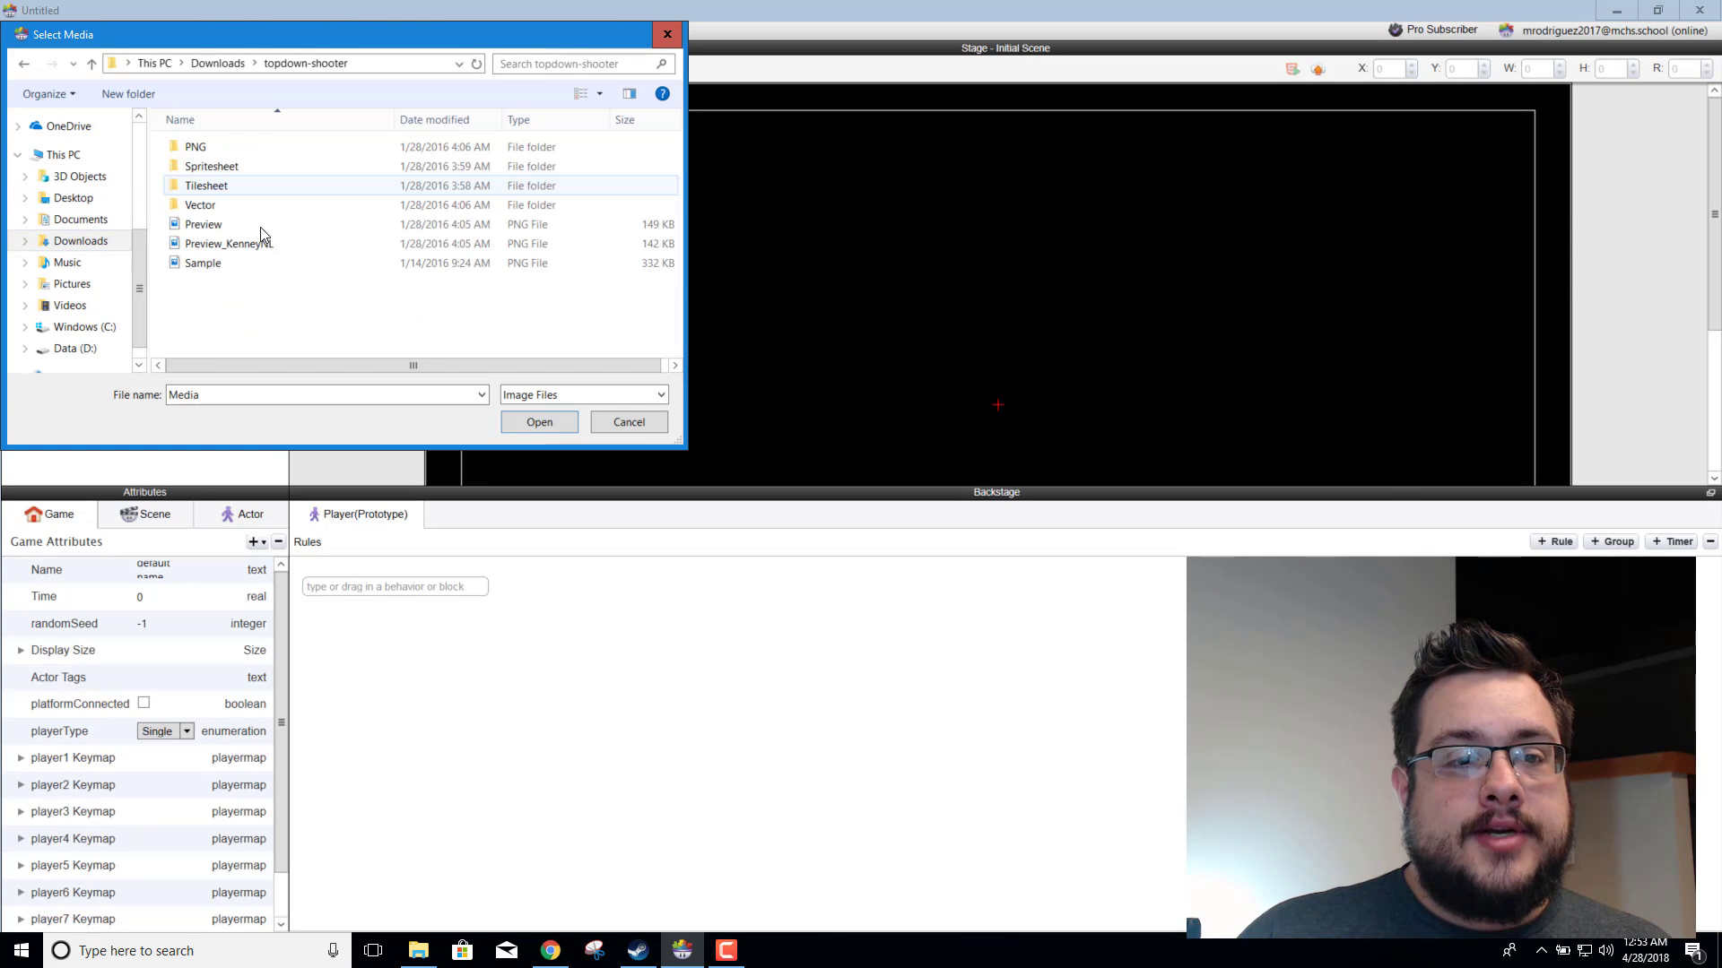
left_click(224, 147)
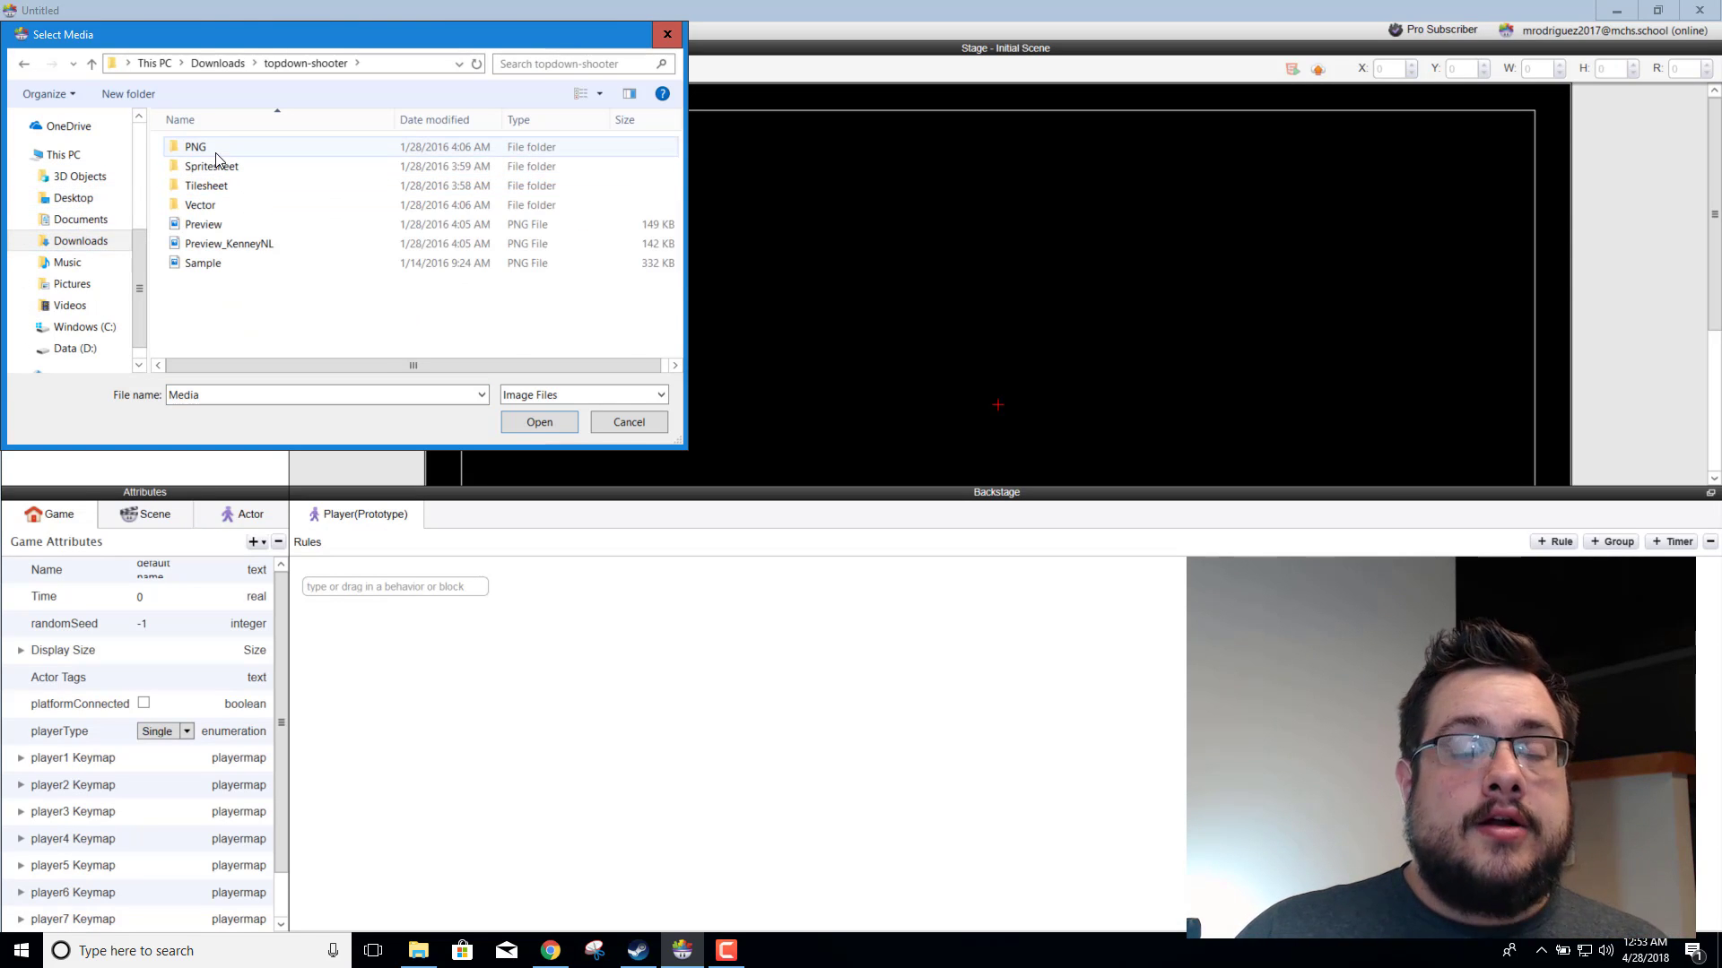
double_click(217, 151)
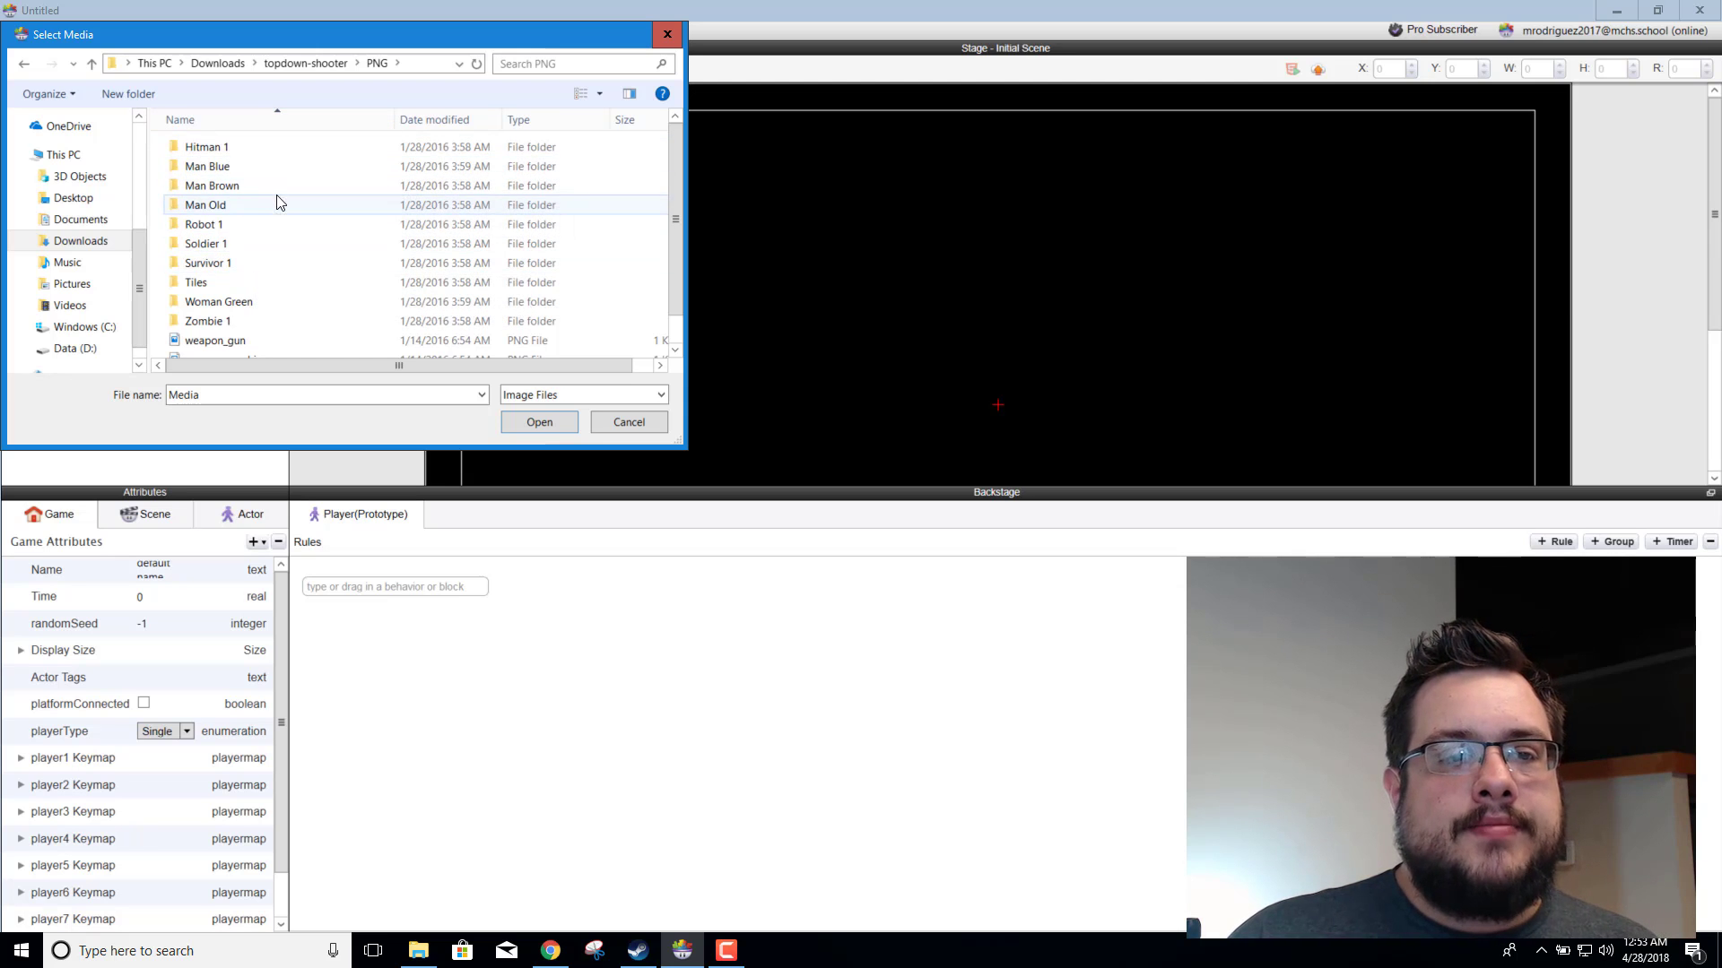
scroll(274, 269, "down", 1)
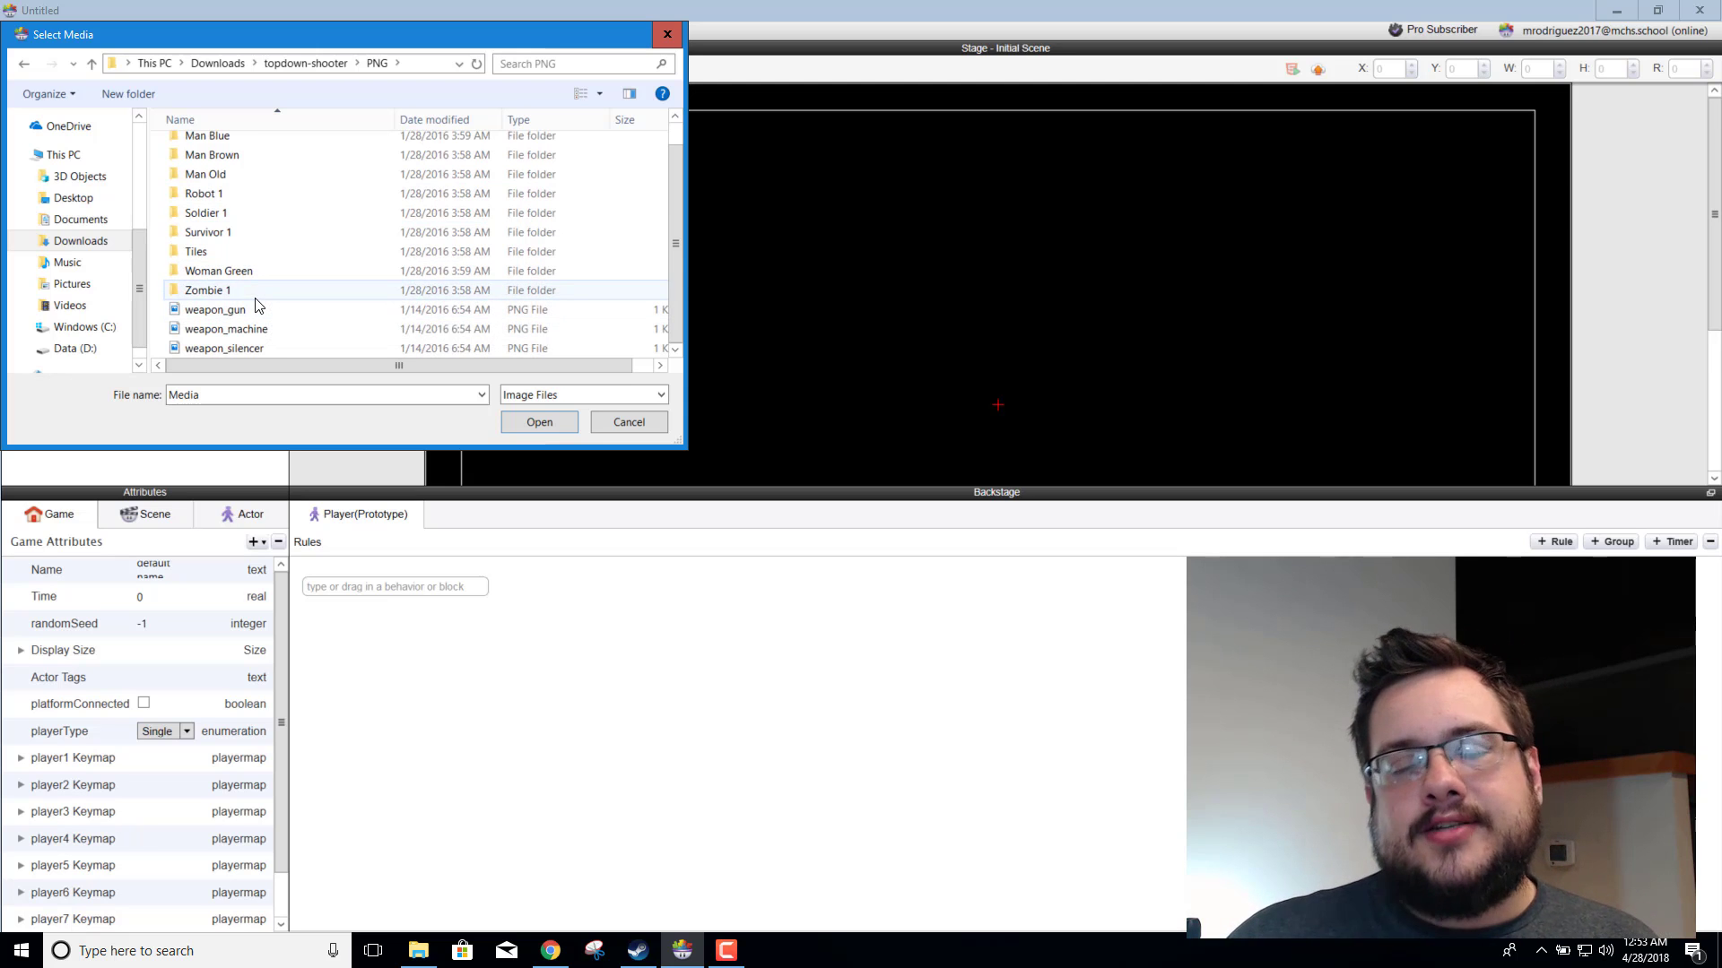
double_click(216, 235)
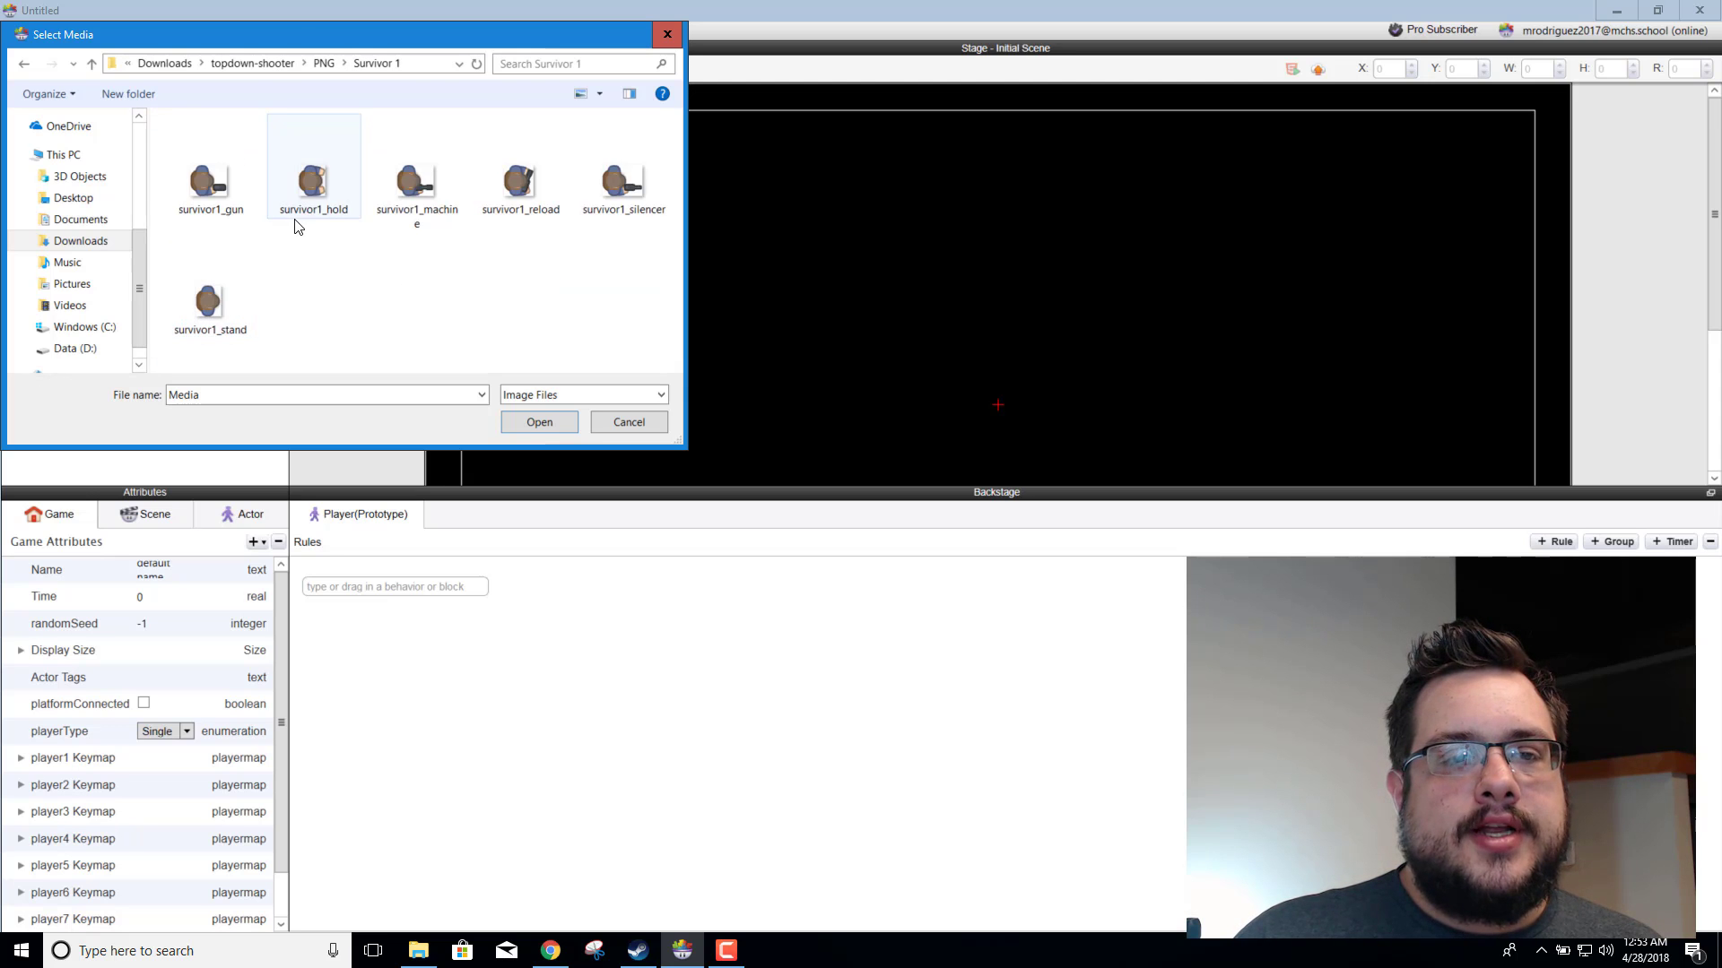
double_click(205, 188)
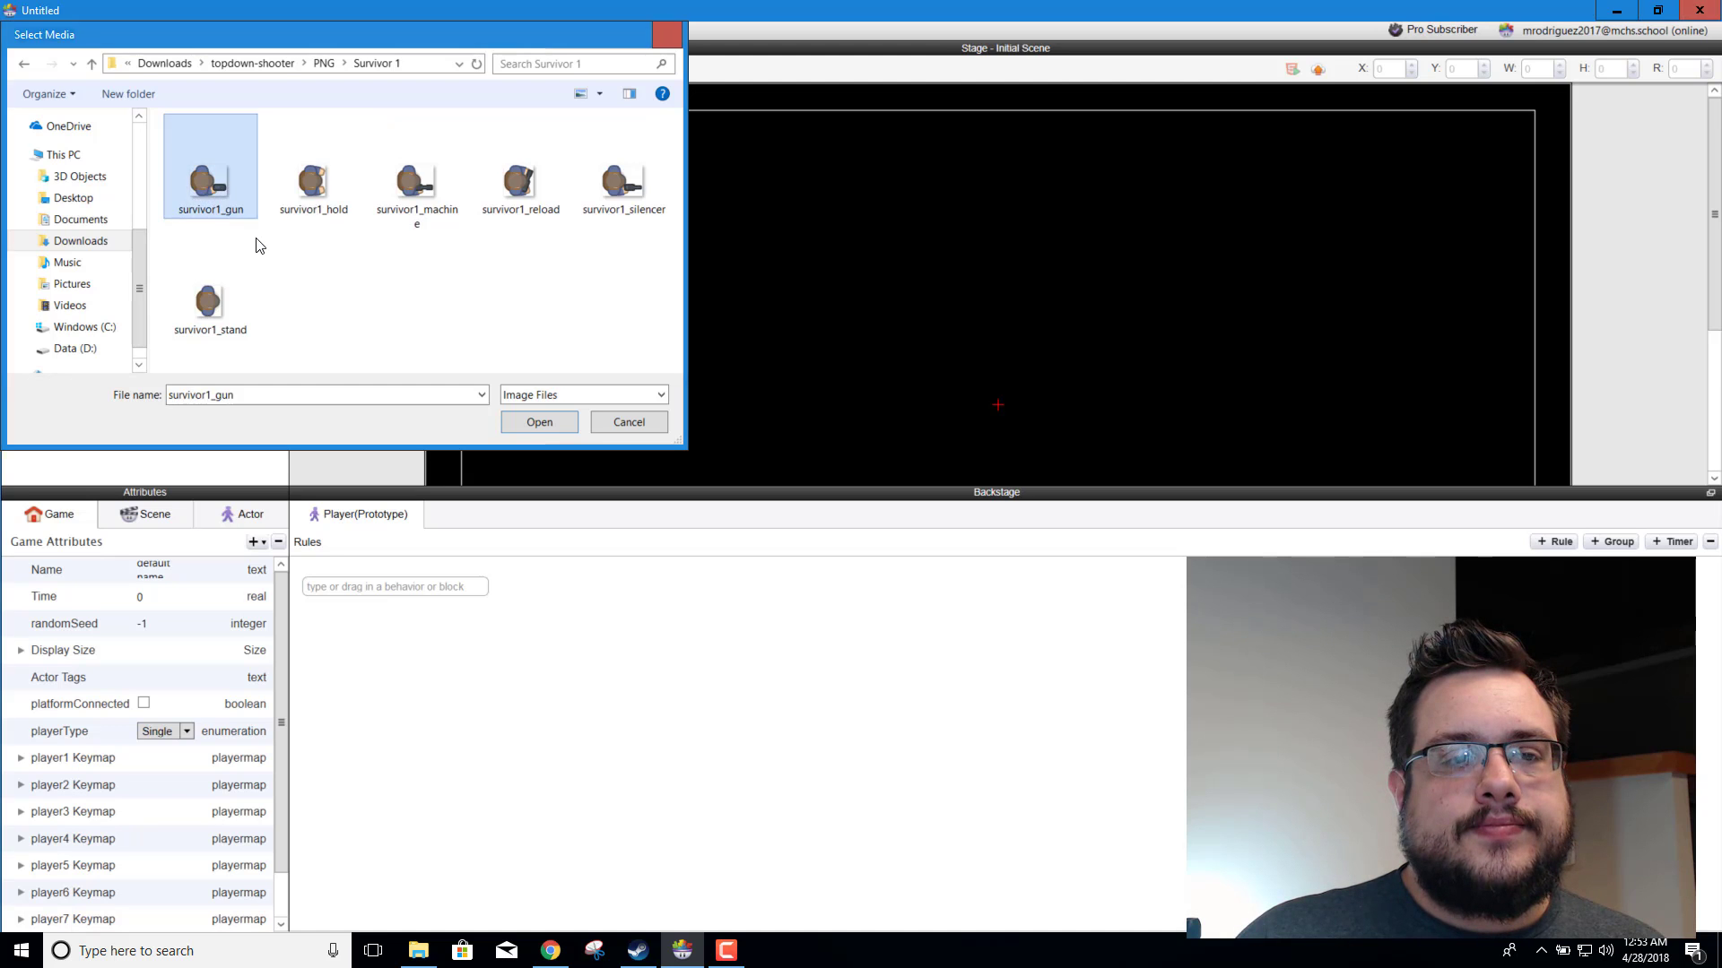
left_click(34, 151)
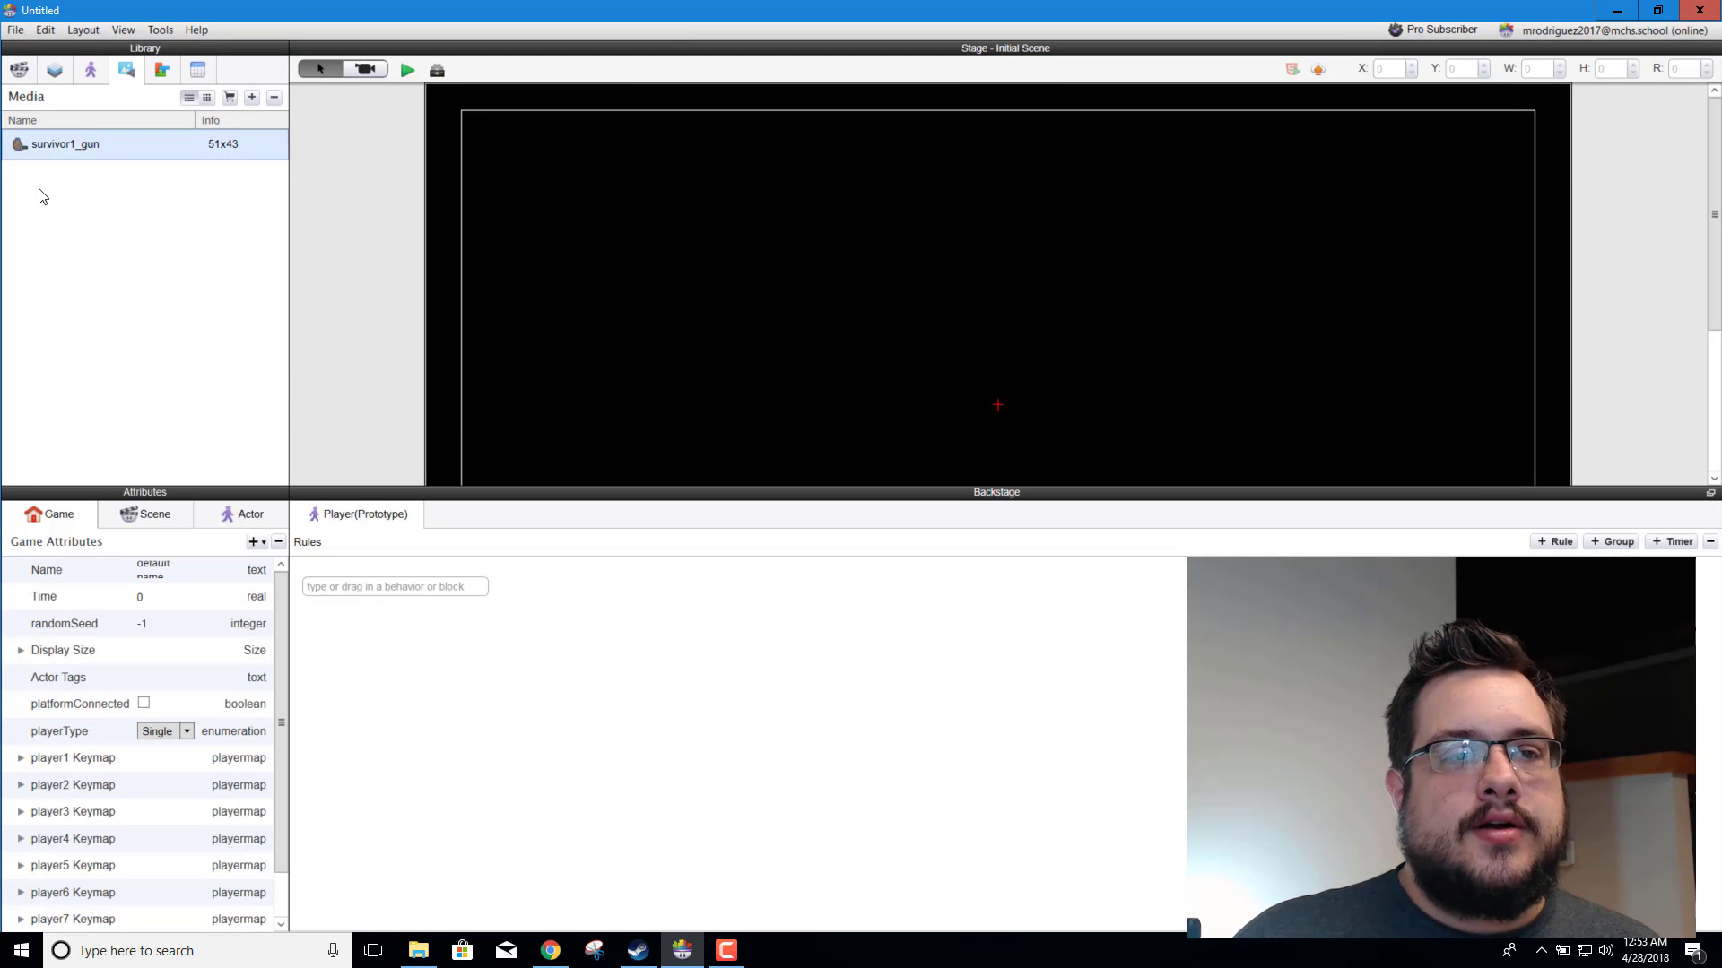
Step: Assign the survivor1_gun image to the Player actor
left_click(93, 70)
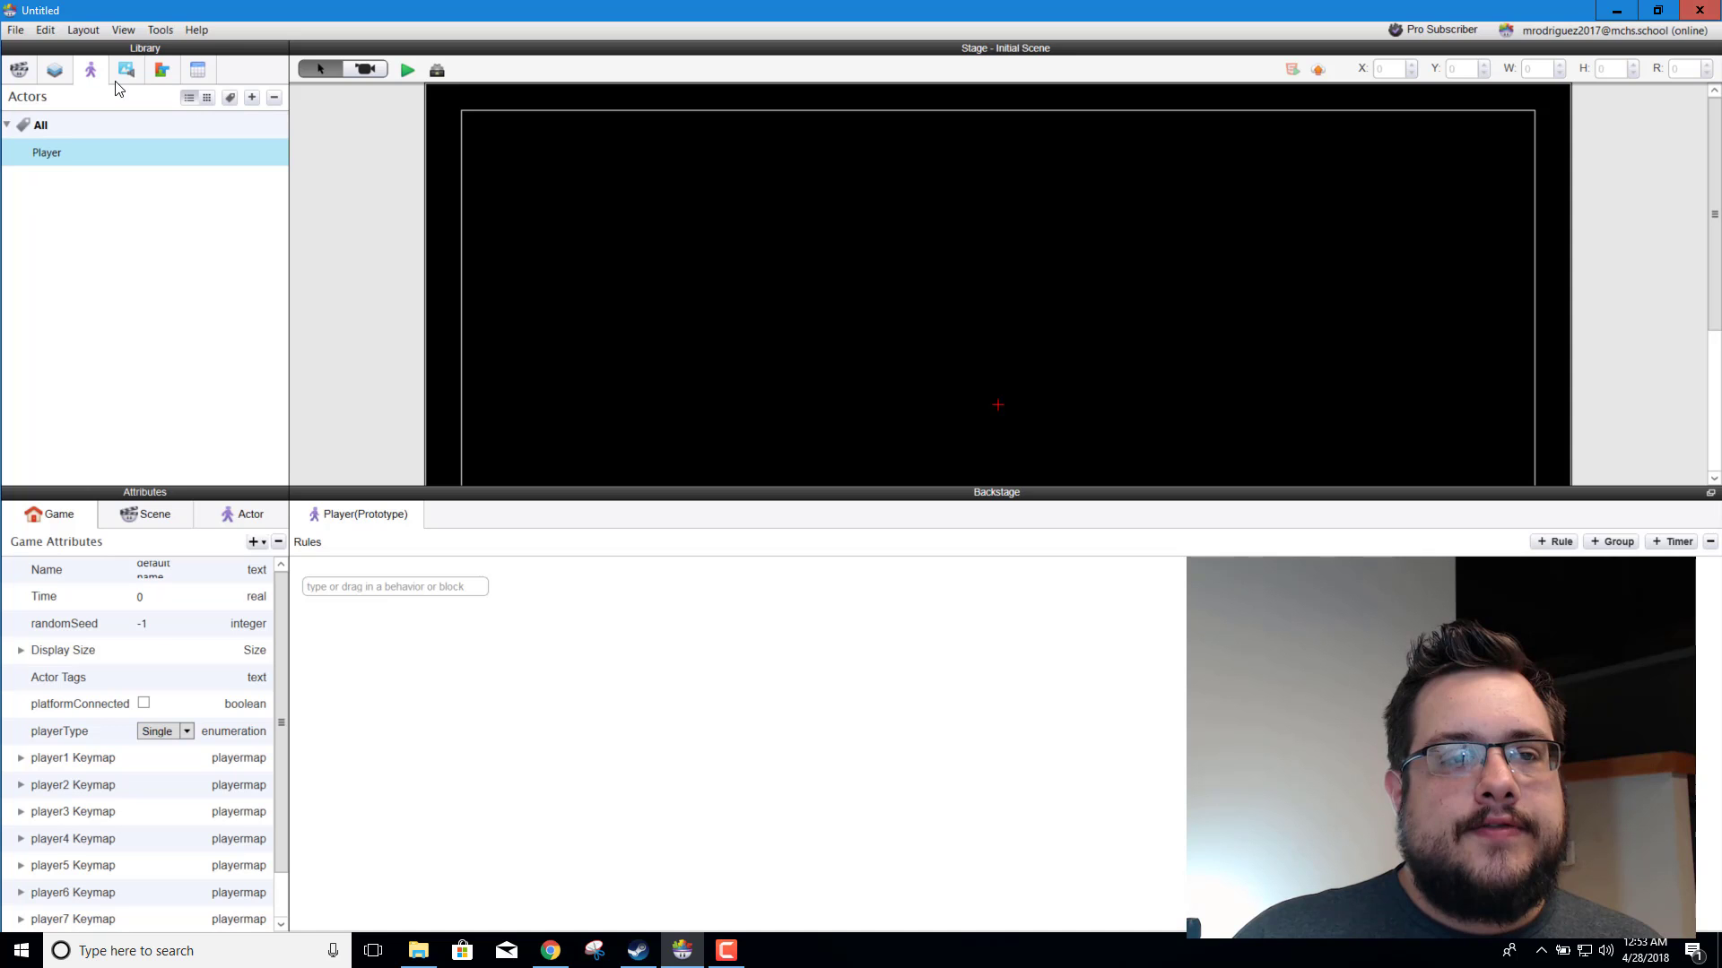
left_click(63, 148)
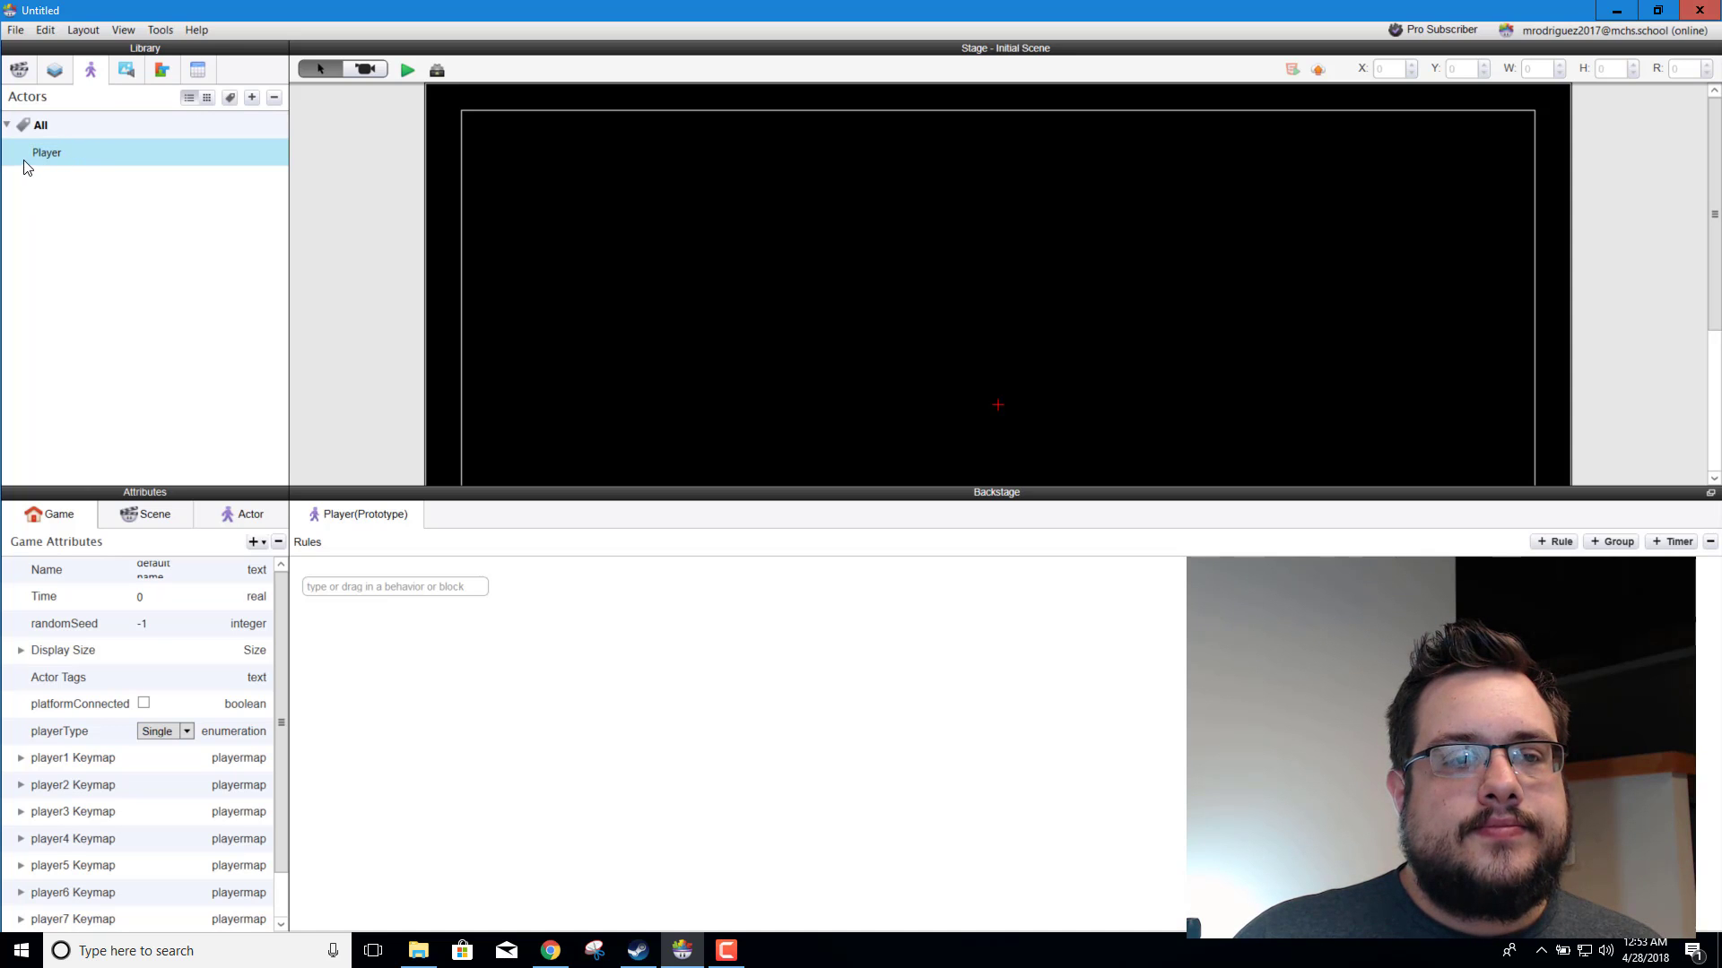
left_click(246, 514)
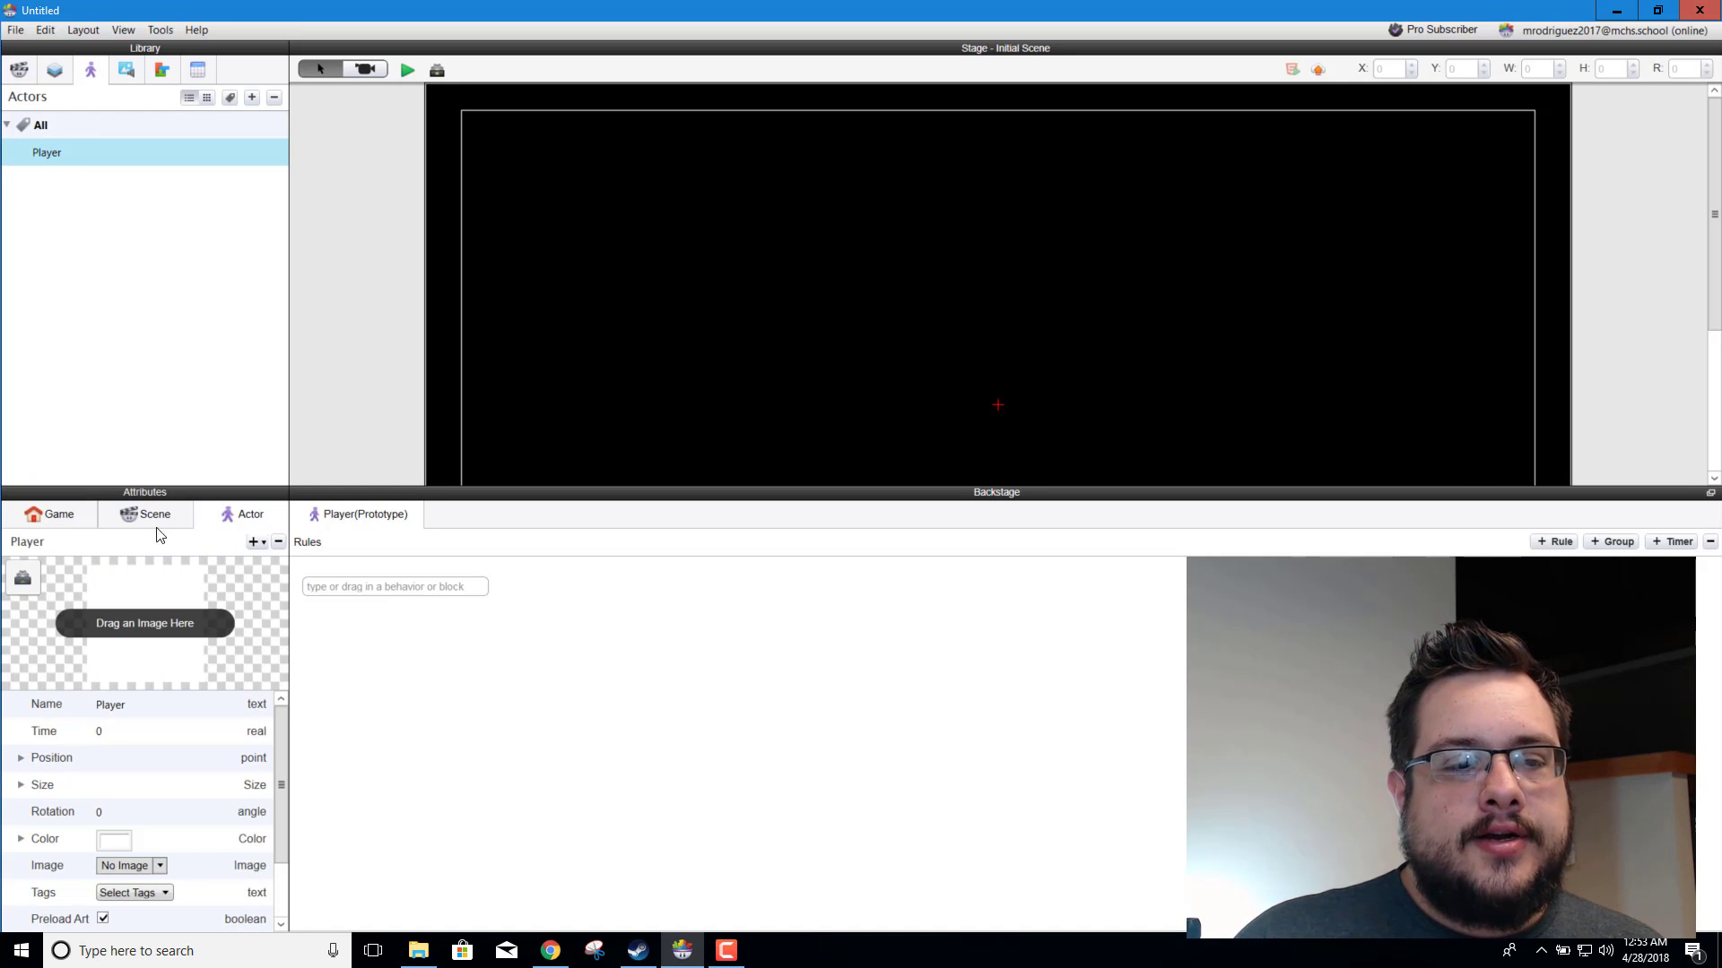
left_click(126, 74)
left_click_drag(60, 151, 157, 654)
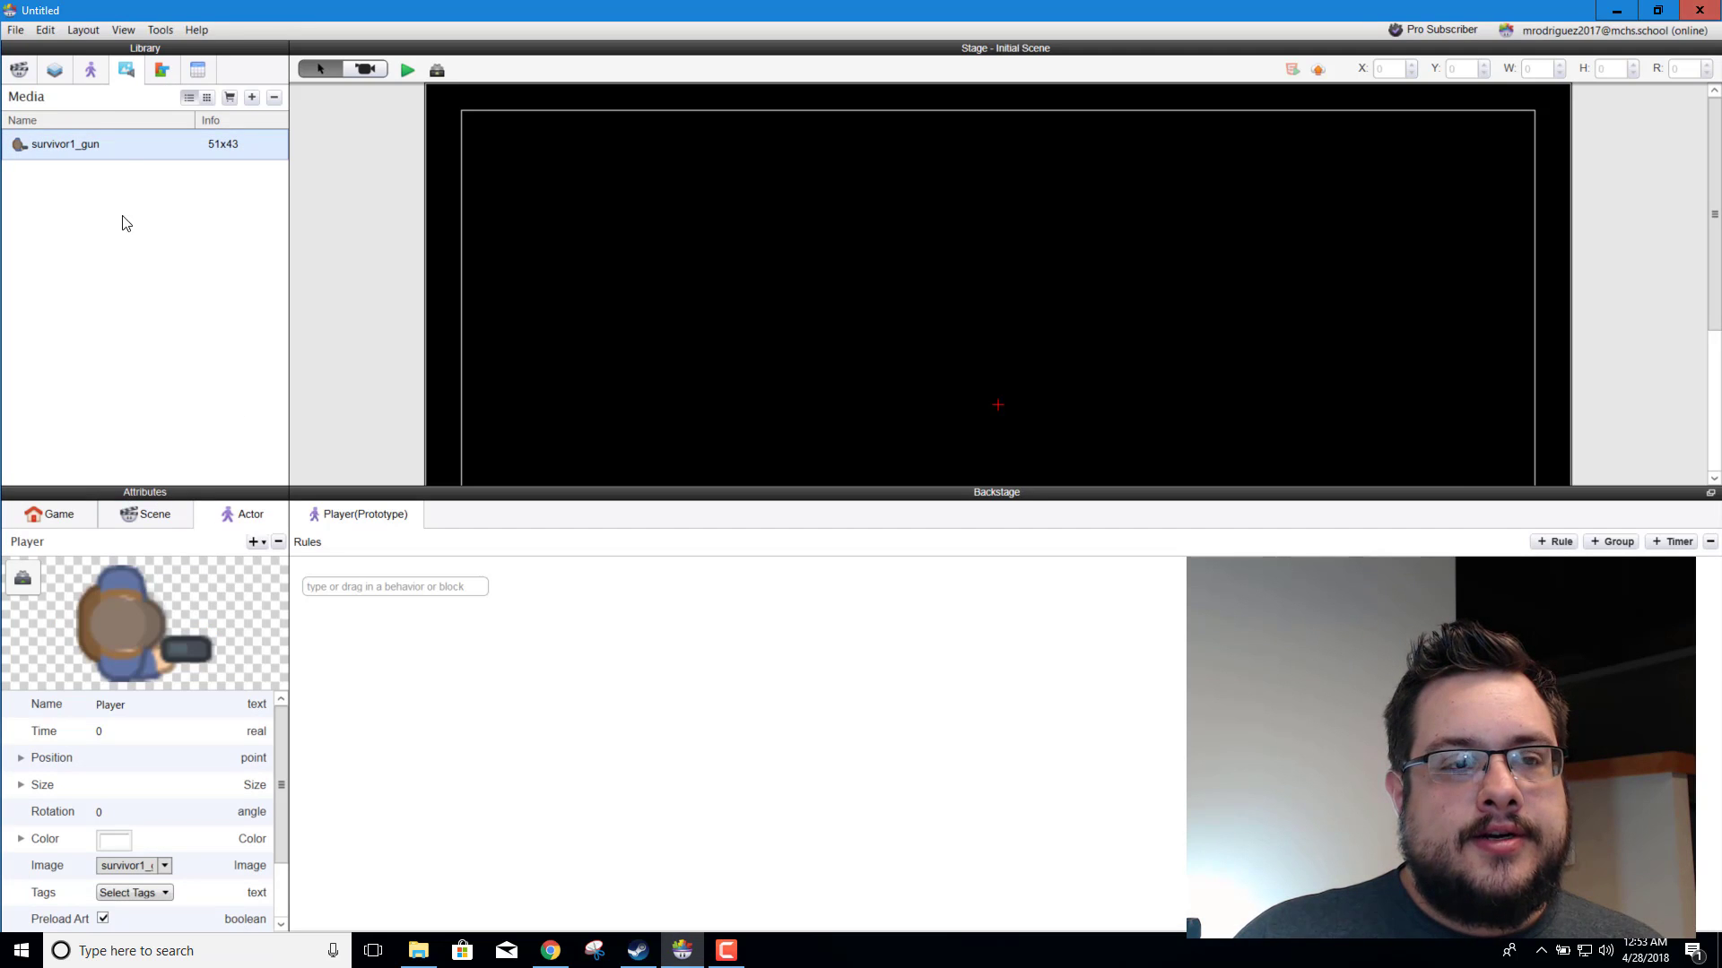
left_click(101, 70)
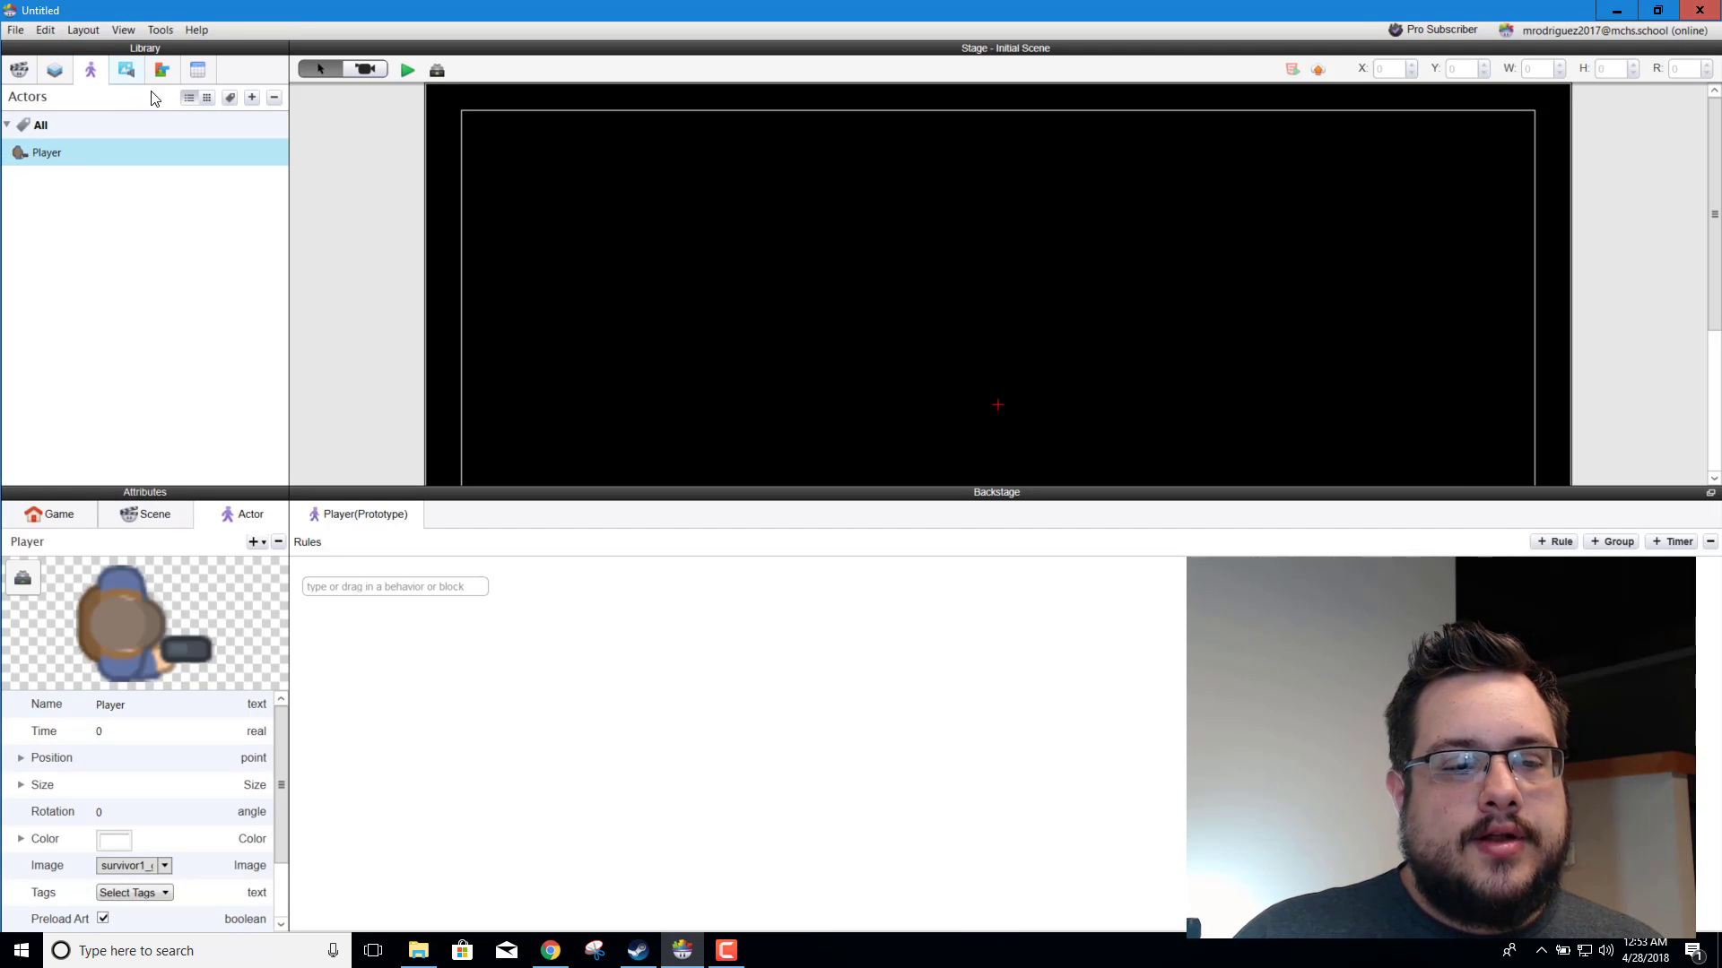
Step: Examine the Player actor's width and height in its Size attributes
left_click(127, 70)
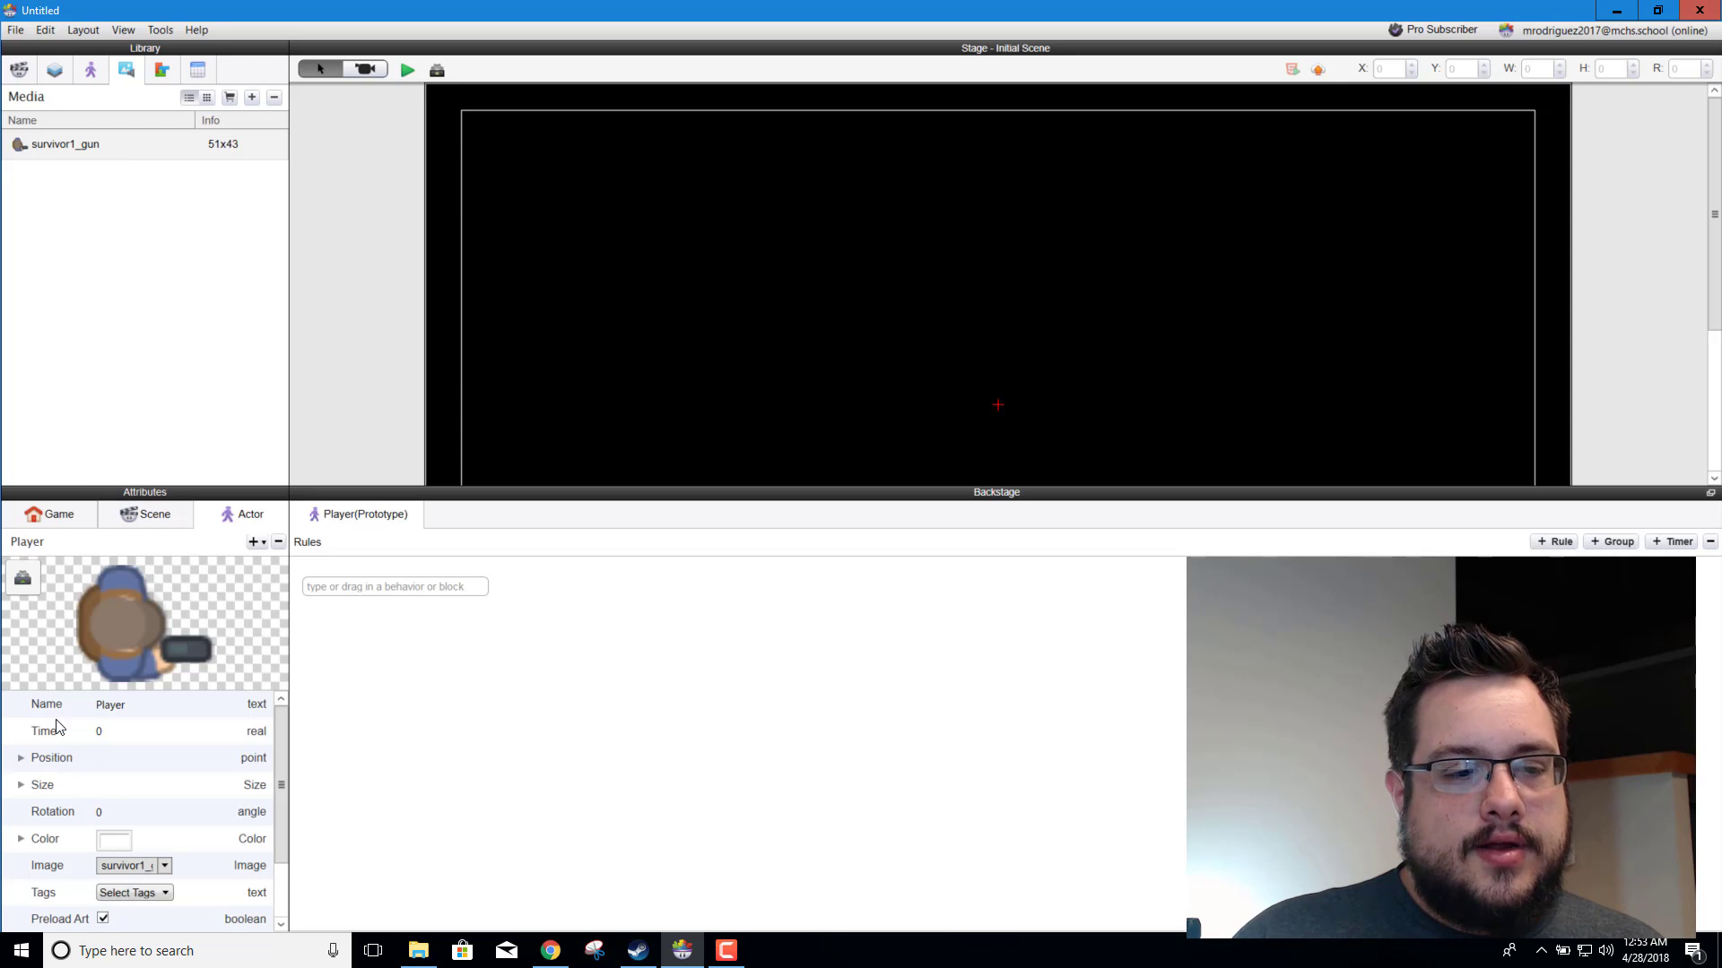
left_click(93, 77)
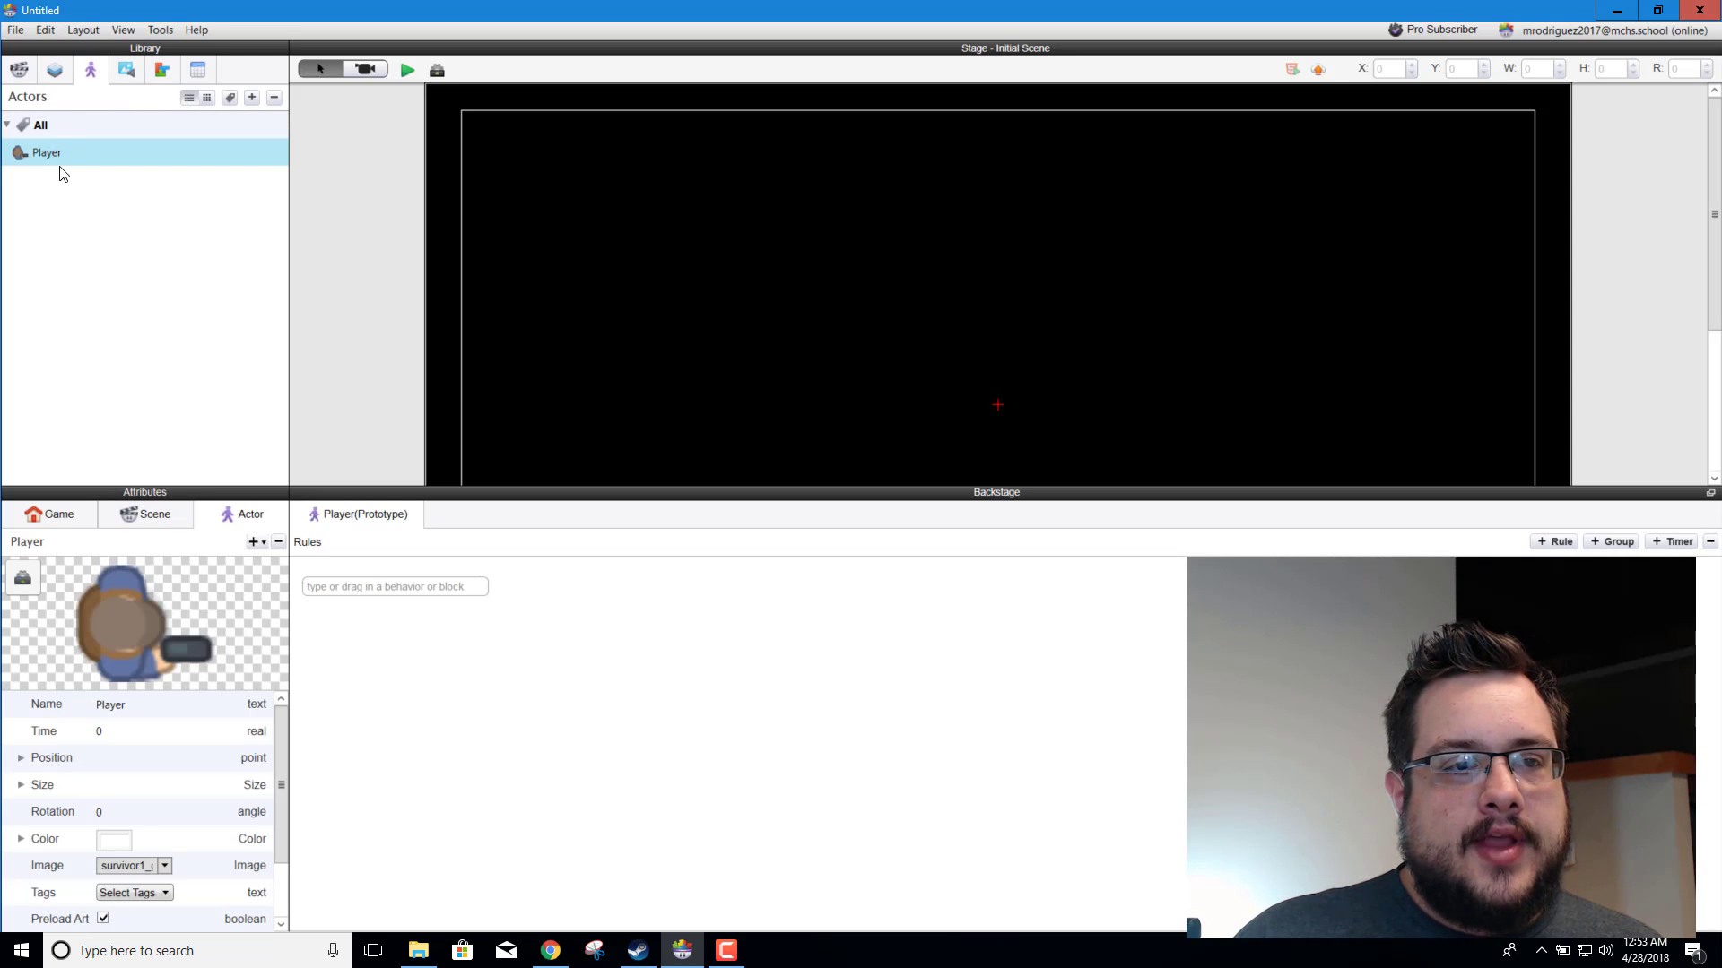
left_click(20, 785)
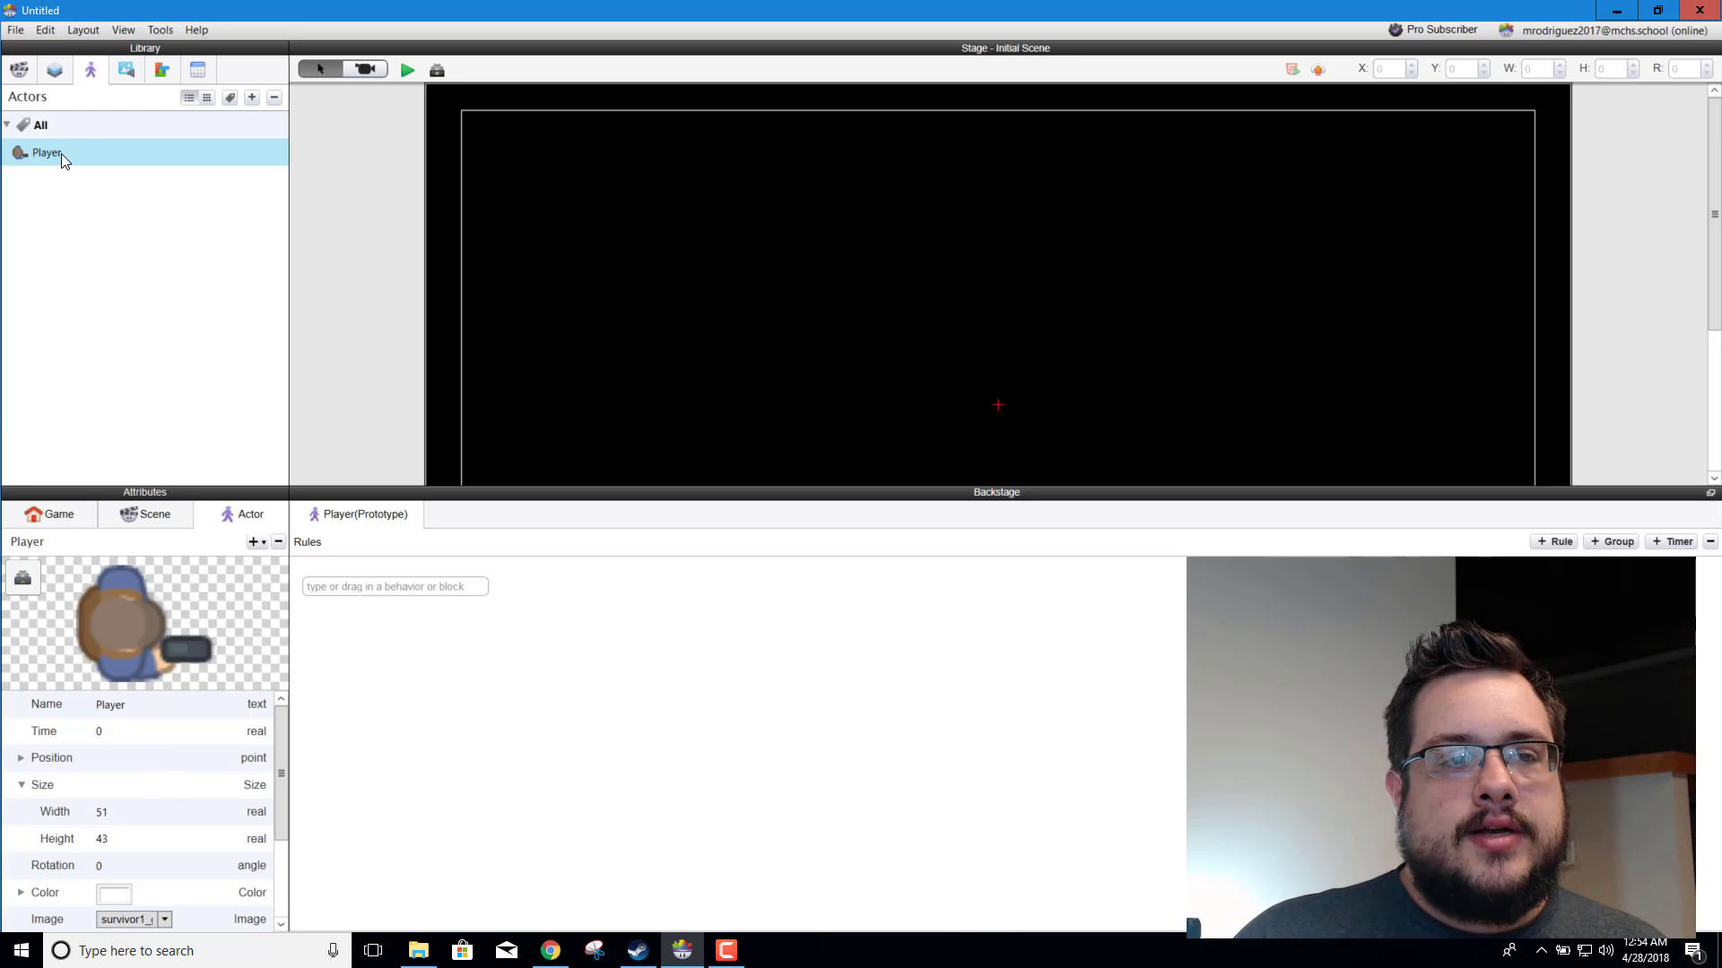
Step: Place a Player instance in the scene at about X 370, Y 422, then preview the game and return to the editor
left_click_drag(61, 154, 755, 308)
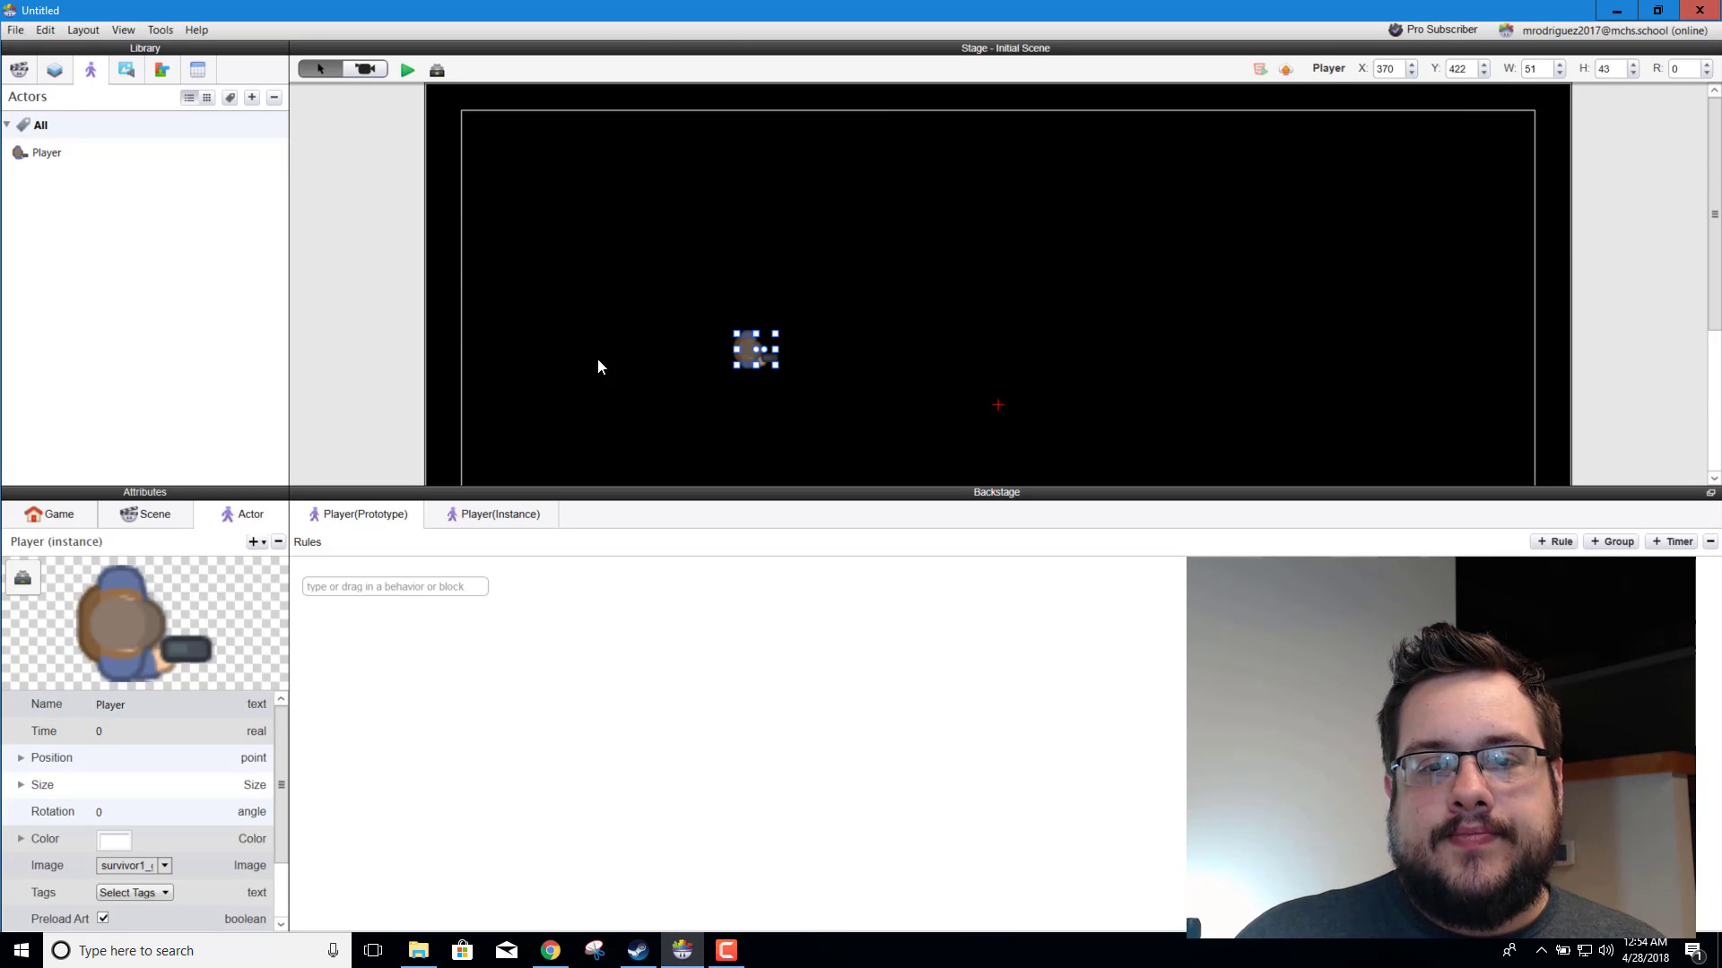
left_click(516, 413)
scroll(738, 329, "down", 3)
scroll(745, 333, "up", 2)
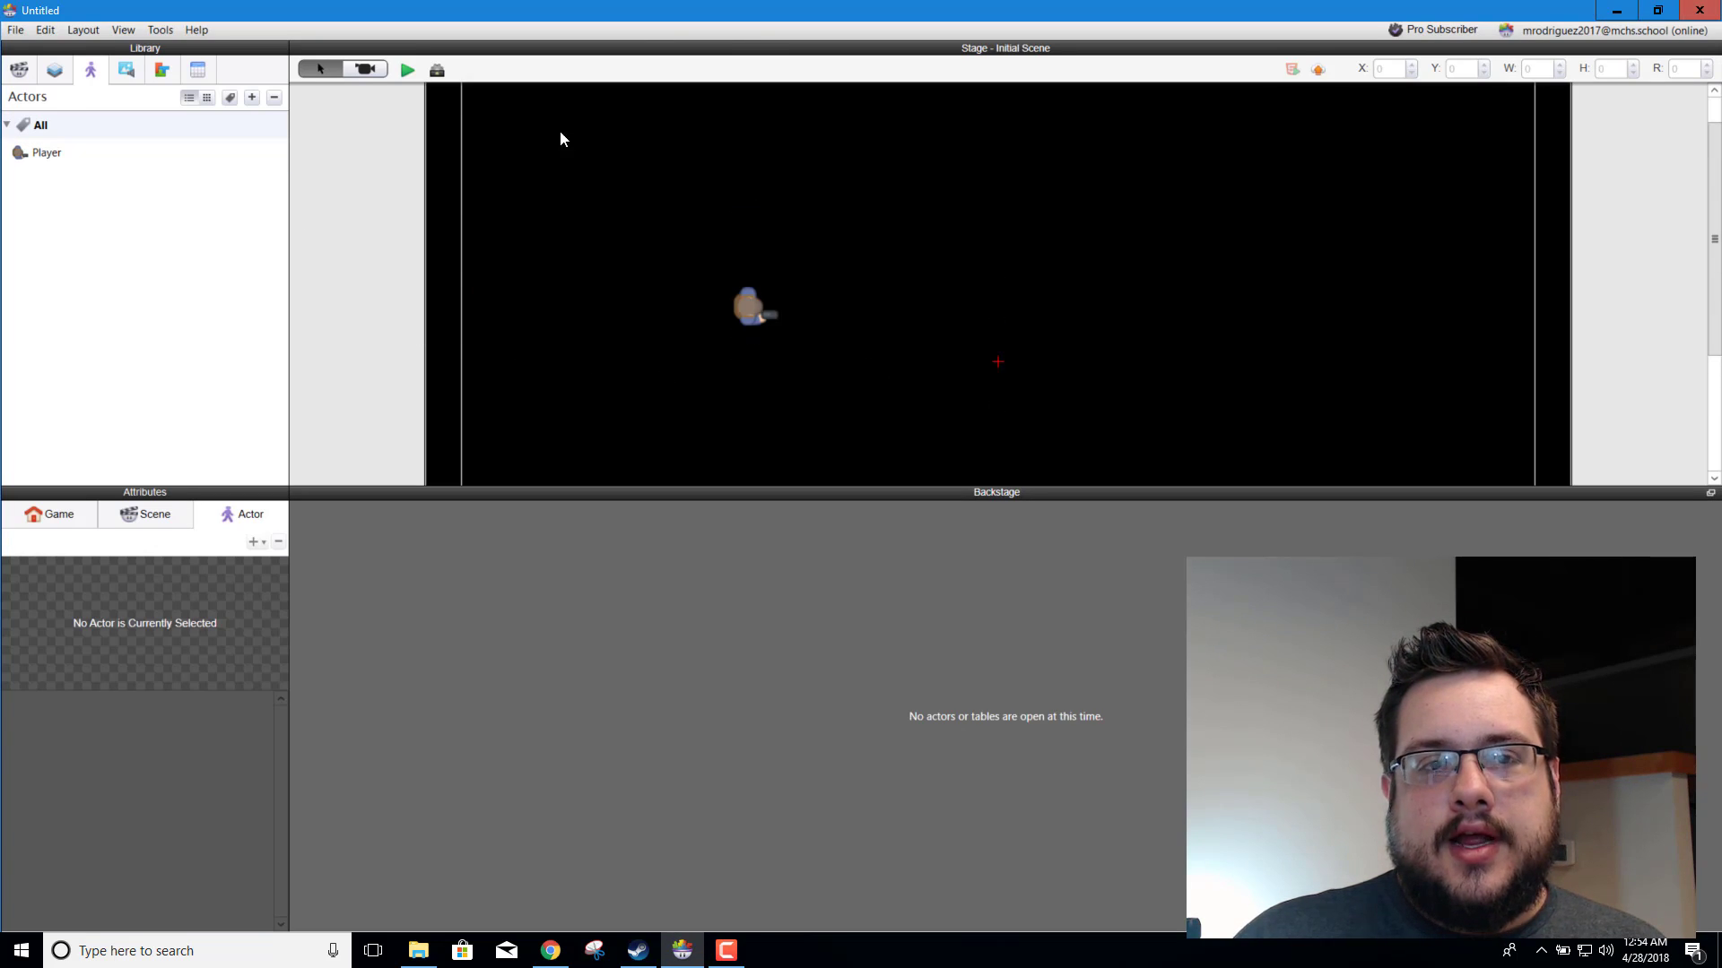
left_click(402, 76)
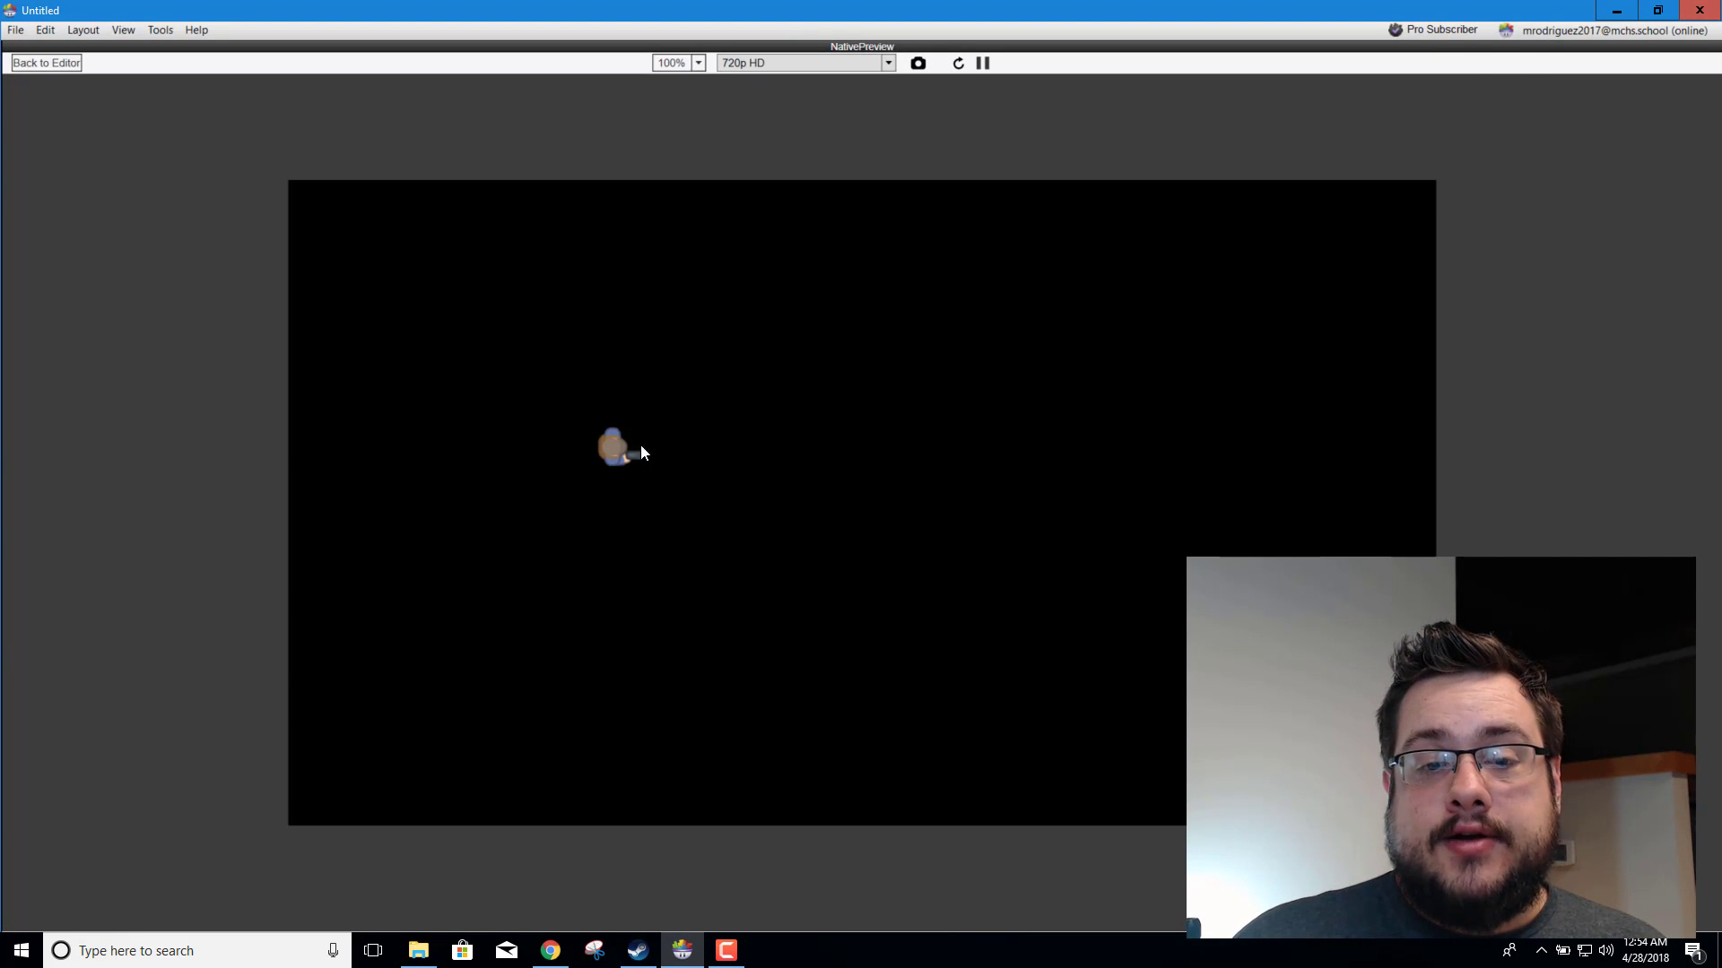
left_click(41, 62)
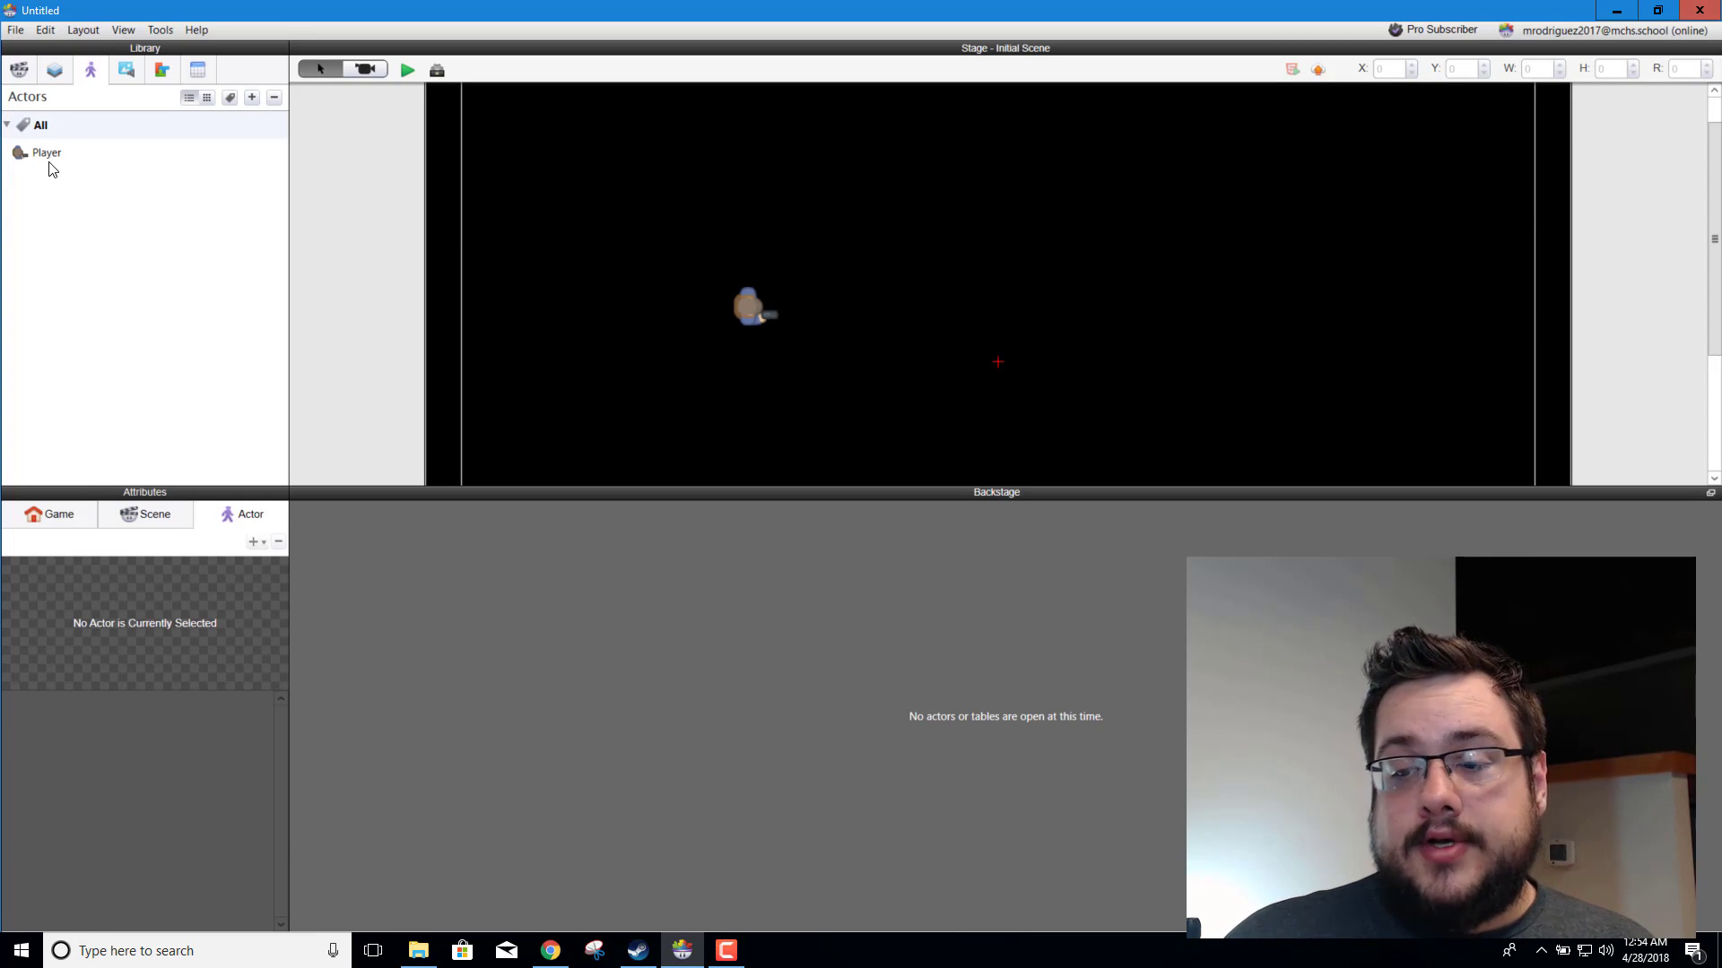
Step: Add a new rule to the Player prototype and give it a Key condition
double_click(76, 161)
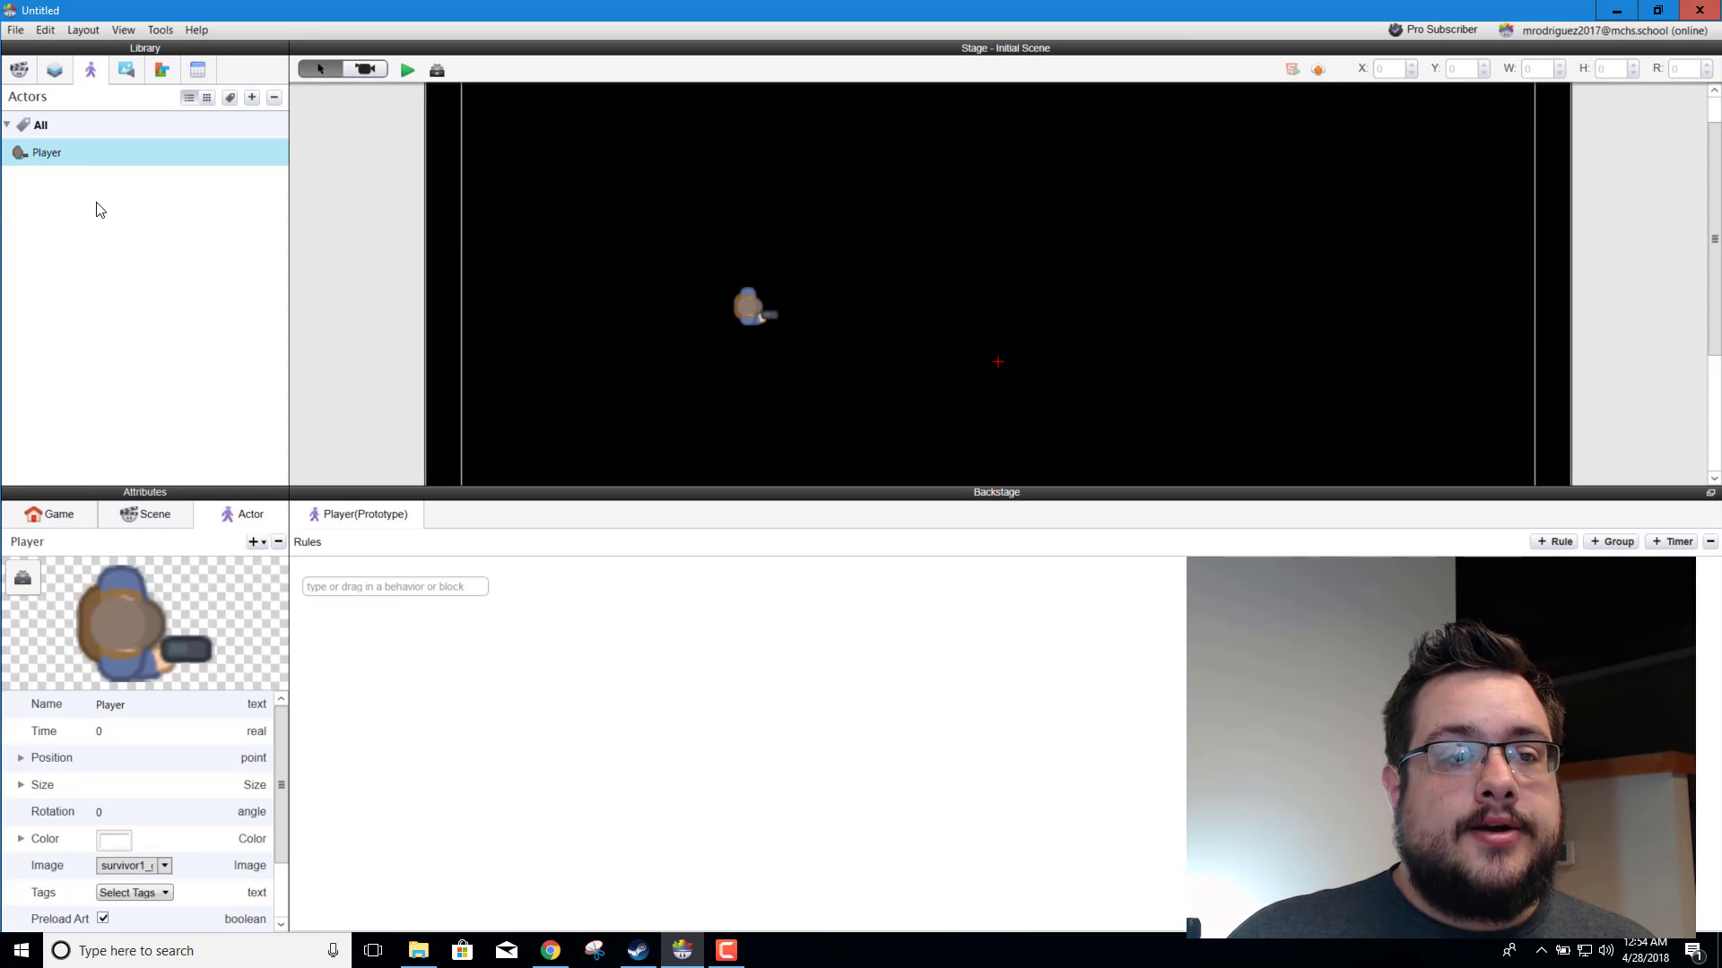
left_click(1556, 541)
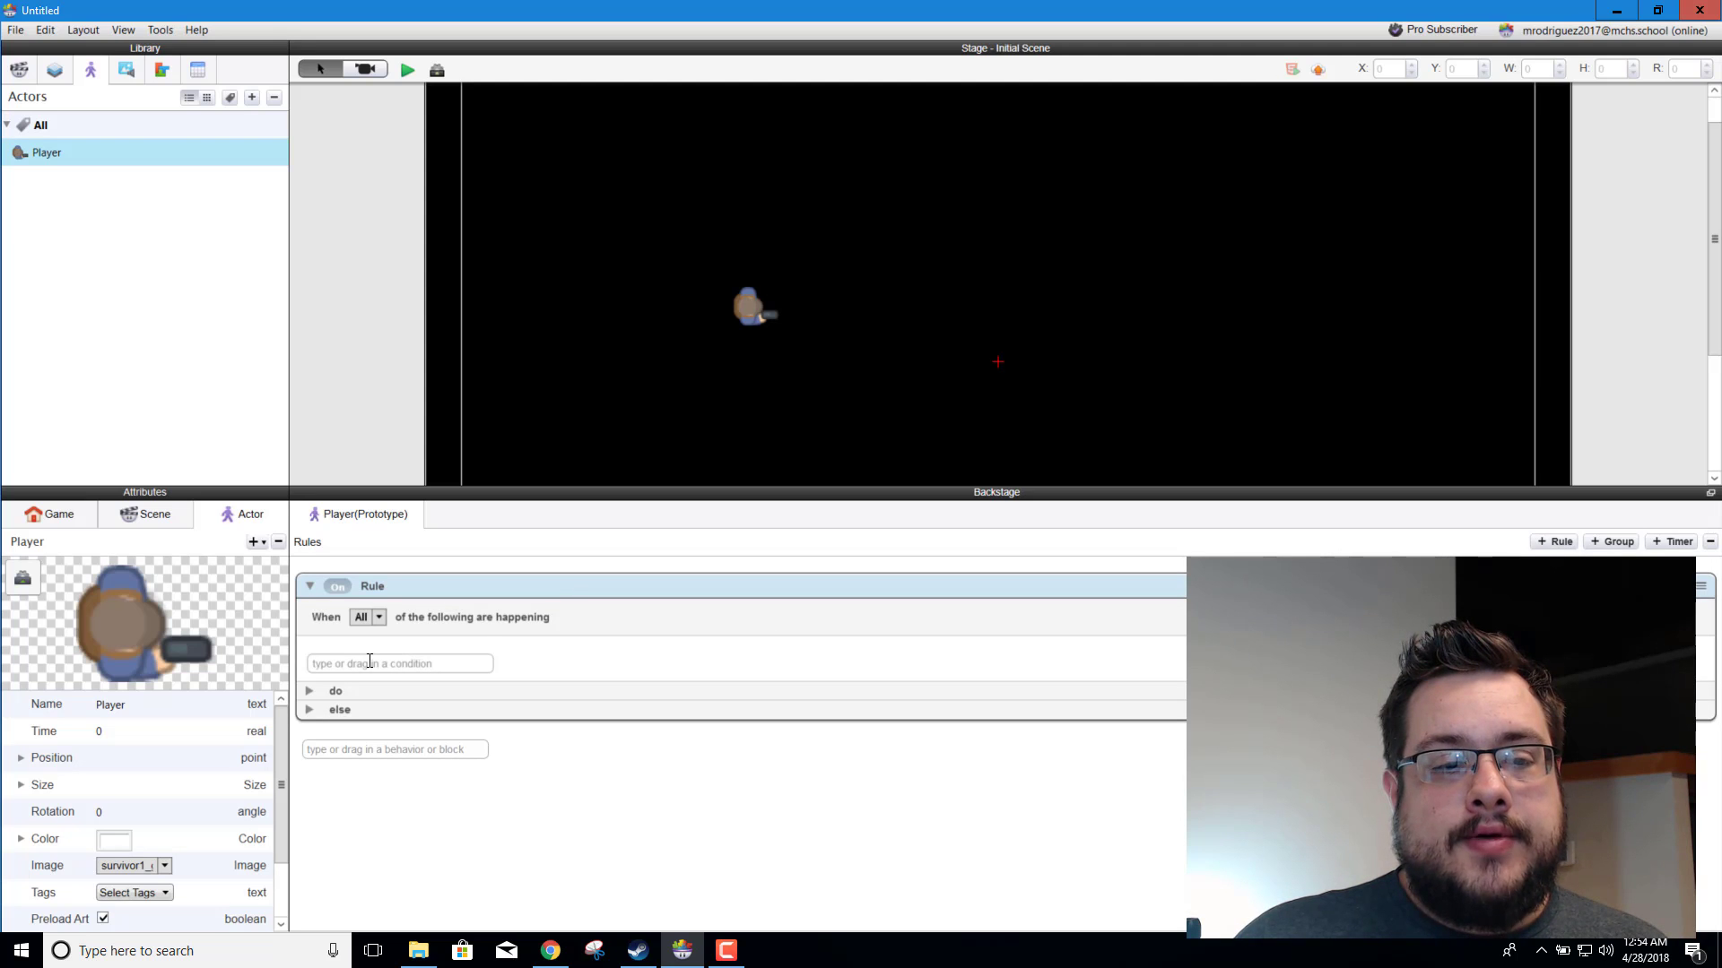
left_click(161, 69)
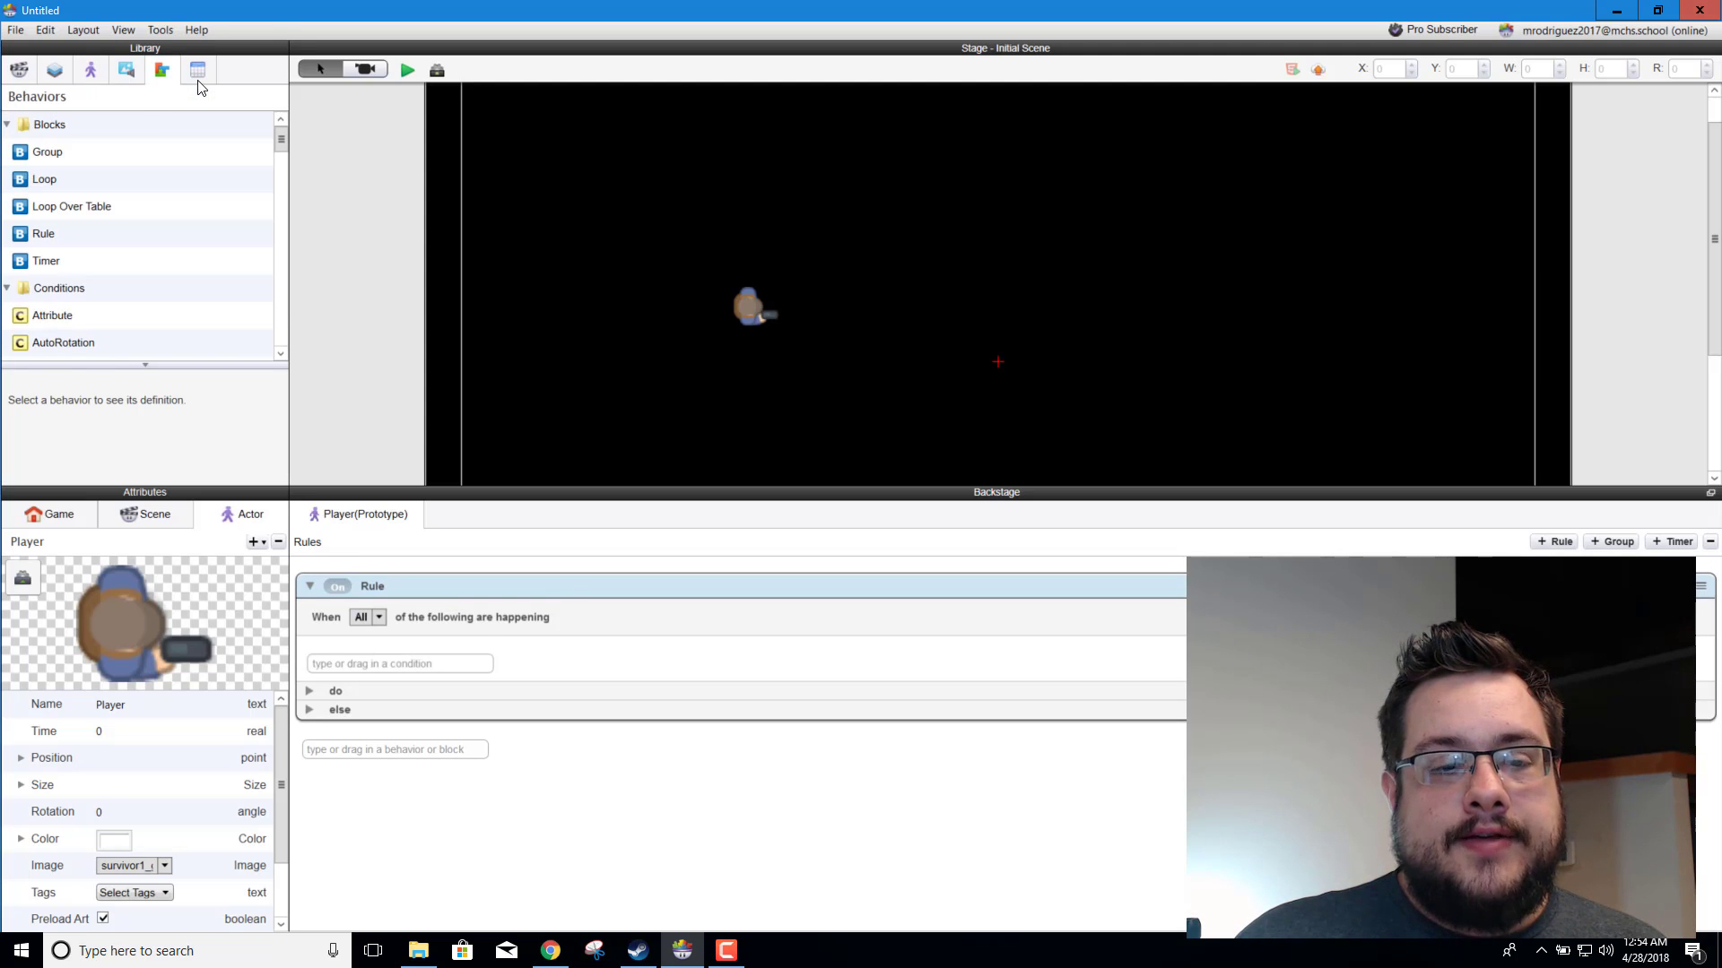
left_click(384, 663)
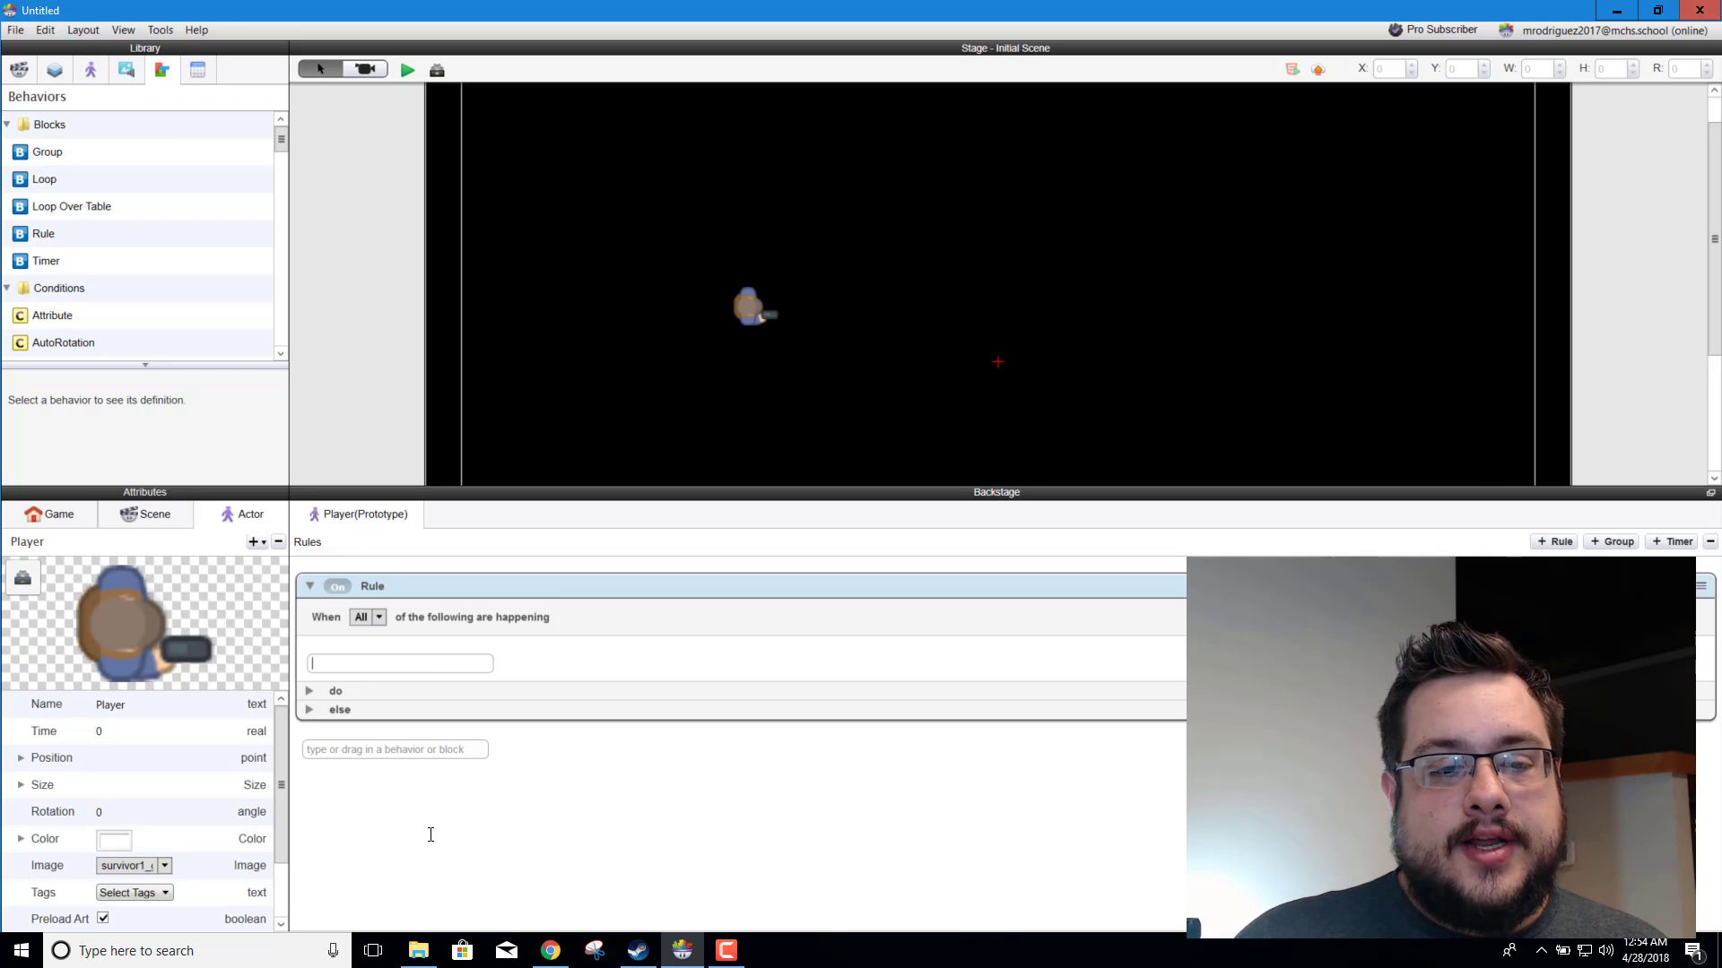
type("k")
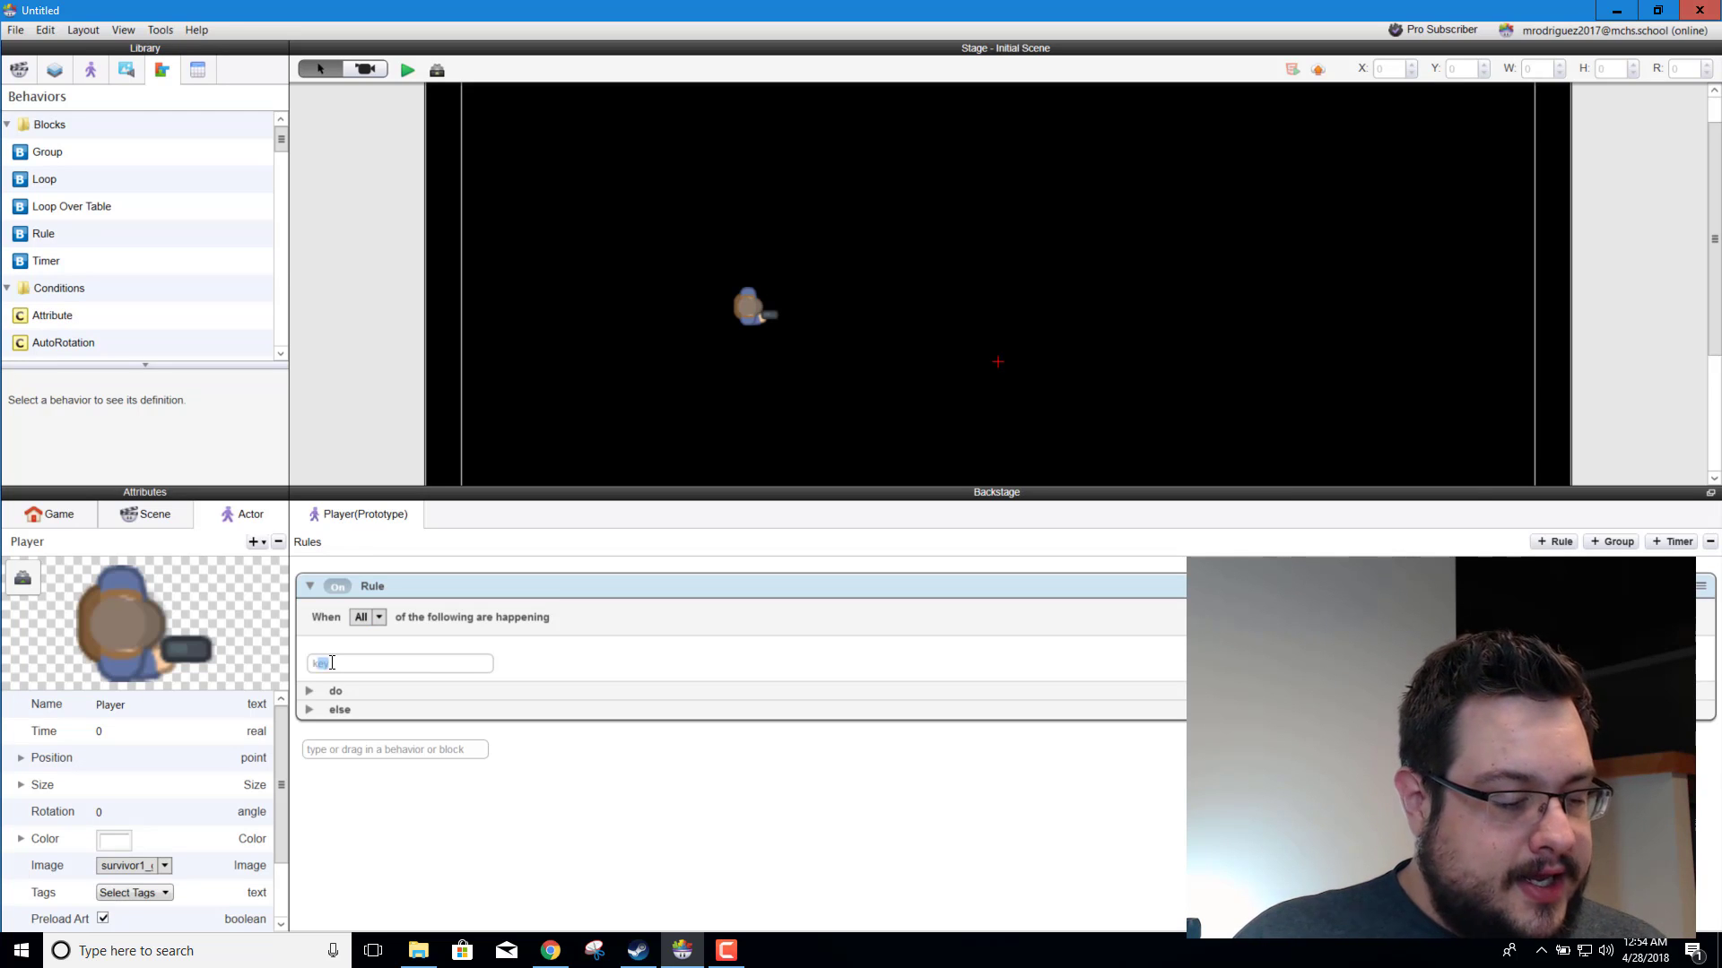
type("e")
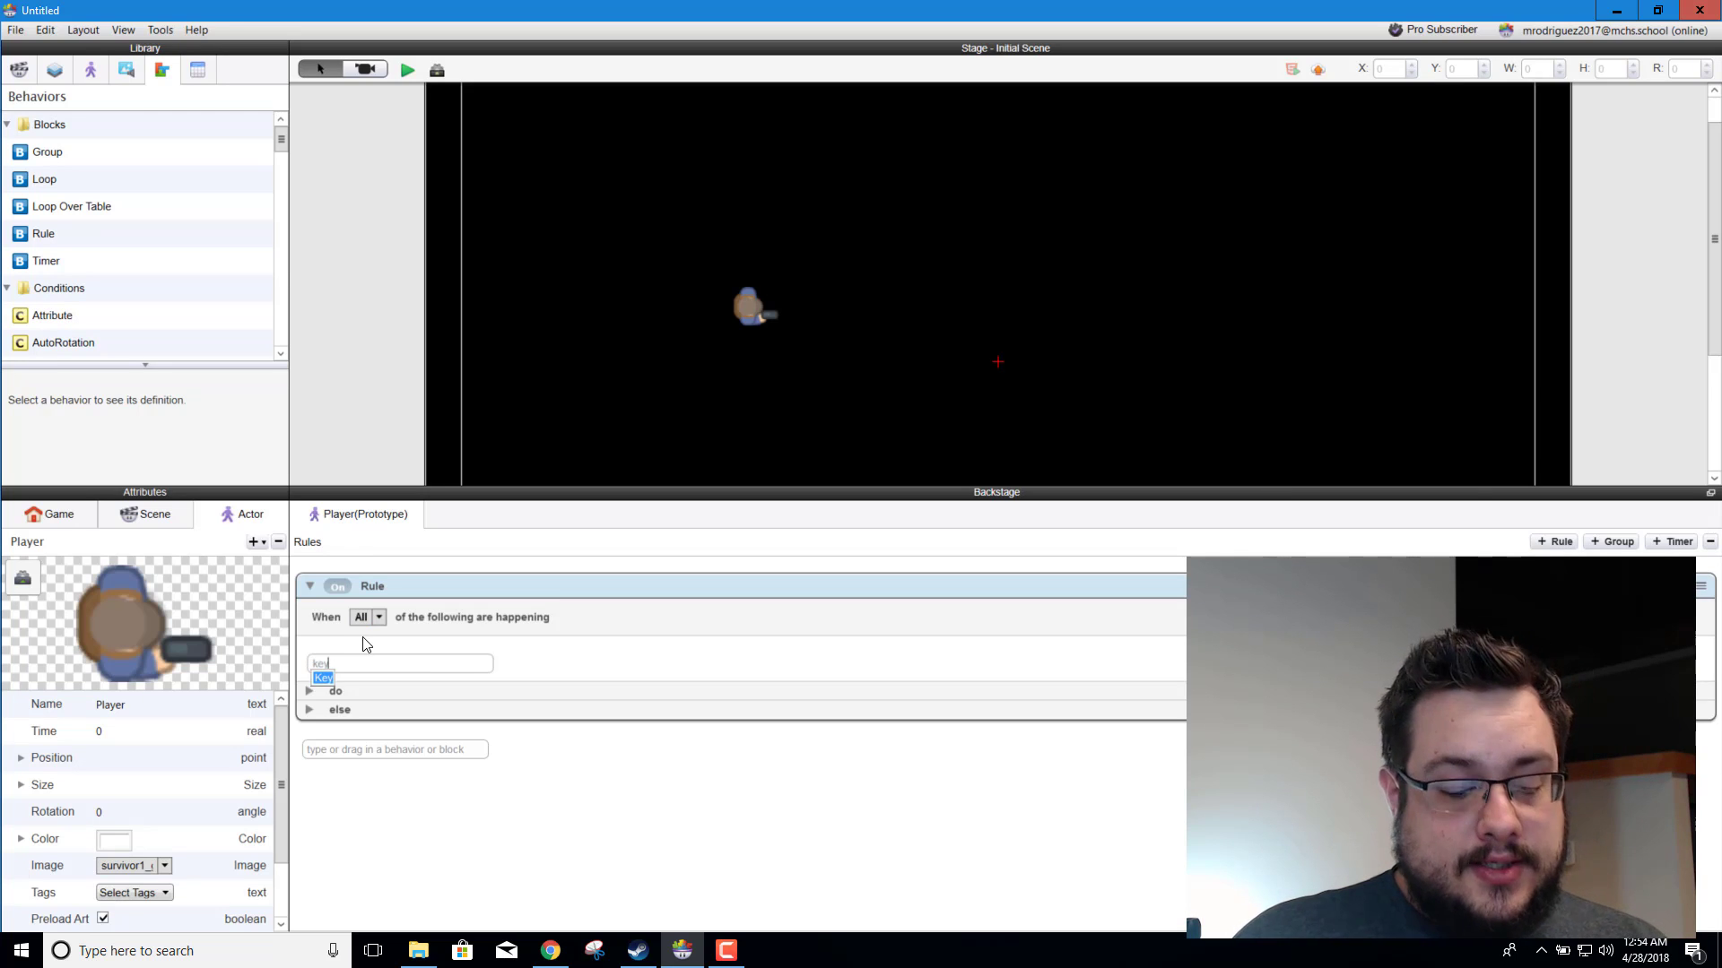
key("Return")
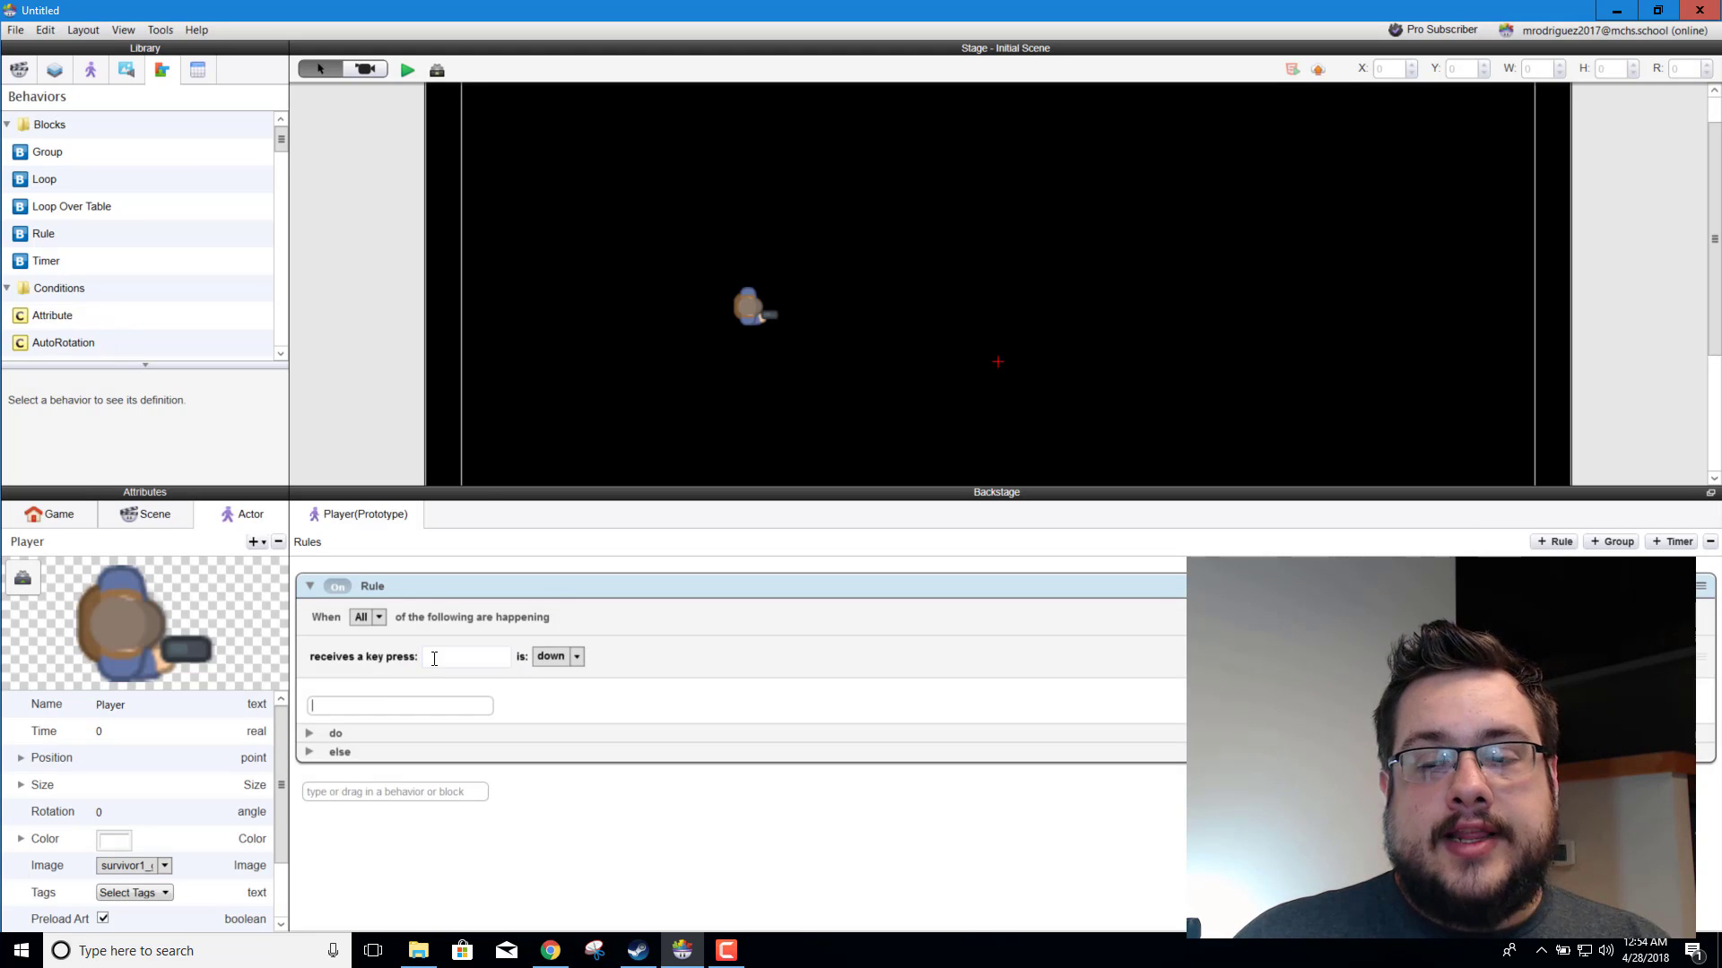
scroll(81, 285, "down", 3)
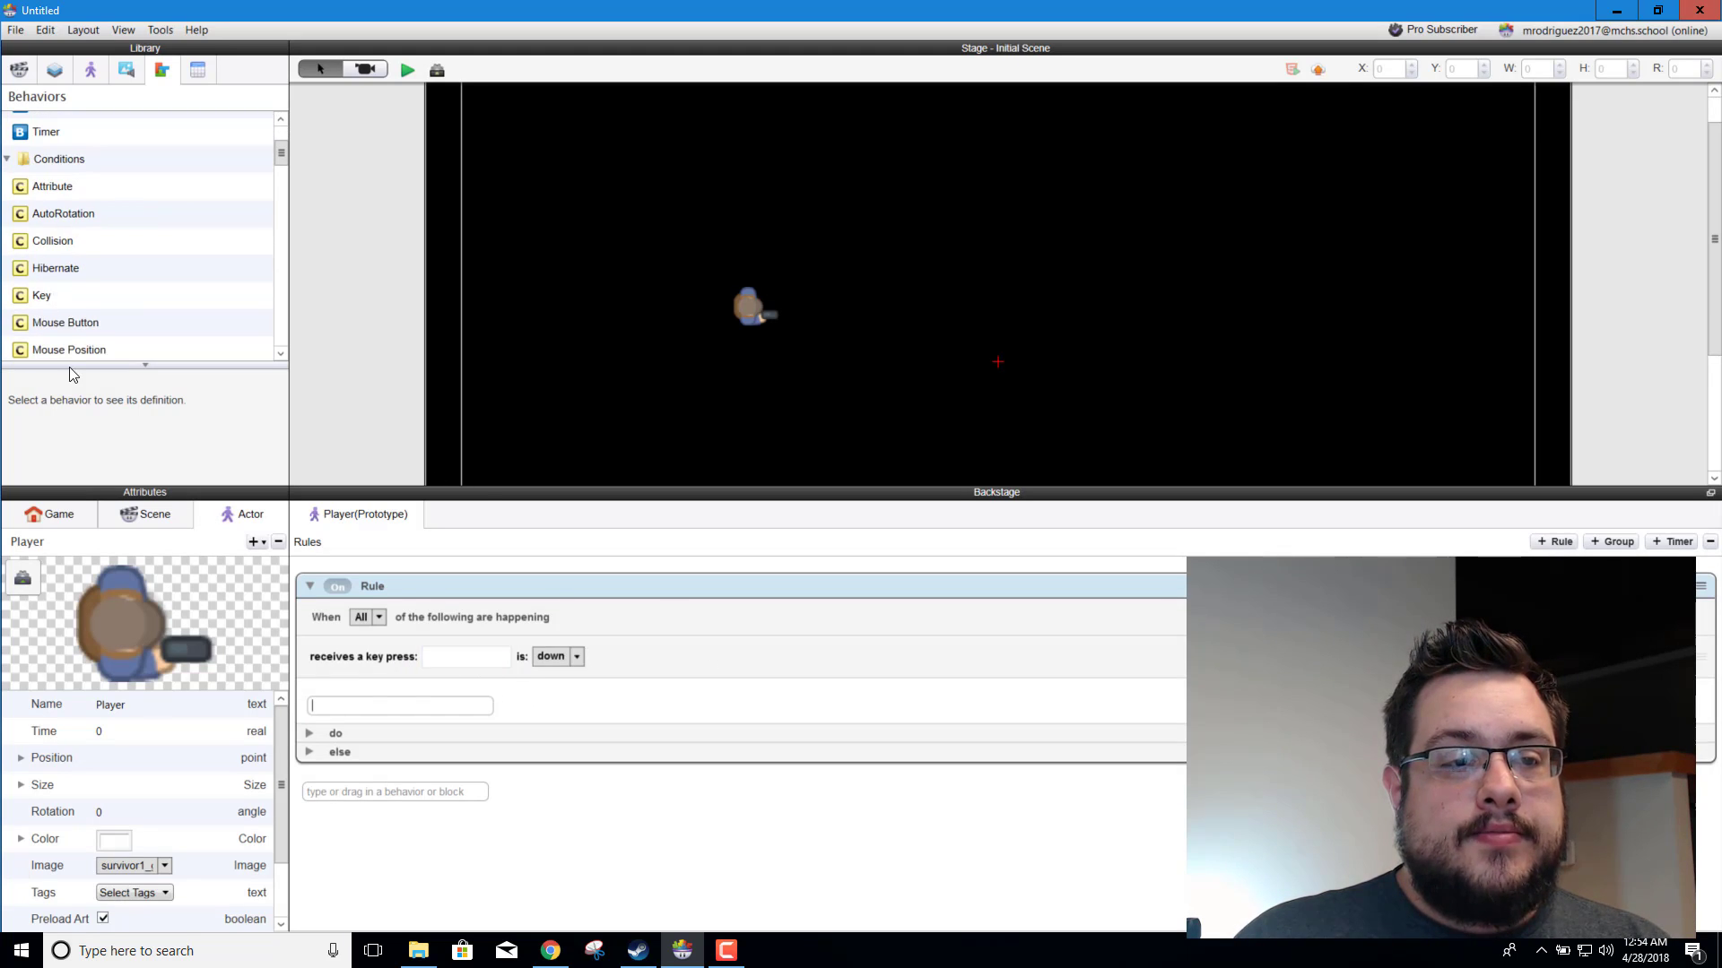
left_click(76, 305)
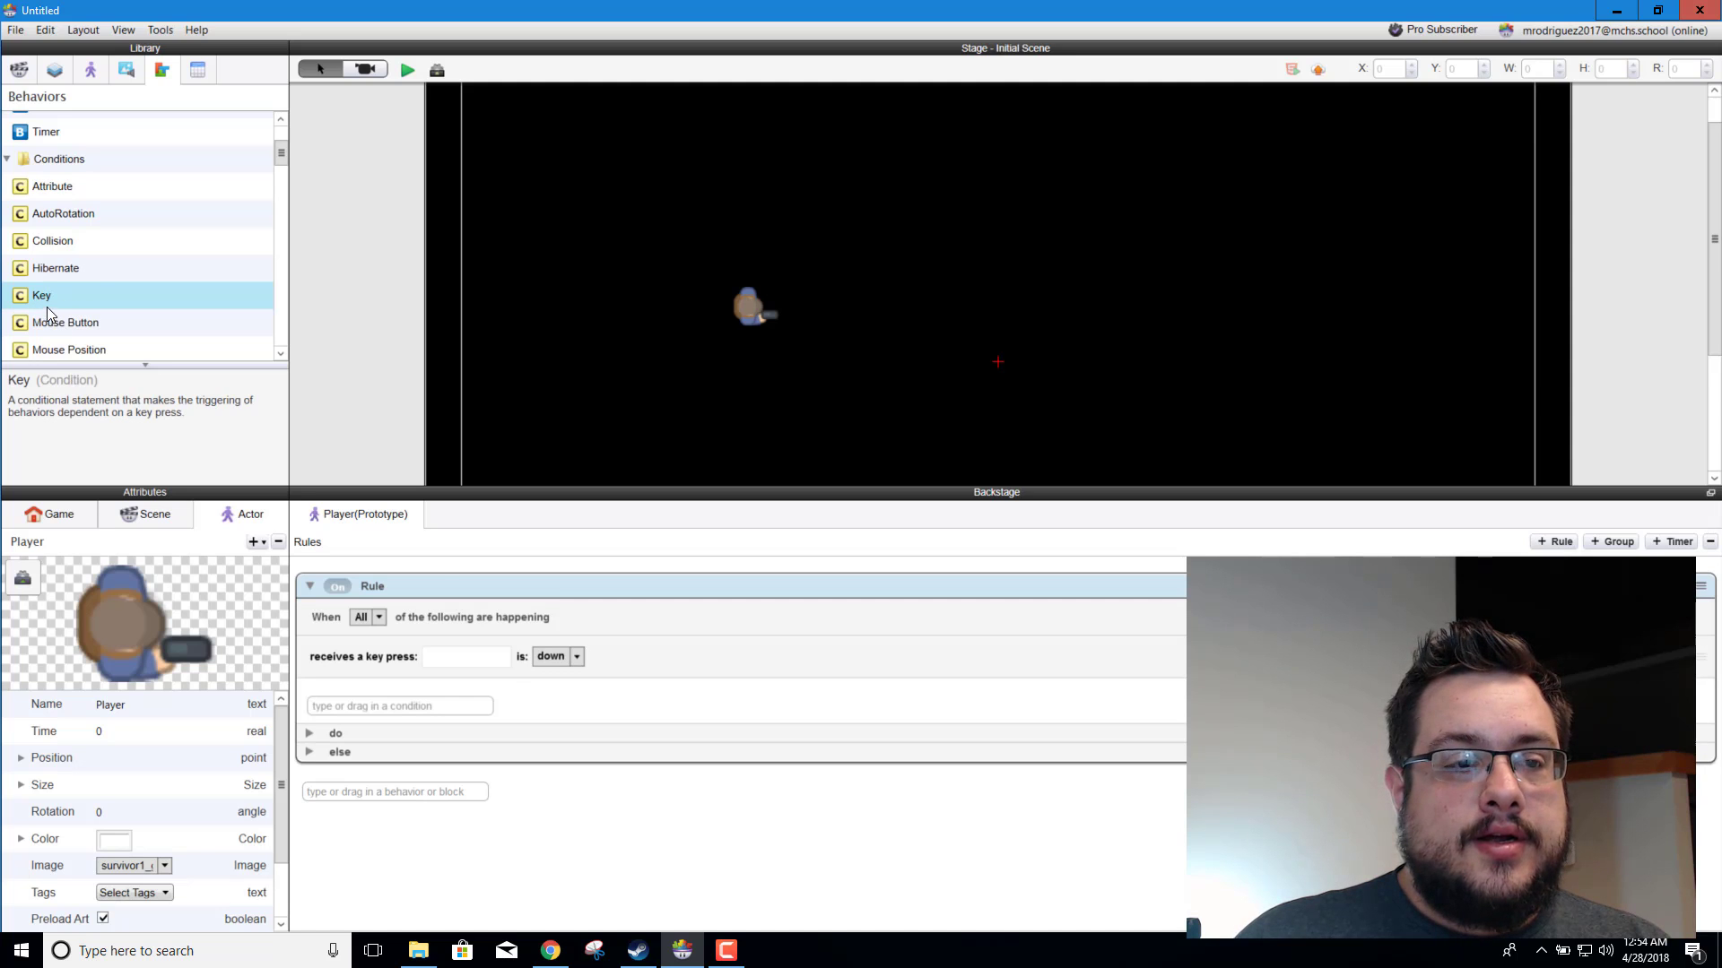
left_click_drag(57, 299, 437, 703)
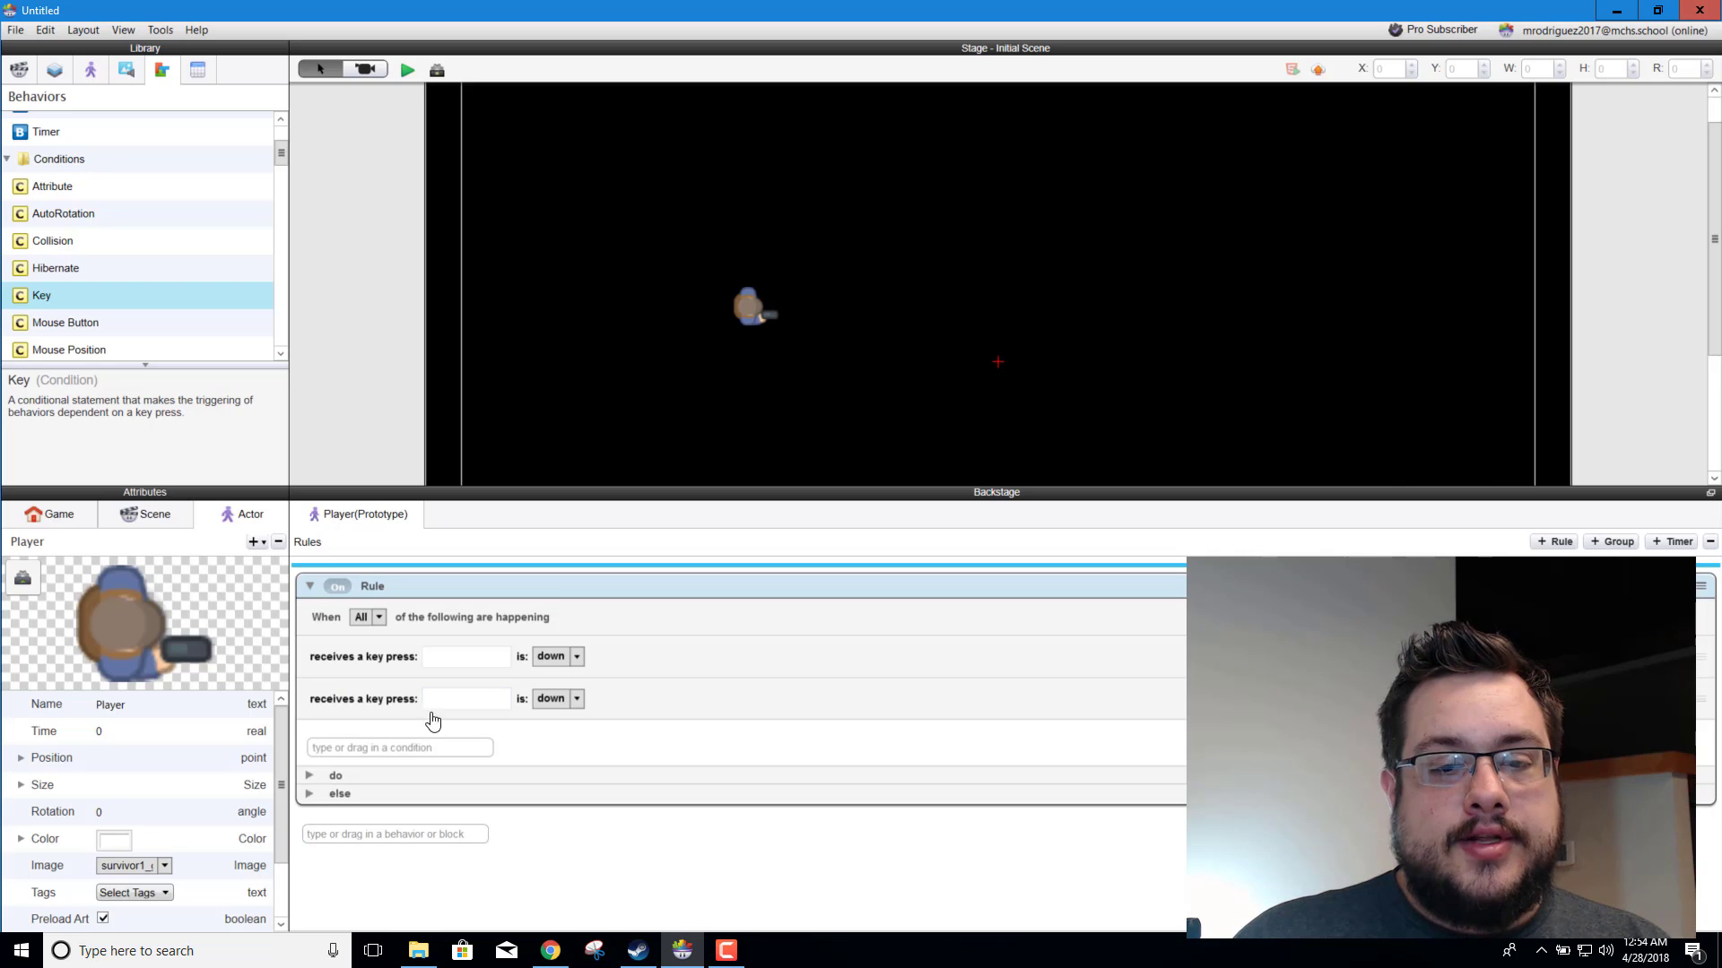
left_click(466, 657)
key("Delete")
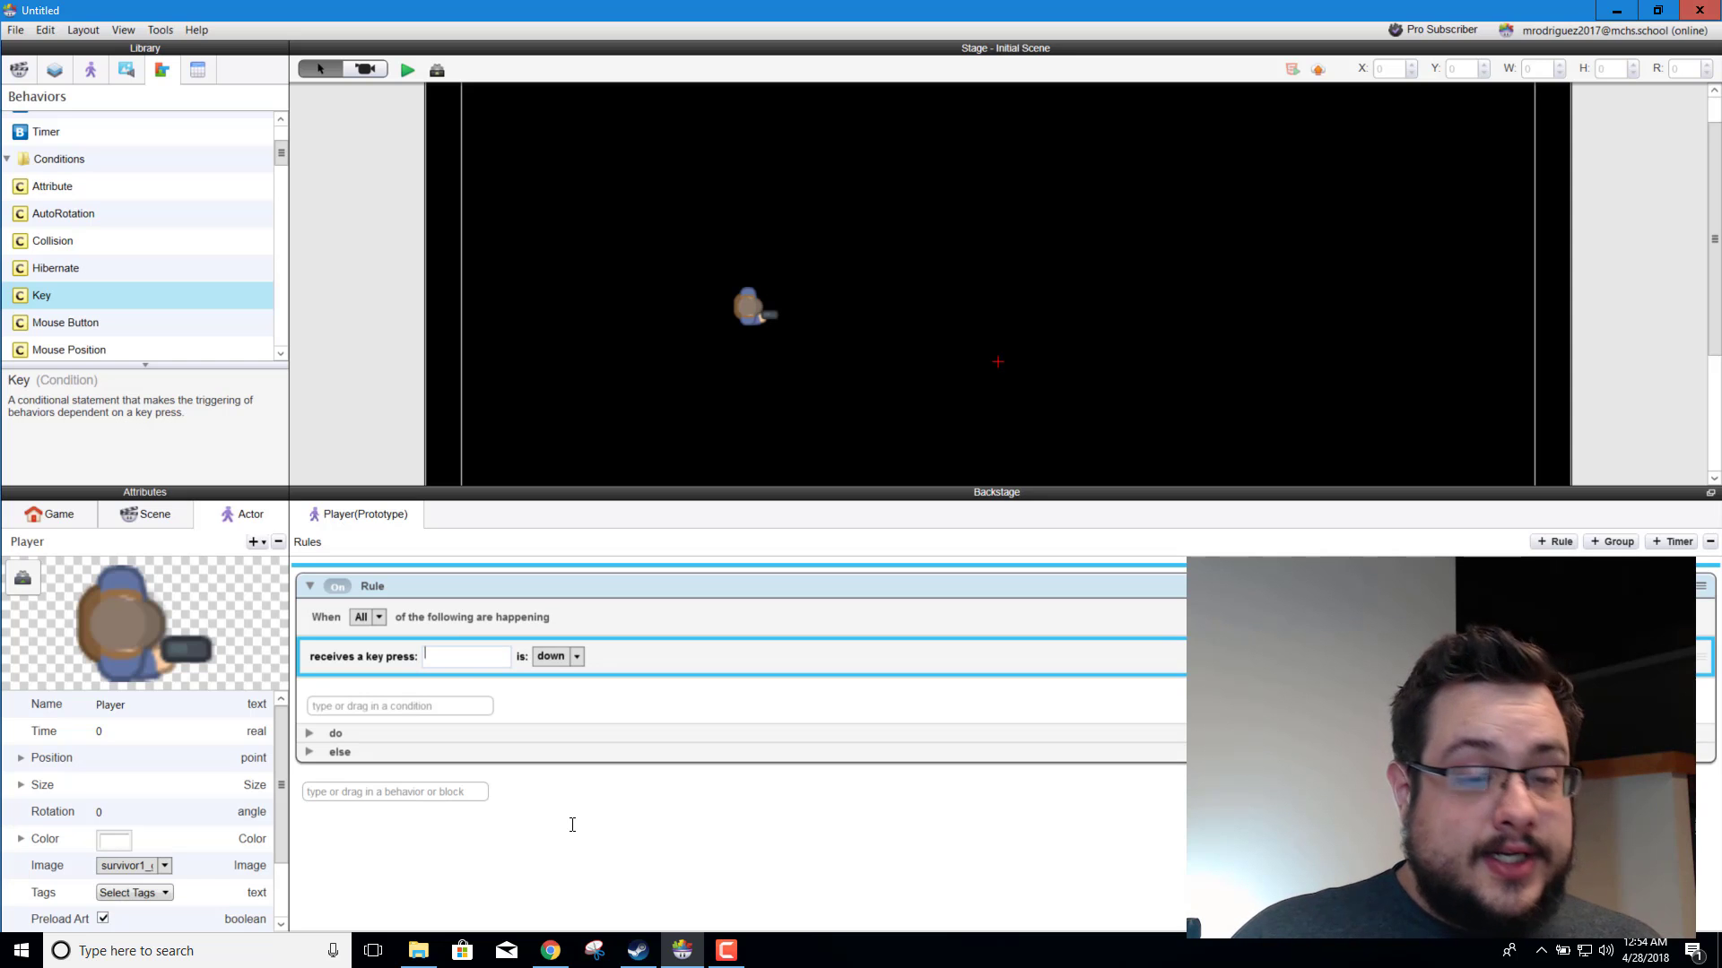
Step: Set the rule's key condition to W and add a Move behavior to its do section
left_click(567, 687)
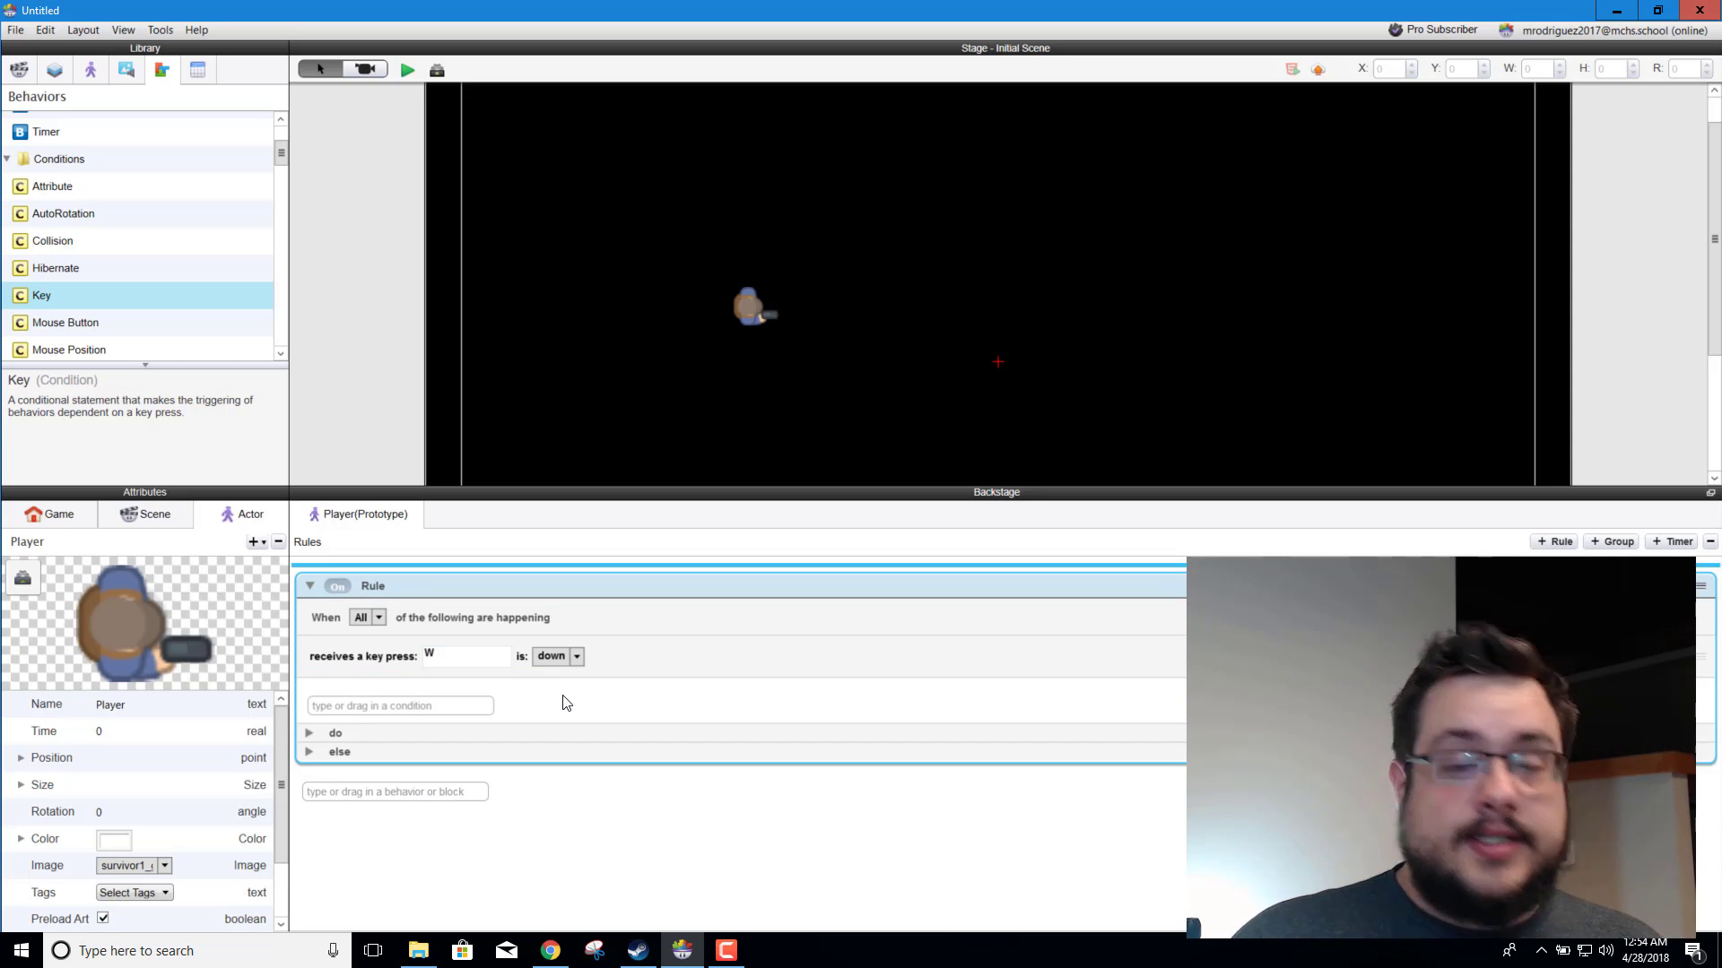
left_click(309, 733)
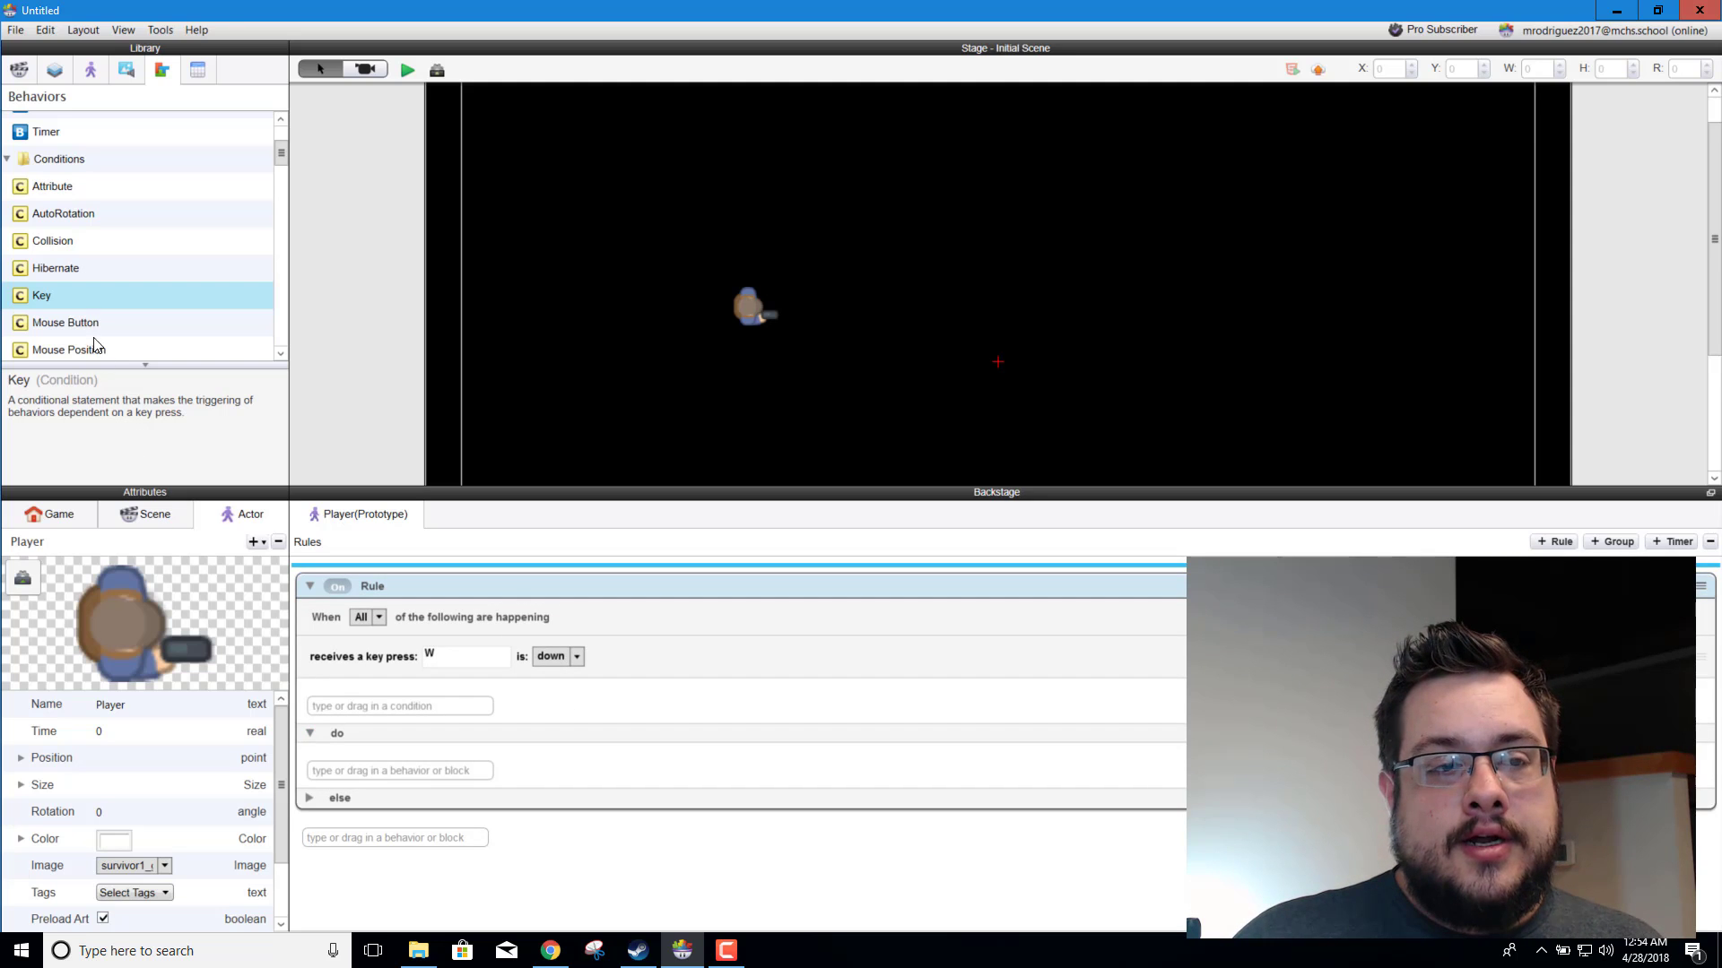
scroll(111, 292, "down", 3)
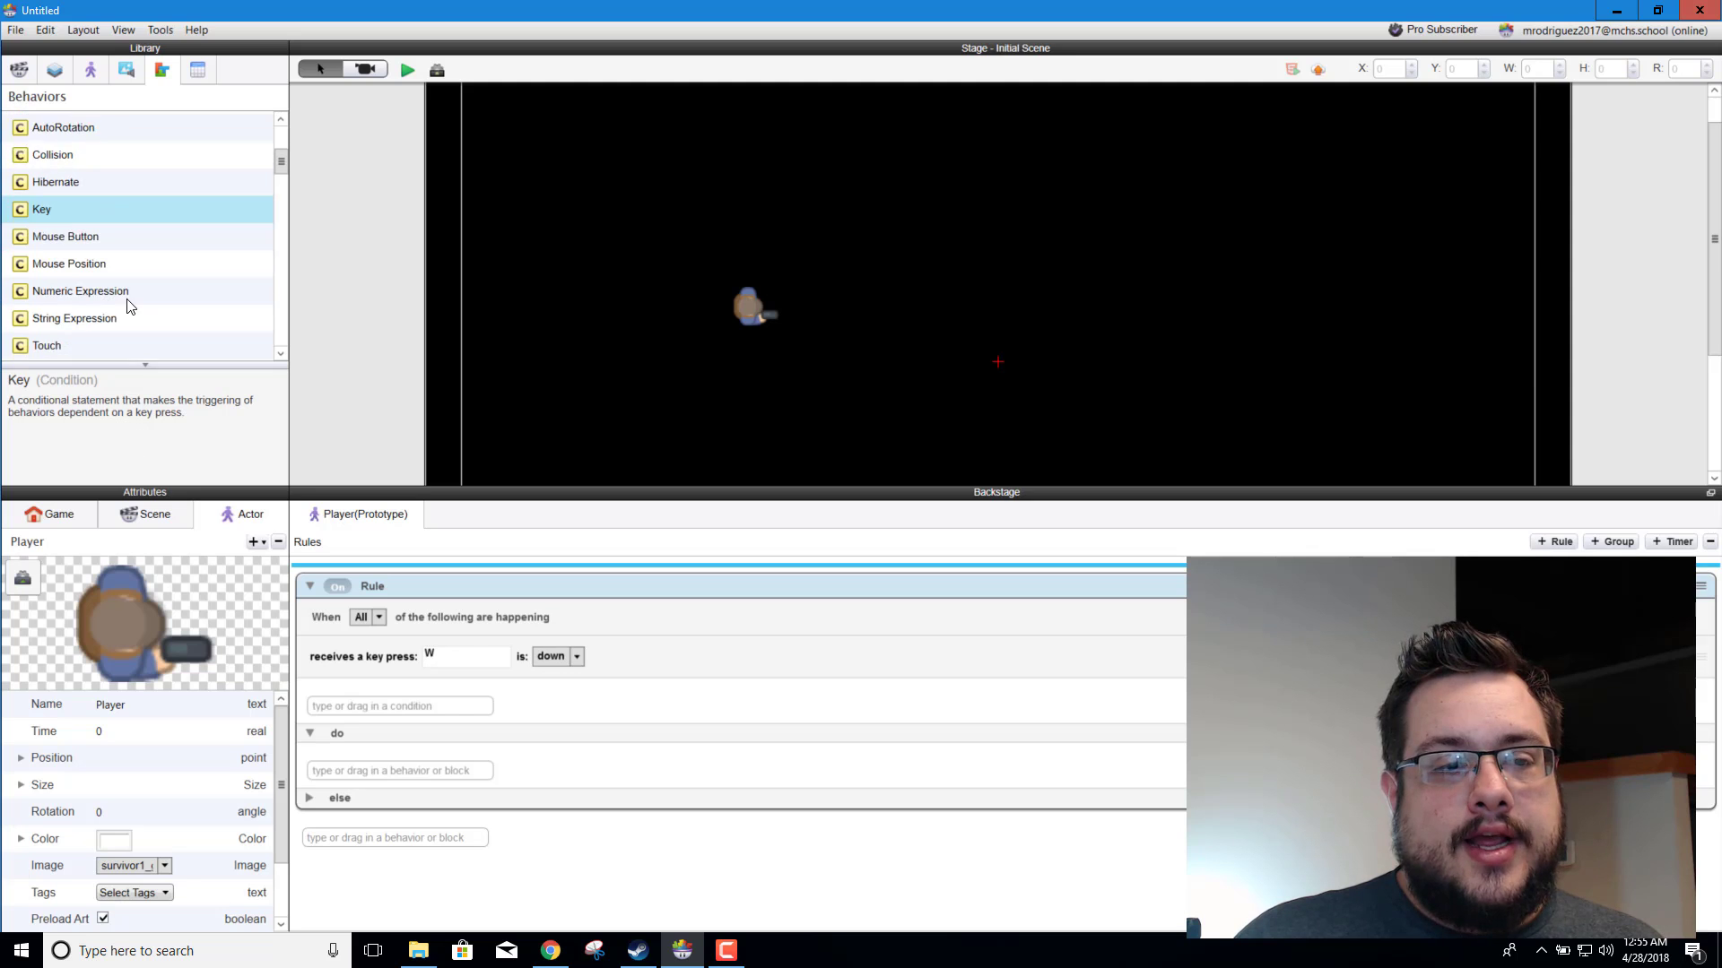
scroll(135, 314, "down", 8)
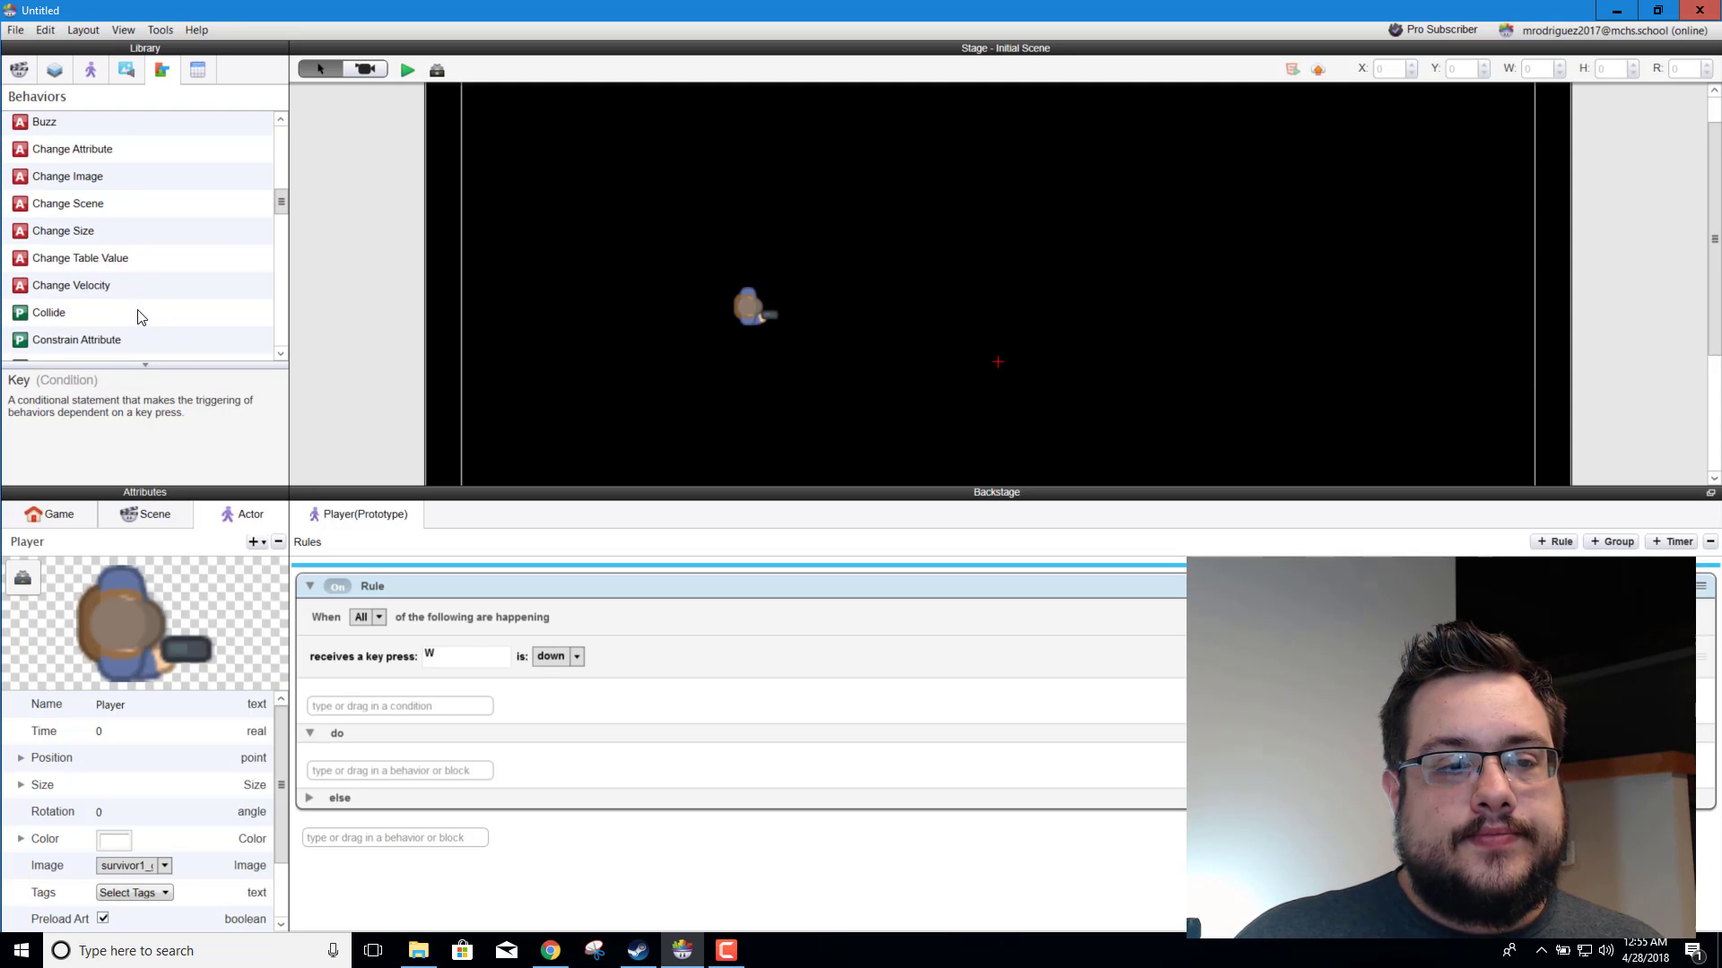
scroll(139, 320, "down", 4)
scroll(139, 320, "up", 3)
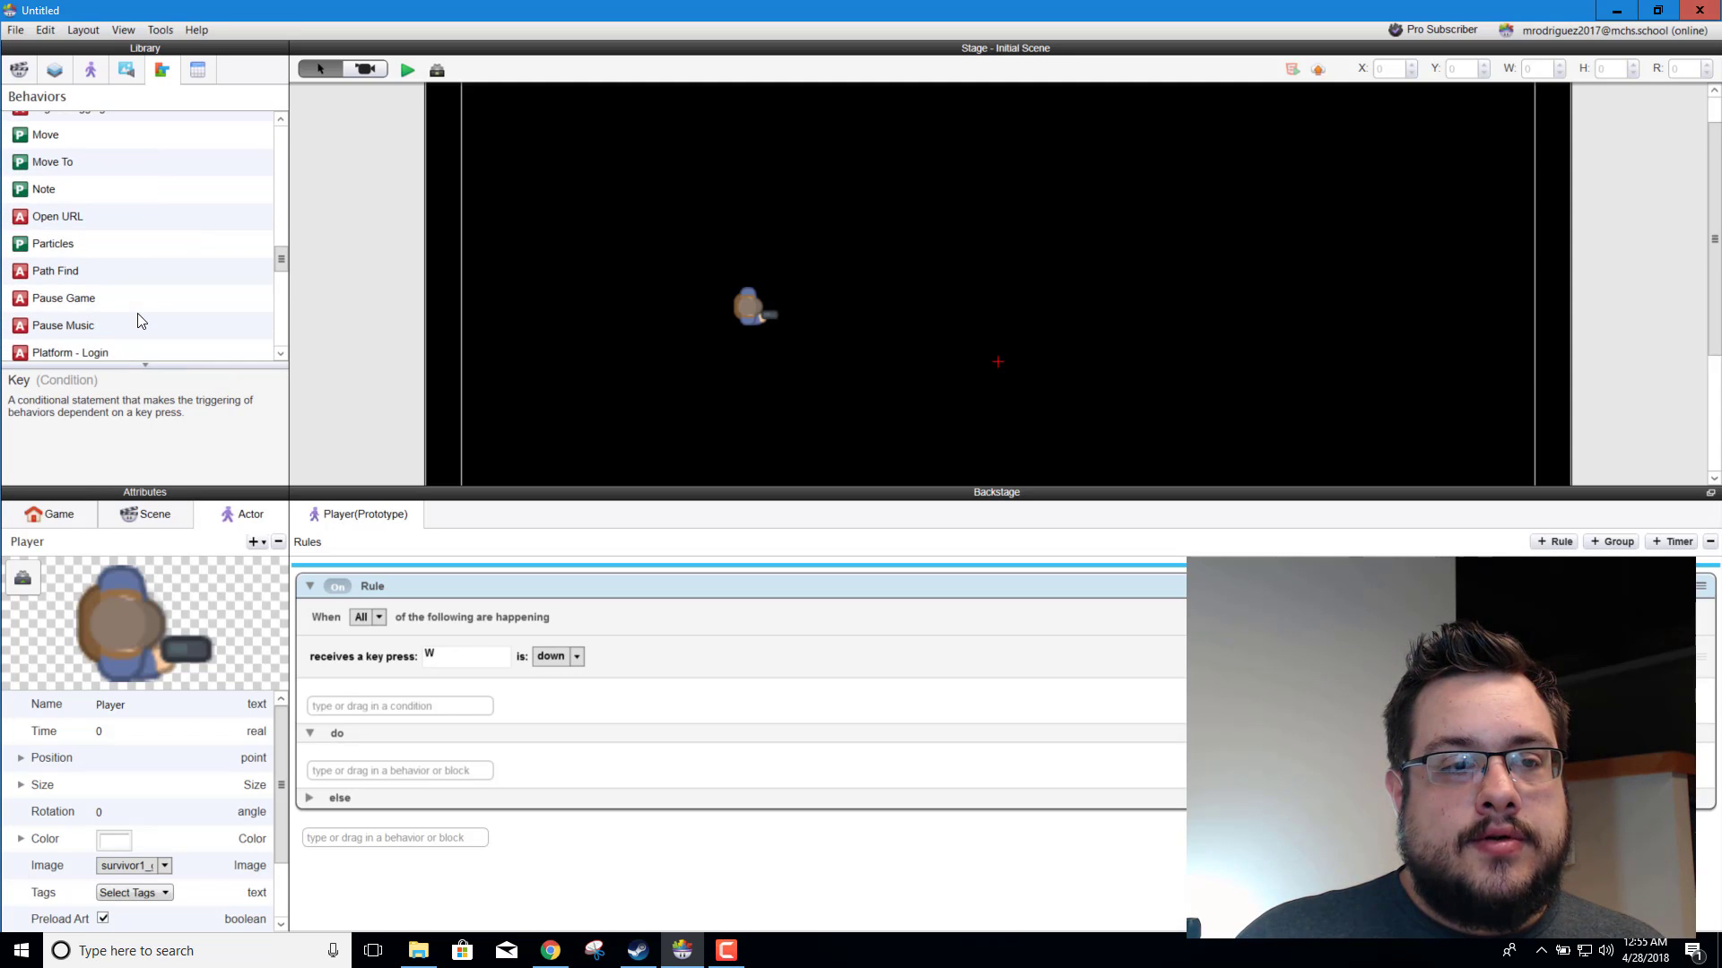
left_click_drag(45, 134, 538, 765)
scroll(623, 749, "down", 1)
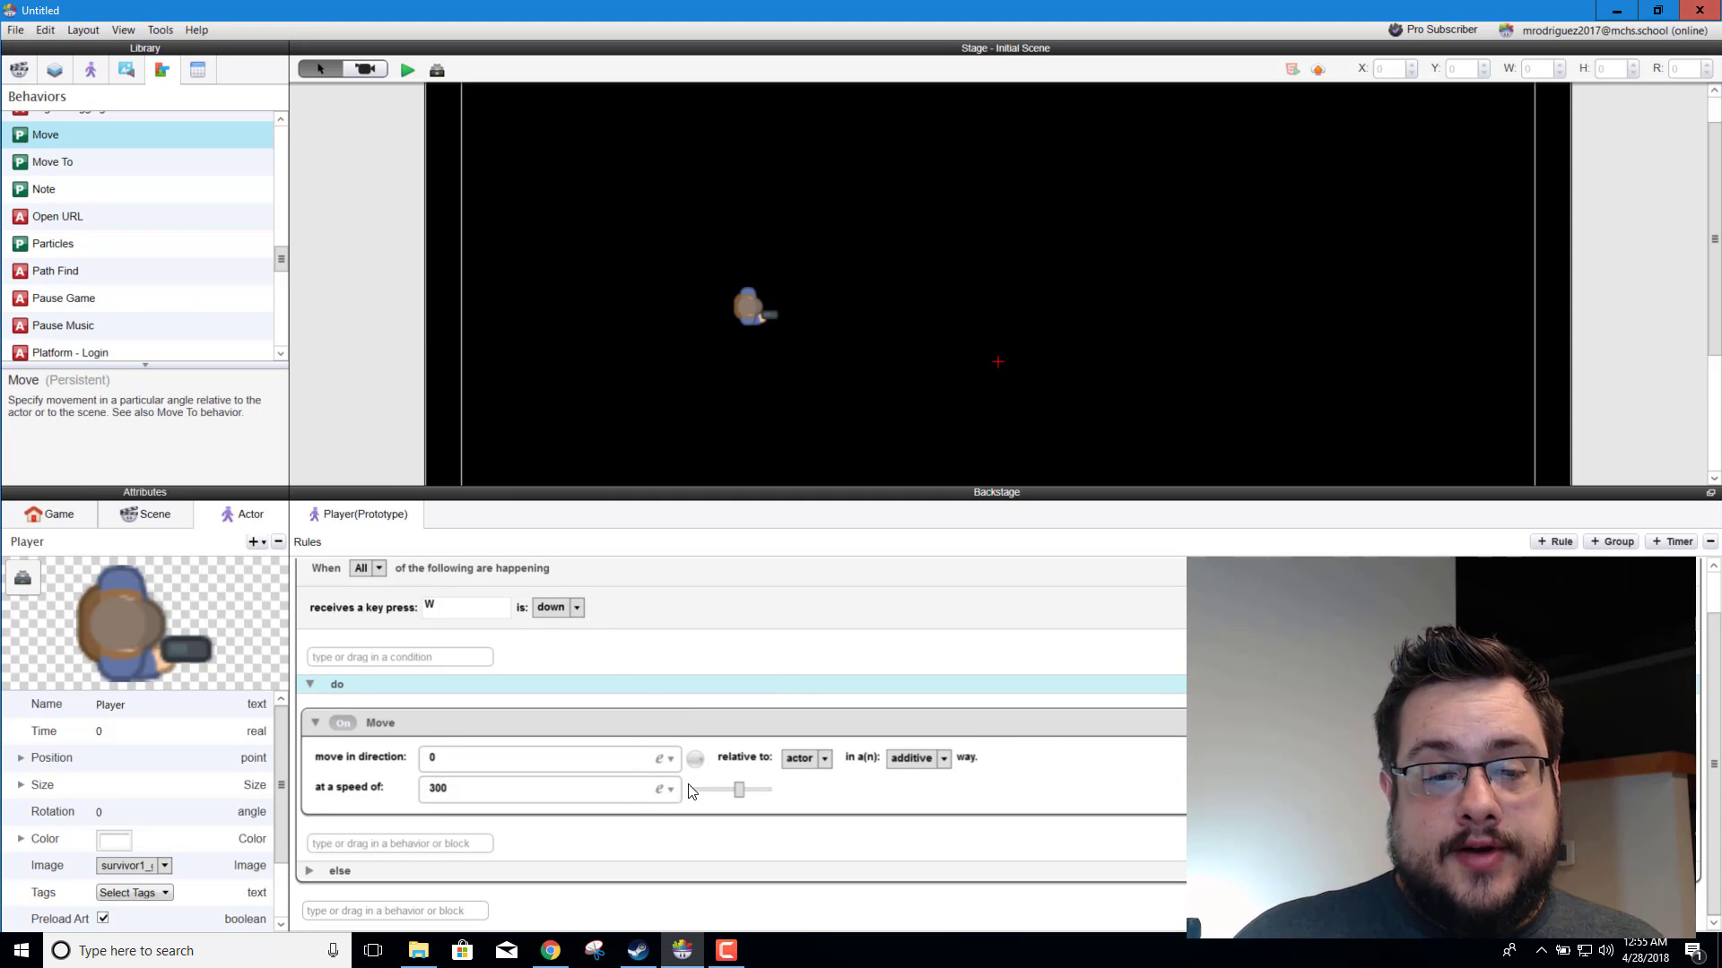
Step: Set the Move behavior to direction 90 relative to the scene, and test the W key in the game preview
left_click_drag(697, 764, 691, 697)
double_click(545, 751)
type("90")
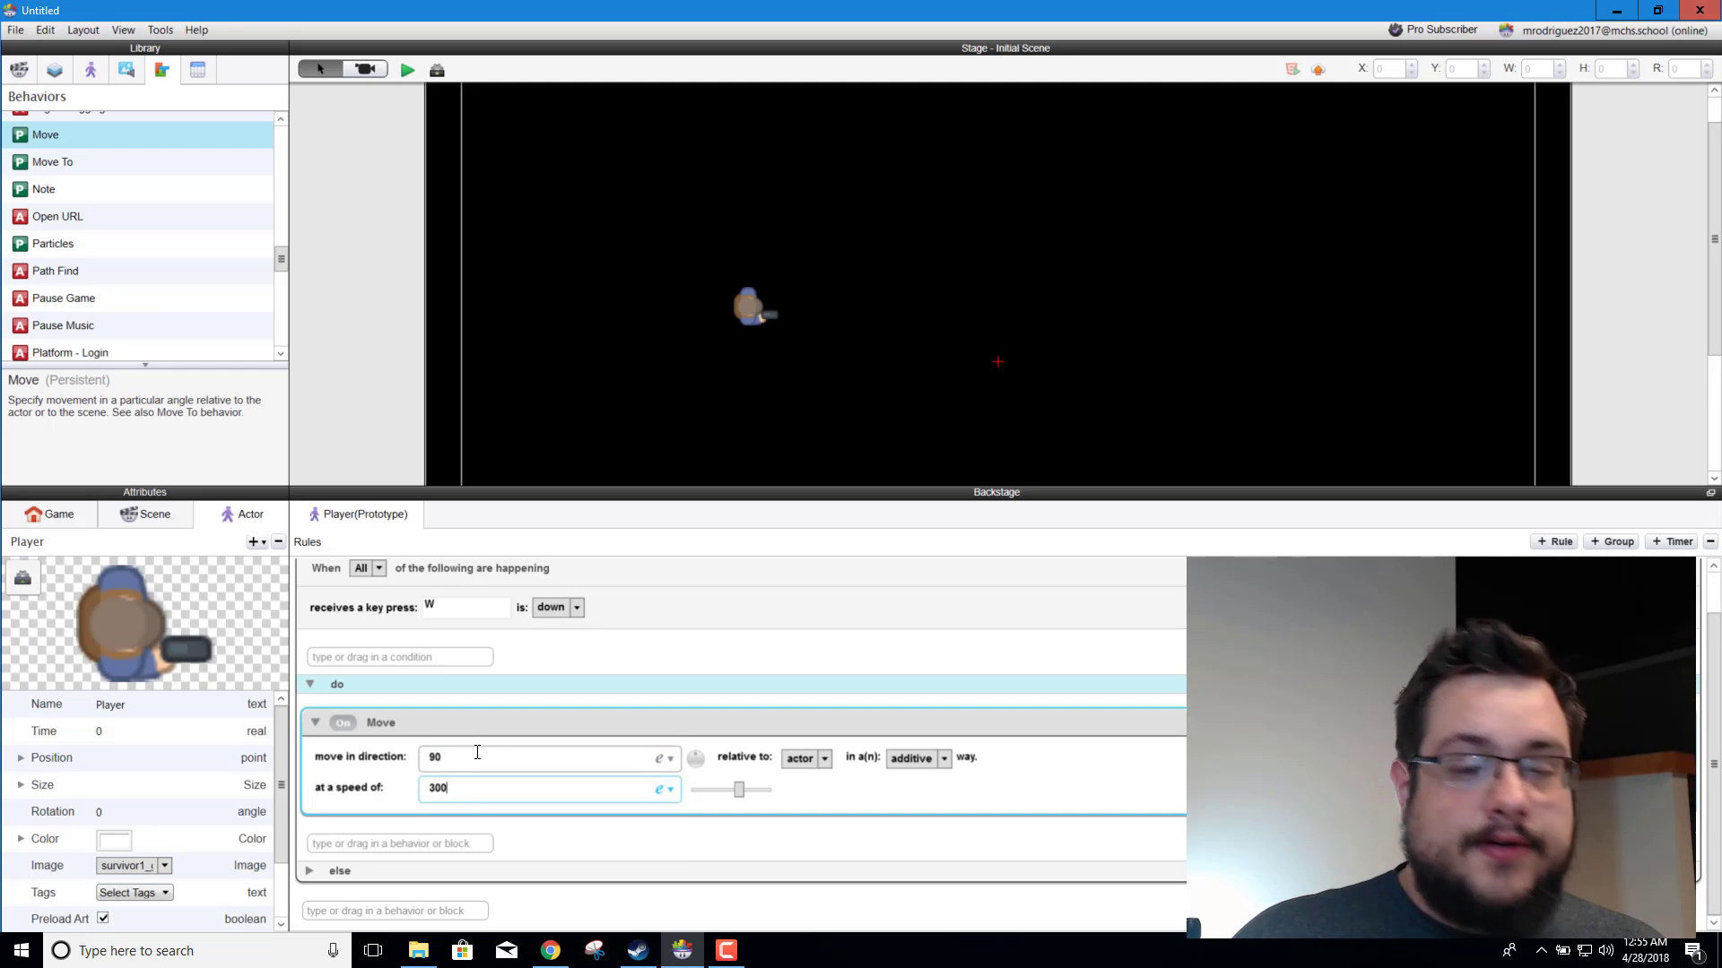
left_click(824, 759)
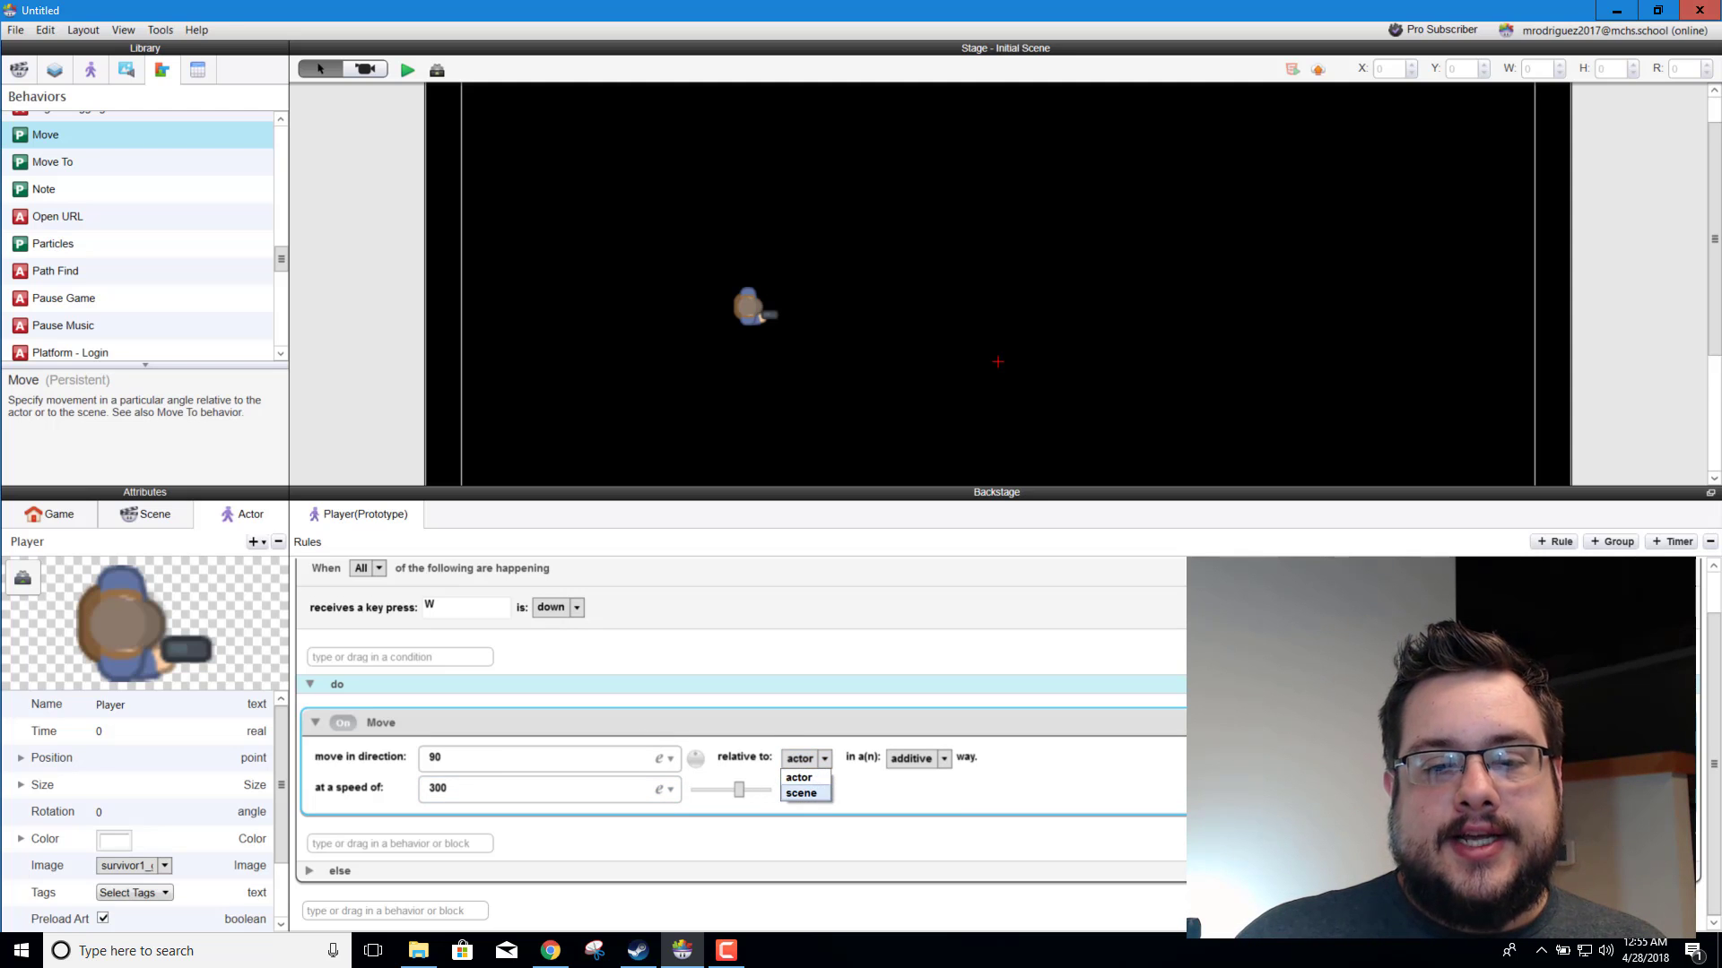
left_click(826, 795)
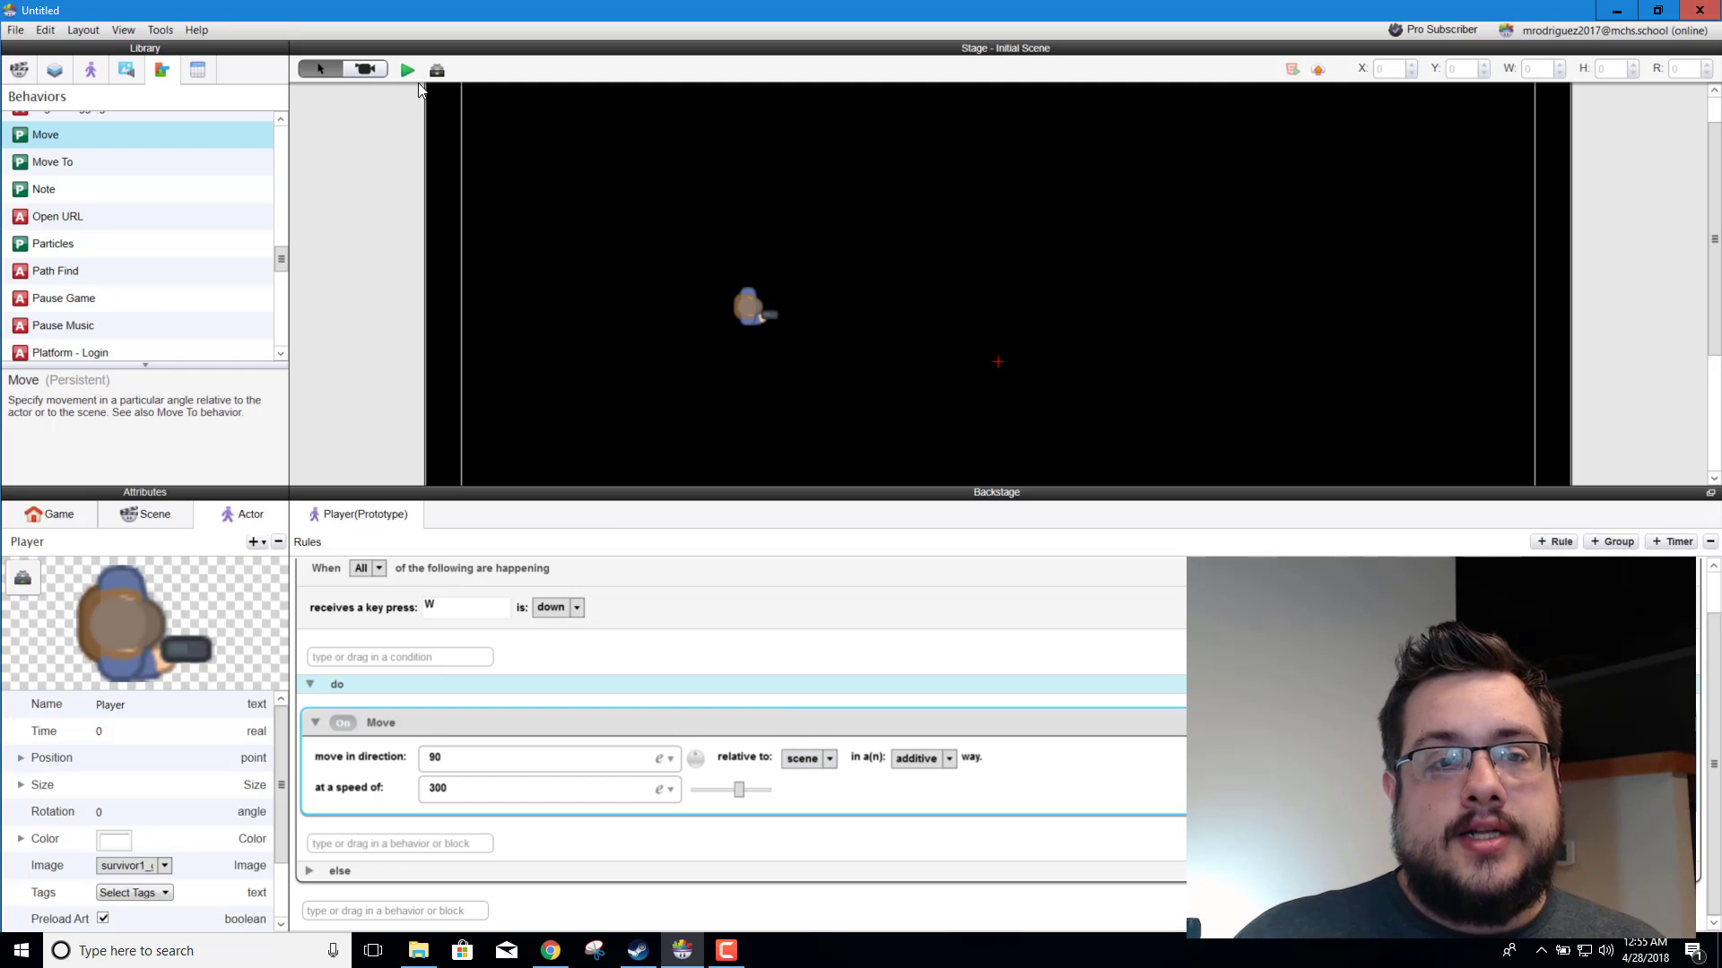
key("Up")
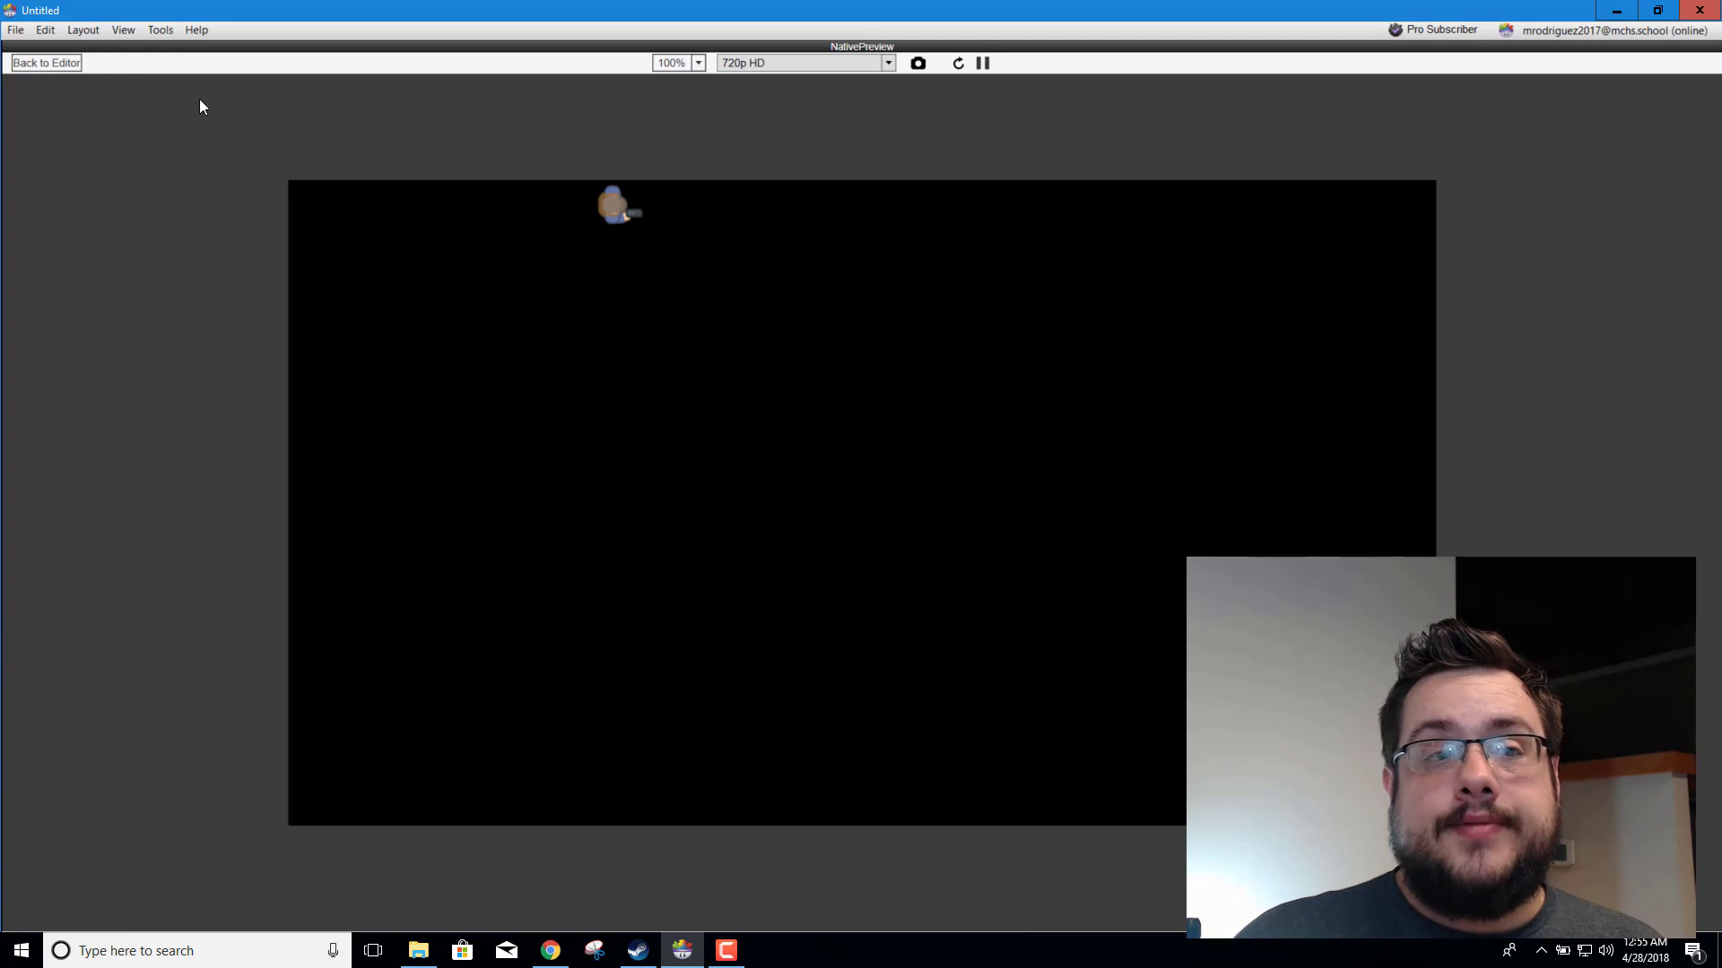
left_click(47, 63)
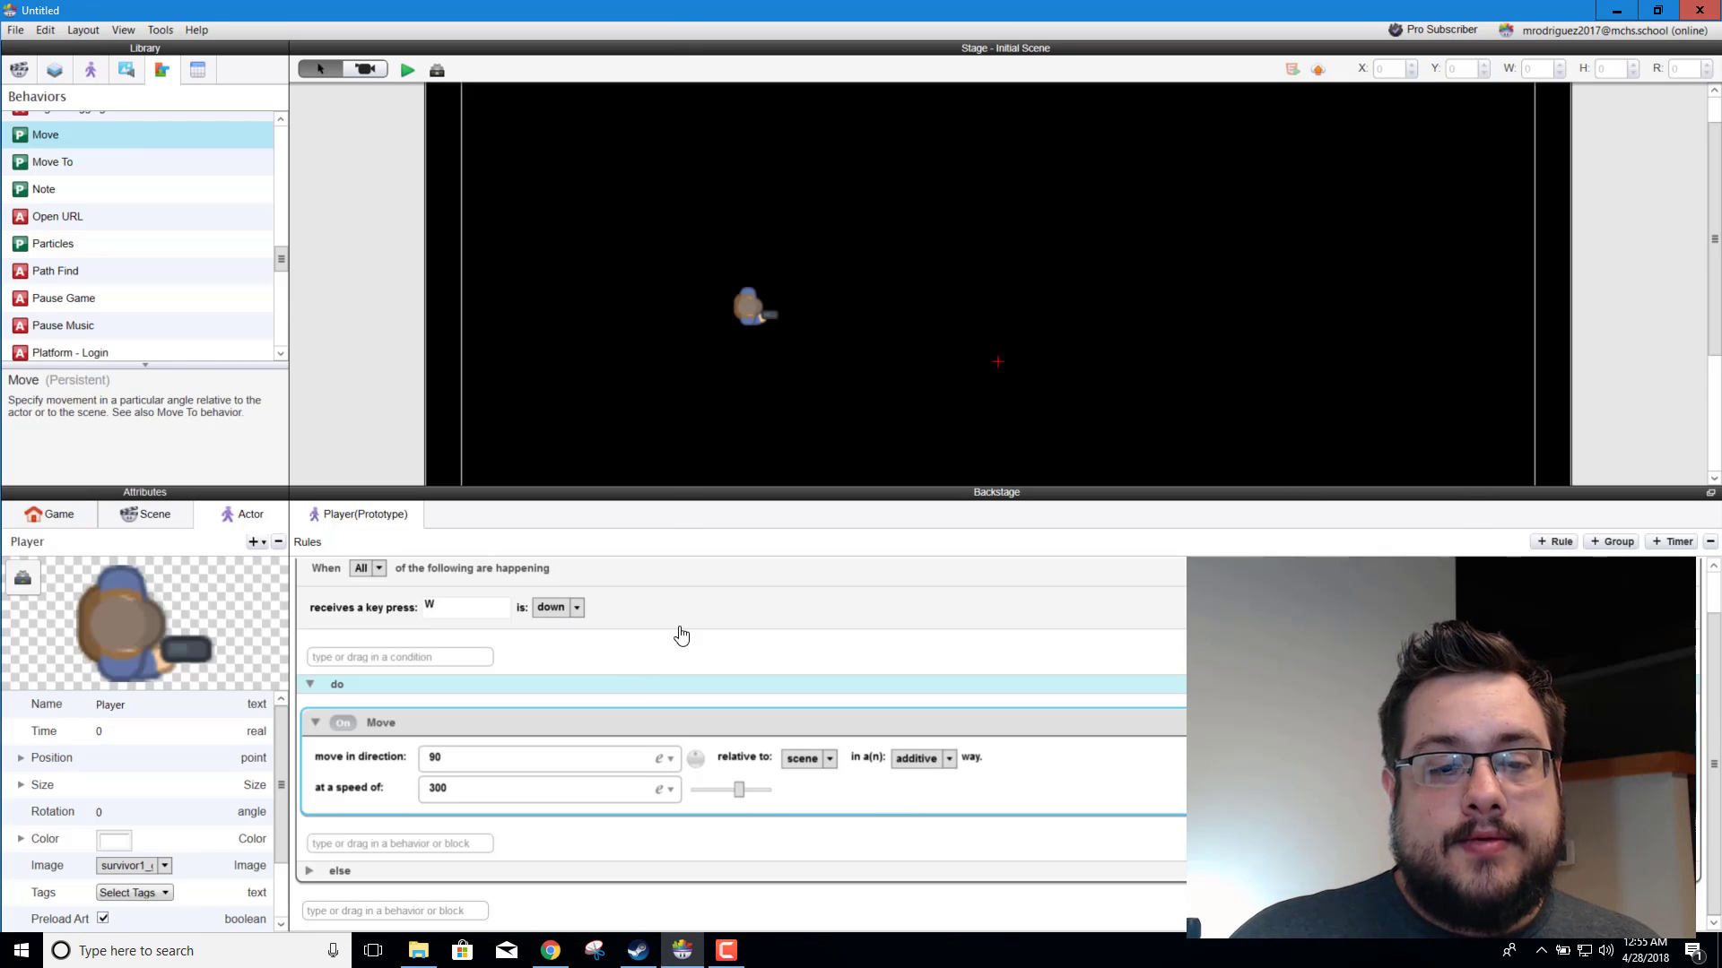
Step: Rename the W key rule to "Rule - Move Up" and collapse it
scroll(687, 633, "up", 1)
left_click(384, 584)
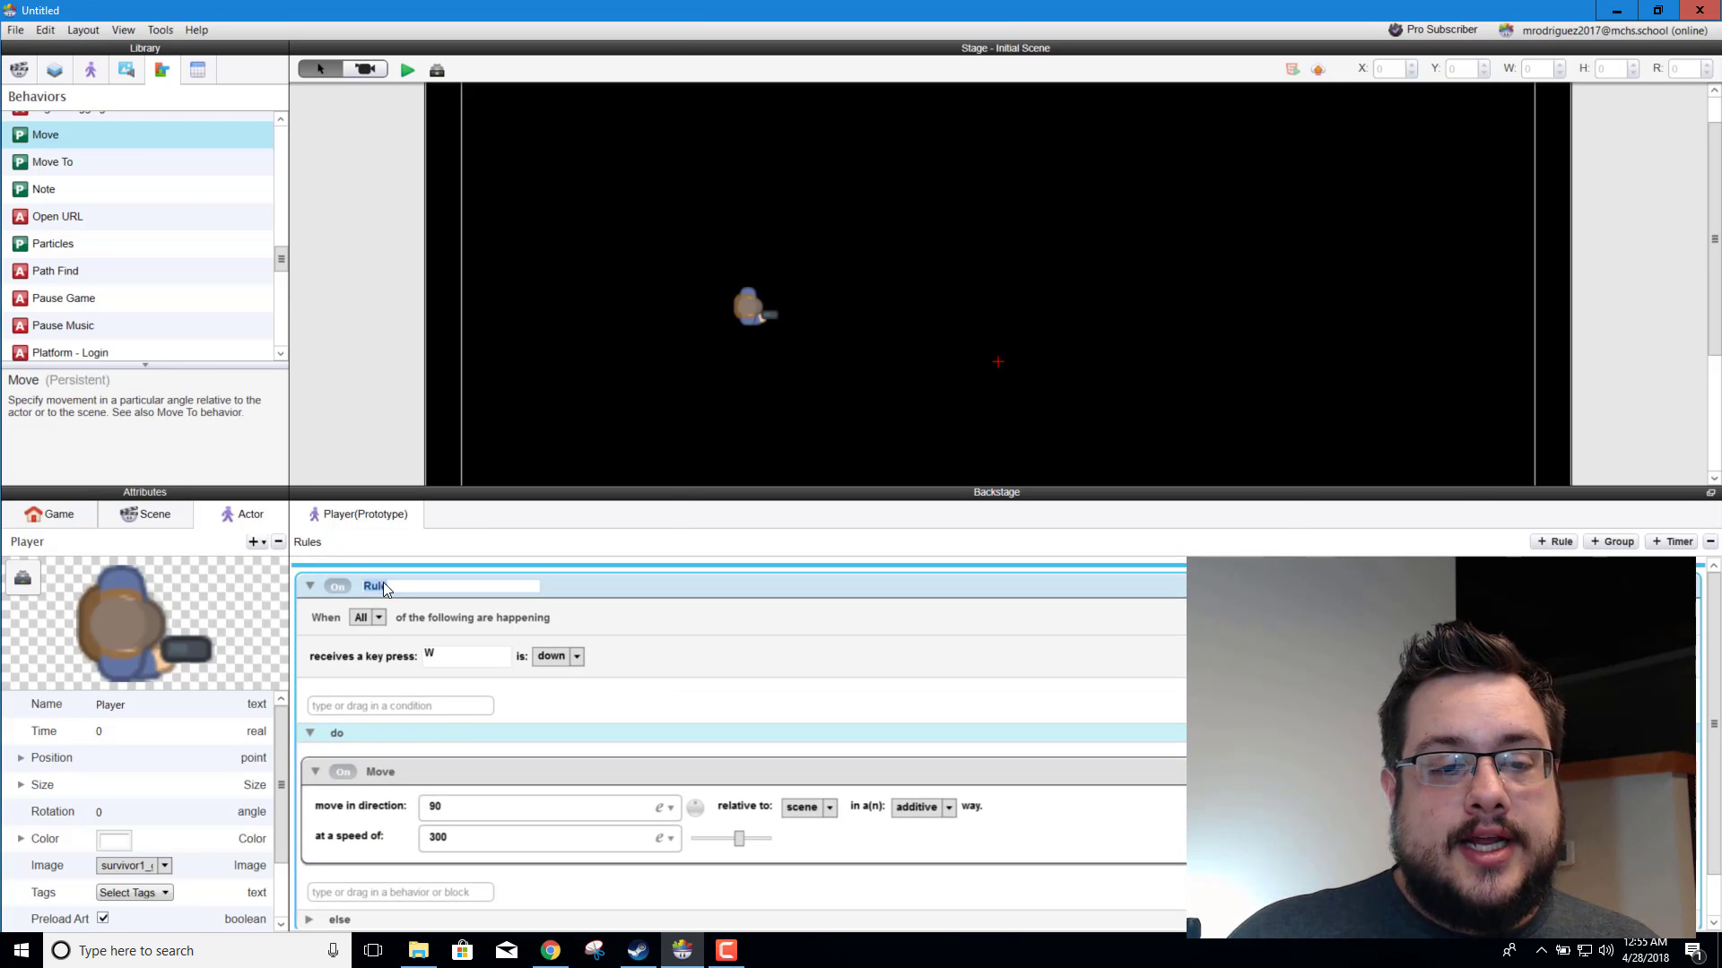
type("- Move")
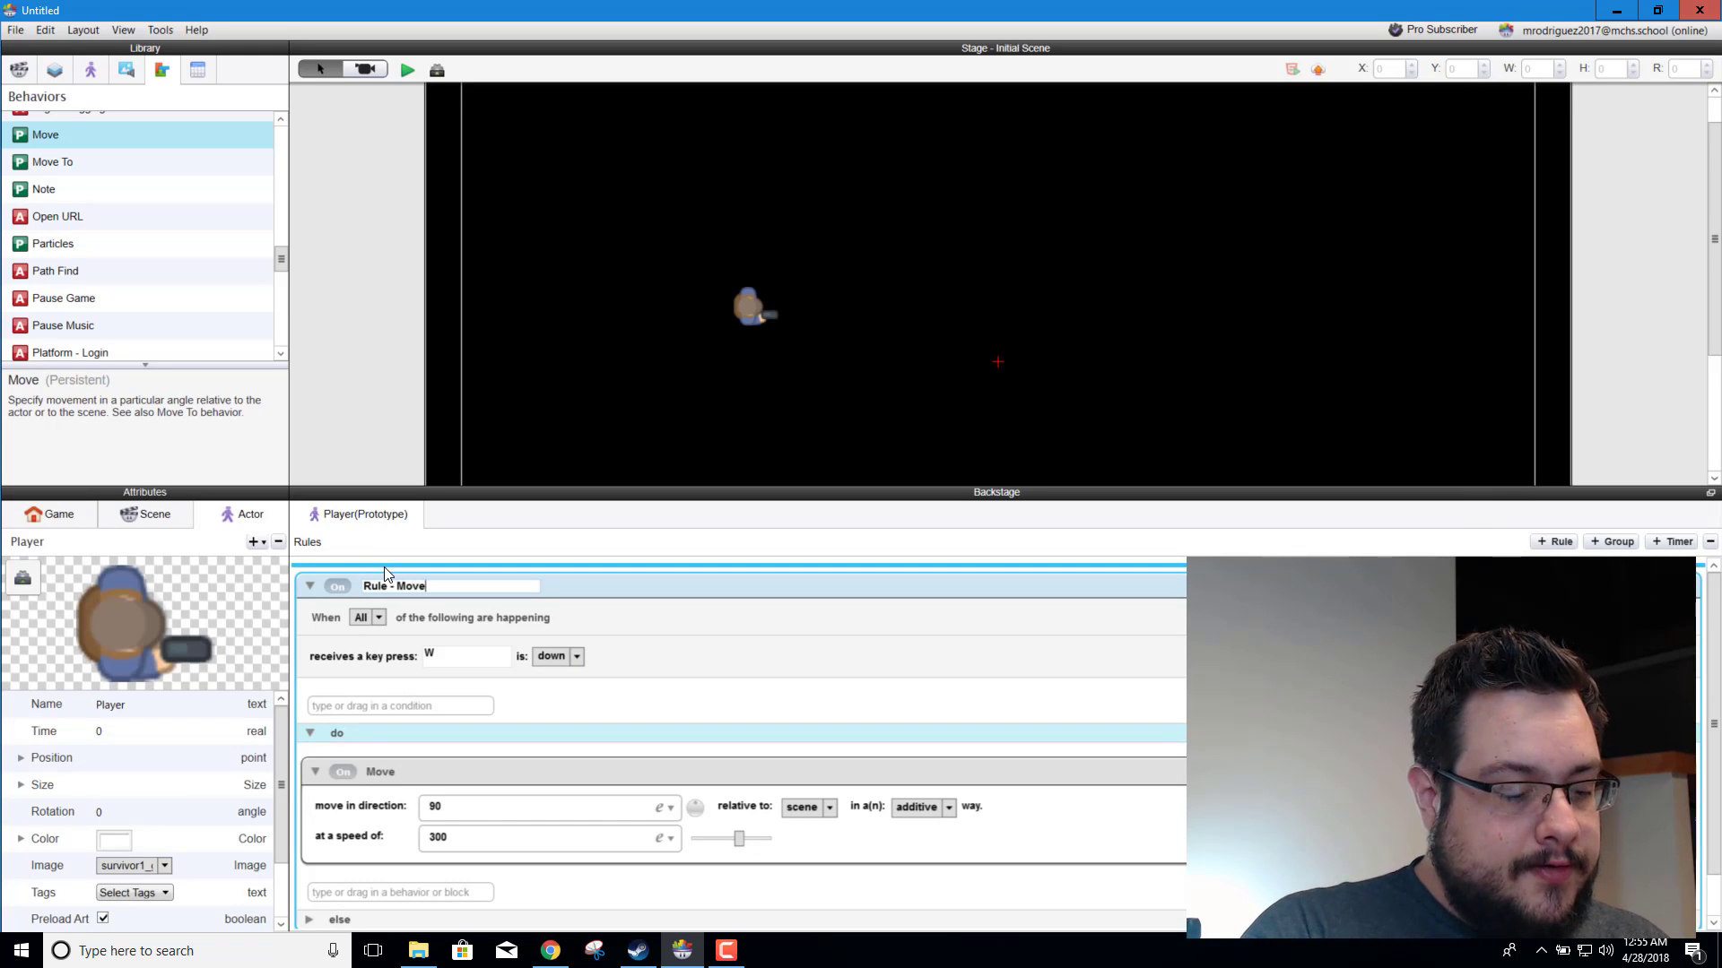
type(" Up")
key("Return")
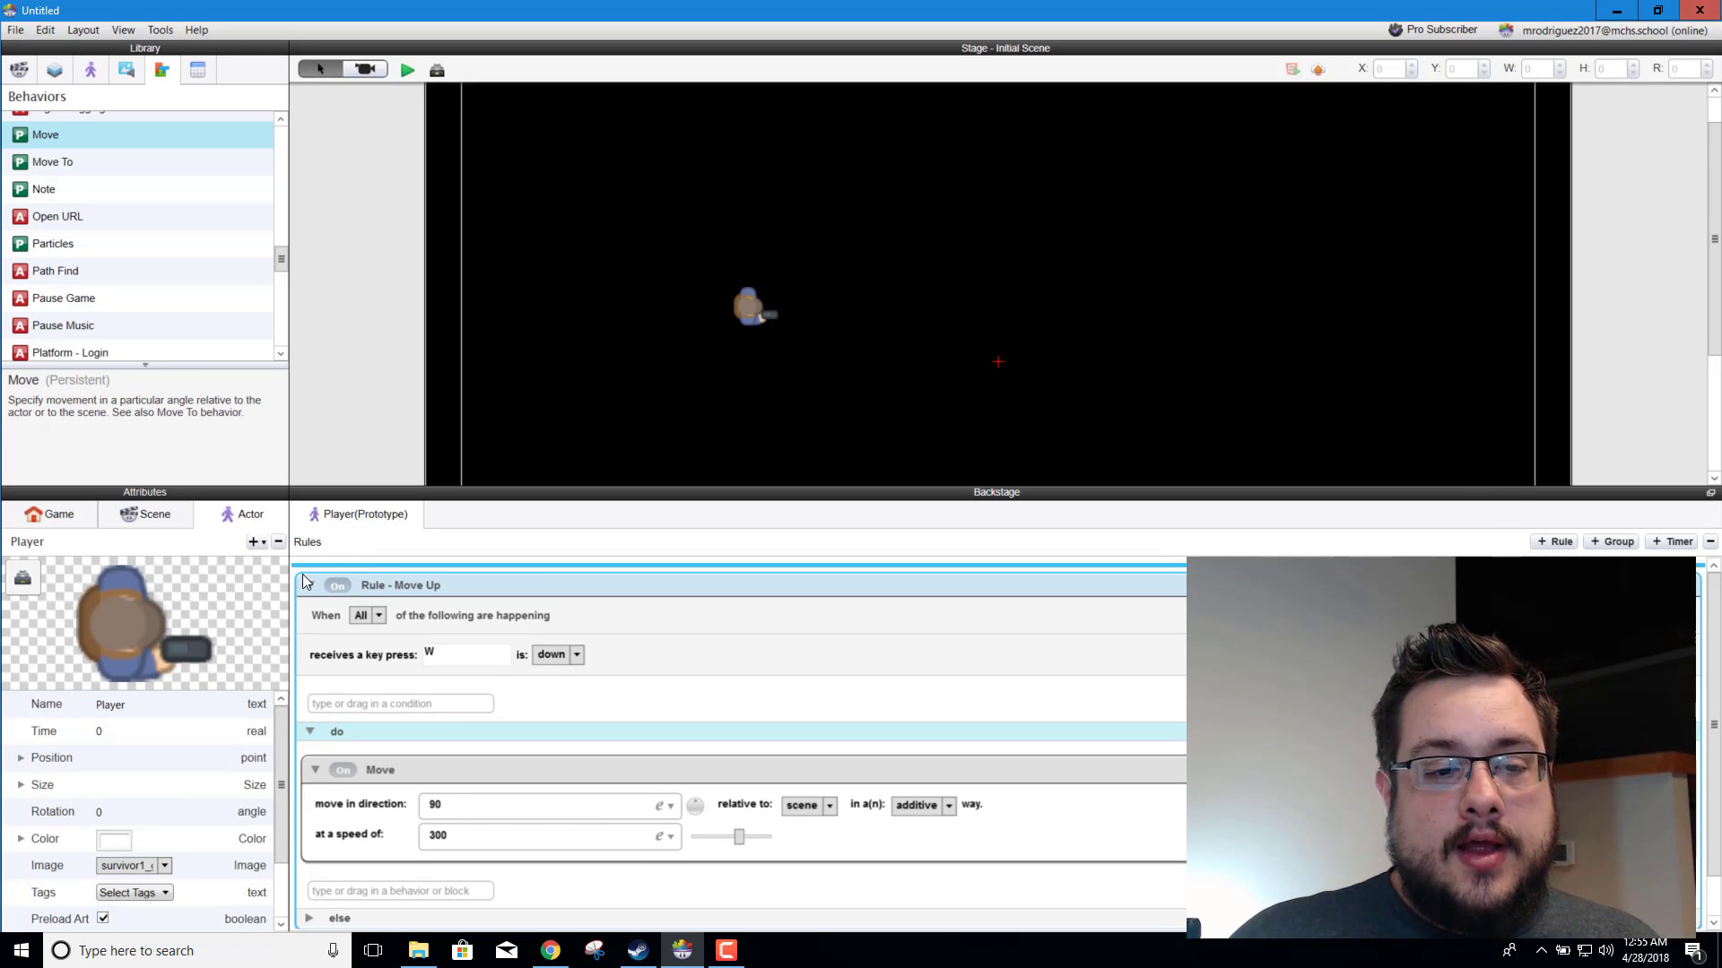
left_click(310, 585)
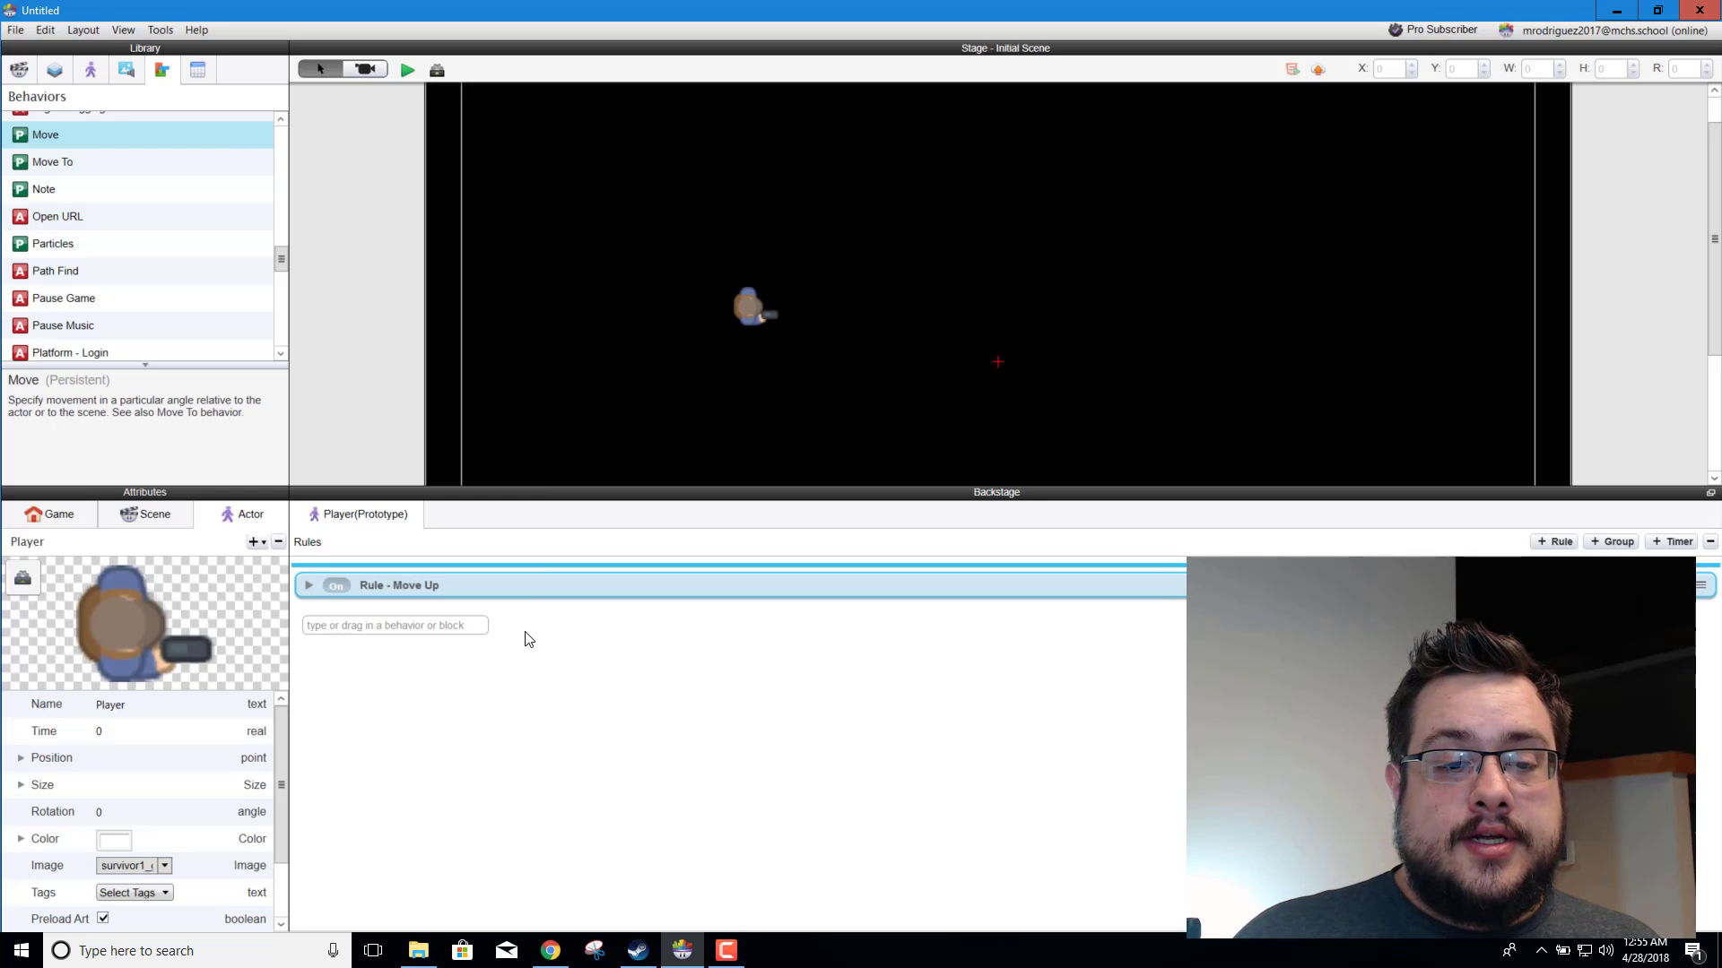
key("ctrl+v")
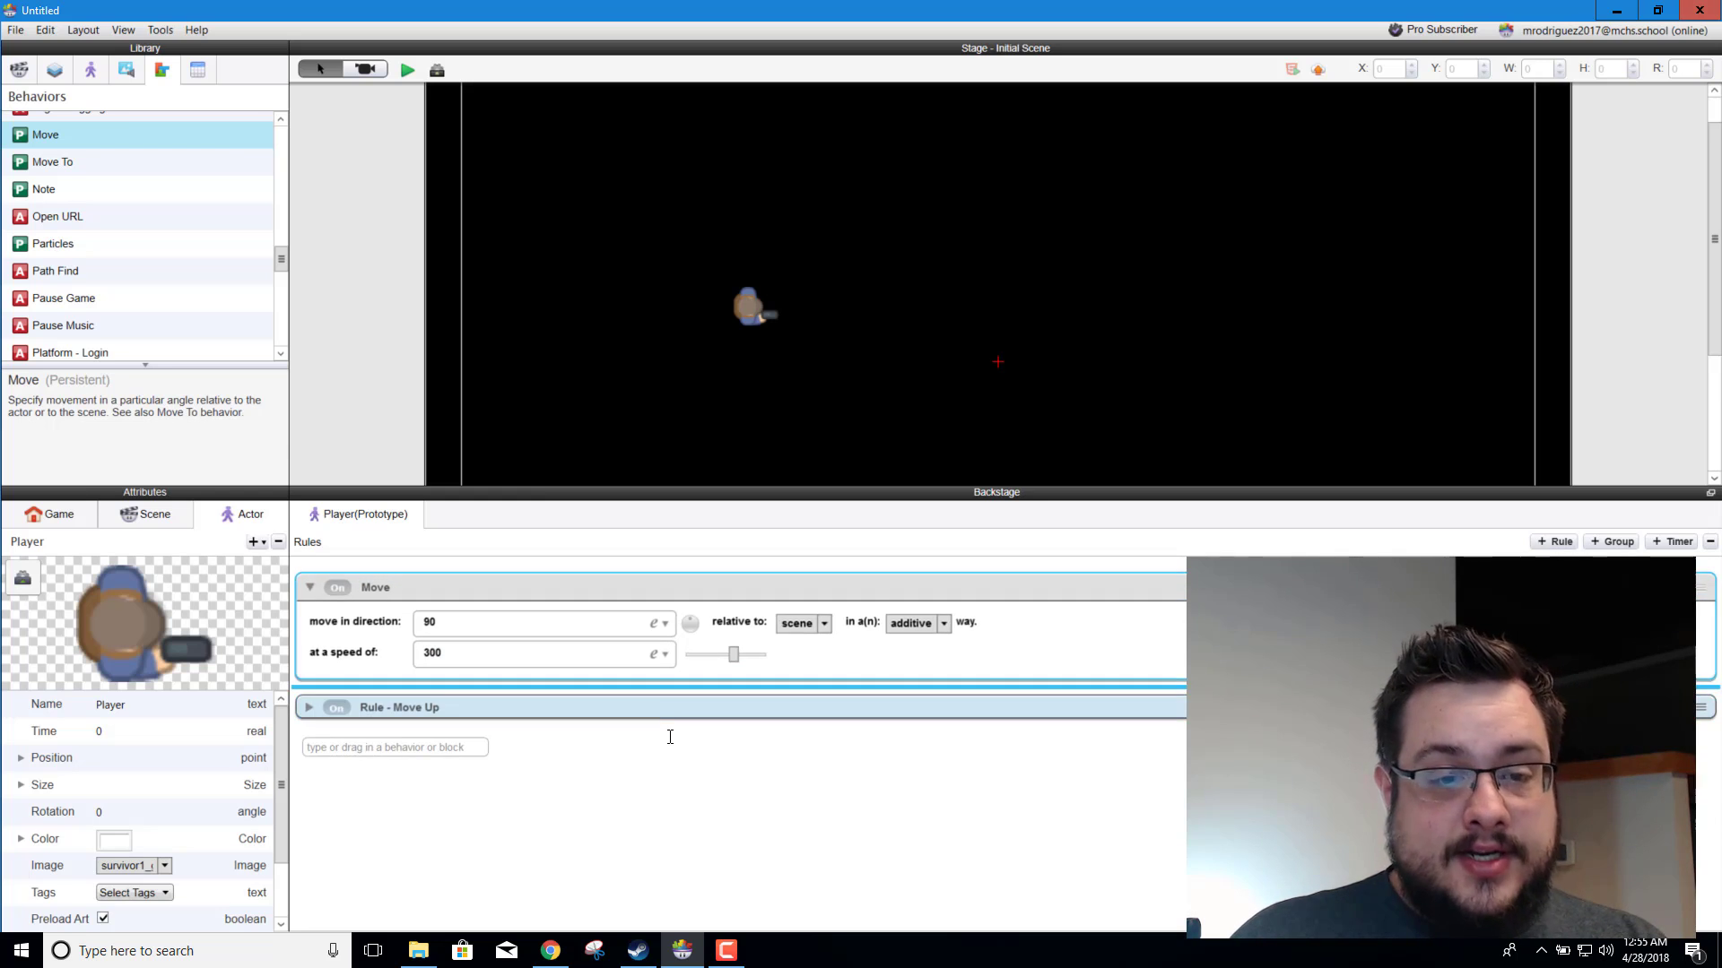
key("Delete")
left_click(308, 585)
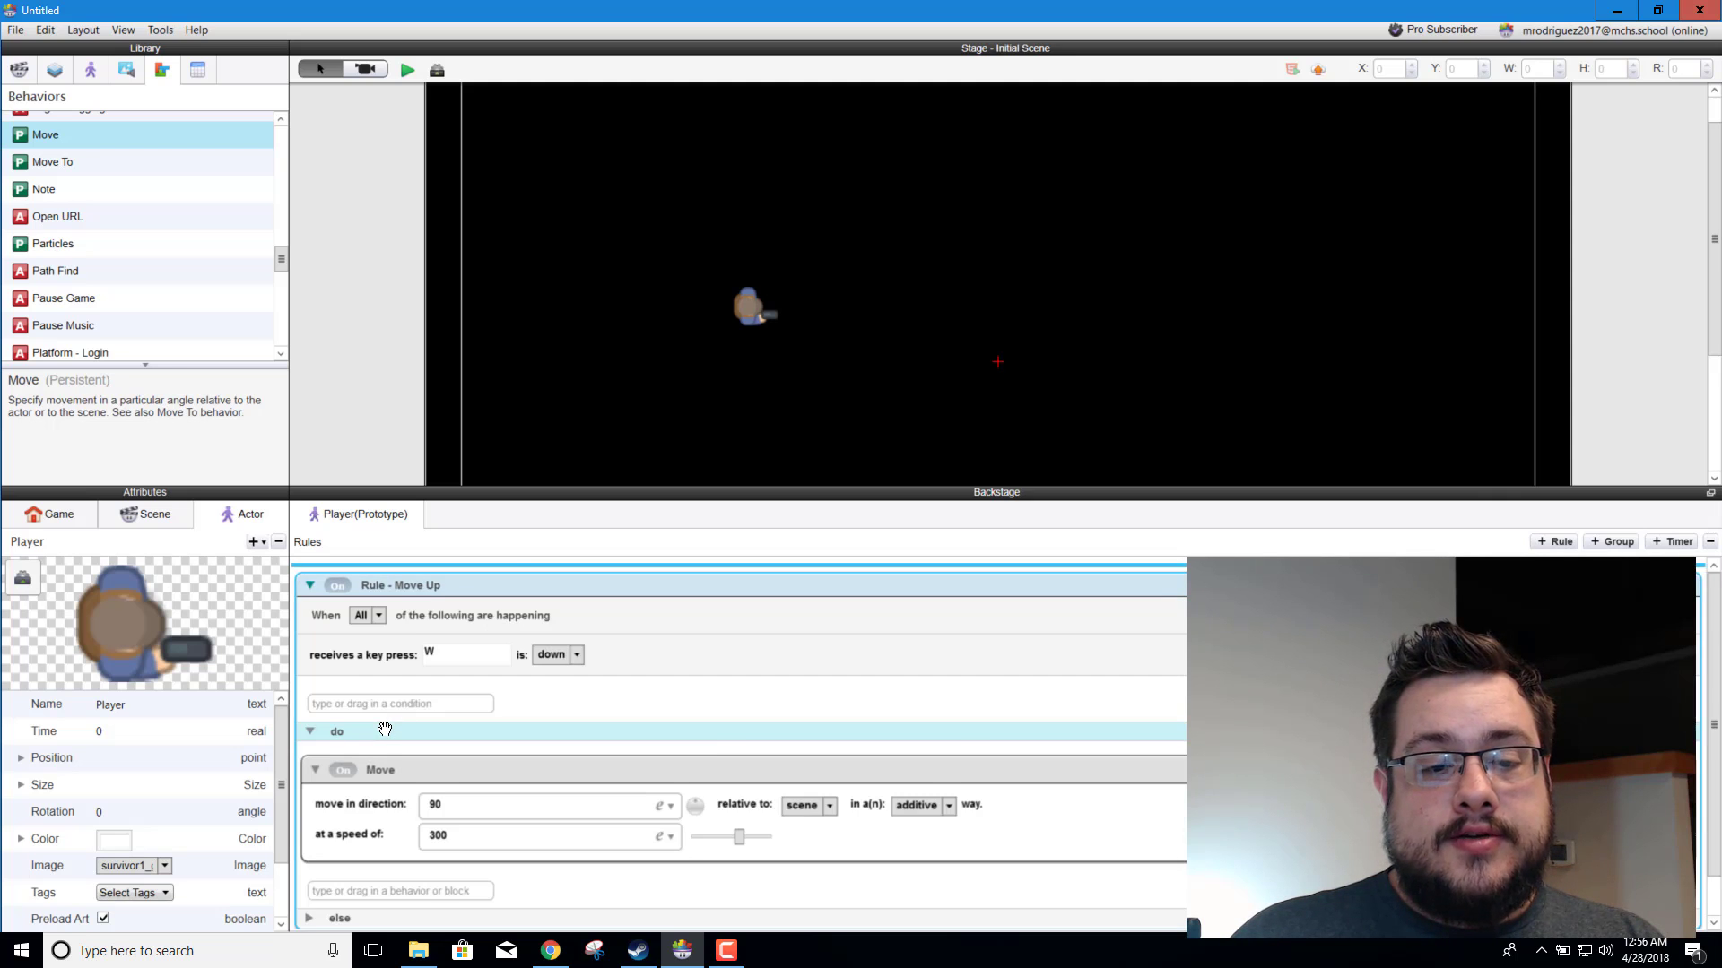
scroll(384, 639, "down", 2)
scroll(364, 652, "up", 2)
left_click(308, 586)
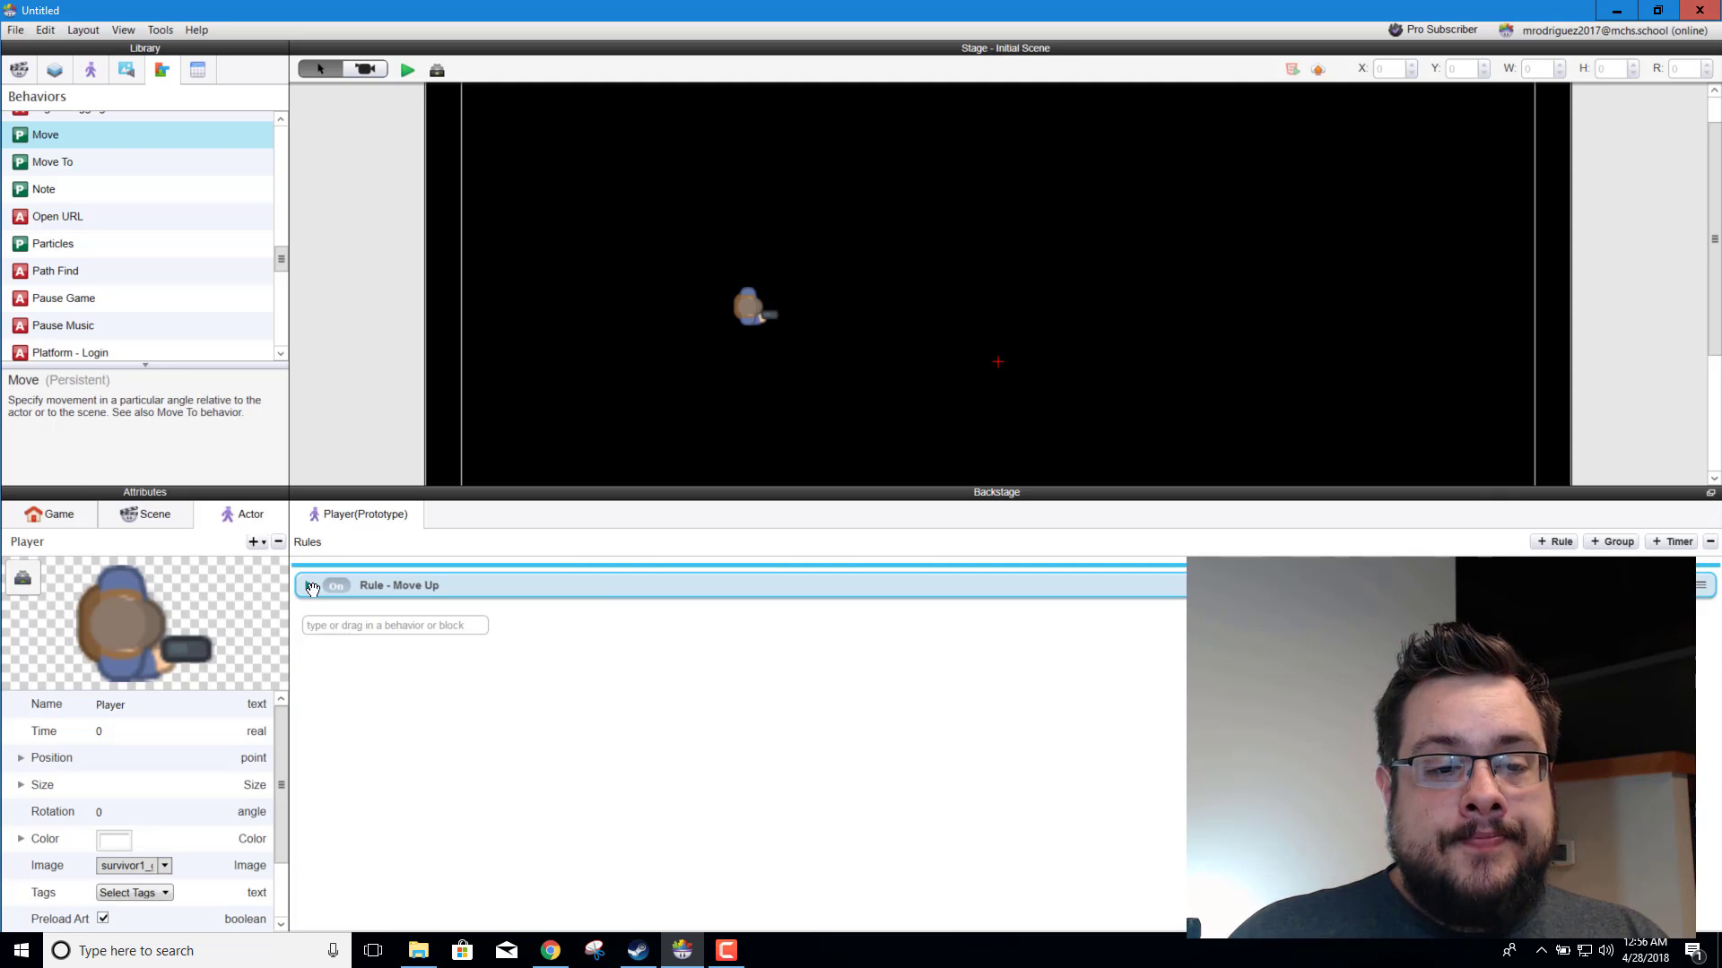
left_click(446, 784)
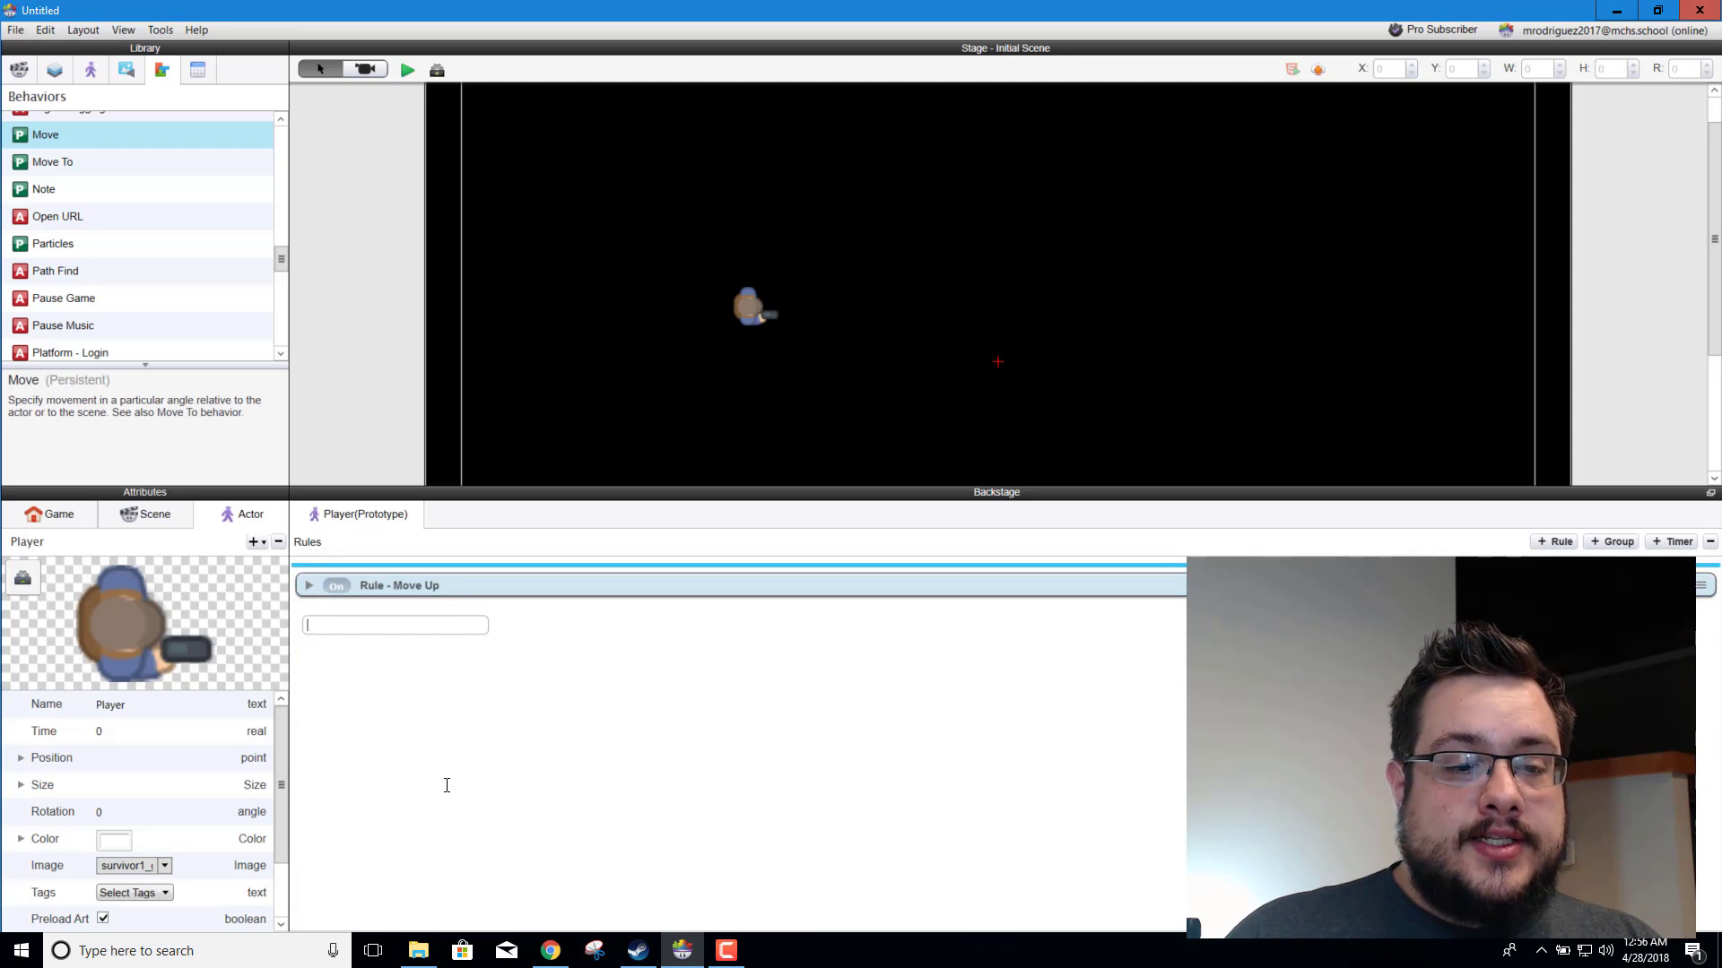
Step: Add a second rule to the Player prototype with a Key condition for S being down
left_click(1555, 546)
left_click(423, 704)
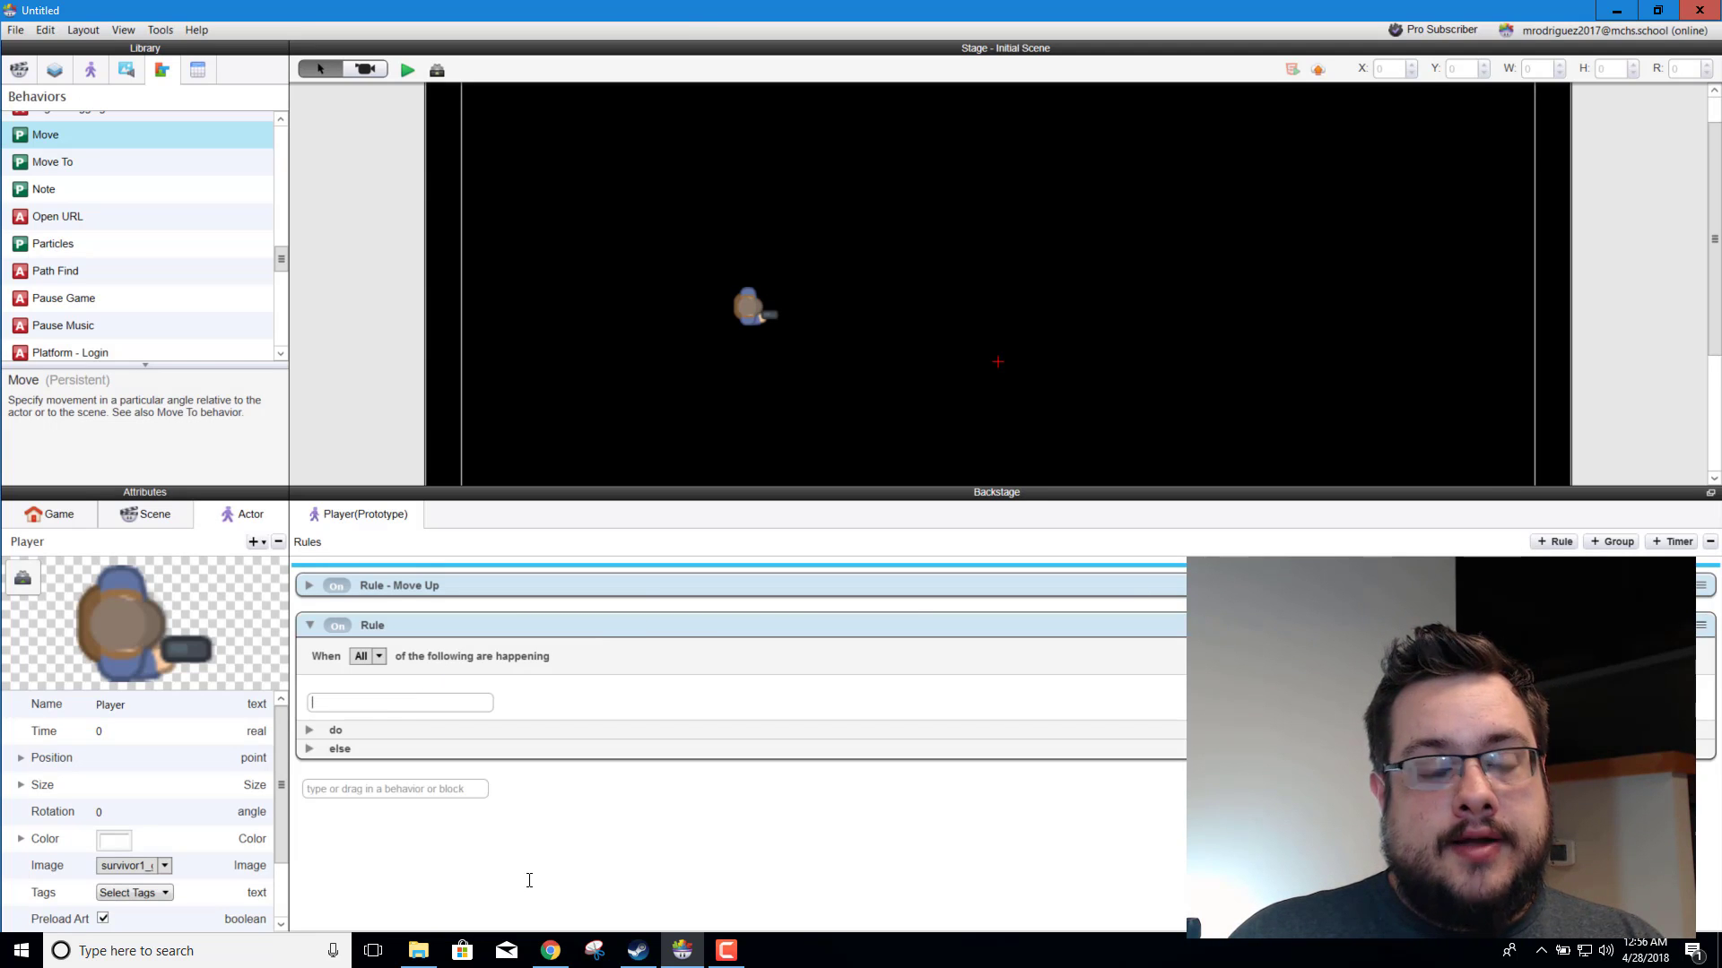
type("key")
key("Return")
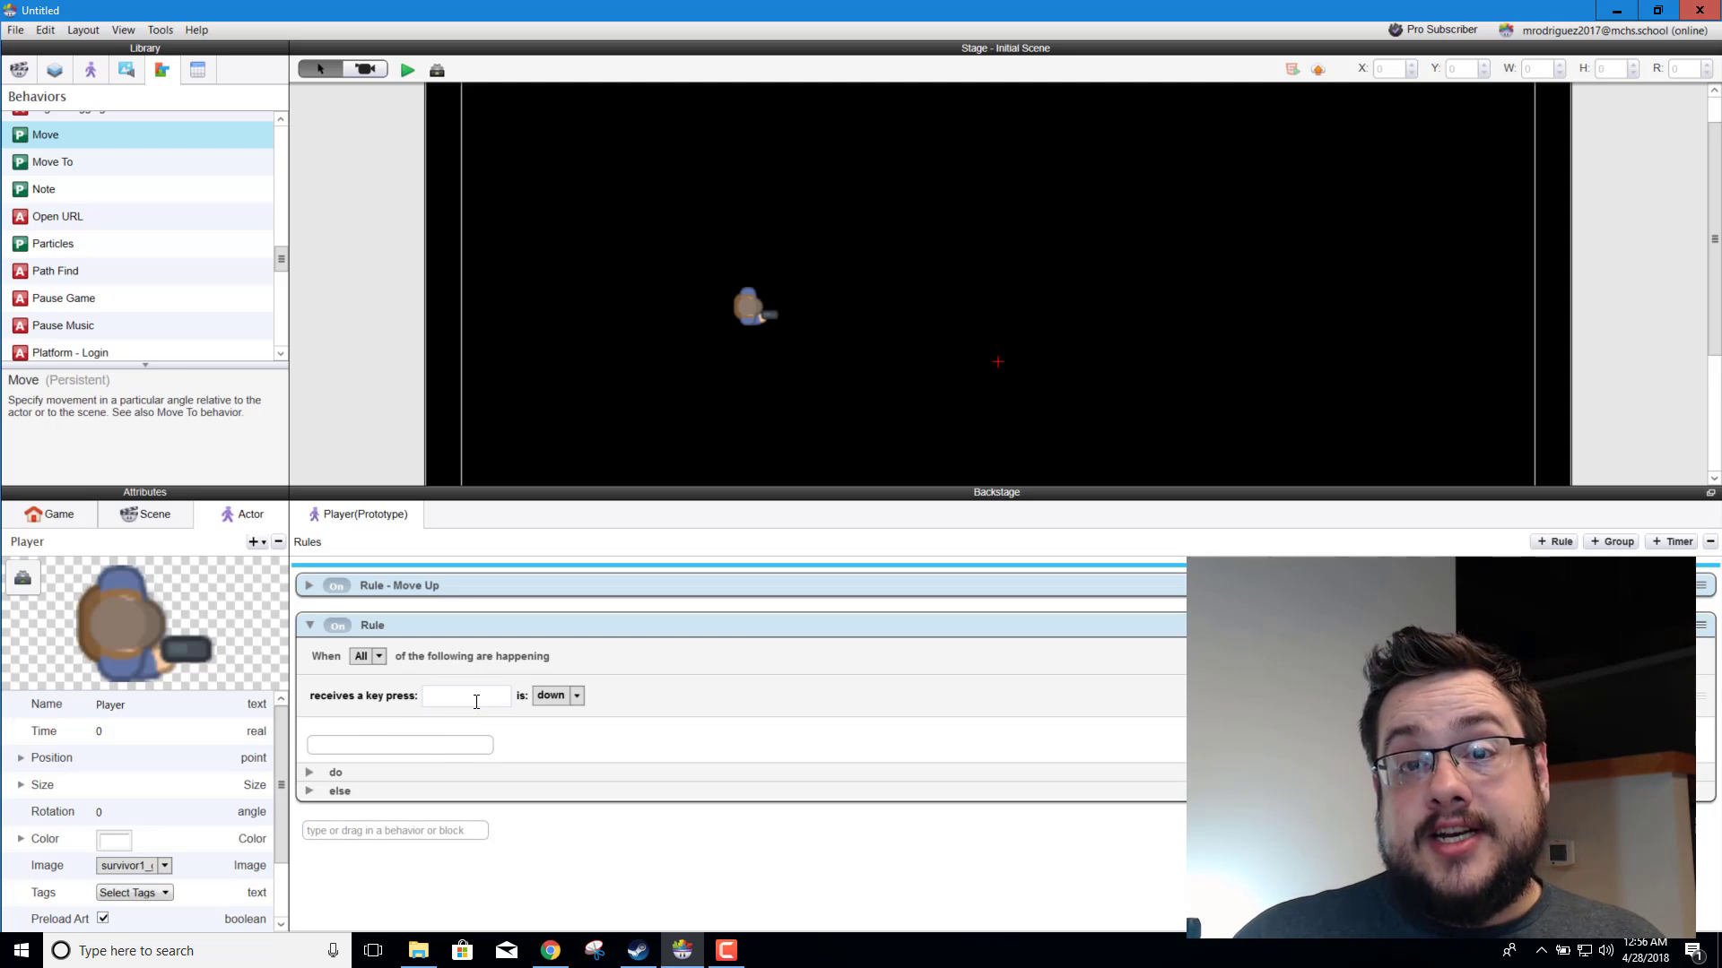
left_click(476, 699)
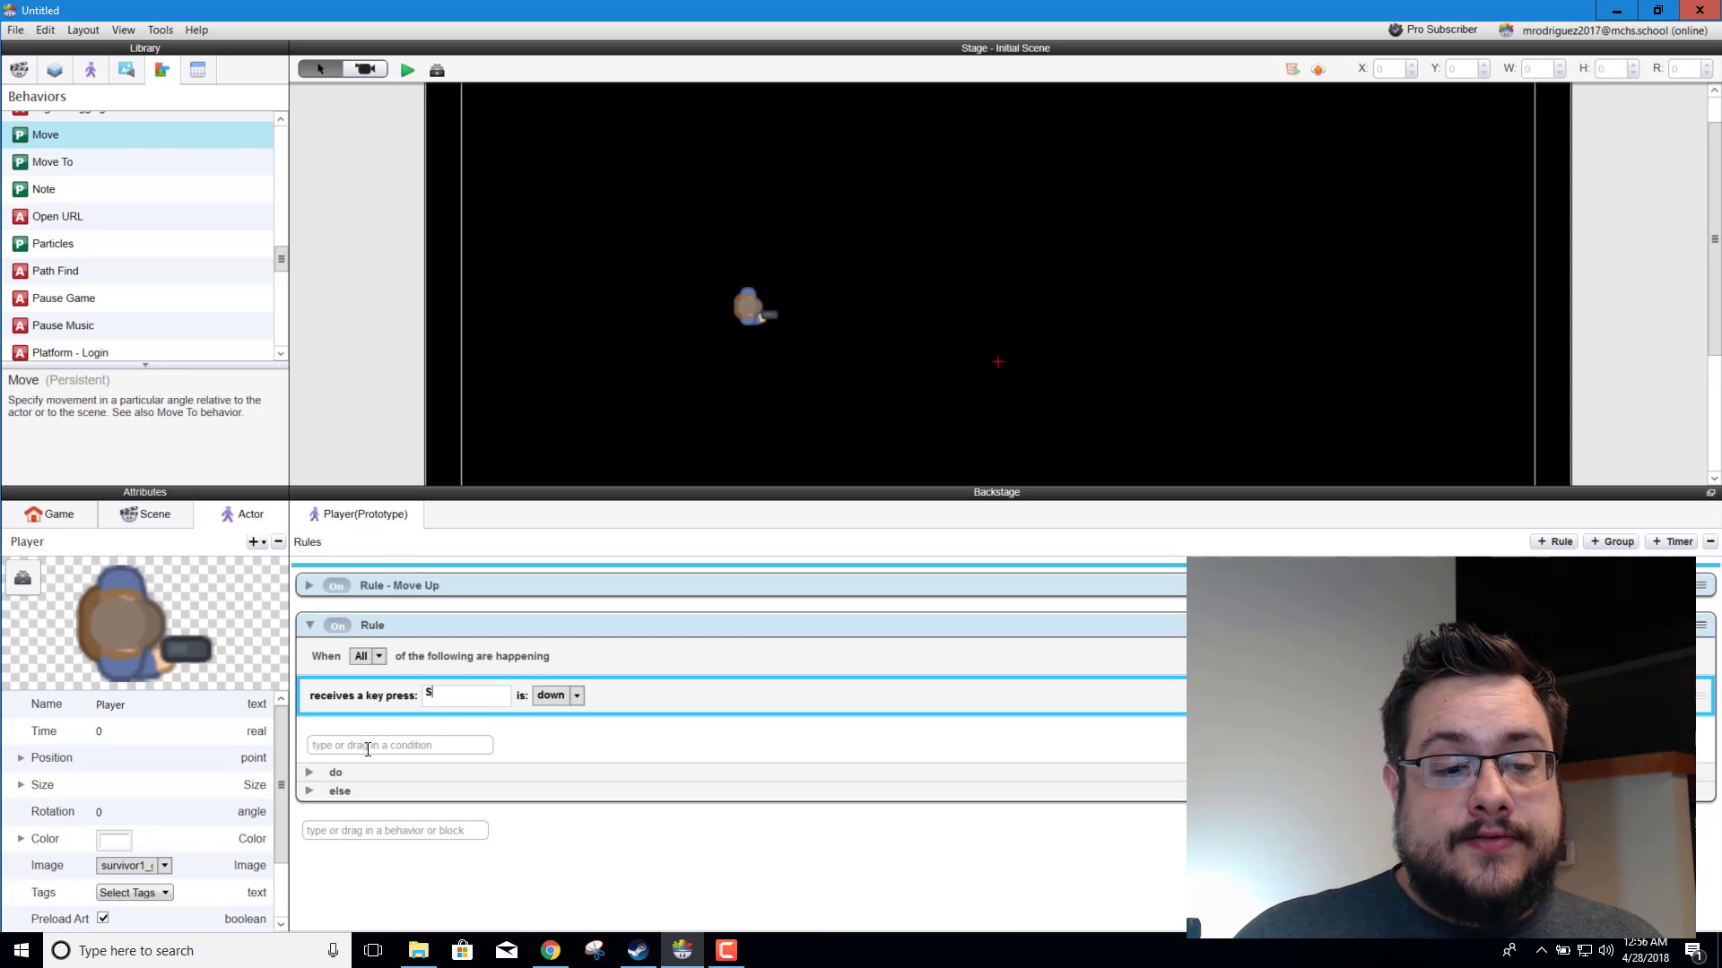
Step: Add a Move behavior to the do section of the S key rule
left_click(312, 775)
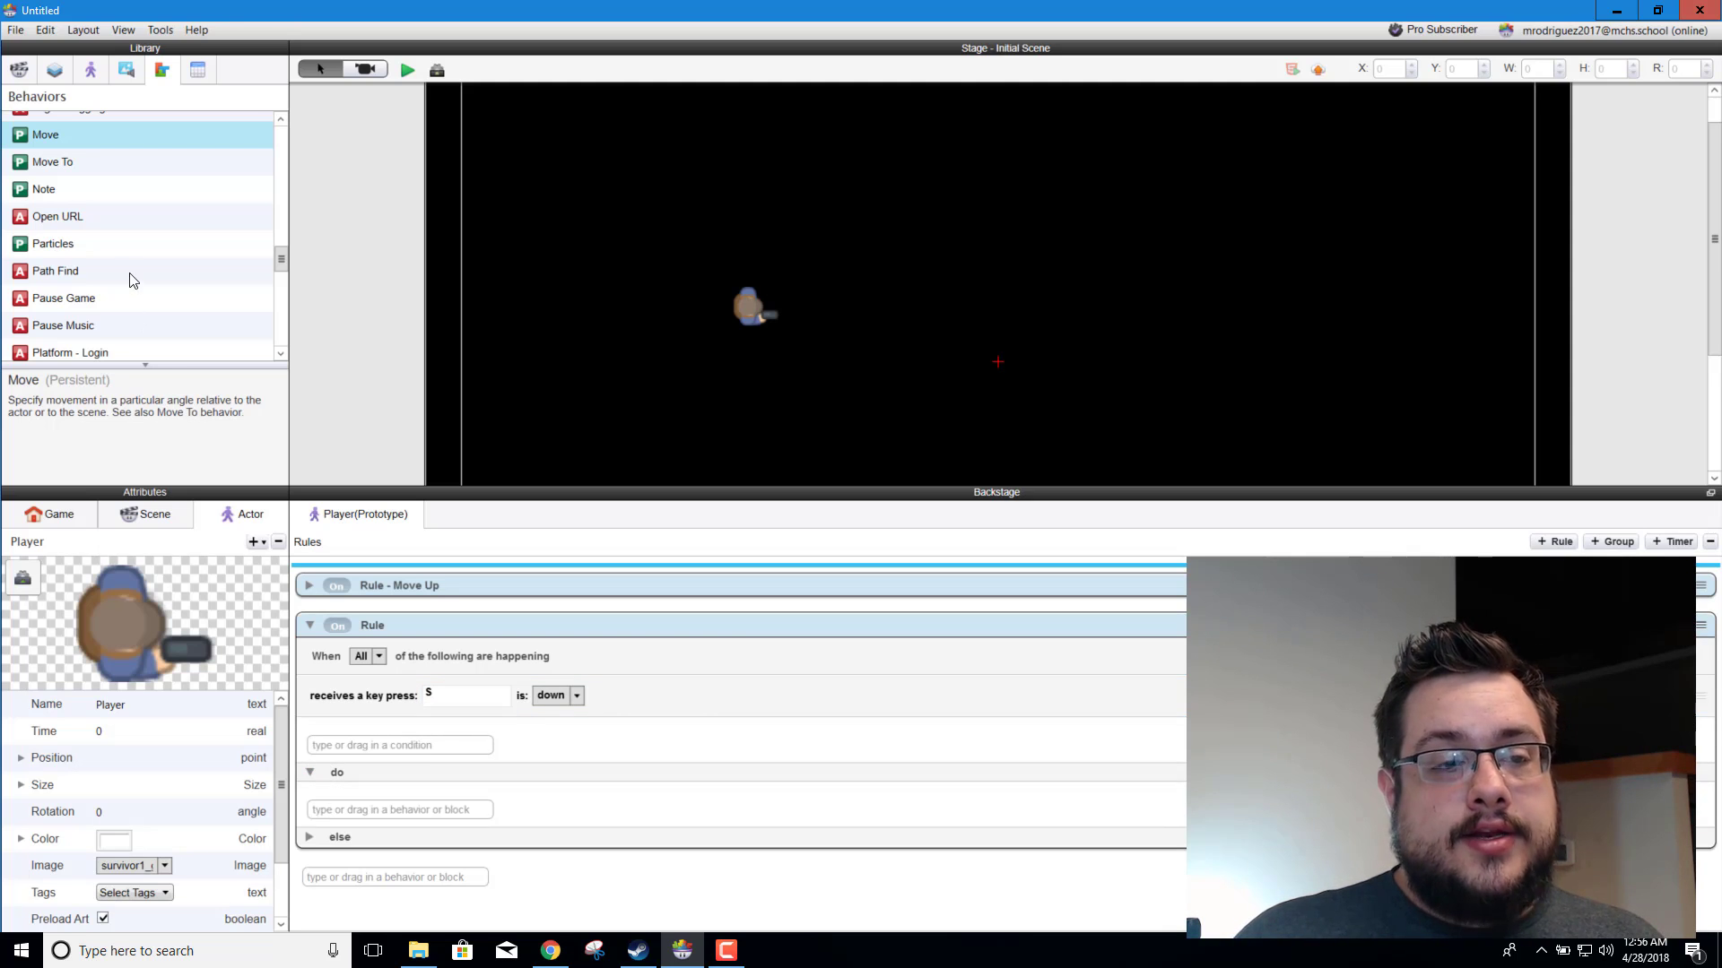
scroll(131, 280, "down", 2)
scroll(107, 269, "up", 3)
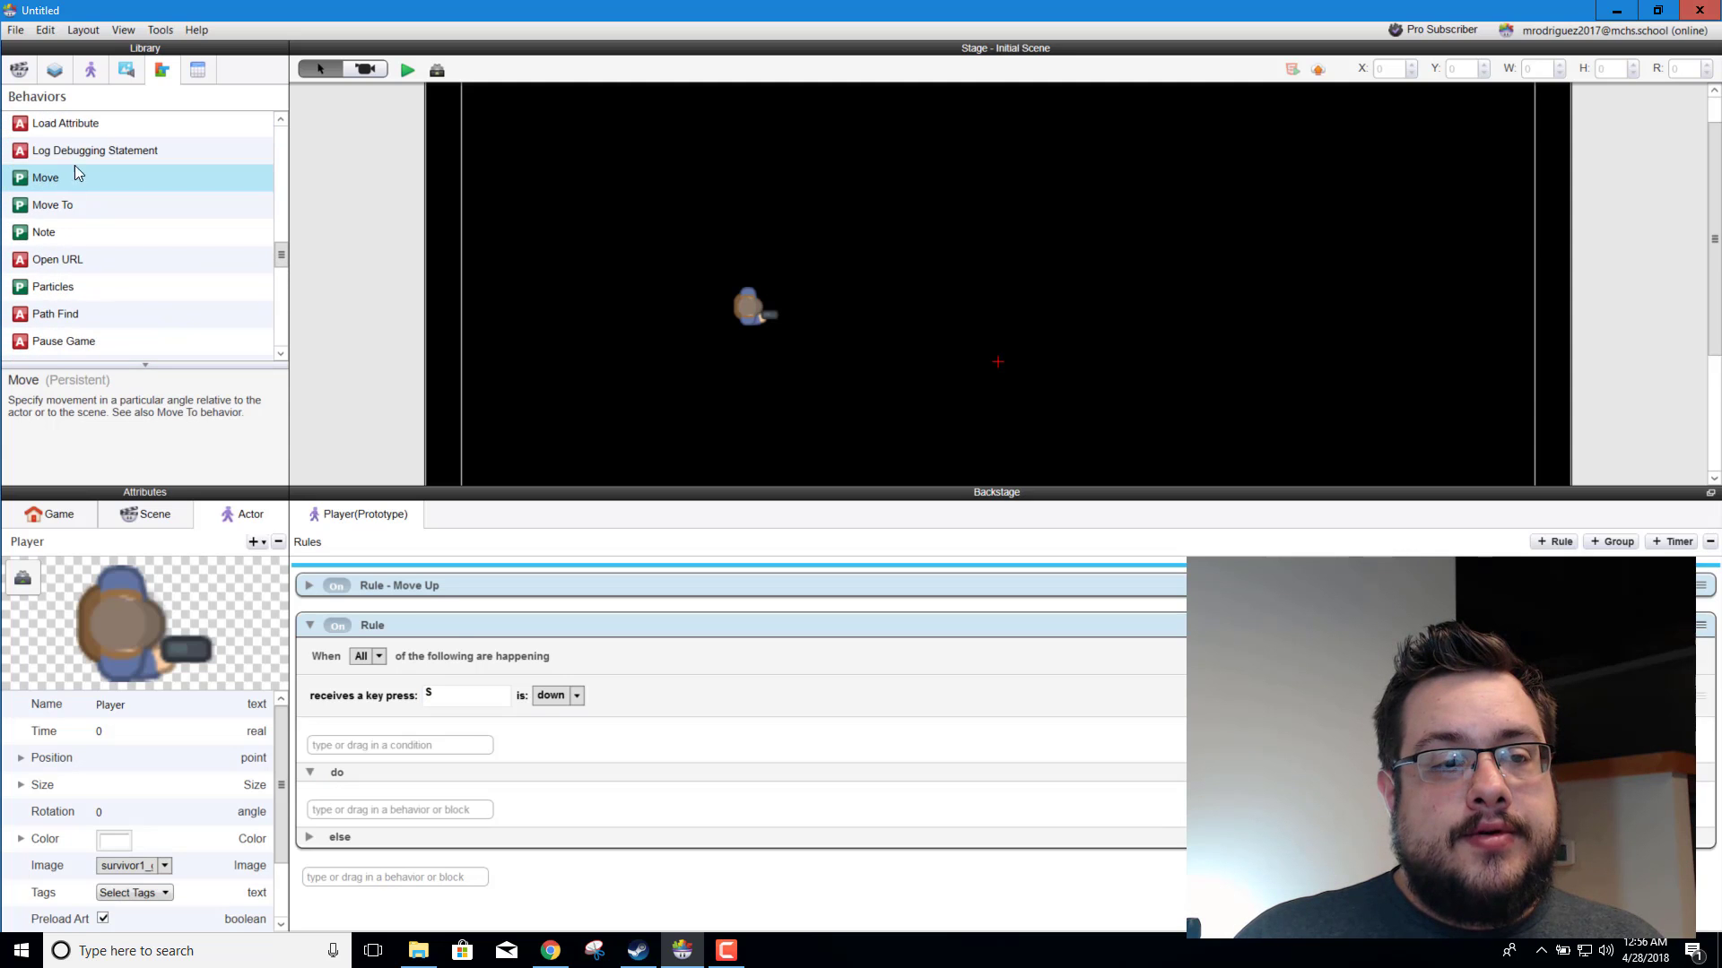
left_click_drag(45, 177, 491, 838)
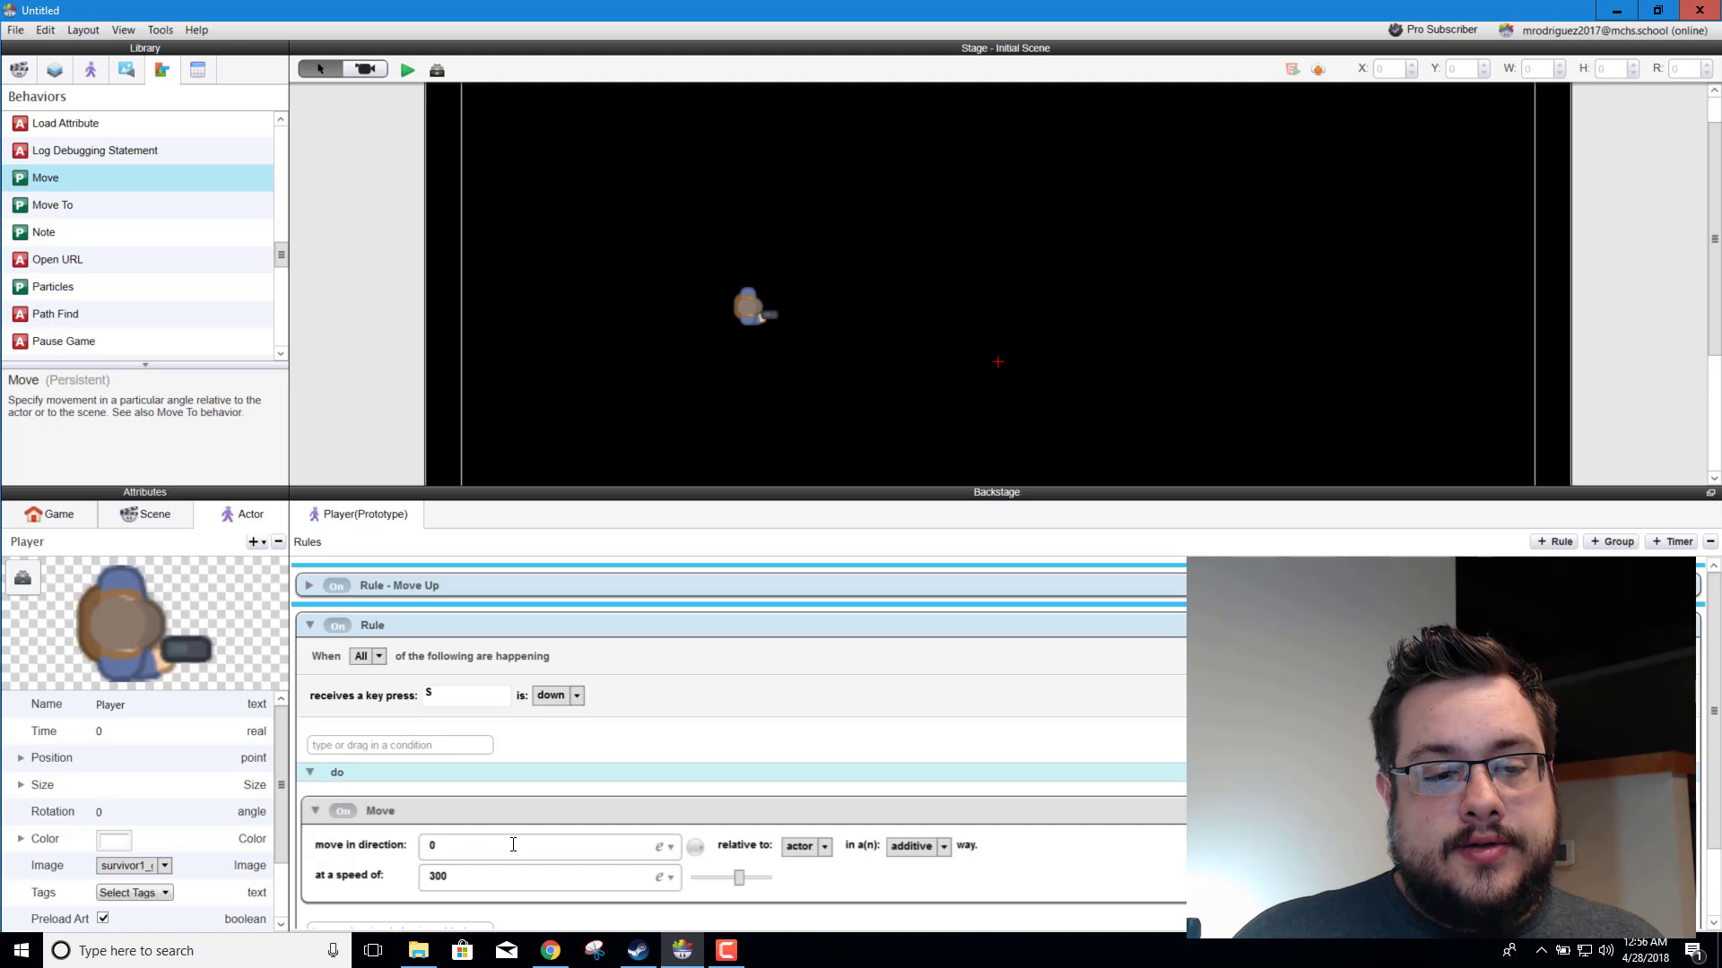
scroll(513, 844, "down", 1)
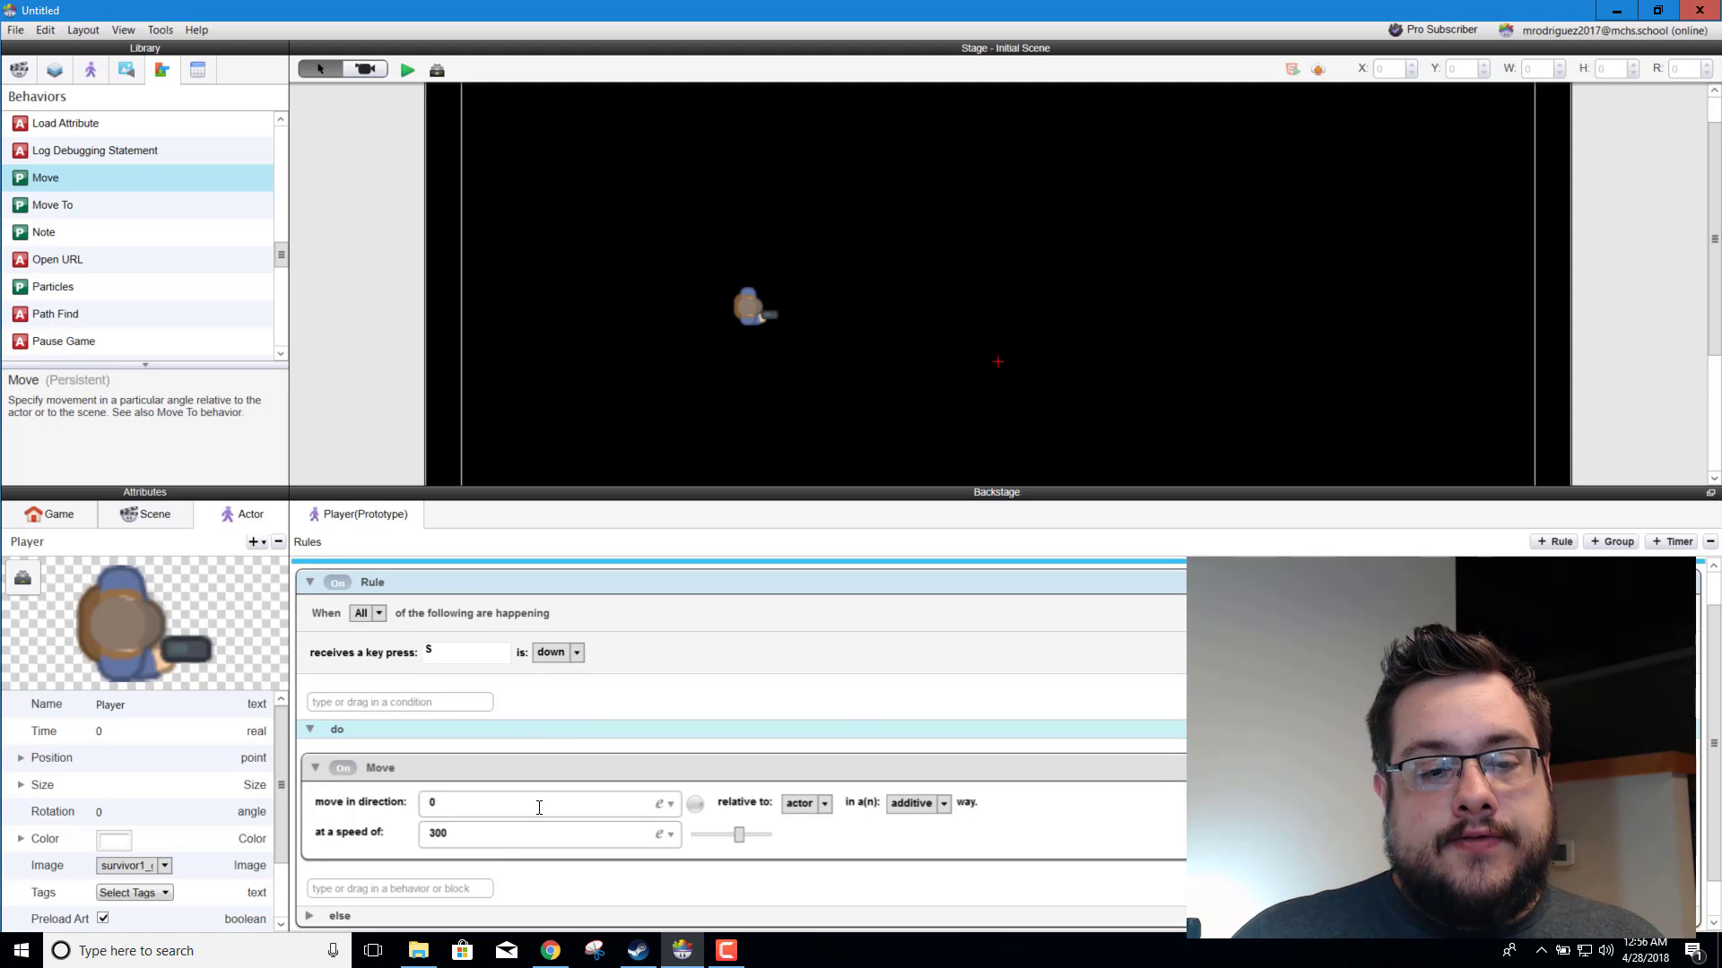
Step: Set the direction of the S key rule's Move behavior to 270
left_click(539, 807)
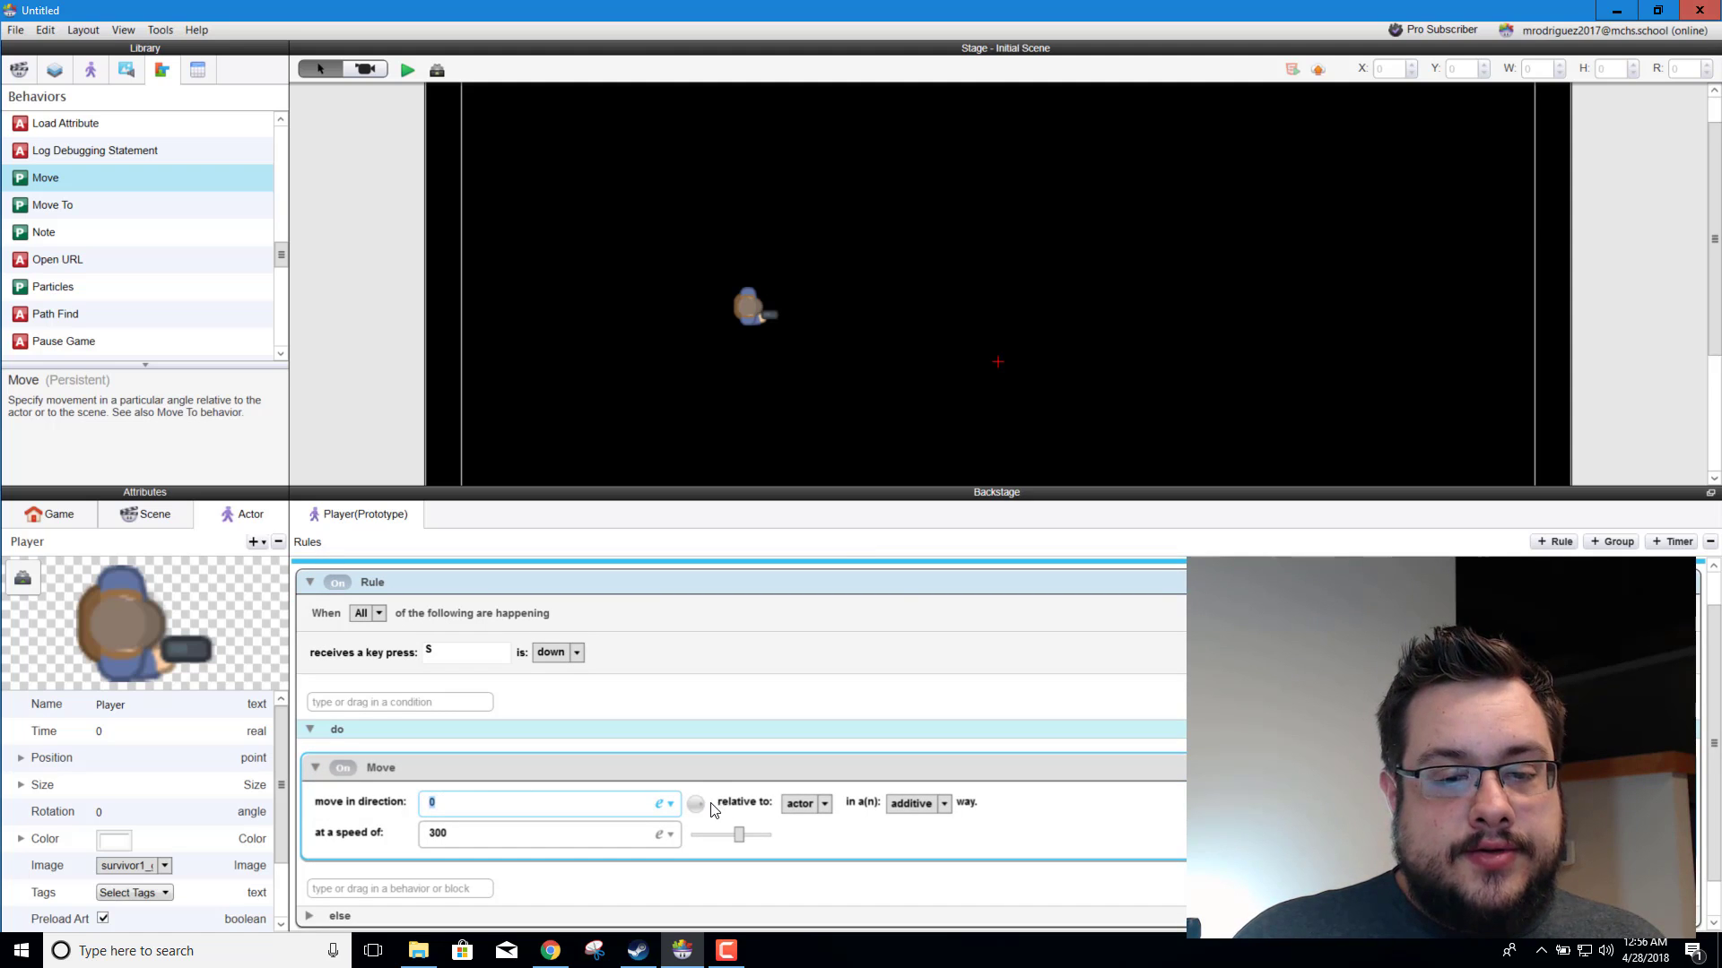
left_click_drag(696, 805, 696, 838)
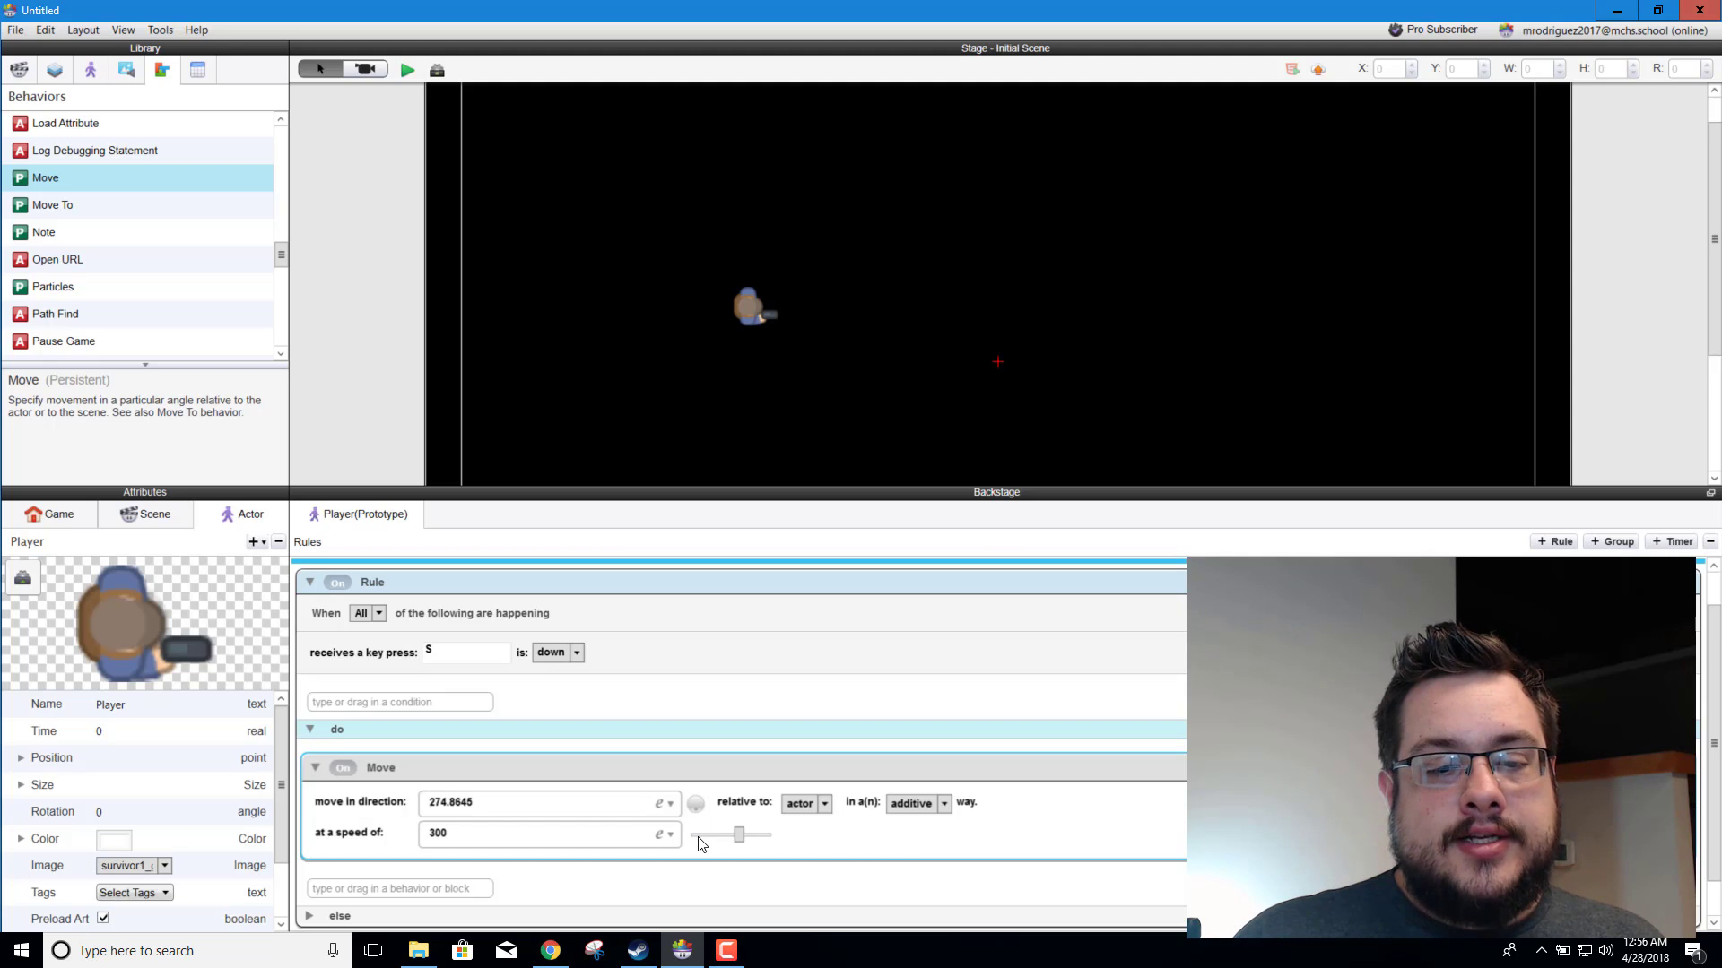
left_click(538, 801)
type("2")
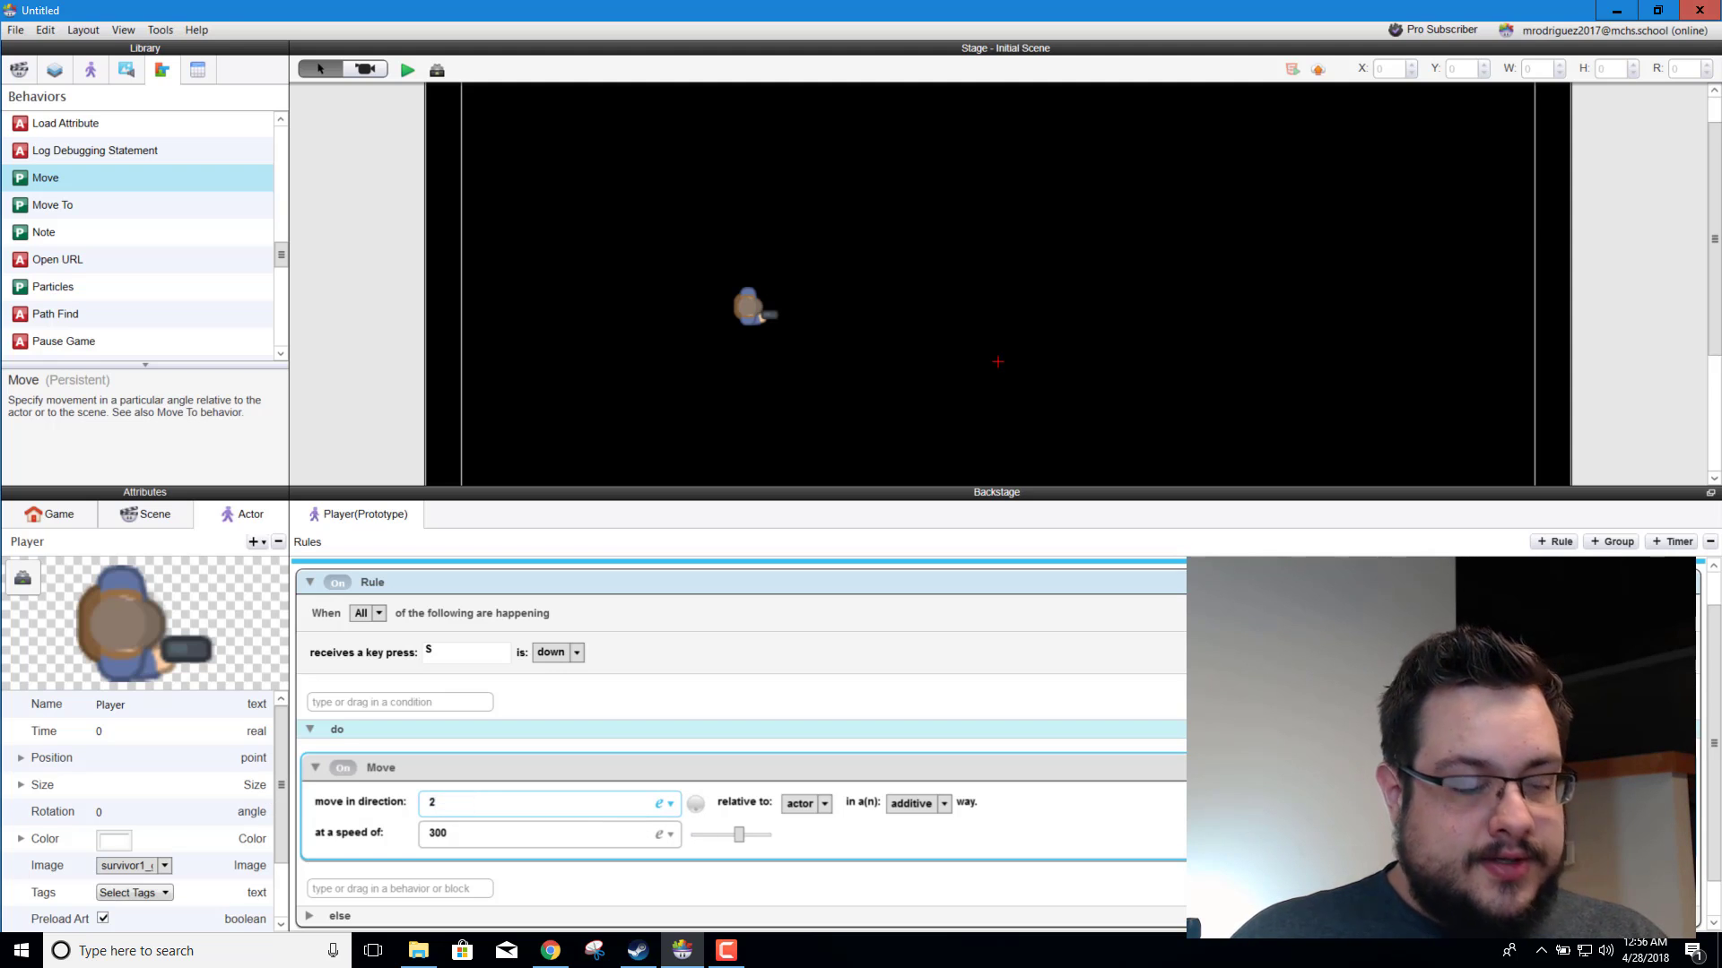
type("70")
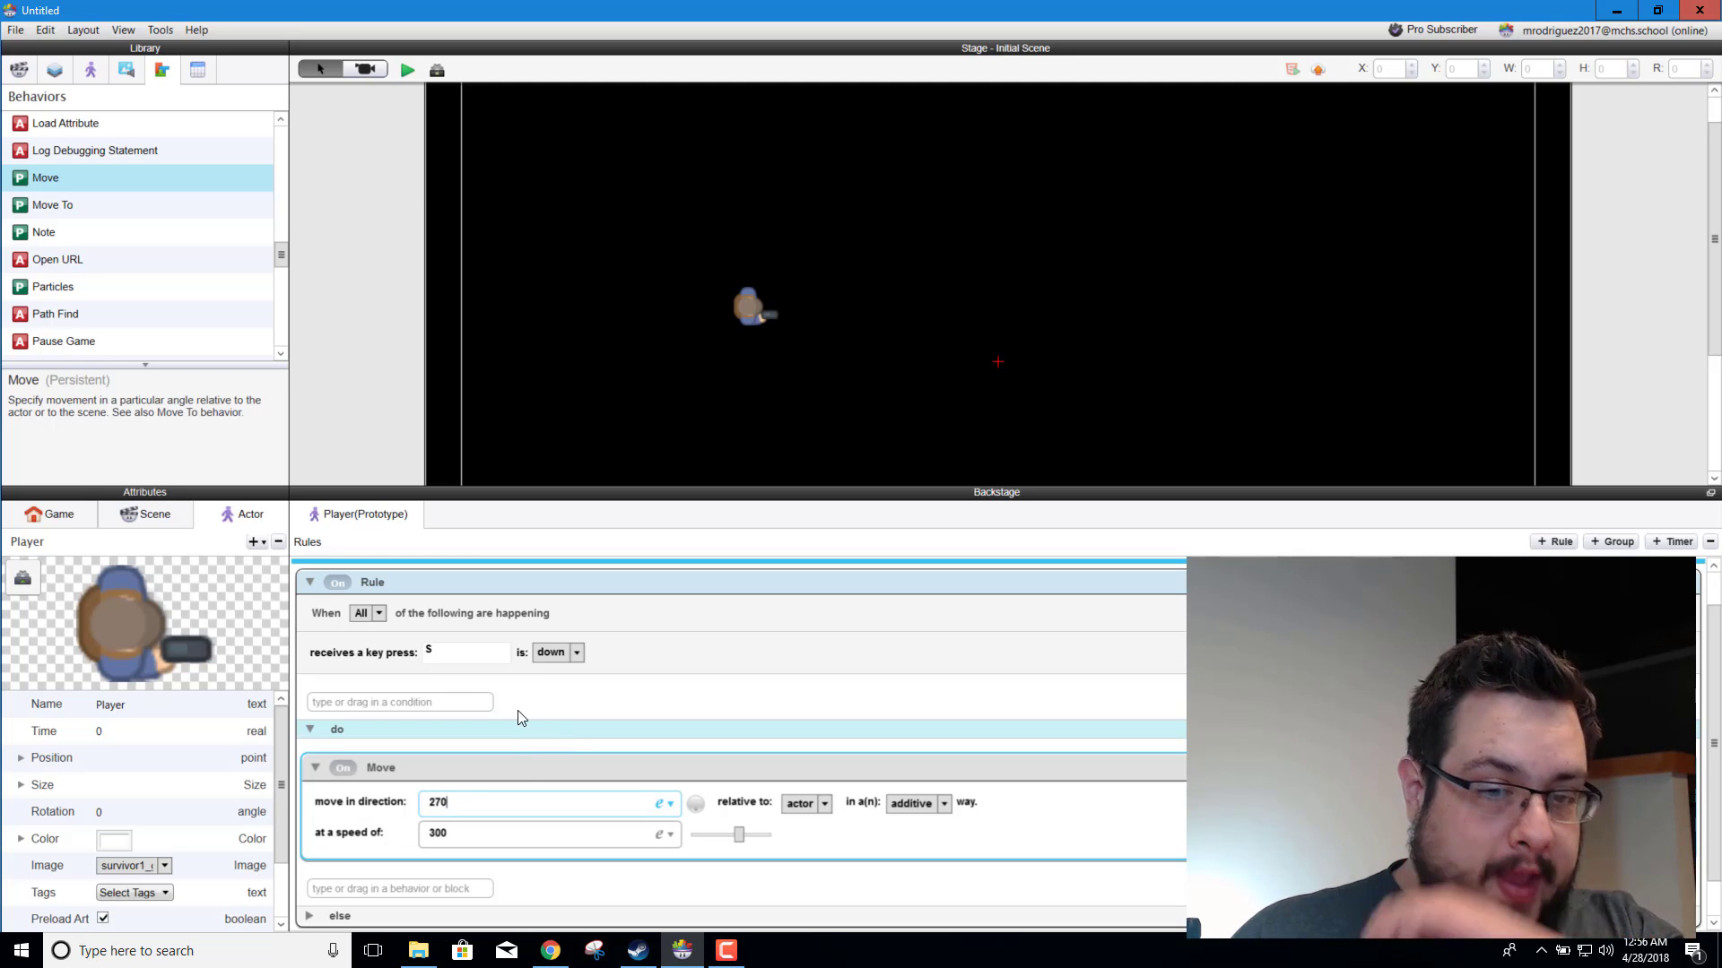
Step: Preview the game, test the player's movement with the W and S keys, and return to the editor
left_click(408, 70)
key("w")
key("s")
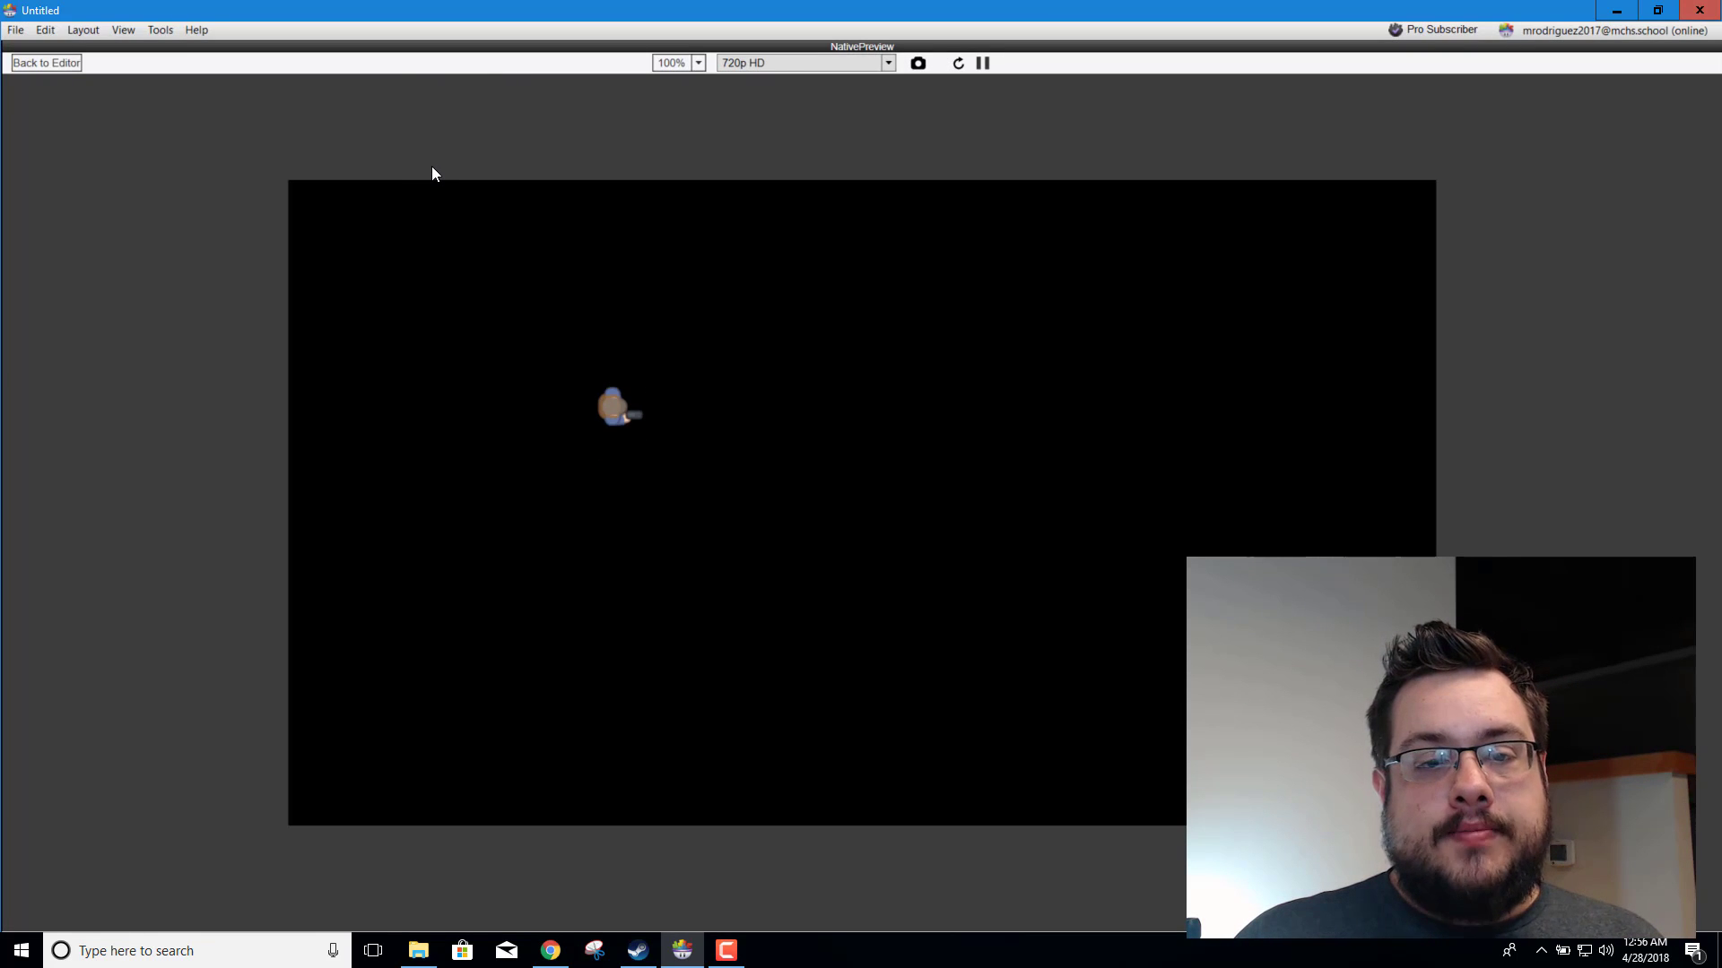
key("w")
key("s")
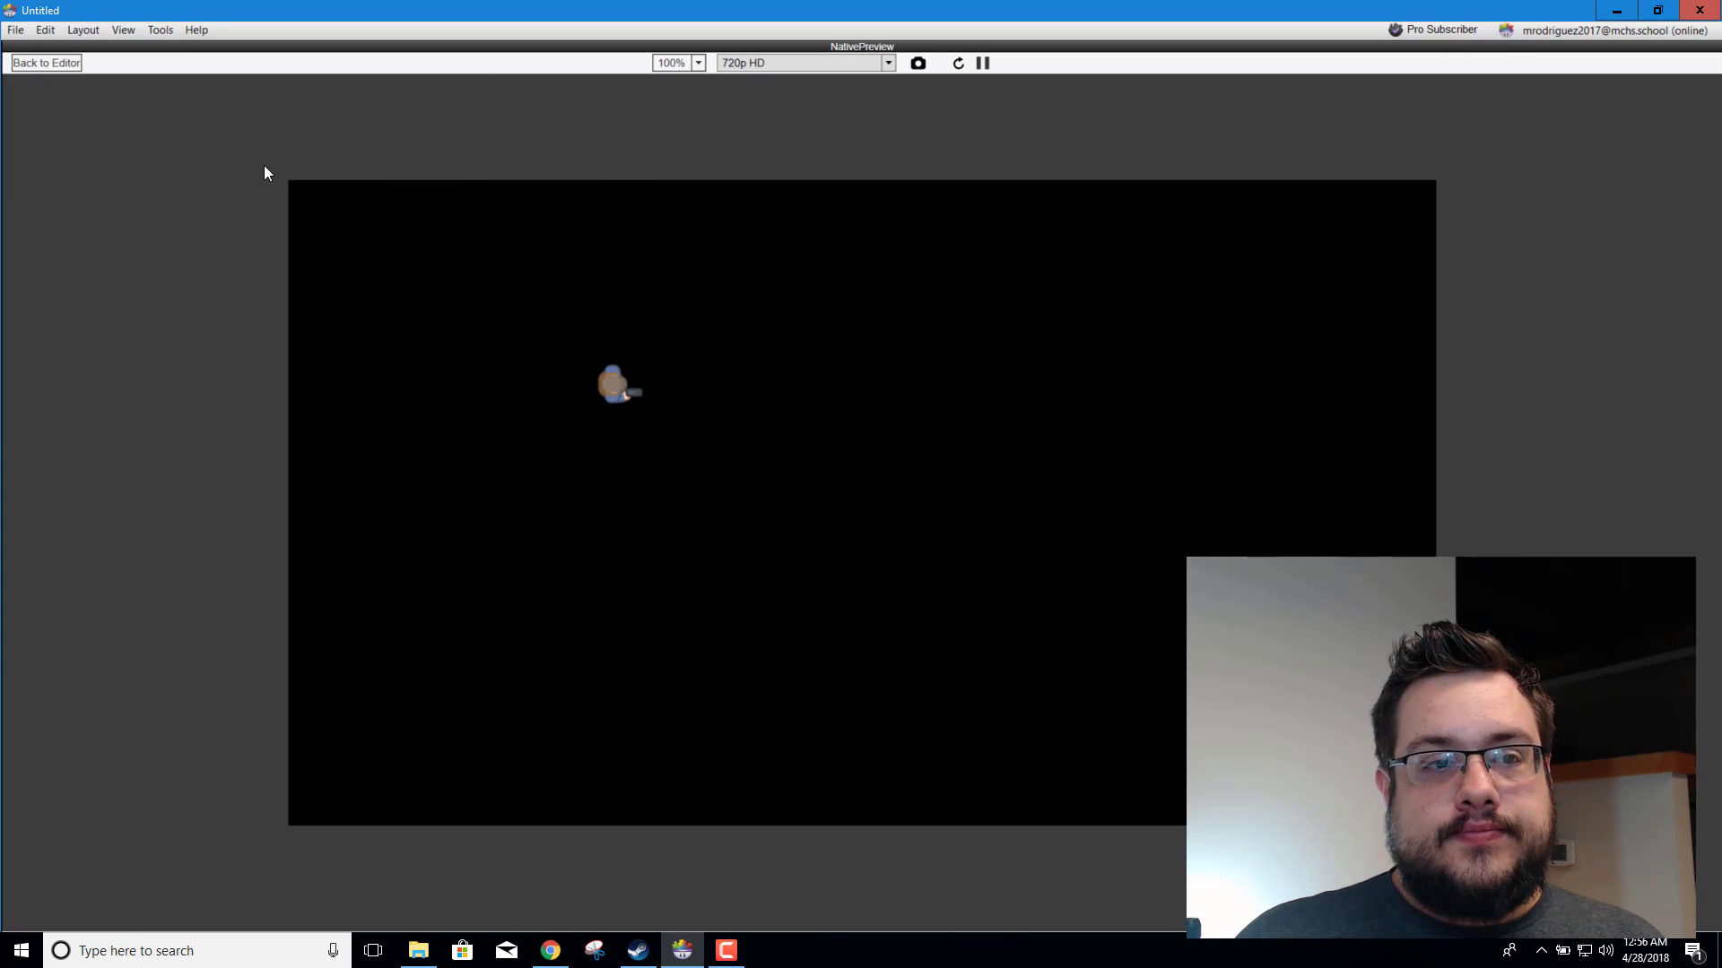
left_click(47, 61)
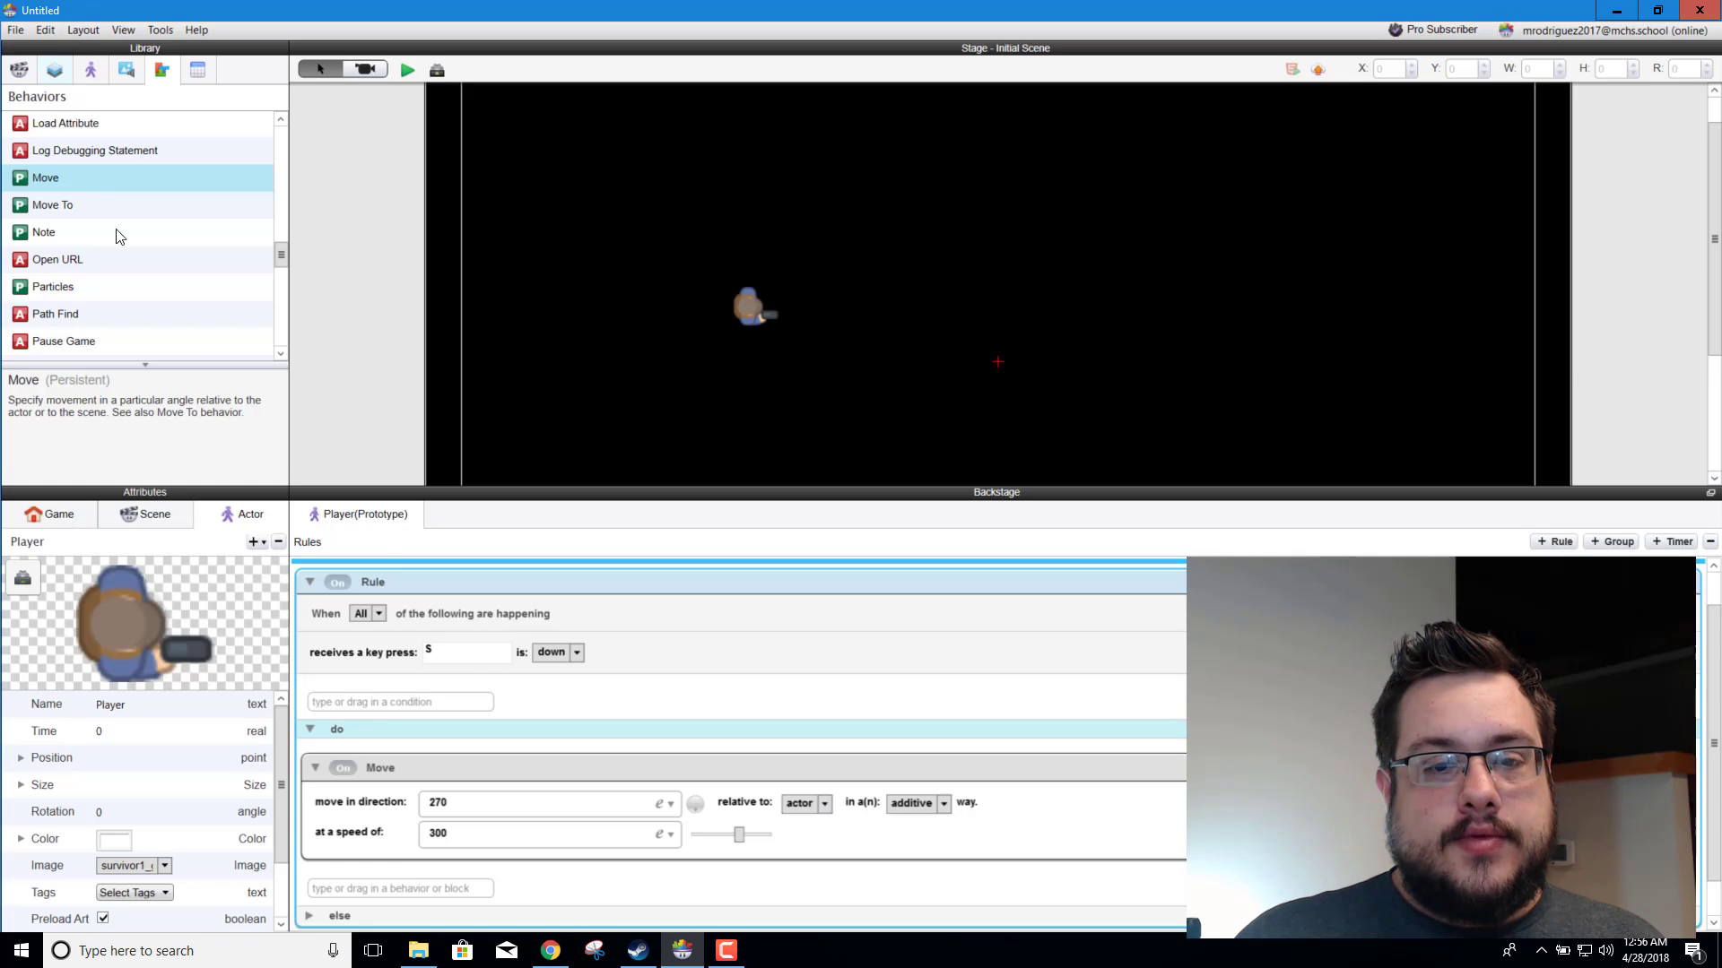
Step: Rename the S key rule to "Rule - Move Down"
double_click(385, 583)
left_click(397, 582)
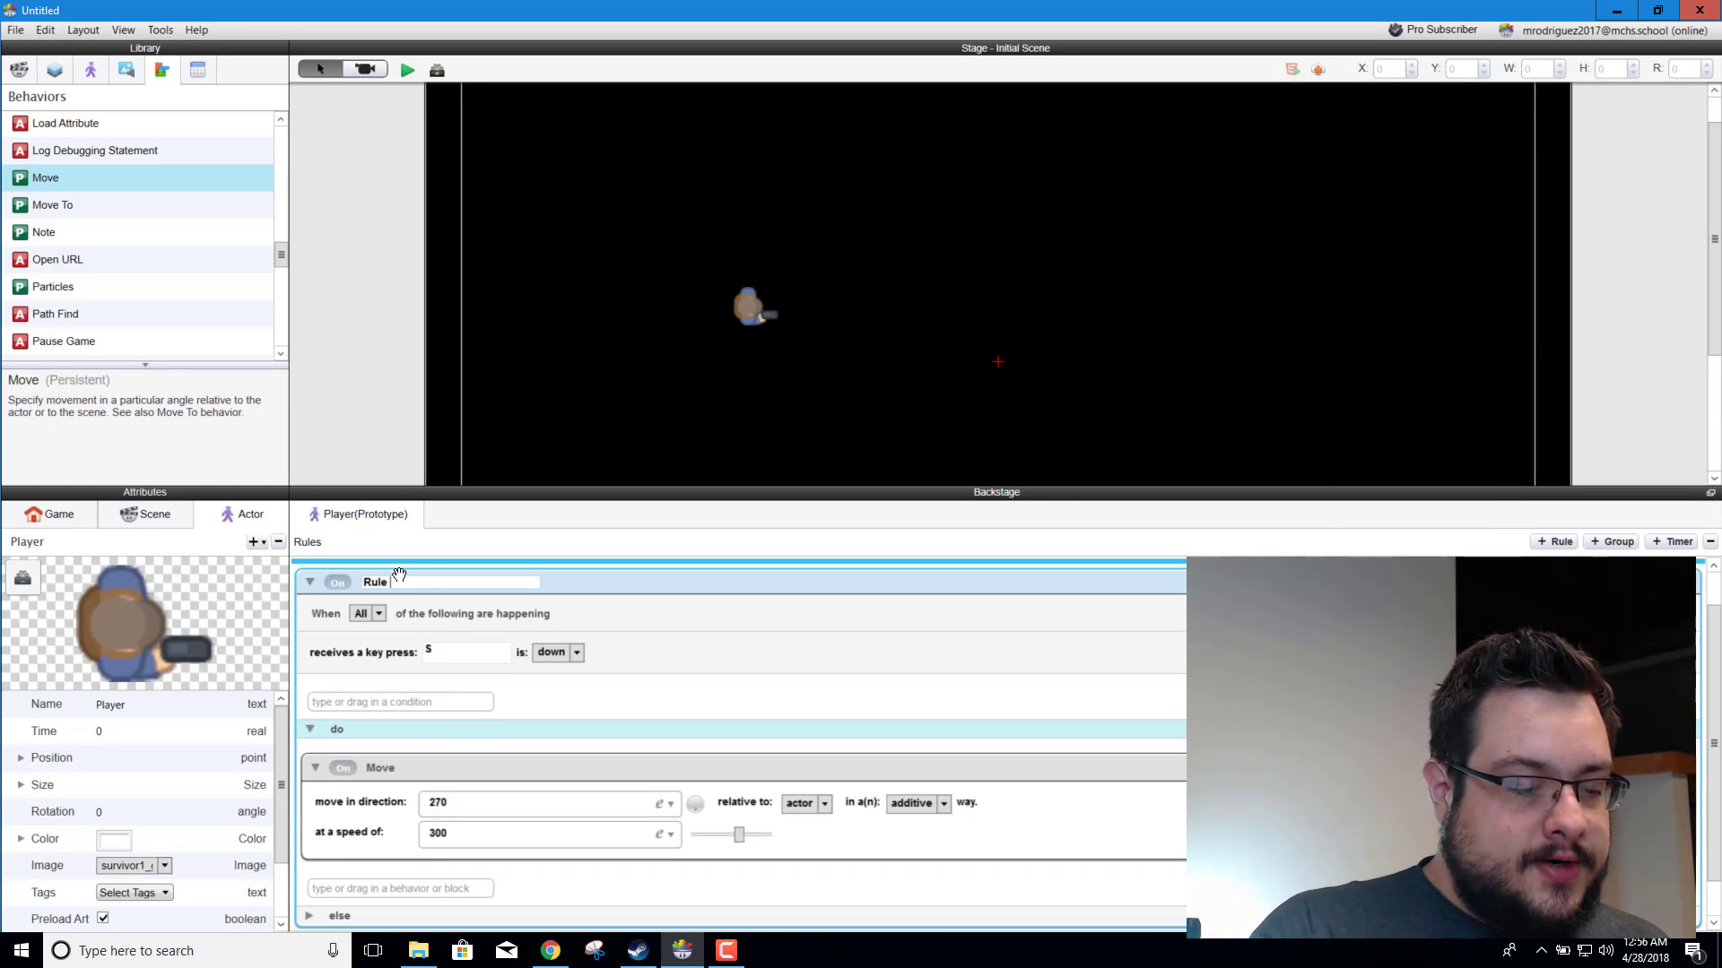
type("-")
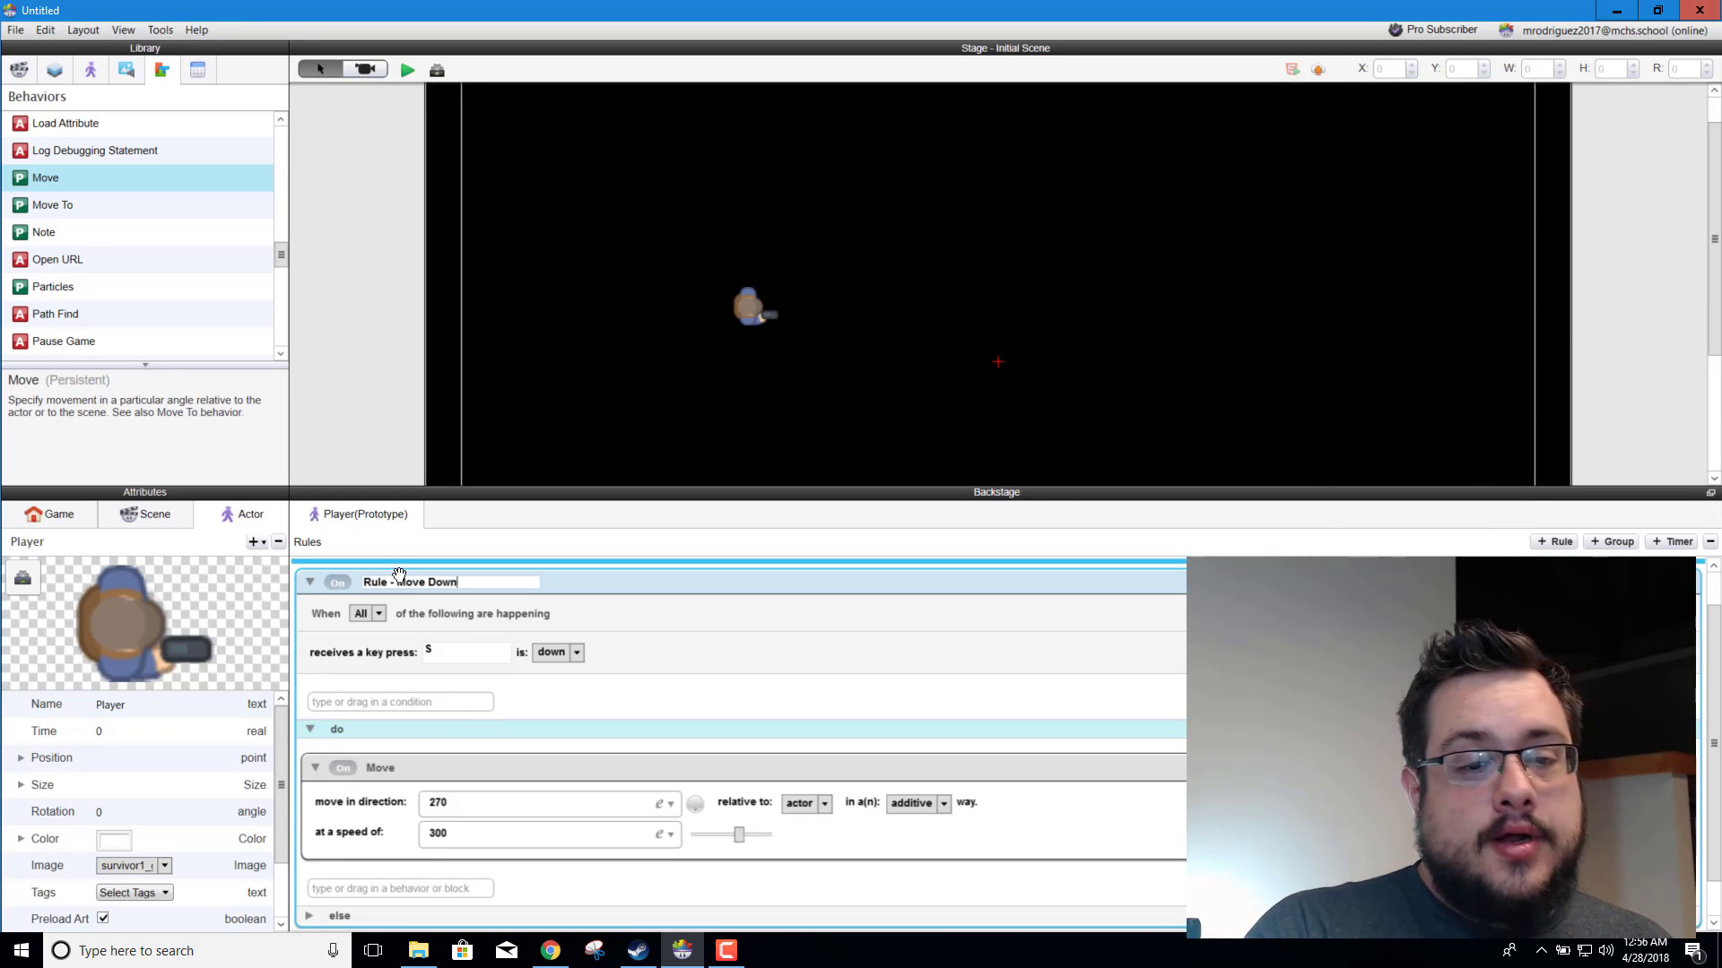
type(" Move Down")
Step: Finish naming the S key rule "Rule - Move Down" and add a new rule below it
scroll(567, 840, "down", 1)
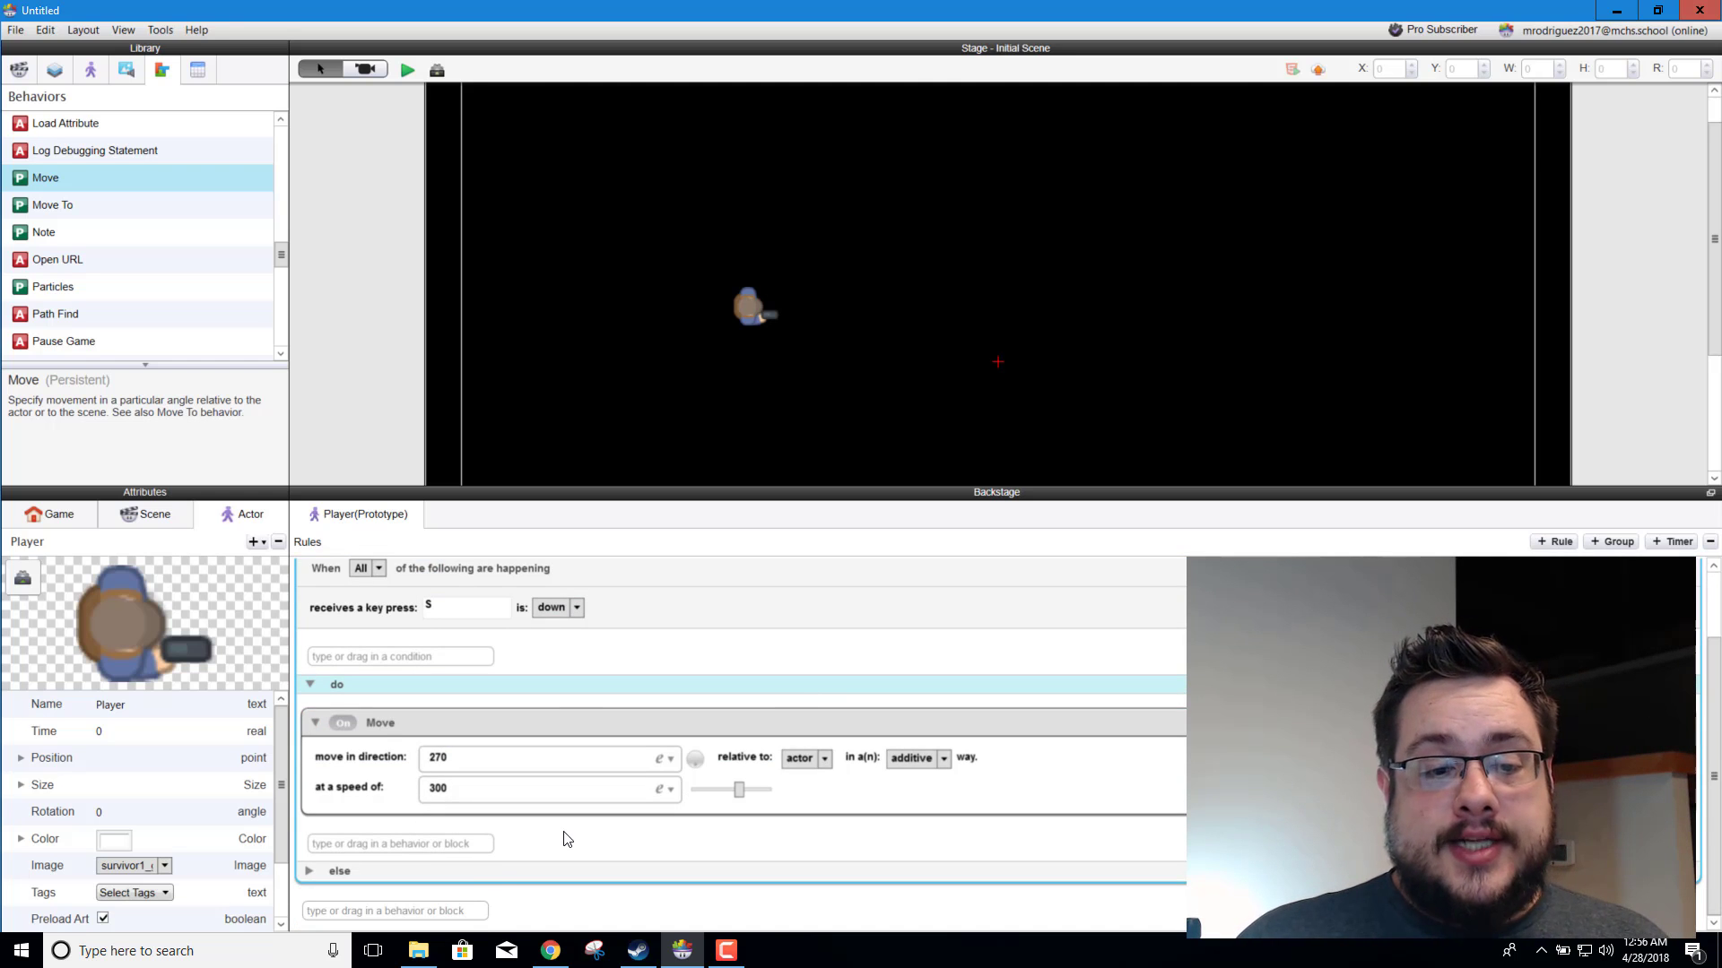
left_click(431, 911)
type("Rule")
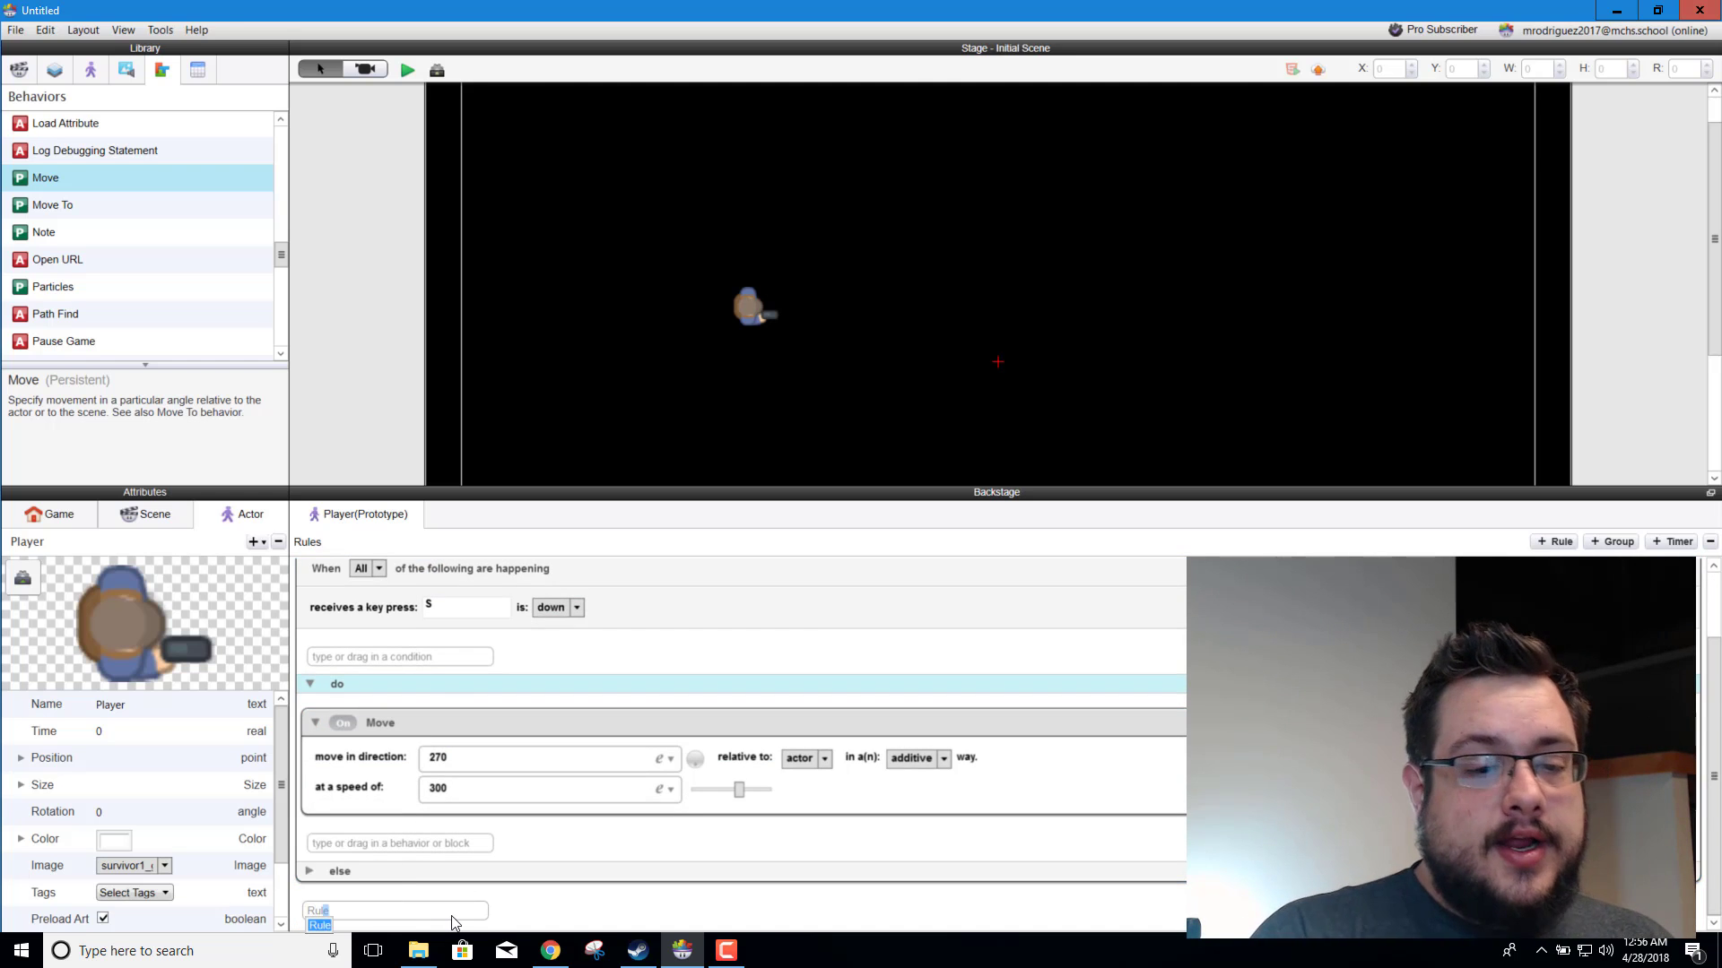
key("Return")
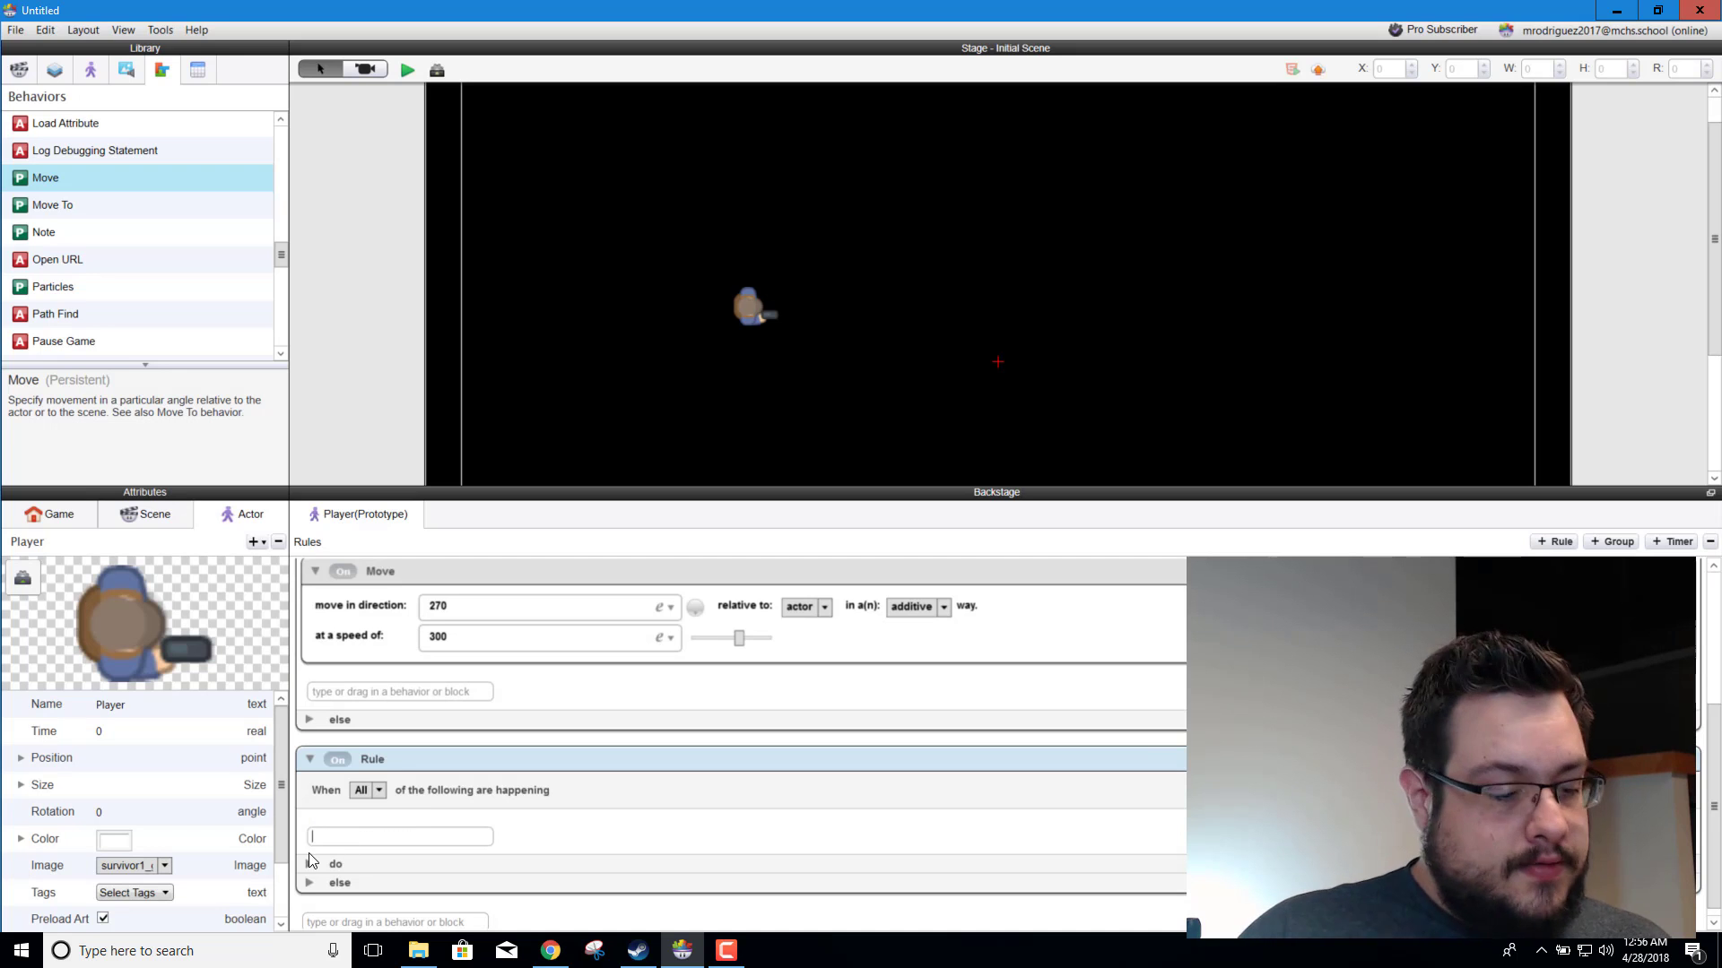
Step: Give the new rule a key press condition for the A key being down
type("key")
key("Return")
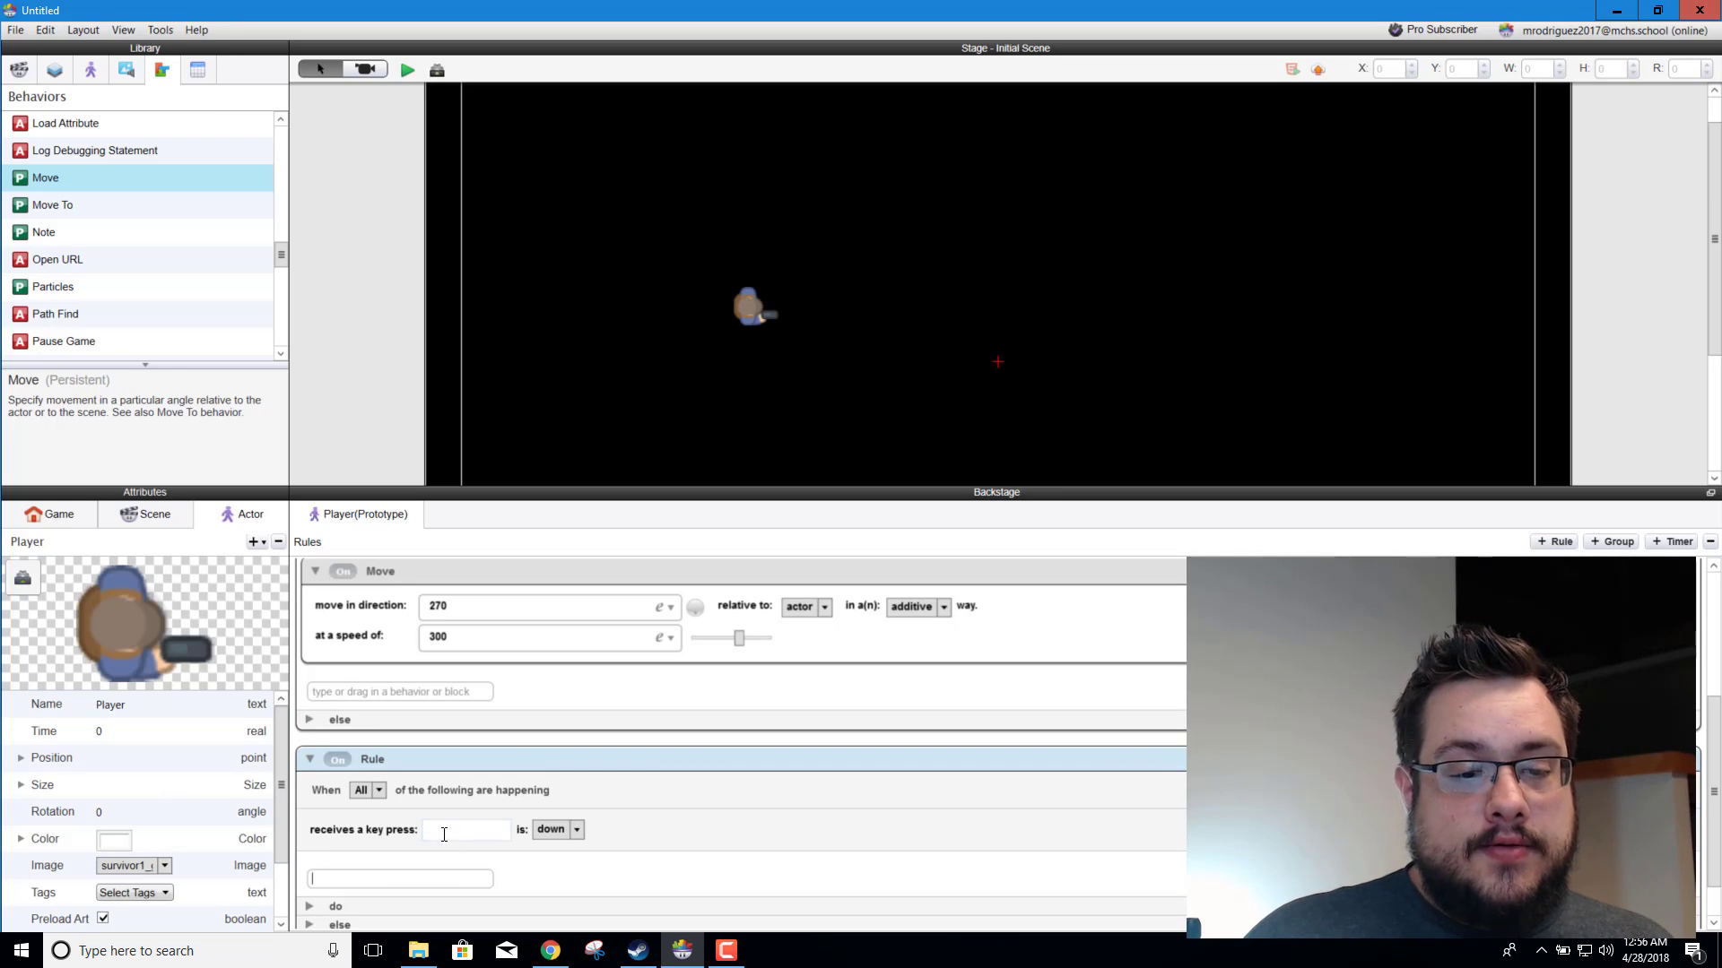
left_click(444, 834)
key("a")
Step: Add a Move behavior to the do section of the A key rule
scroll(359, 861, "down", 1)
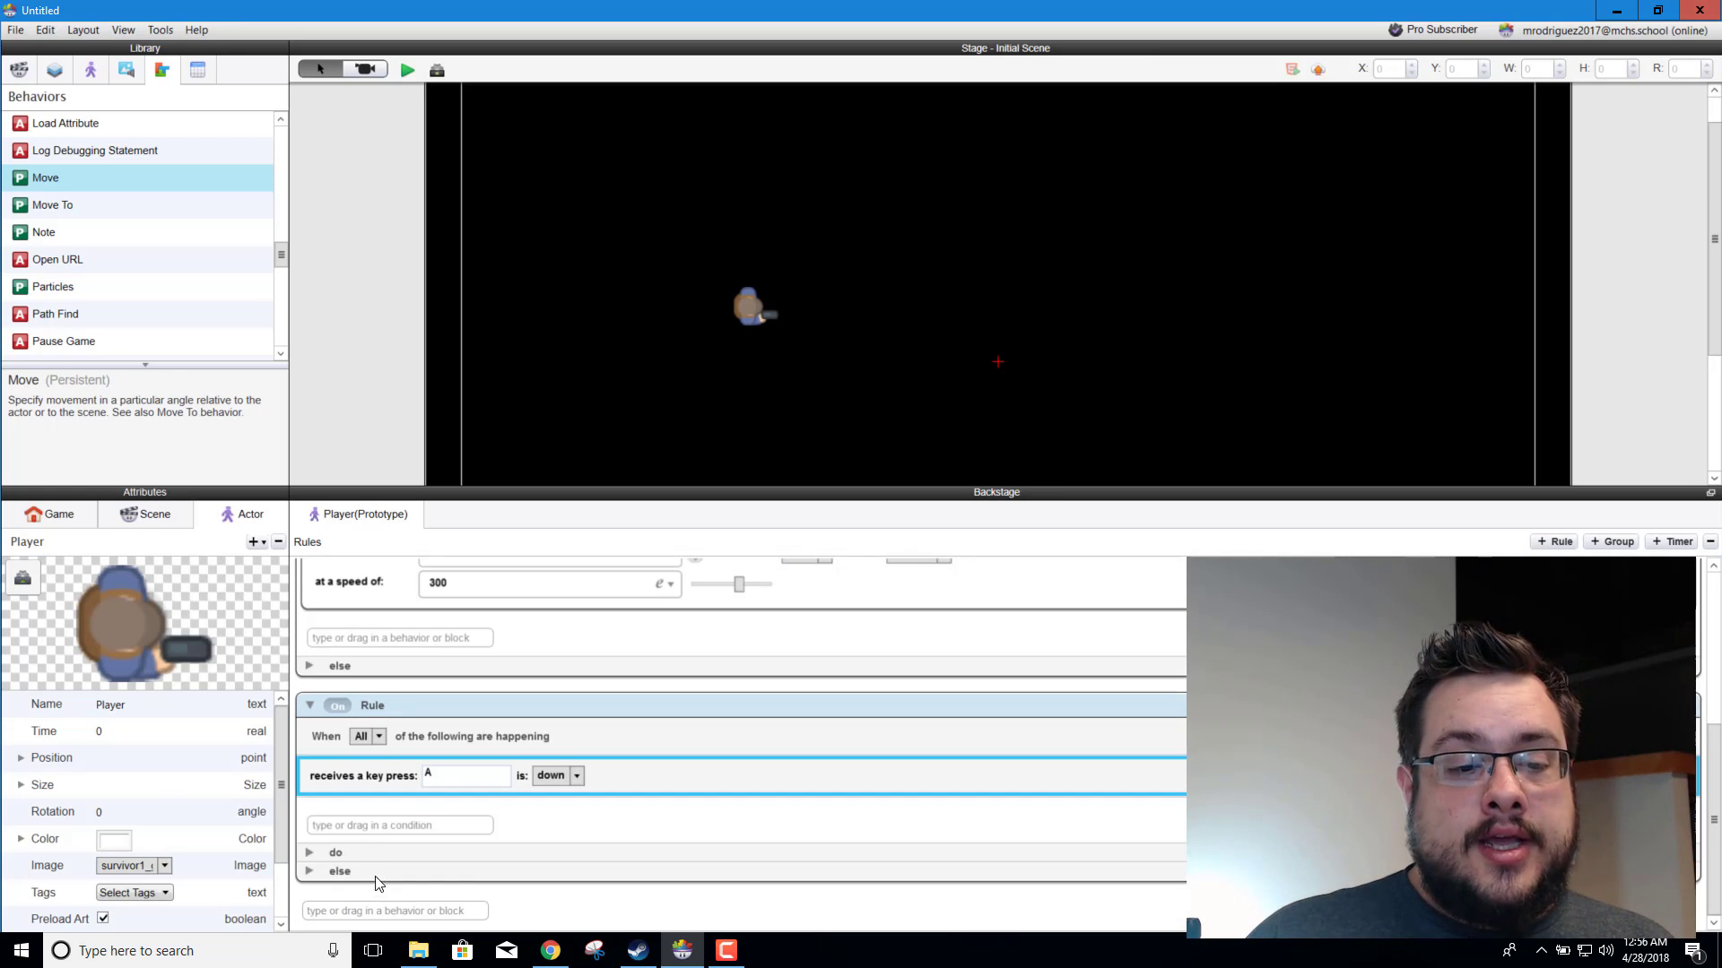
left_click(311, 853)
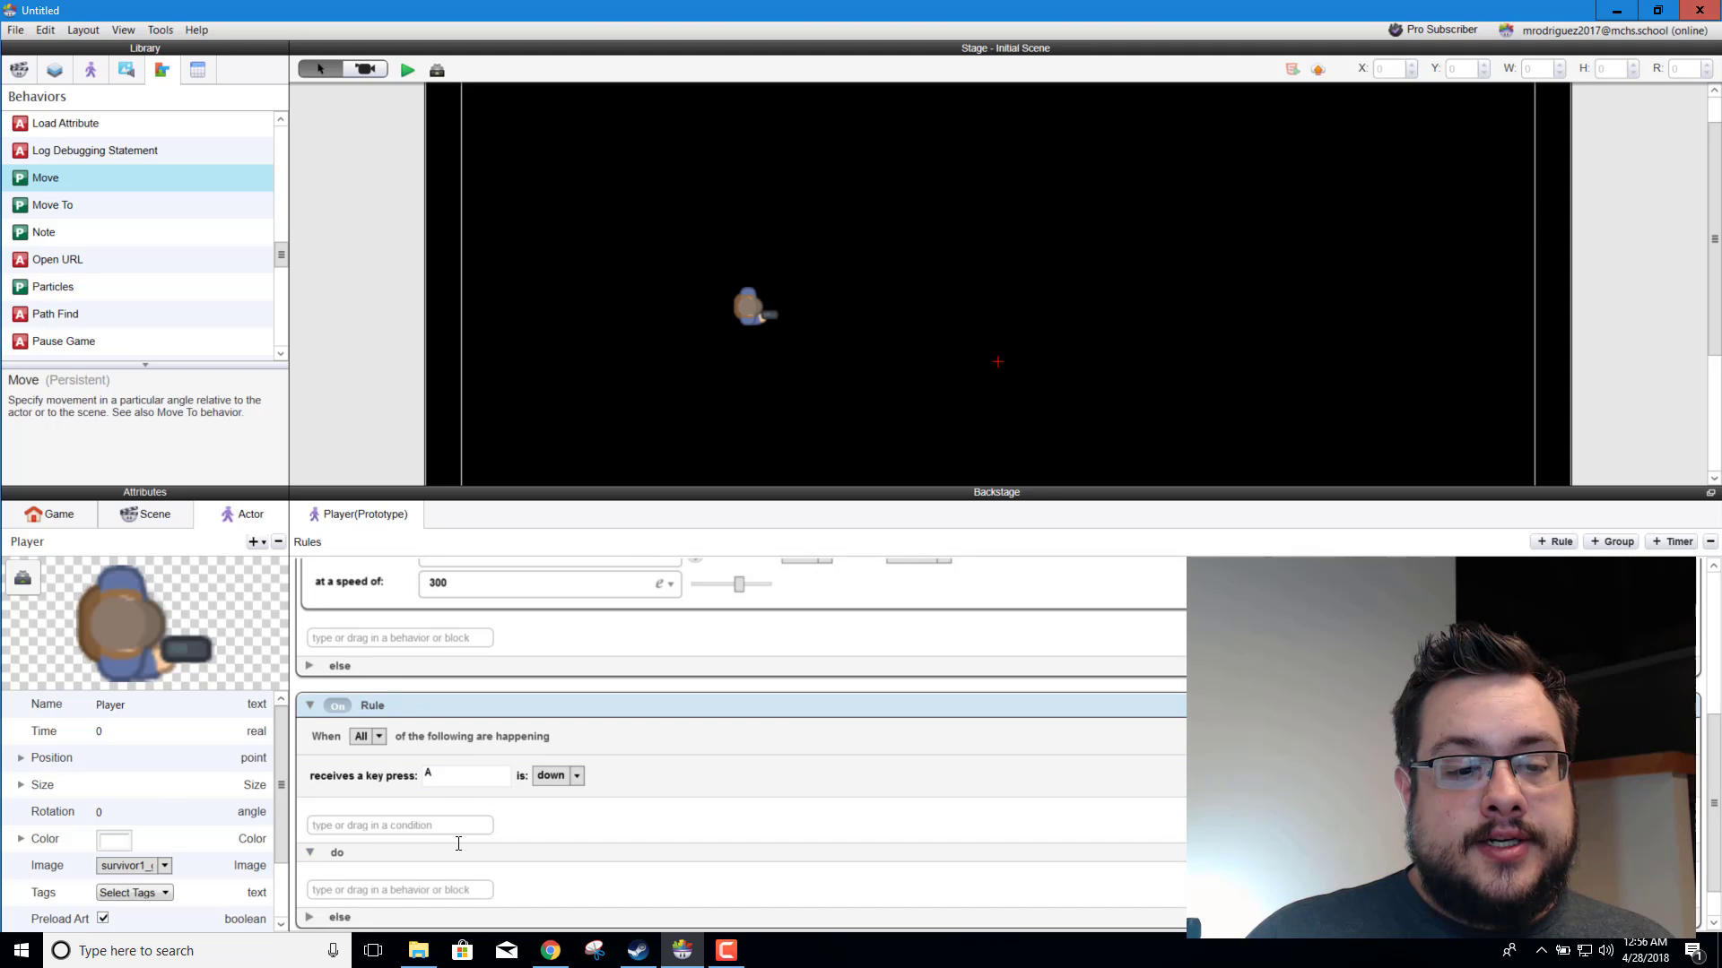
scroll(444, 842, "down", 1)
left_click(439, 842)
type("move")
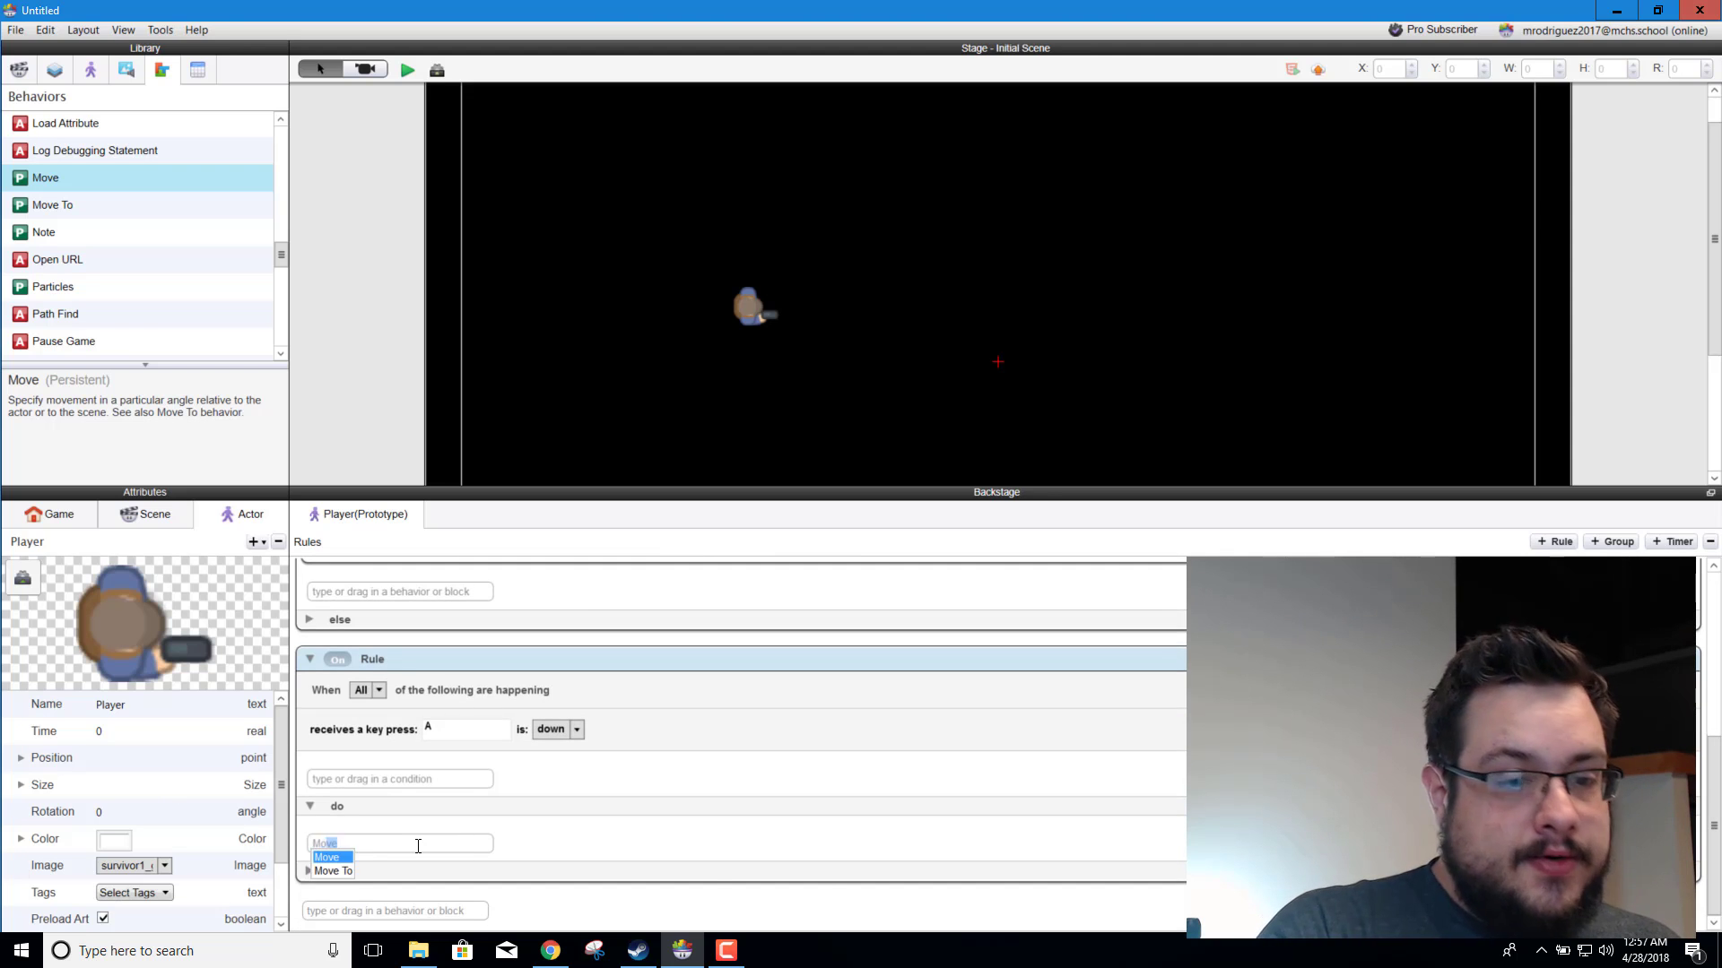
key("Return")
Step: Set the A key rule's Move behavior to direction 180, relative to the scene
scroll(511, 843, "down", 3)
scroll(521, 800, "up", 1)
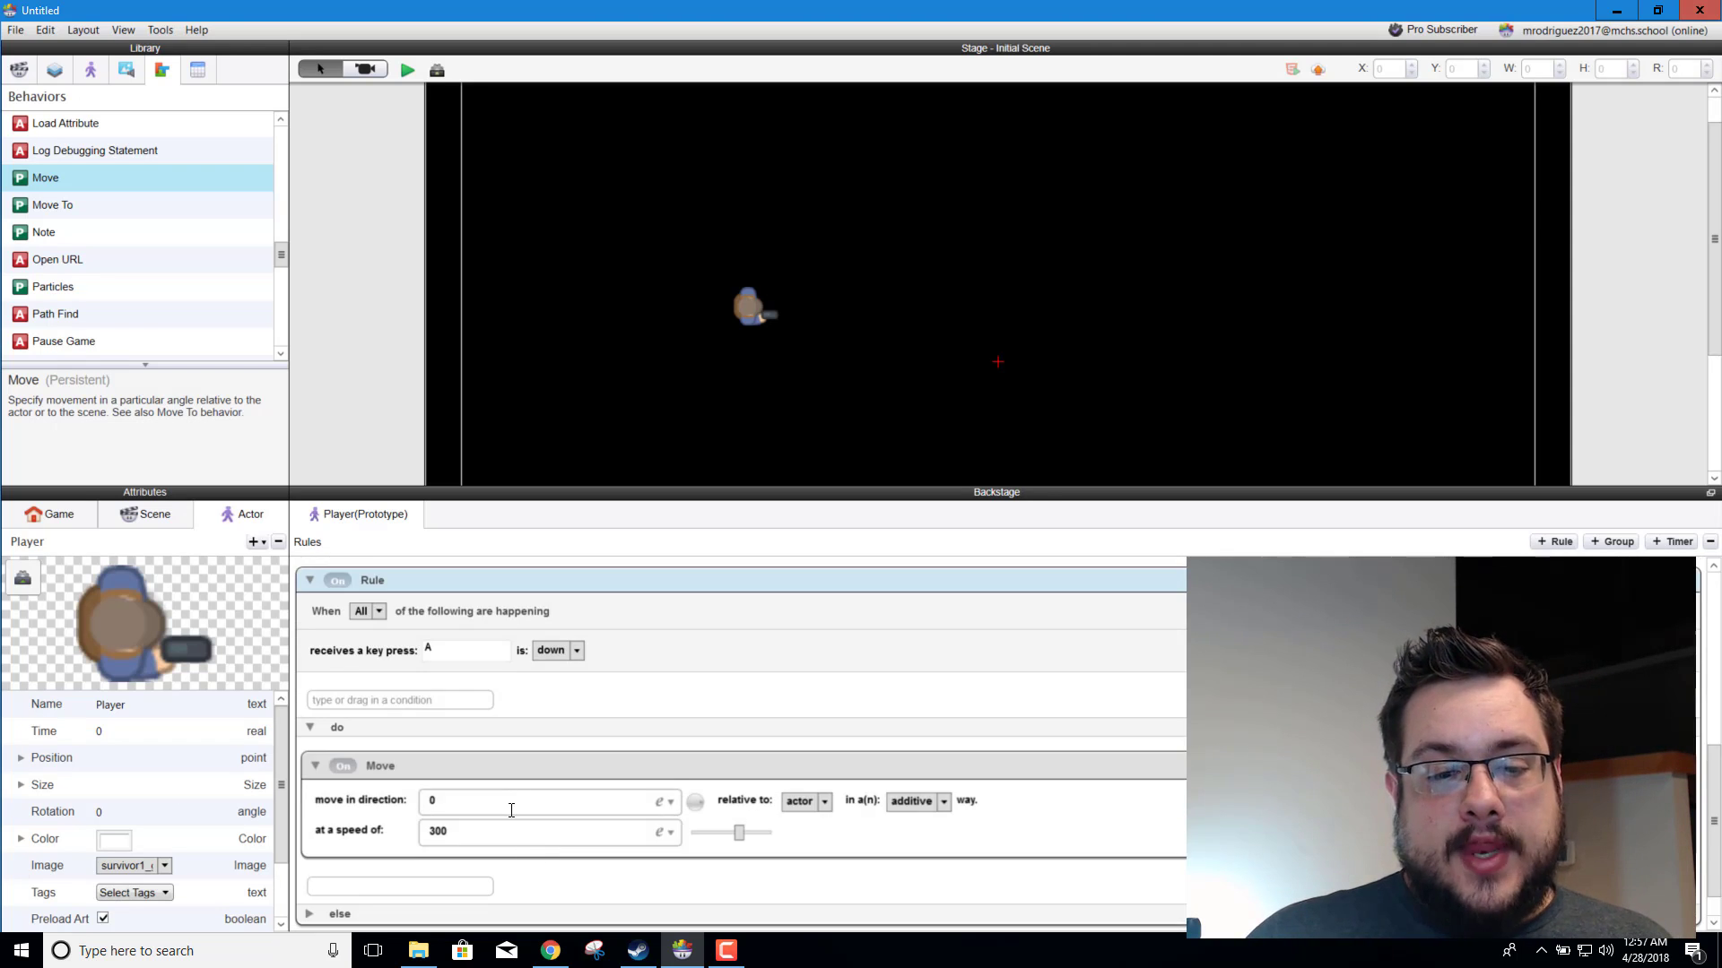
left_click_drag(696, 805, 647, 806)
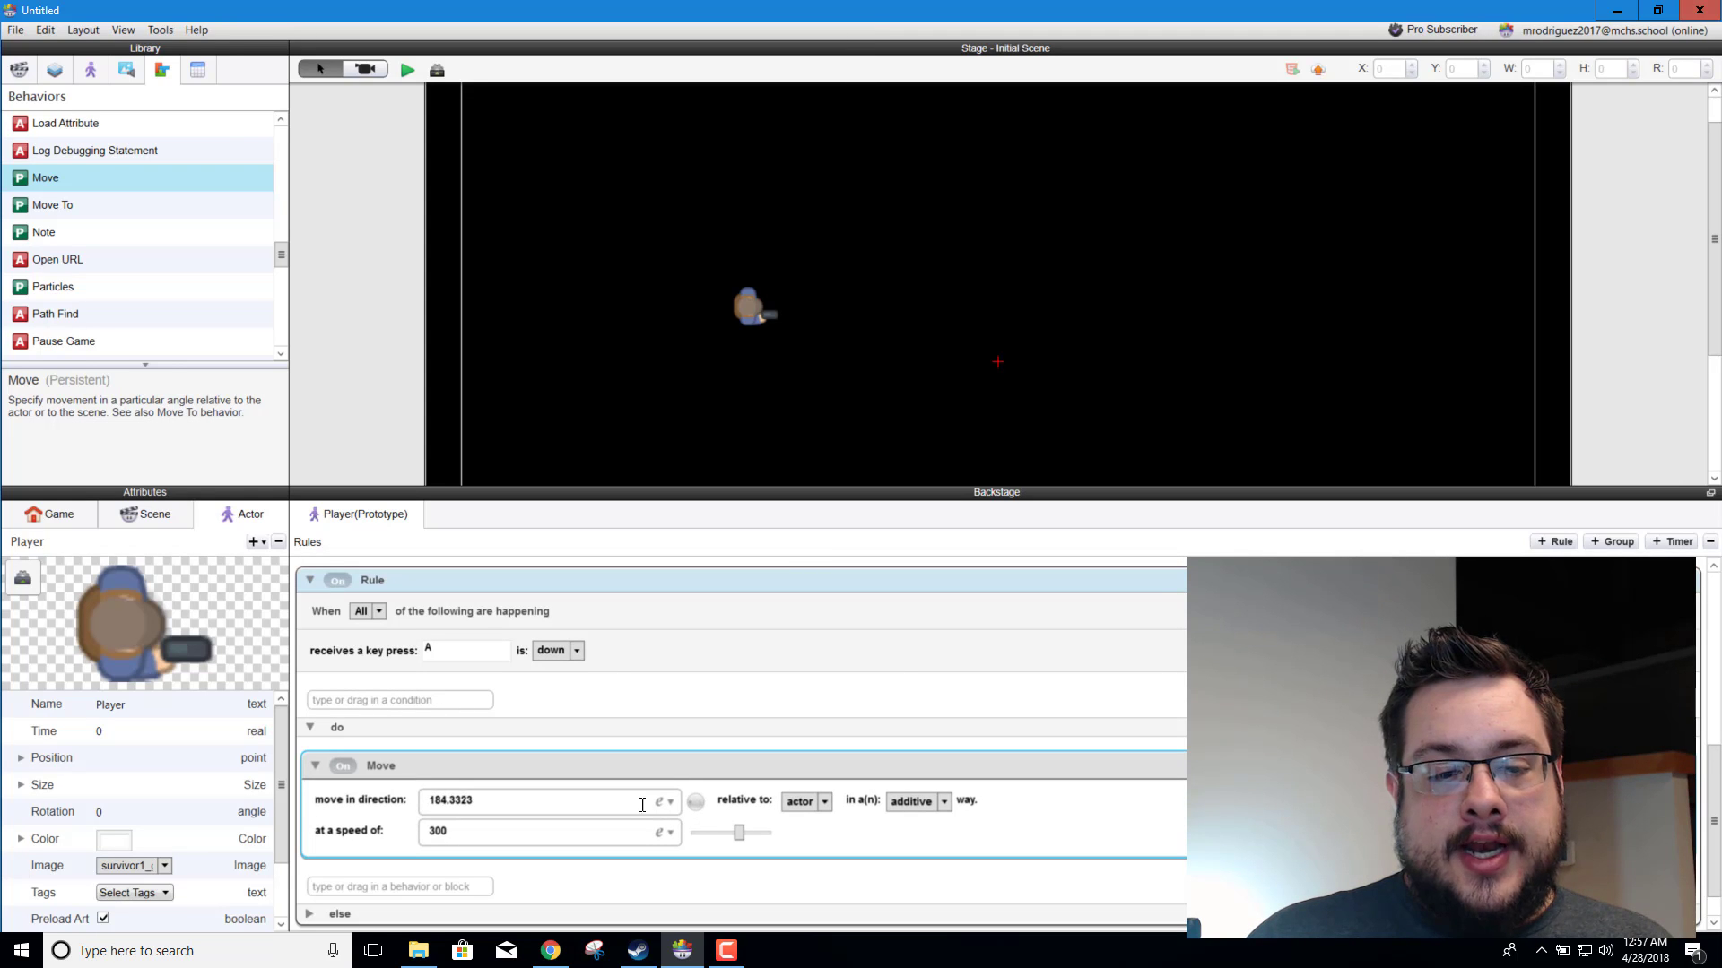
left_click_drag(488, 803, 336, 821)
type("180")
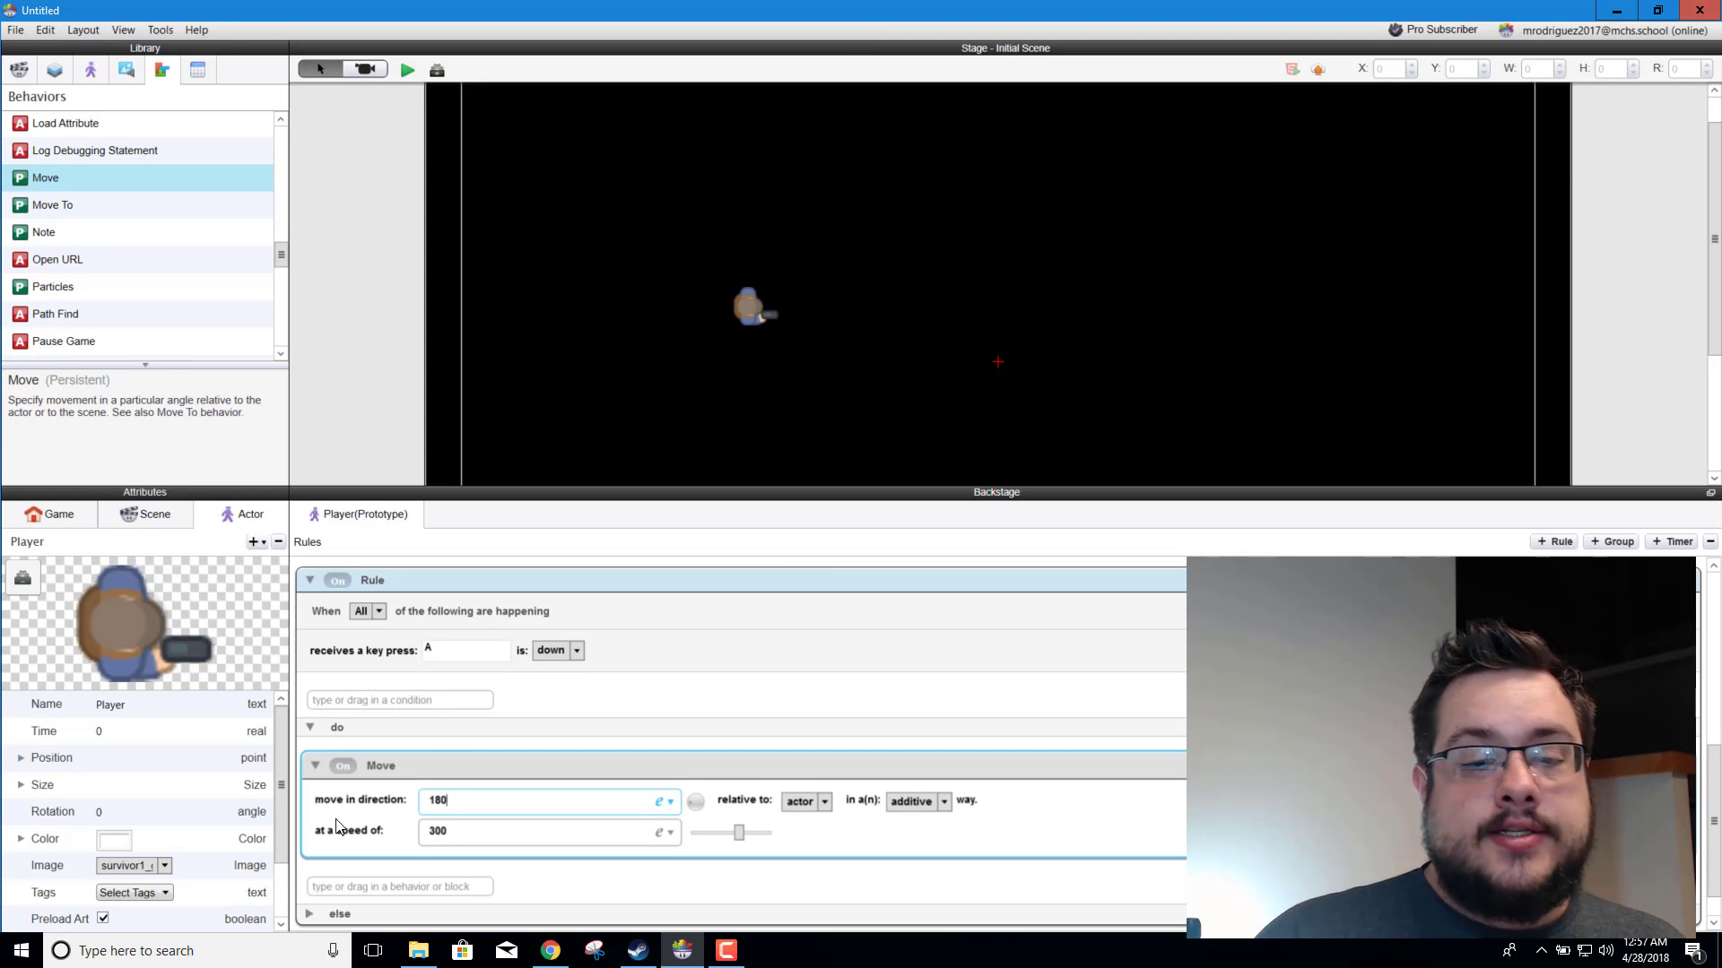
left_click(800, 800)
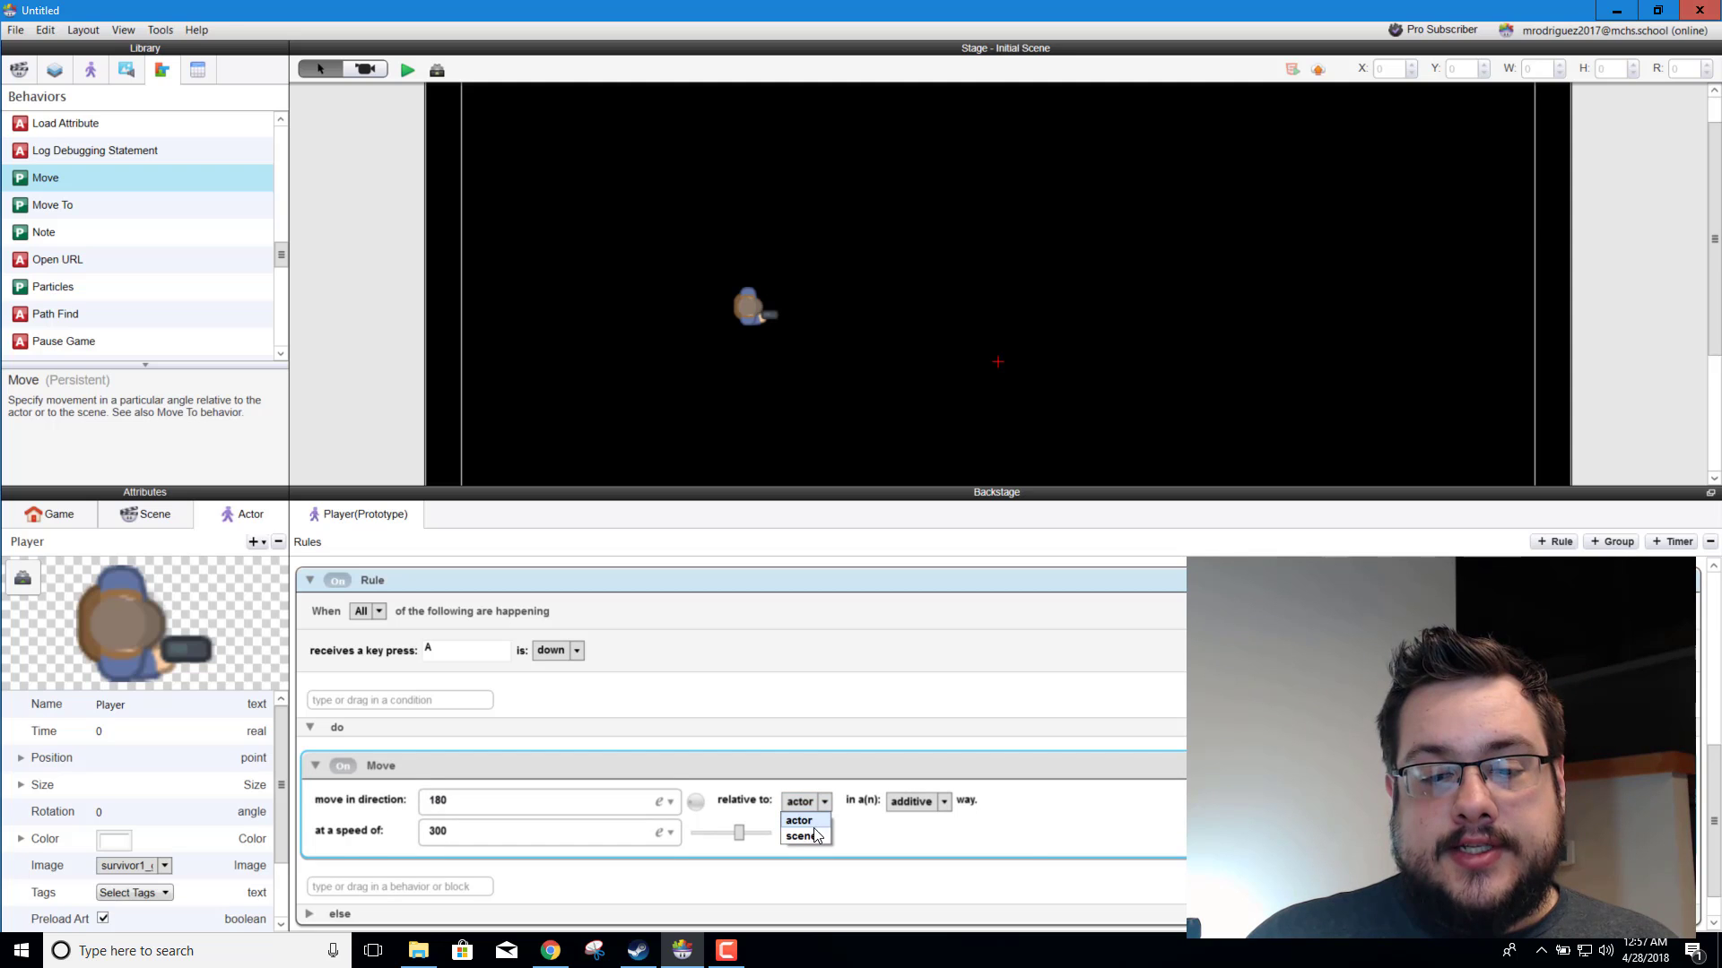
left_click(801, 836)
Step: Make the Move Down rule's Move behavior relative to the scene and check the same setting in the Move Up rule
scroll(820, 692, "down", 6)
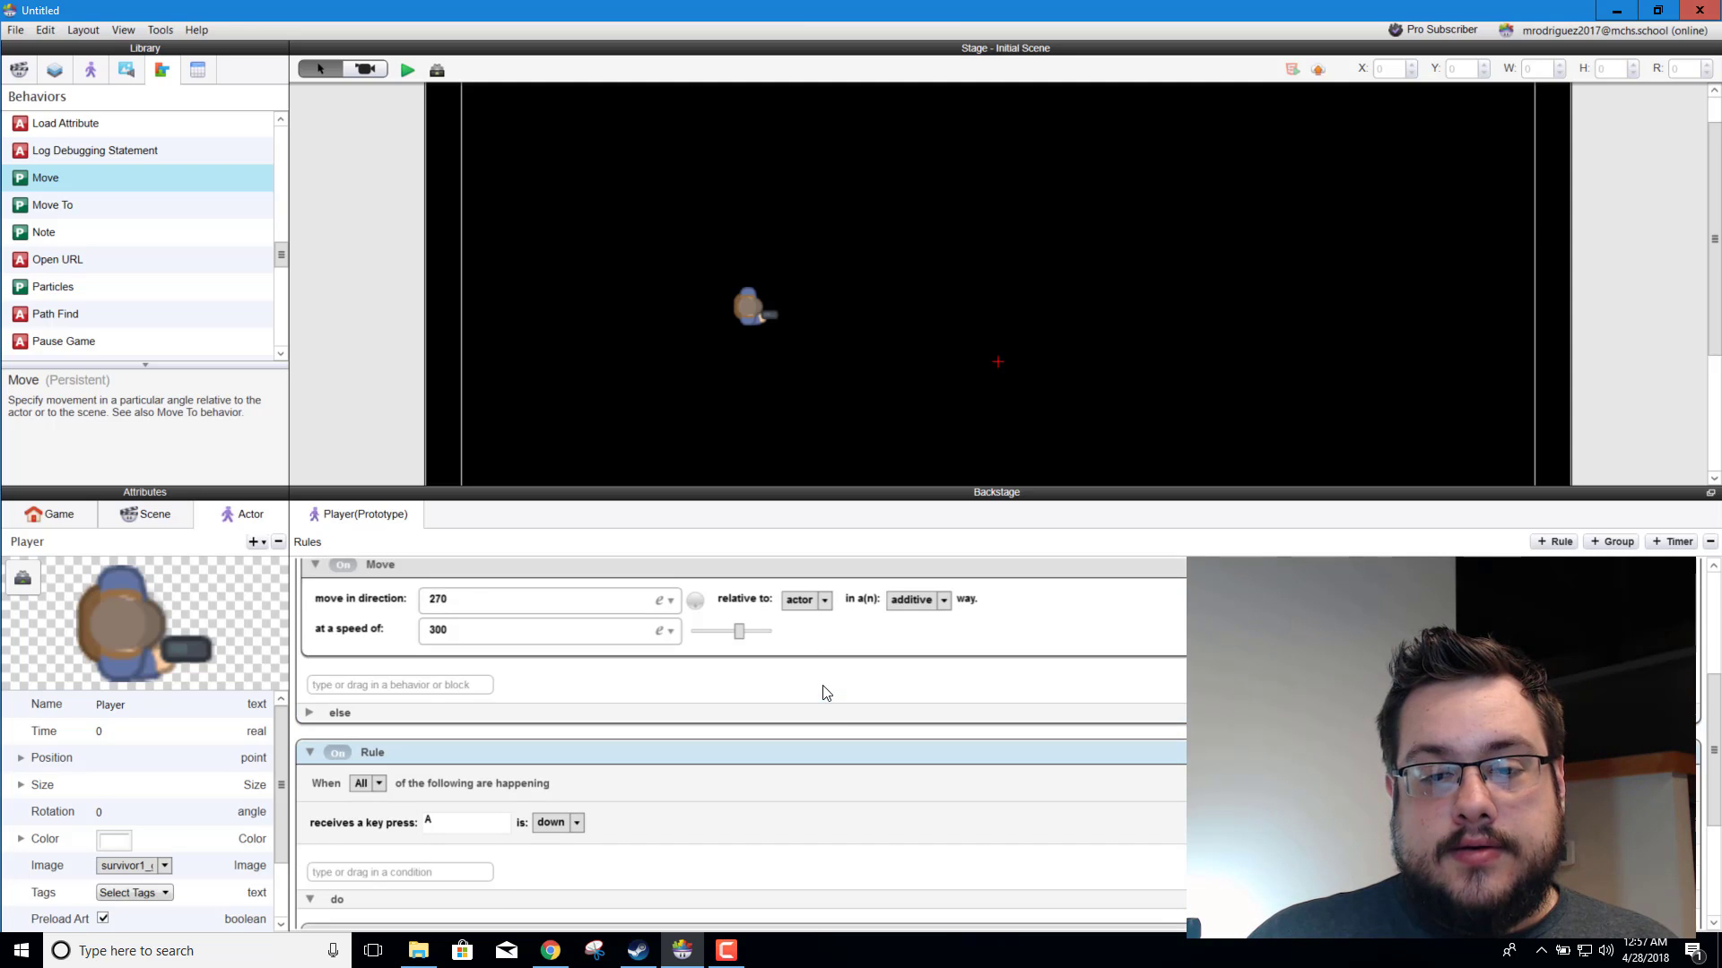
left_click(807, 600)
left_click(816, 640)
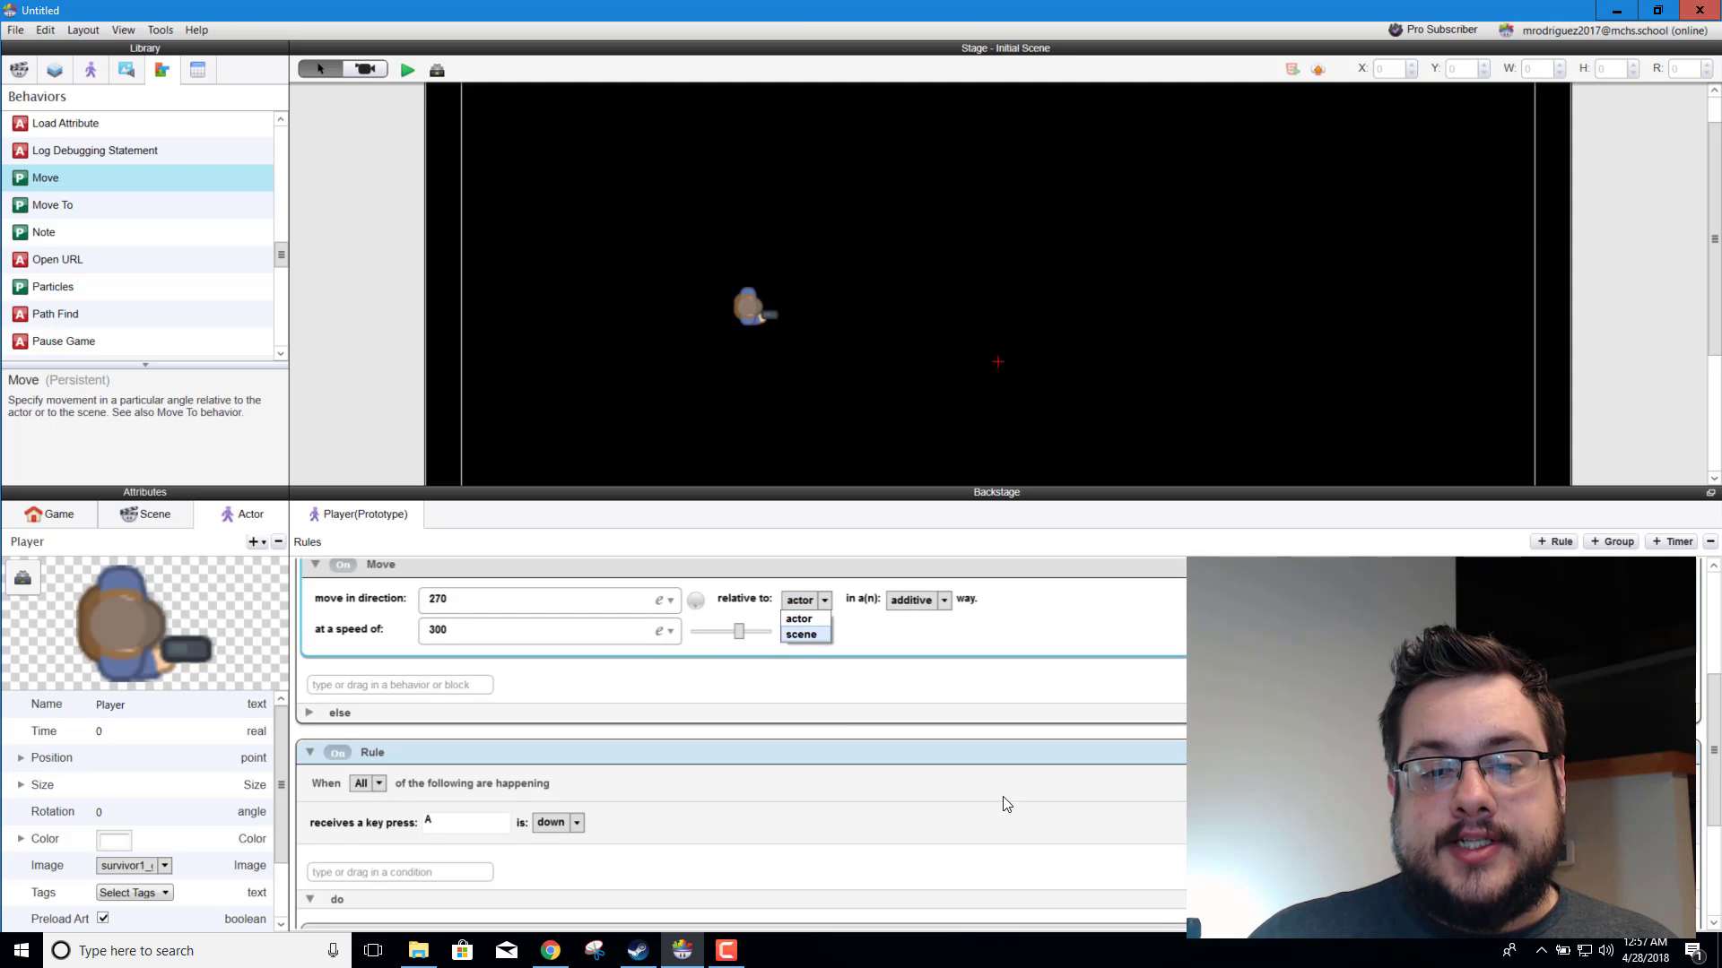
scroll(815, 661, "up", 5)
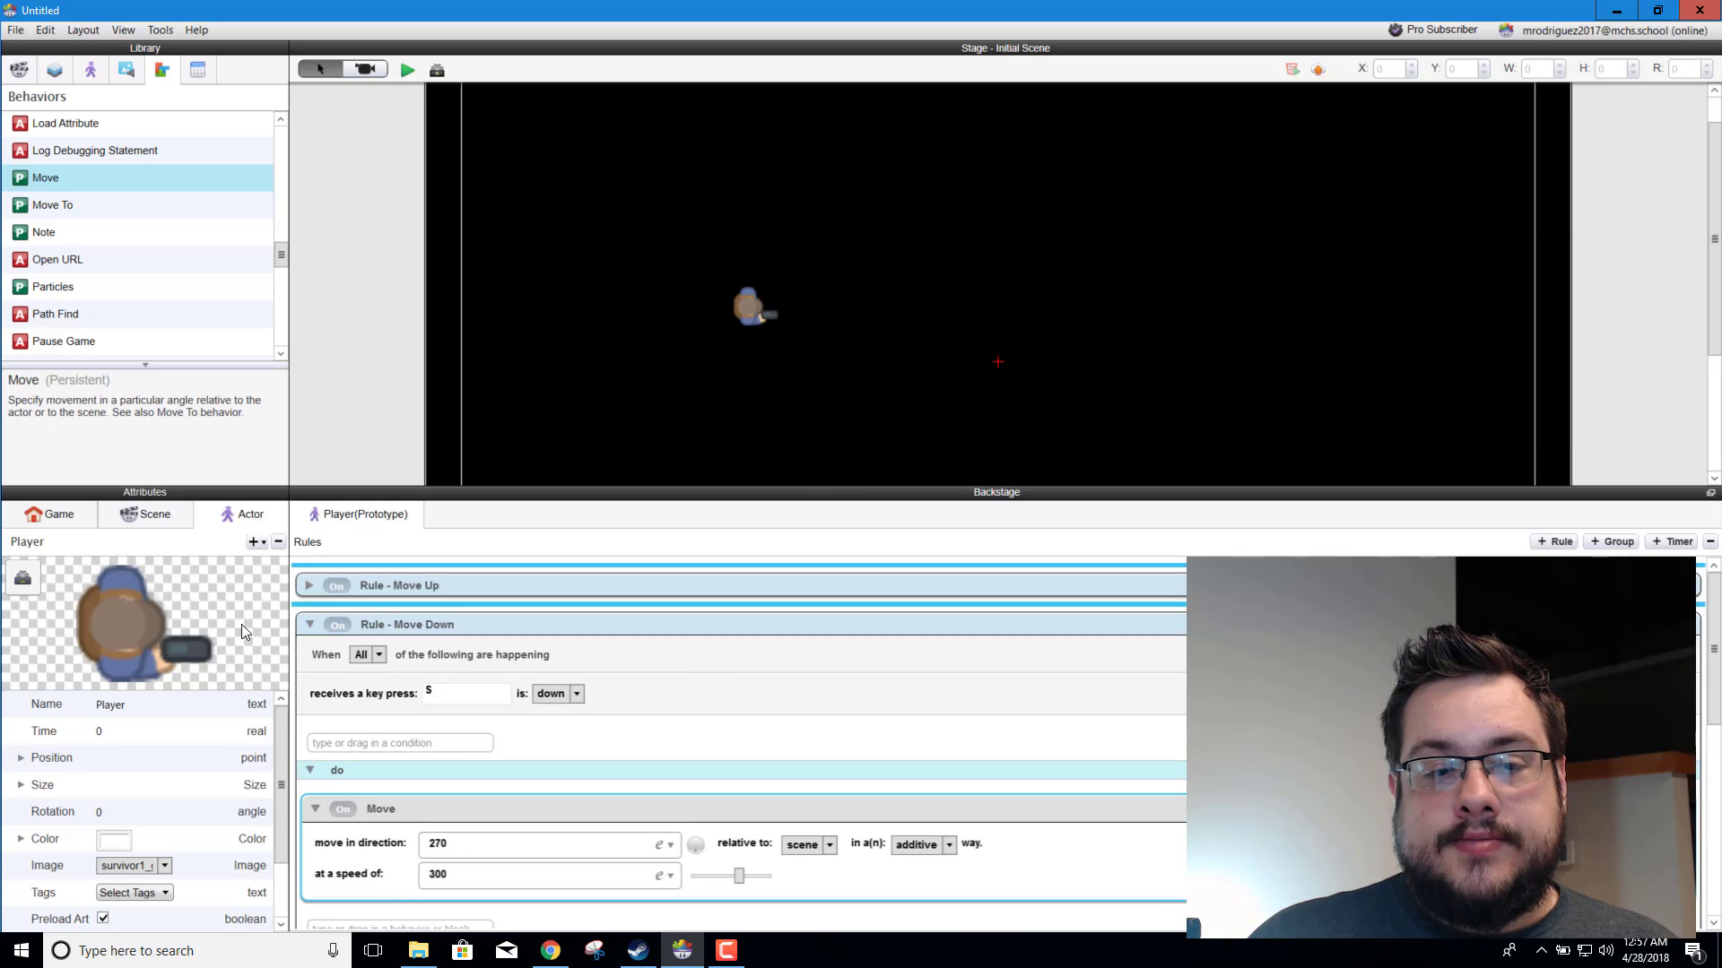
left_click(310, 587)
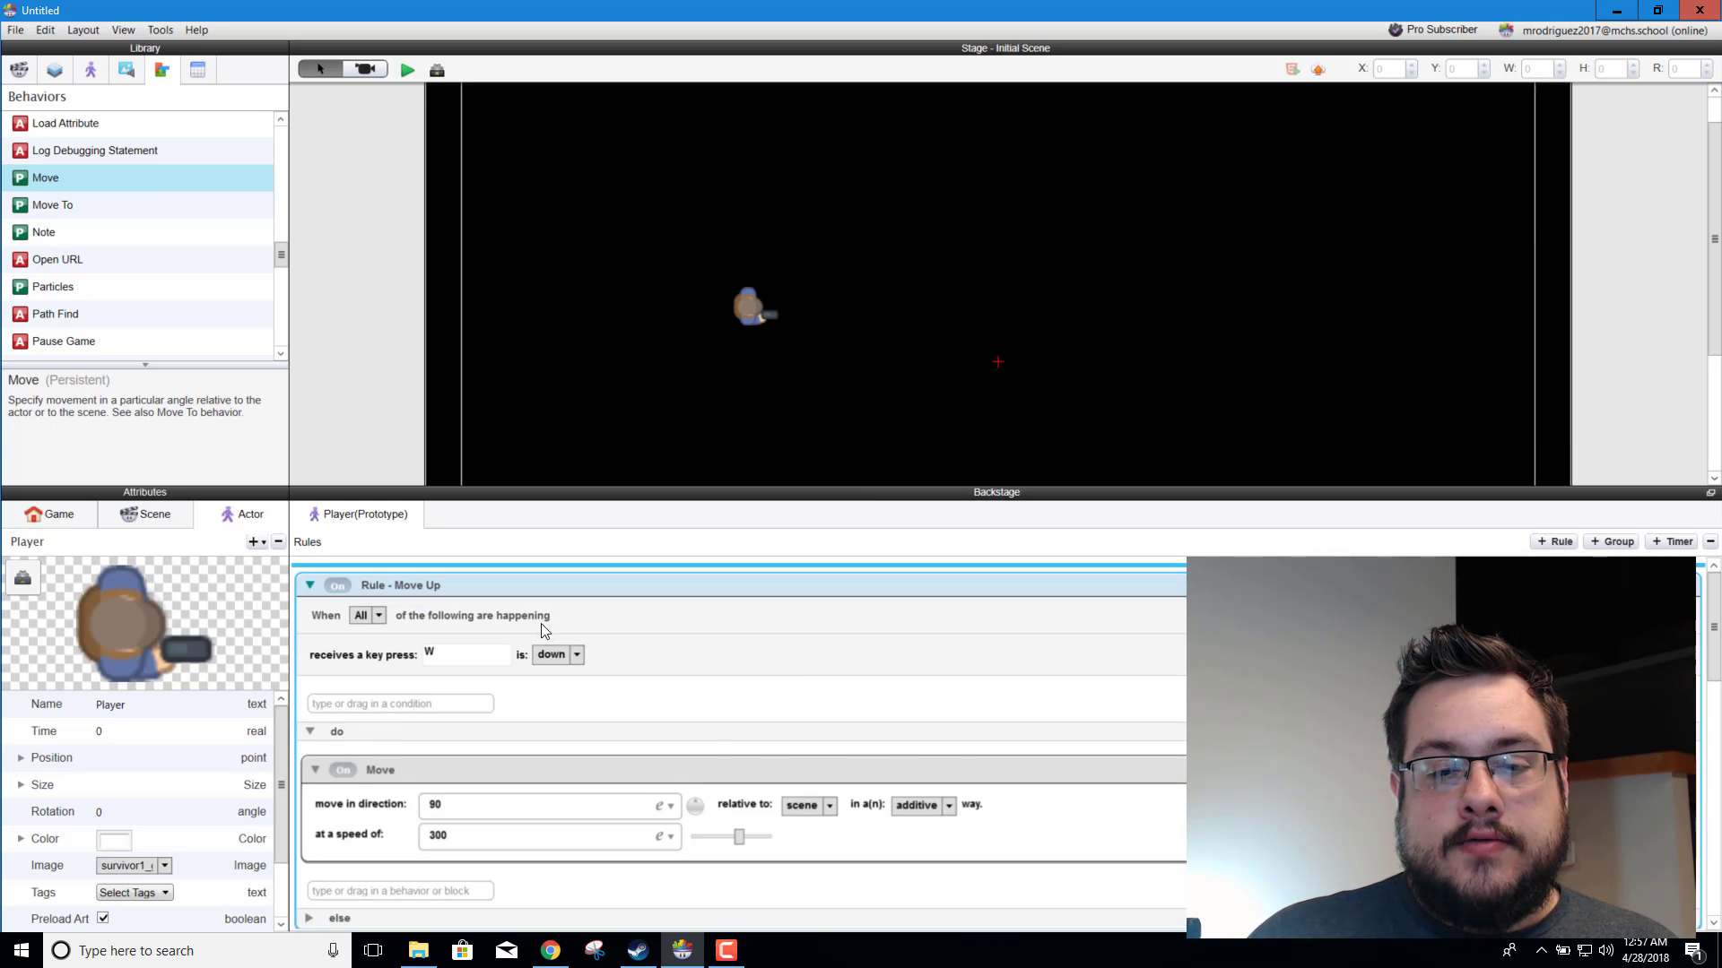
scroll(807, 689, "down", 2)
scroll(1047, 713, "down", 8)
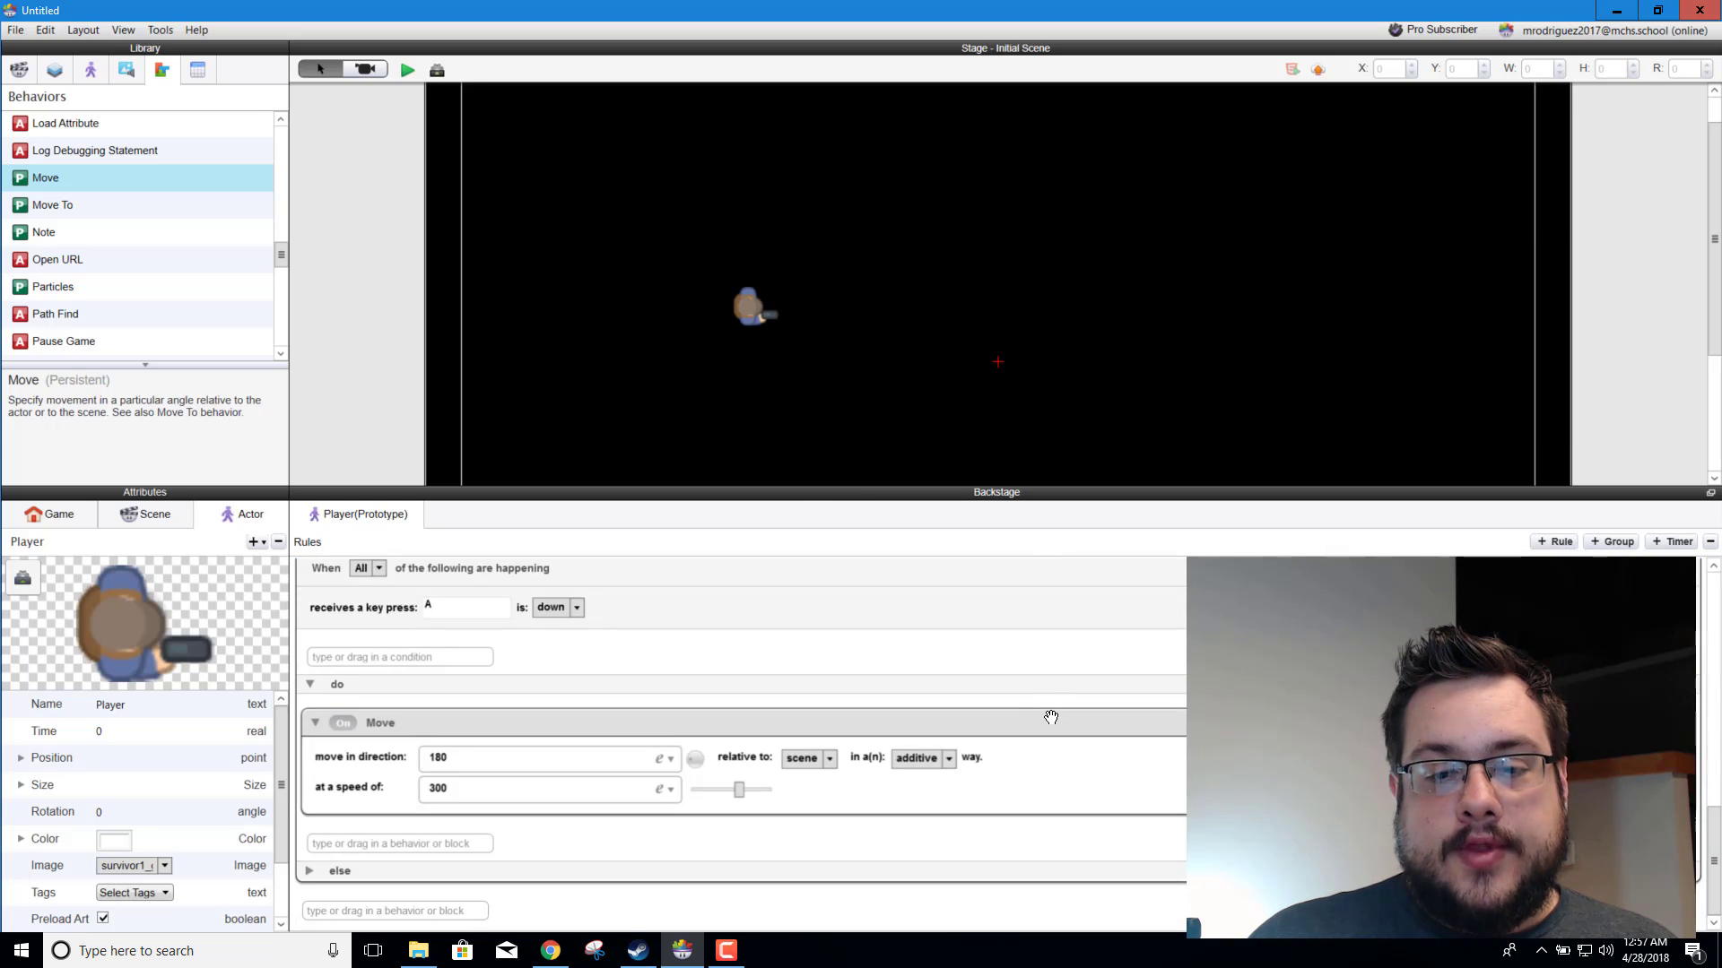
Step: Rename the A key rule to "Rule - Move Left"
scroll(545, 910, "up", 3)
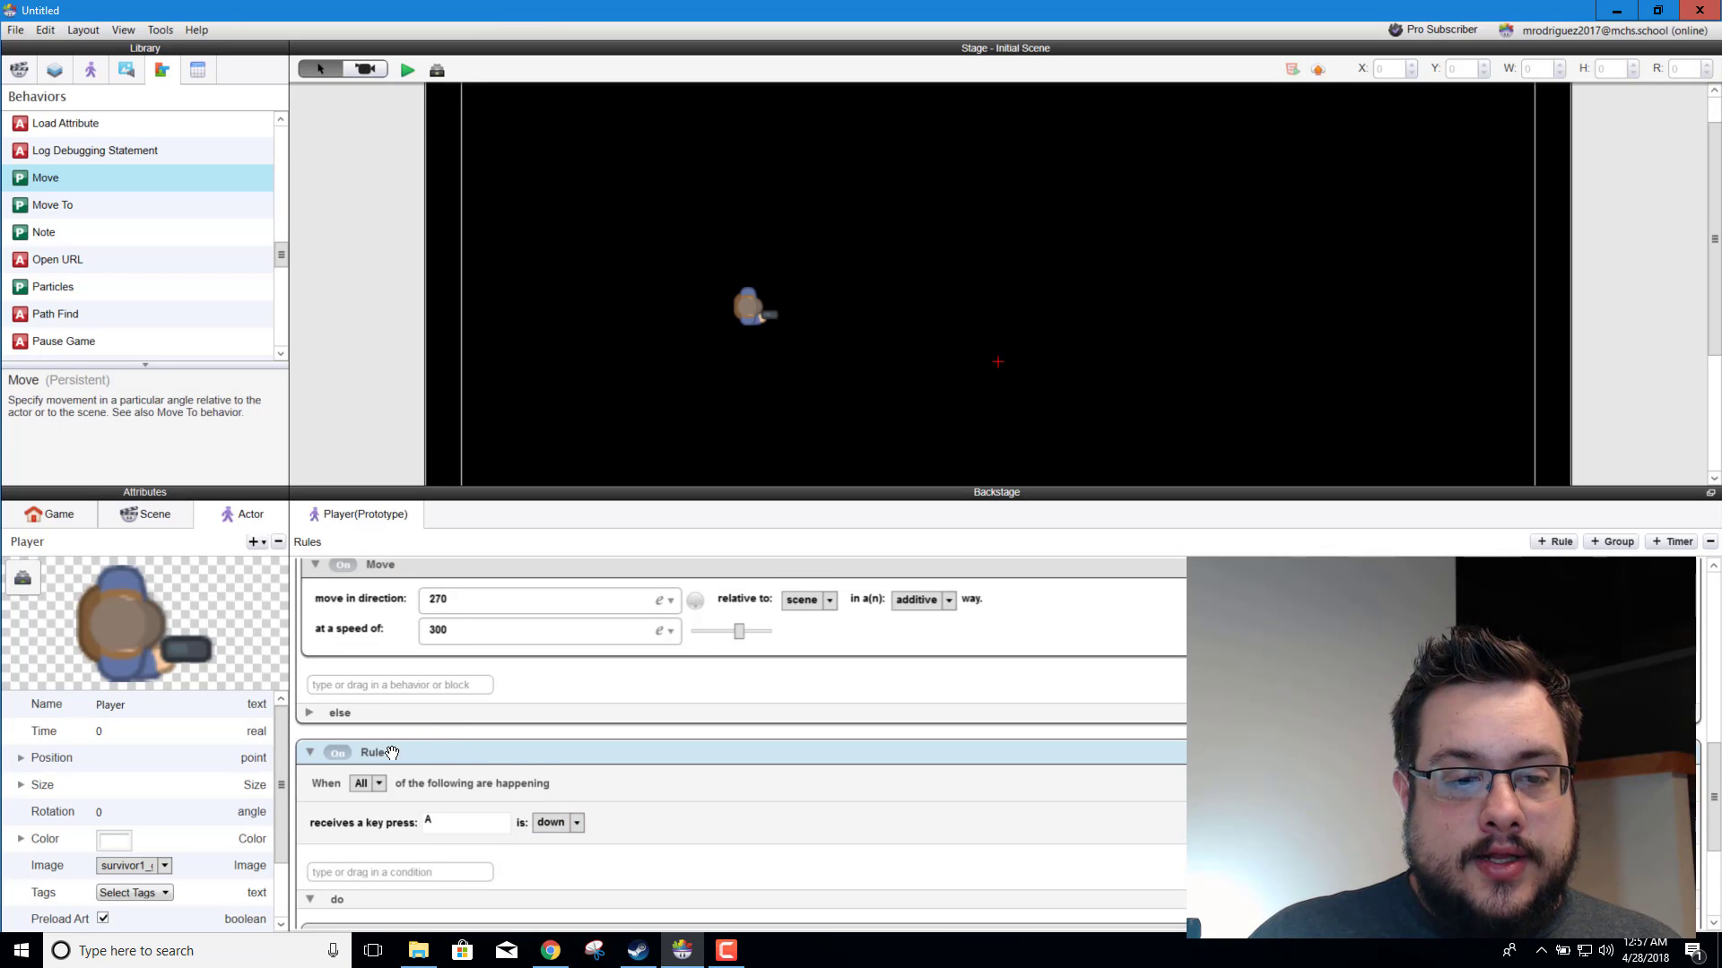
double_click(416, 750)
type("Rule - M")
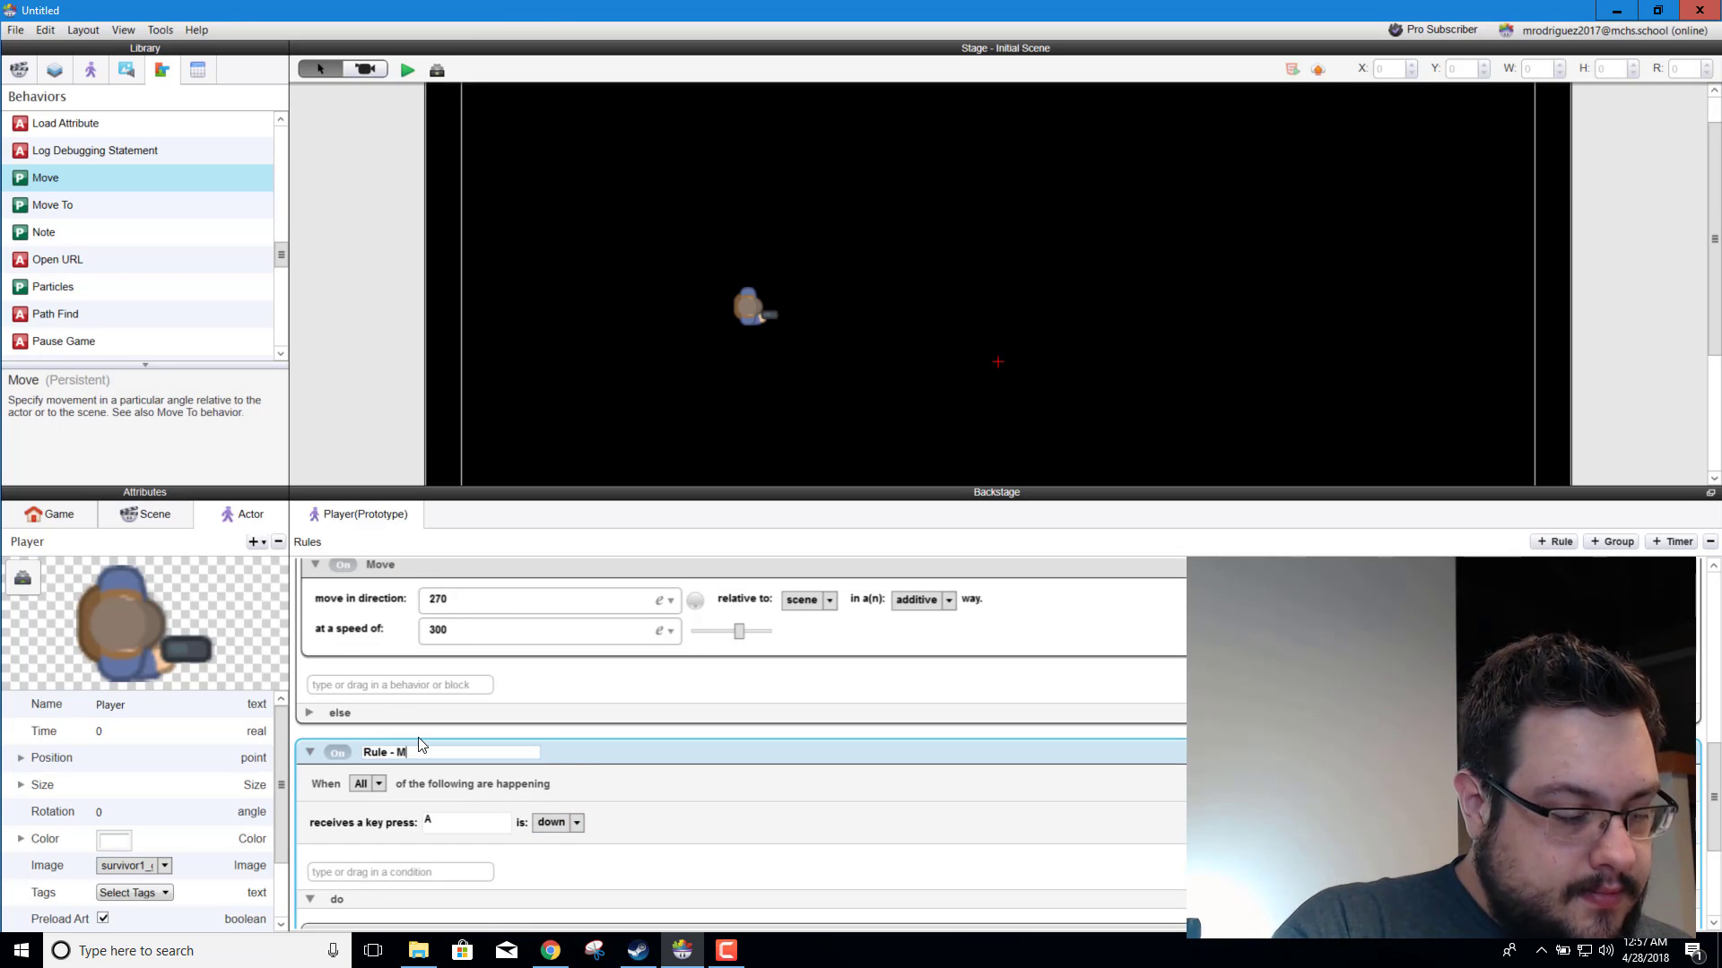
type("ove Left")
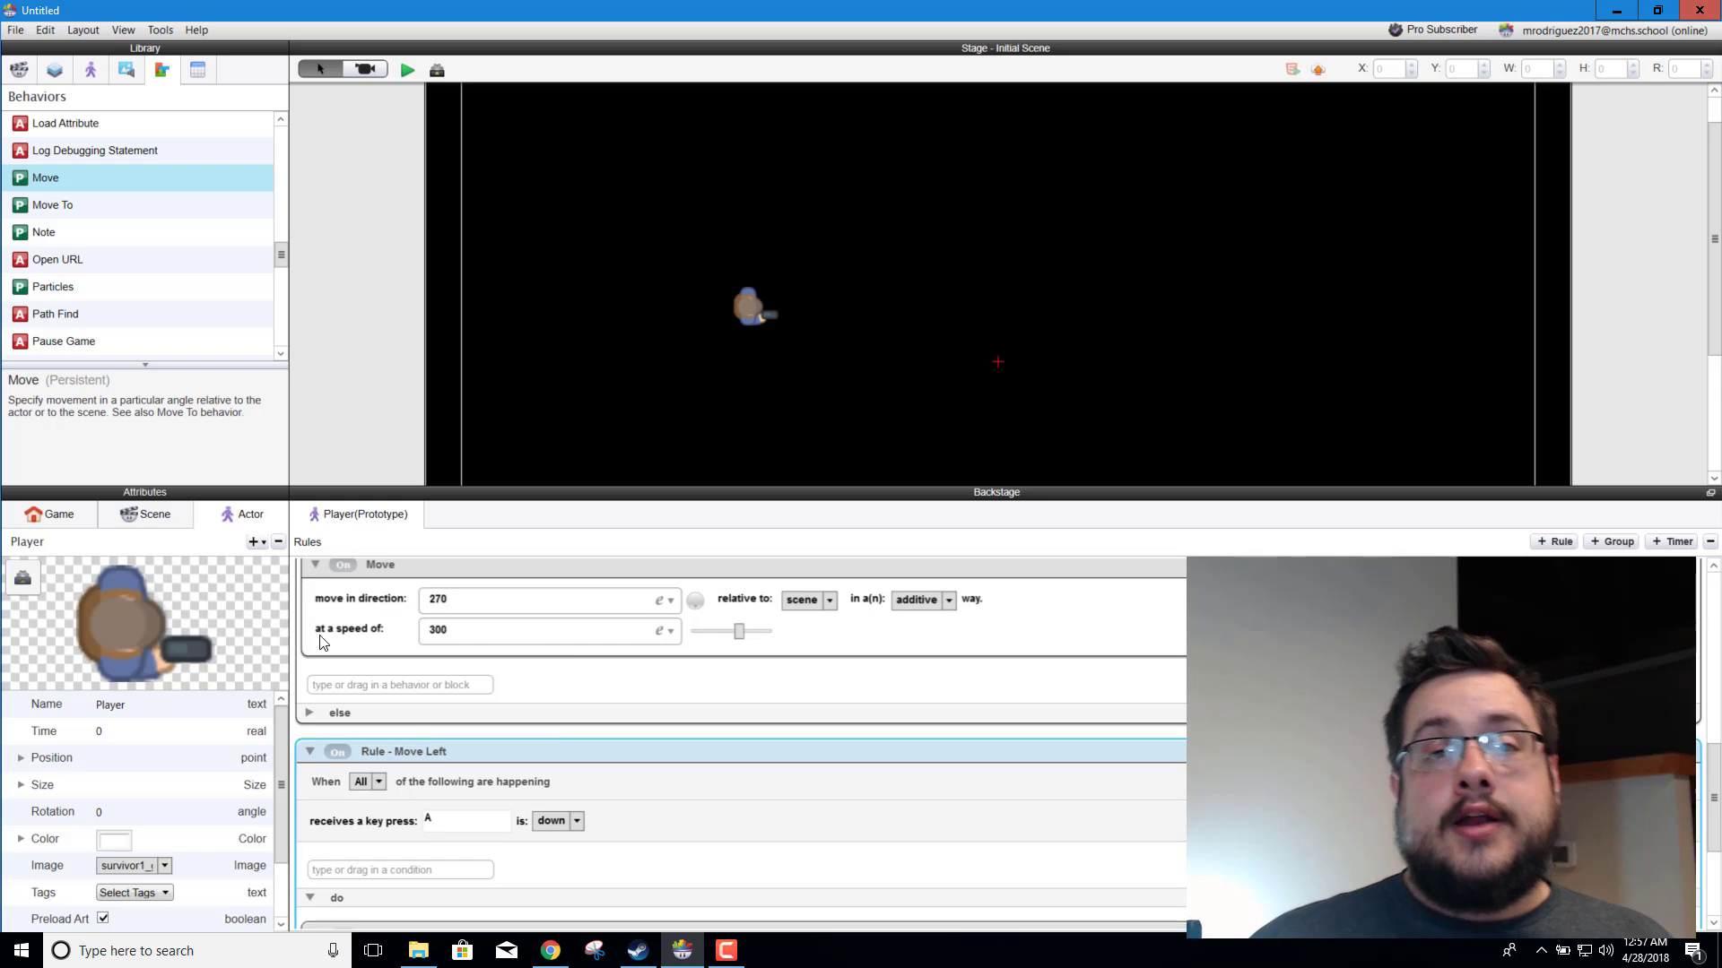
Step: Add a new rule below Move Left with a key press condition for the D key being down
scroll(511, 732, "down", 3)
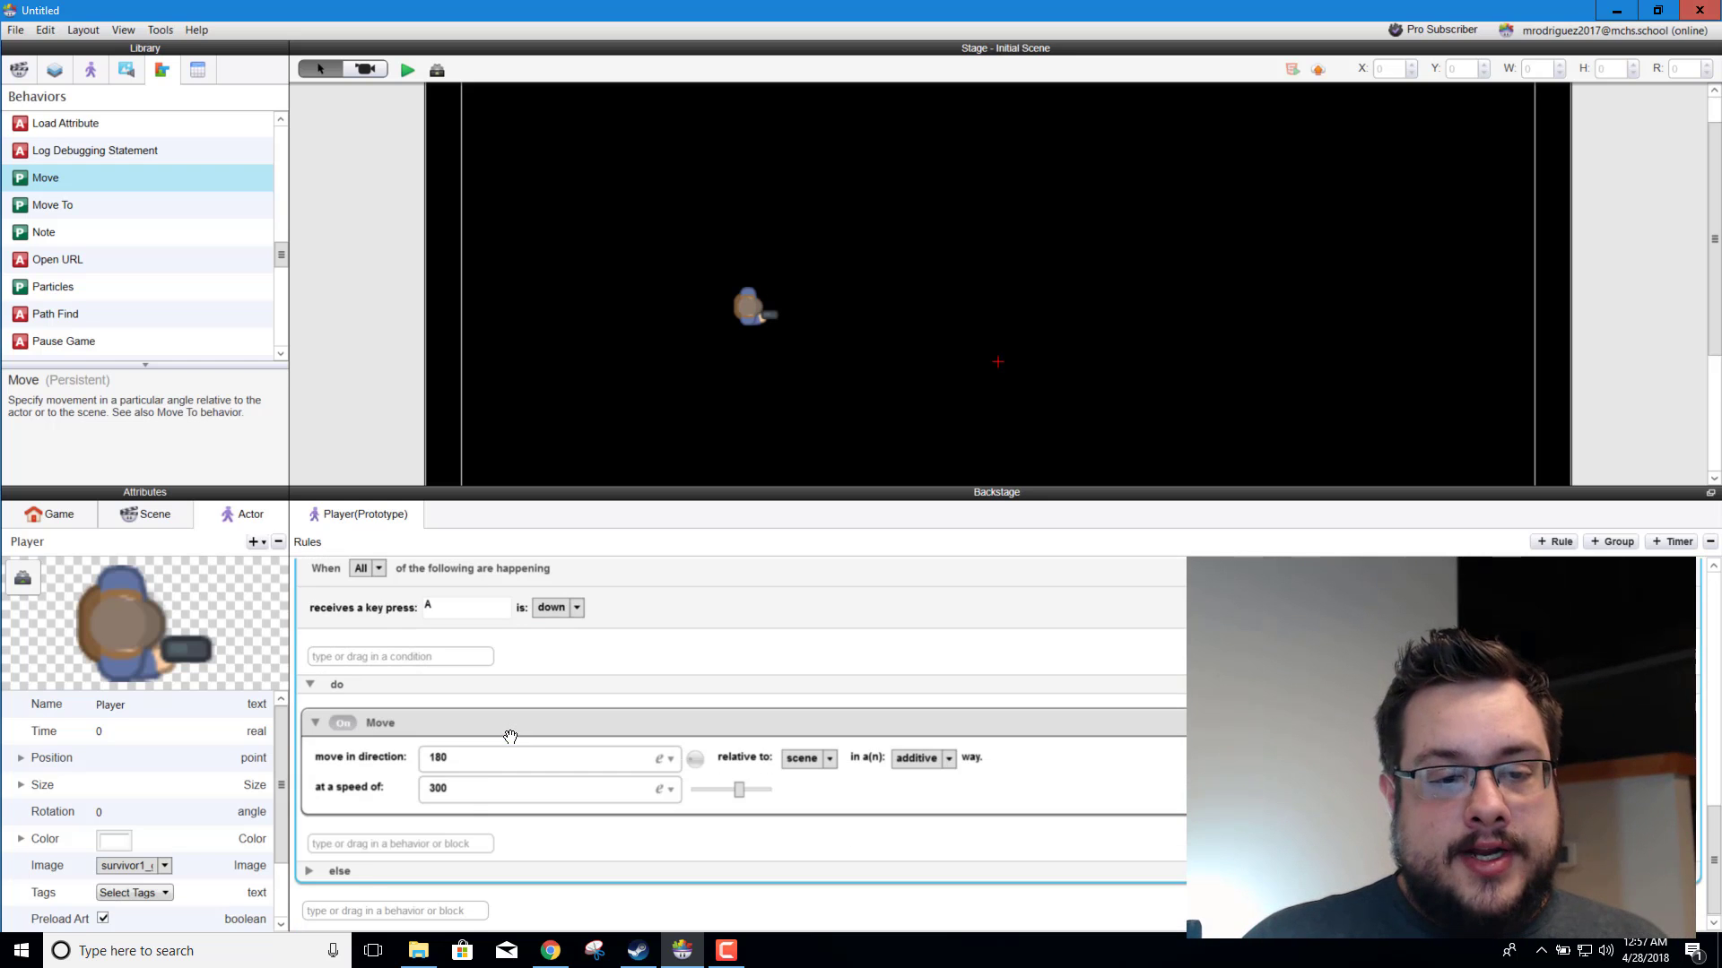
left_click(330, 911)
type("Rule")
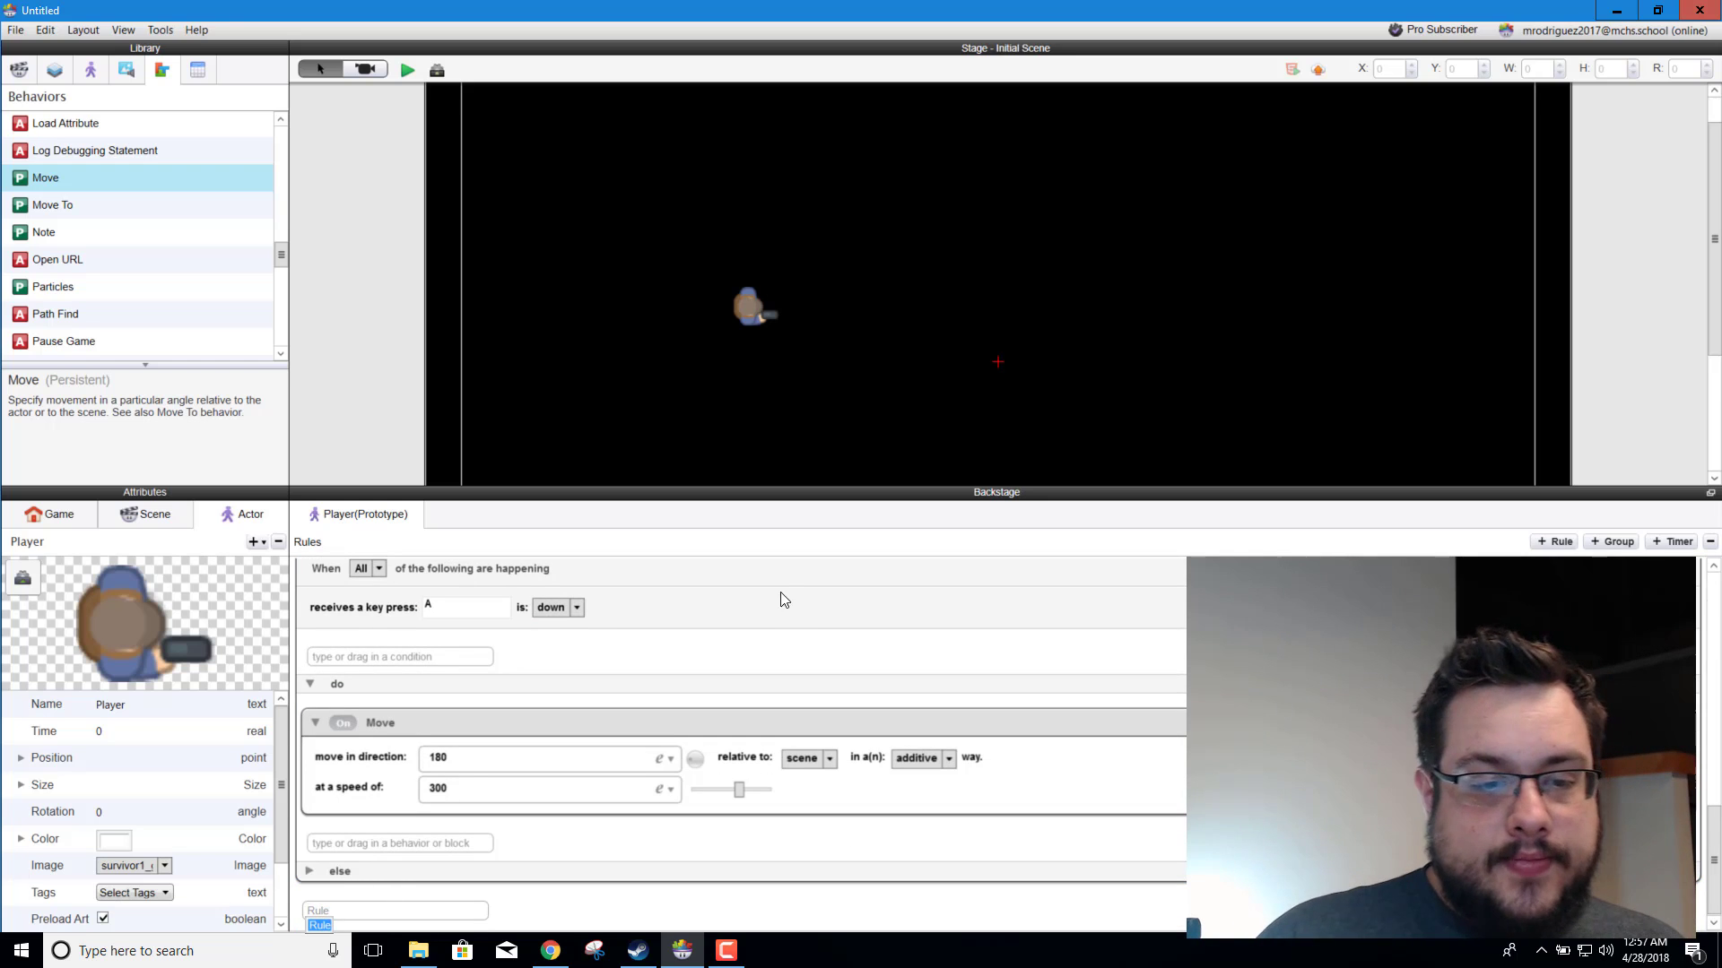
key("Return")
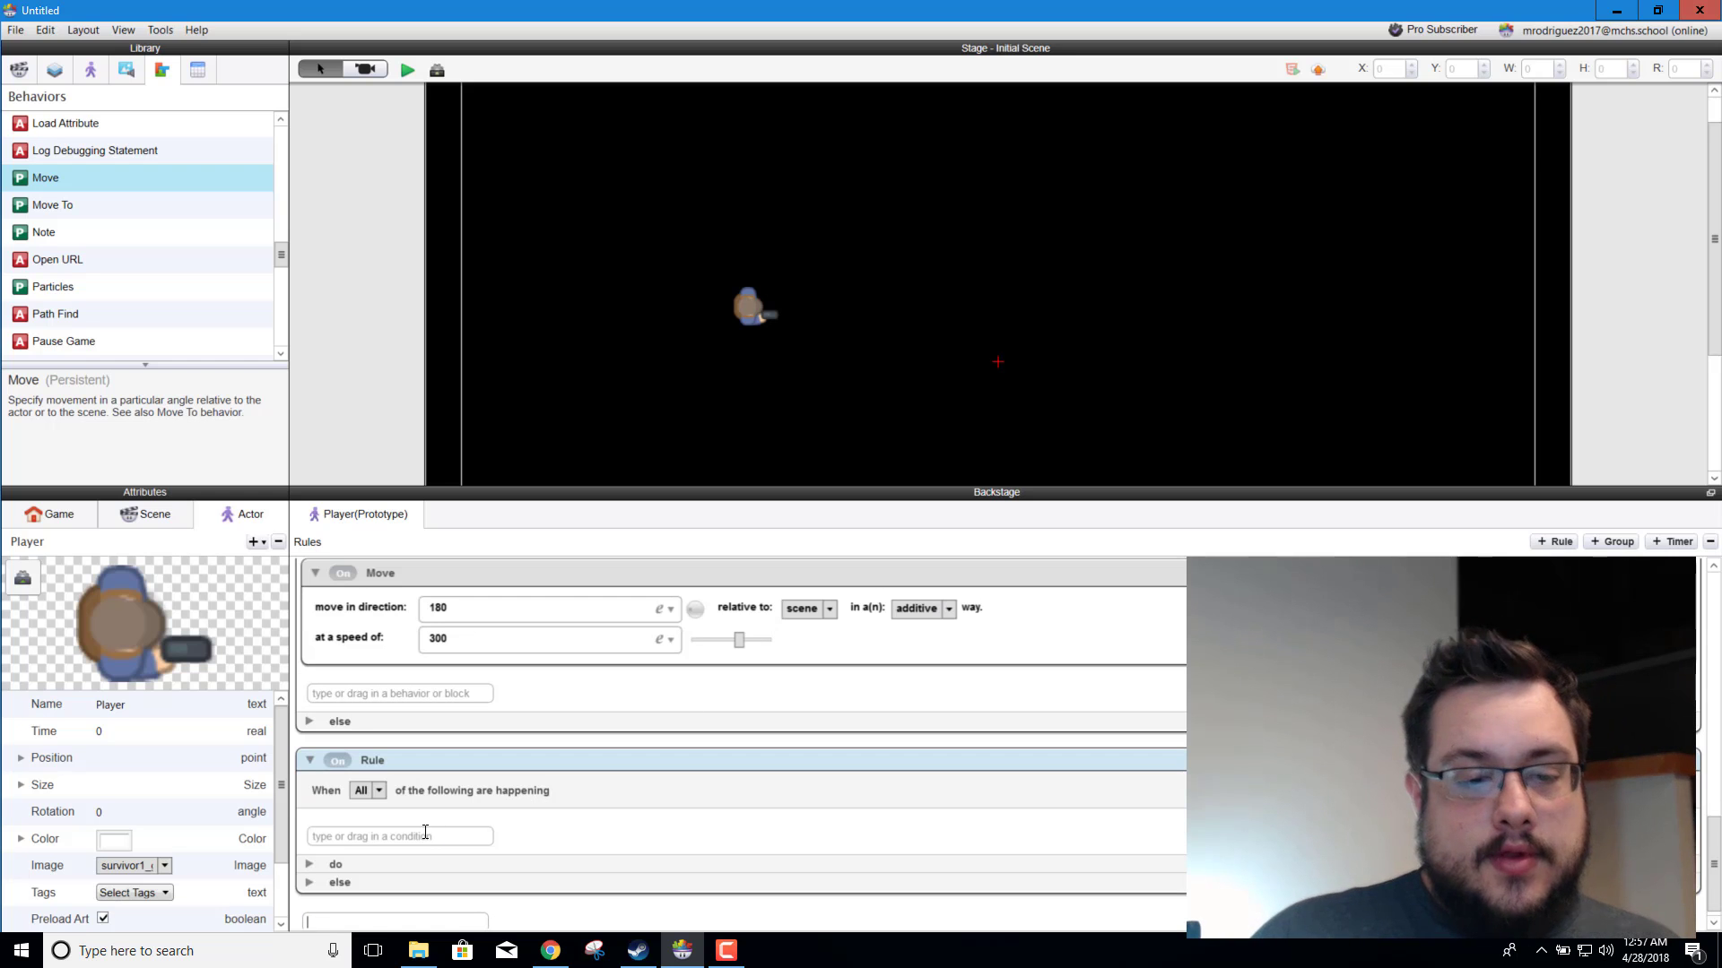
left_click(429, 834)
type("key")
key("Return")
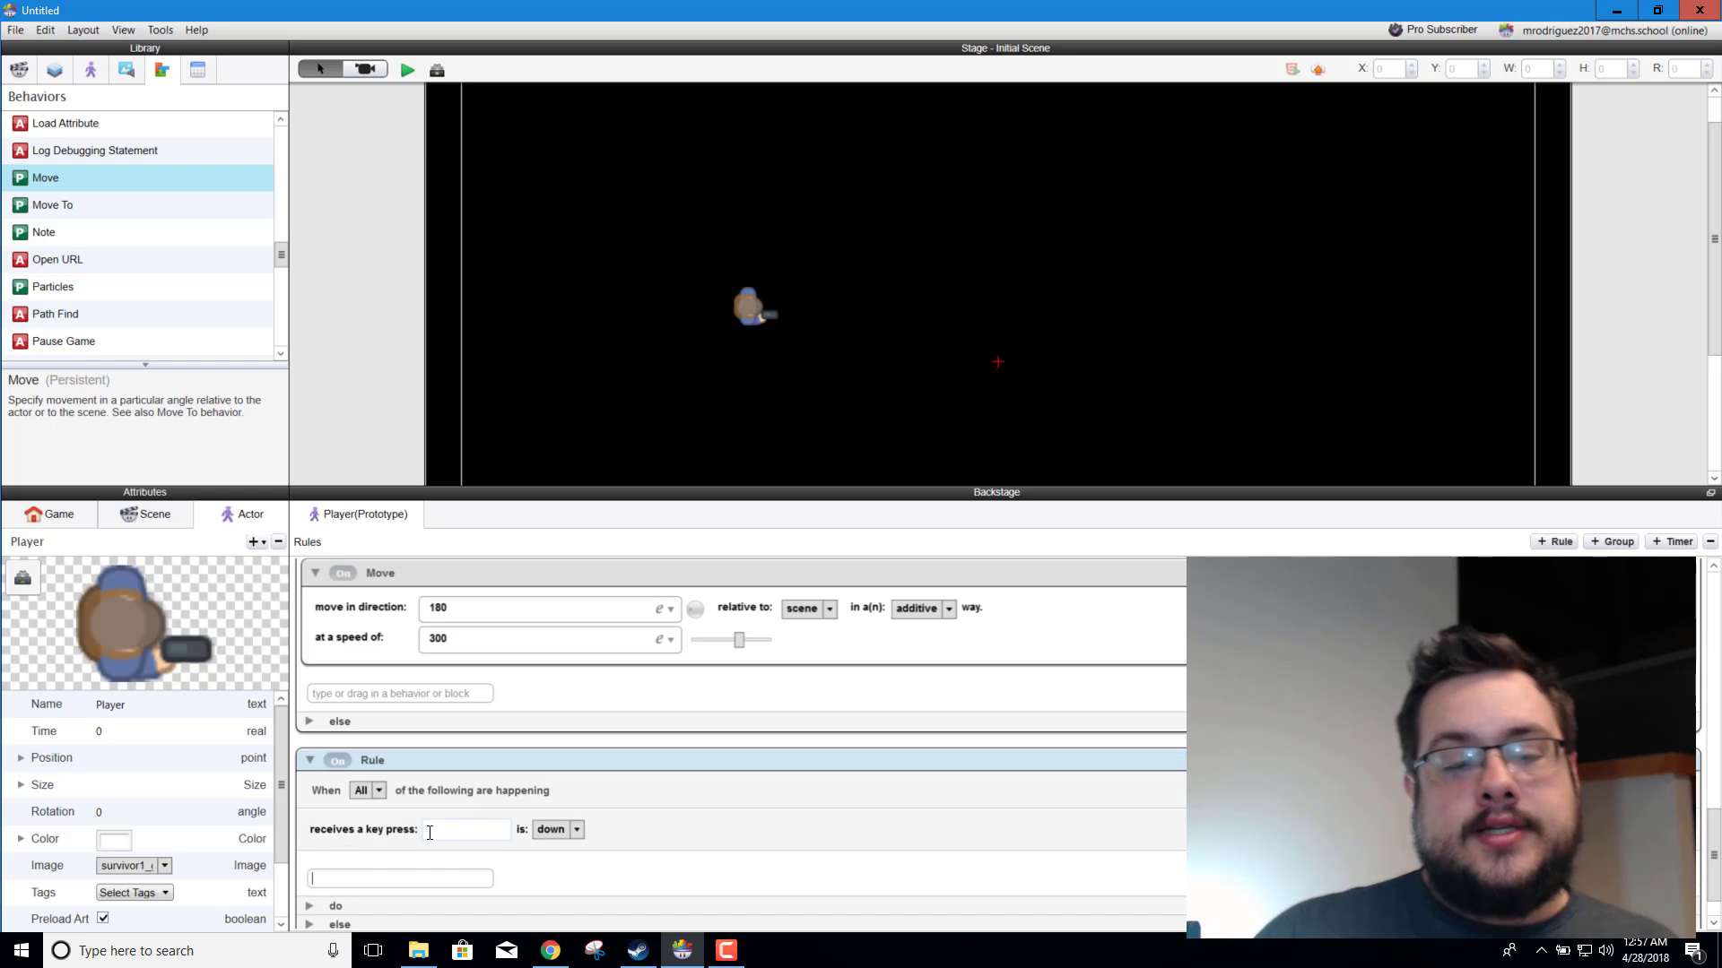
key("d")
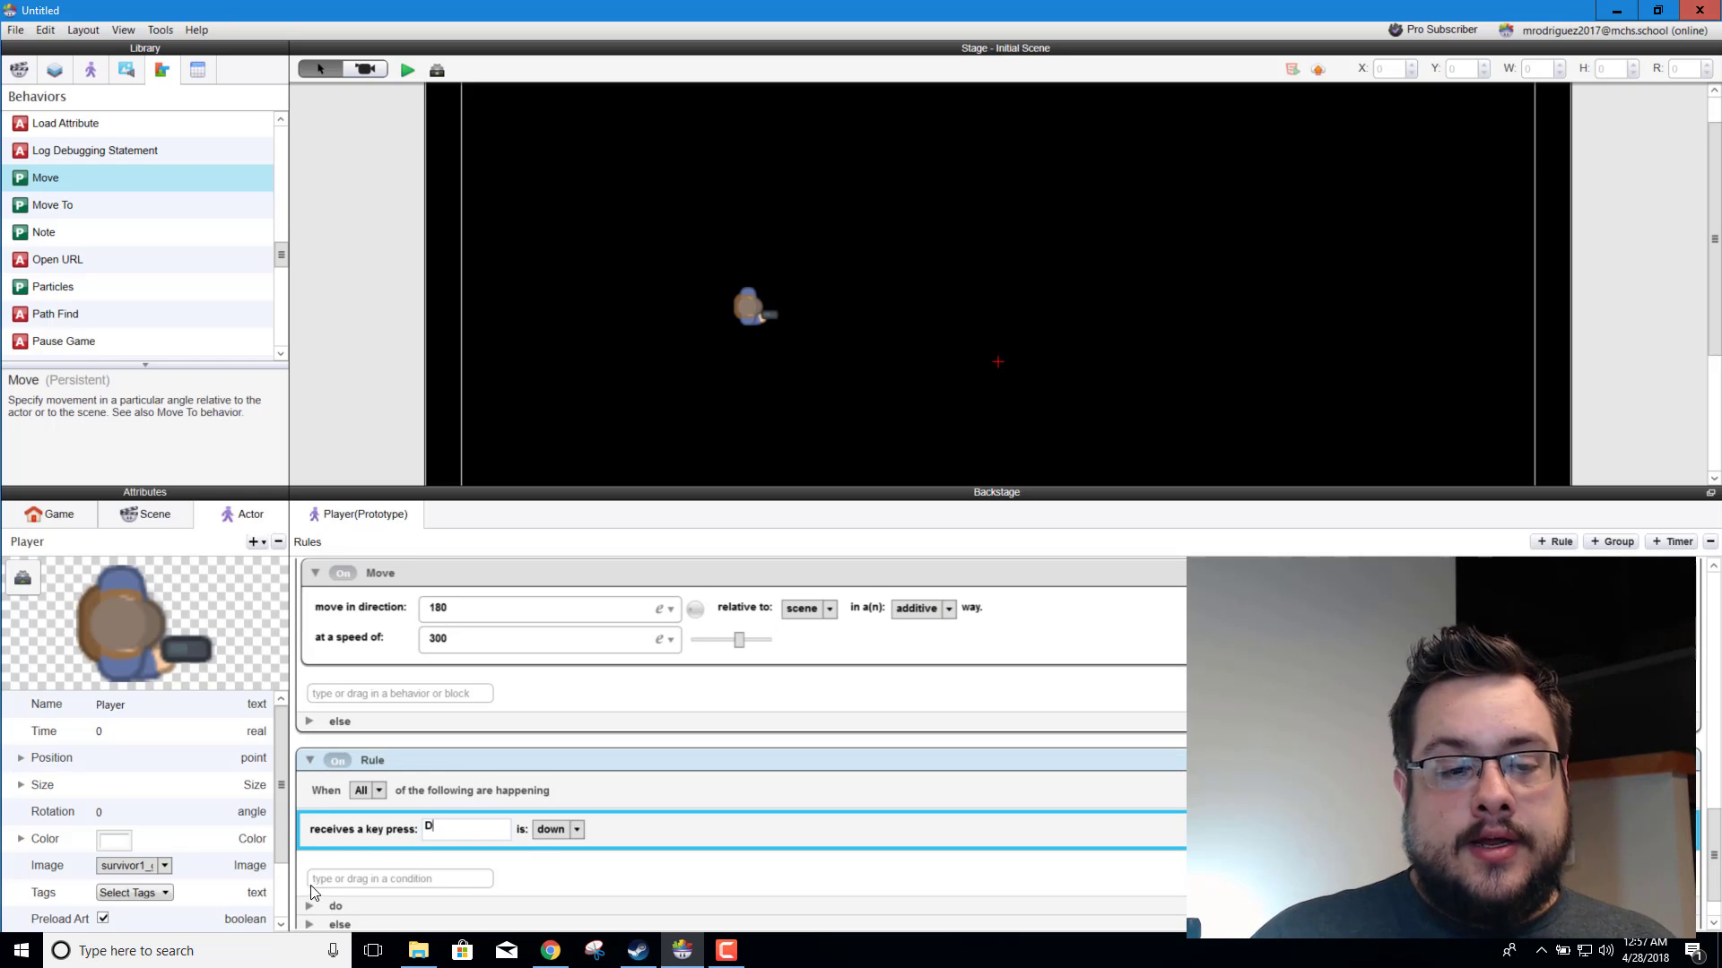
Step: Add a Move behavior to the do section of the D key rule and make it relative to the scene
left_click(309, 906)
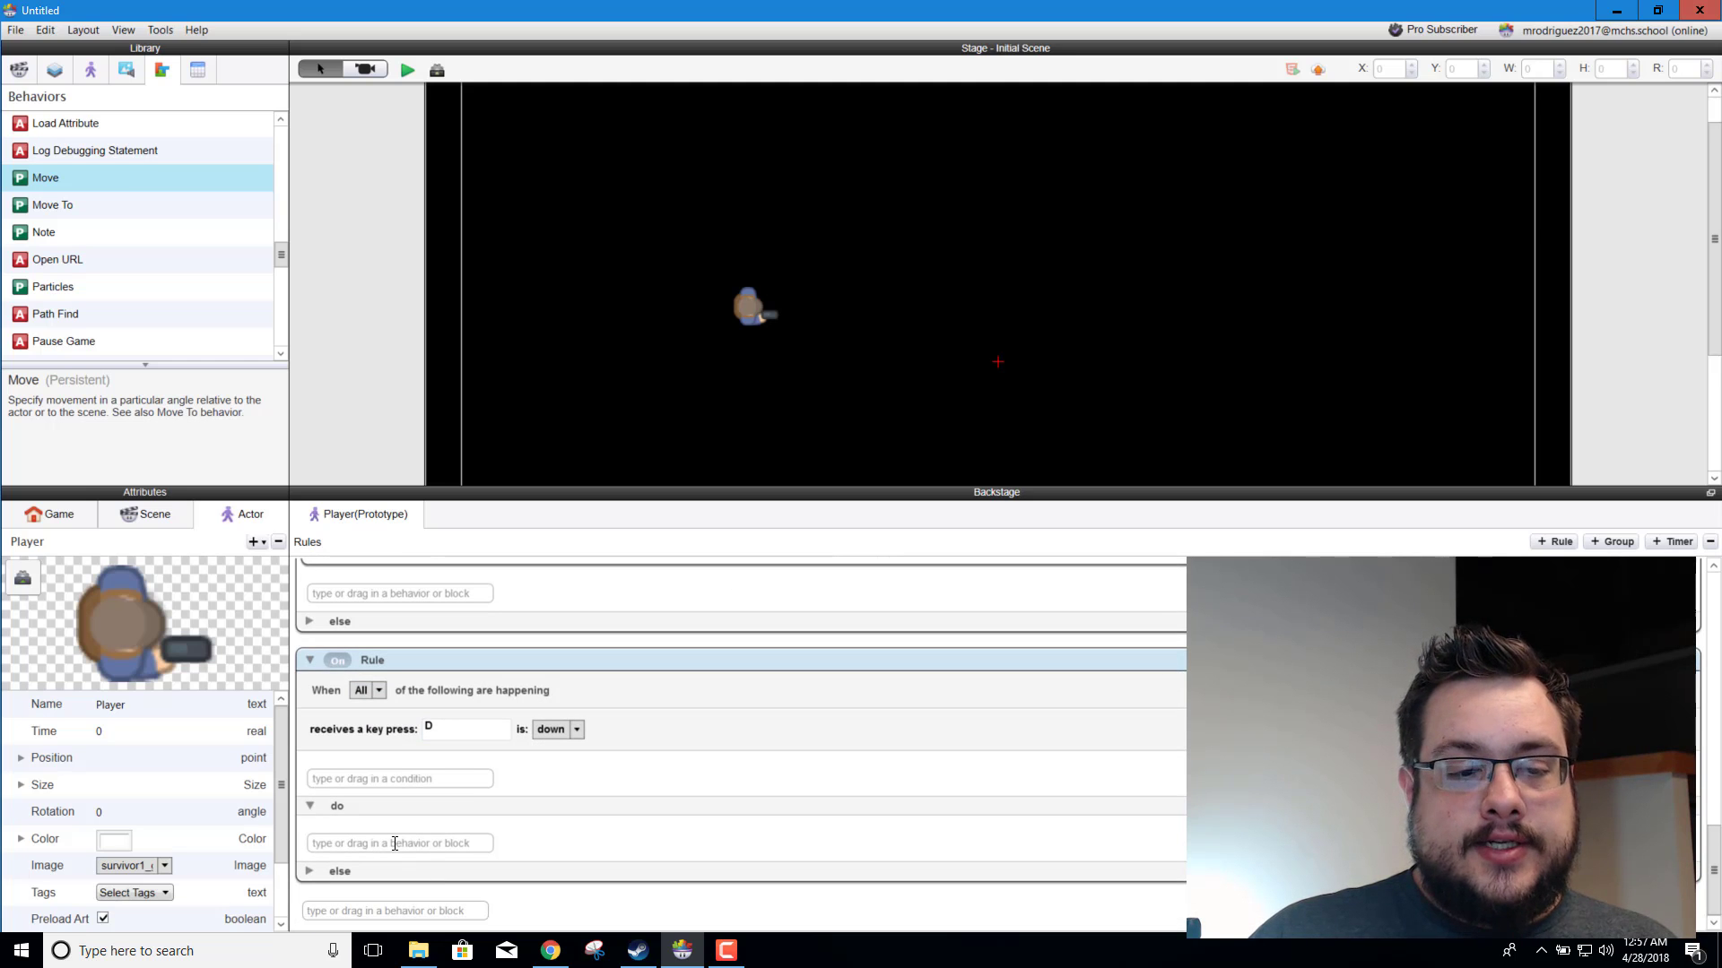
left_click(353, 842)
type("Move")
key("Return")
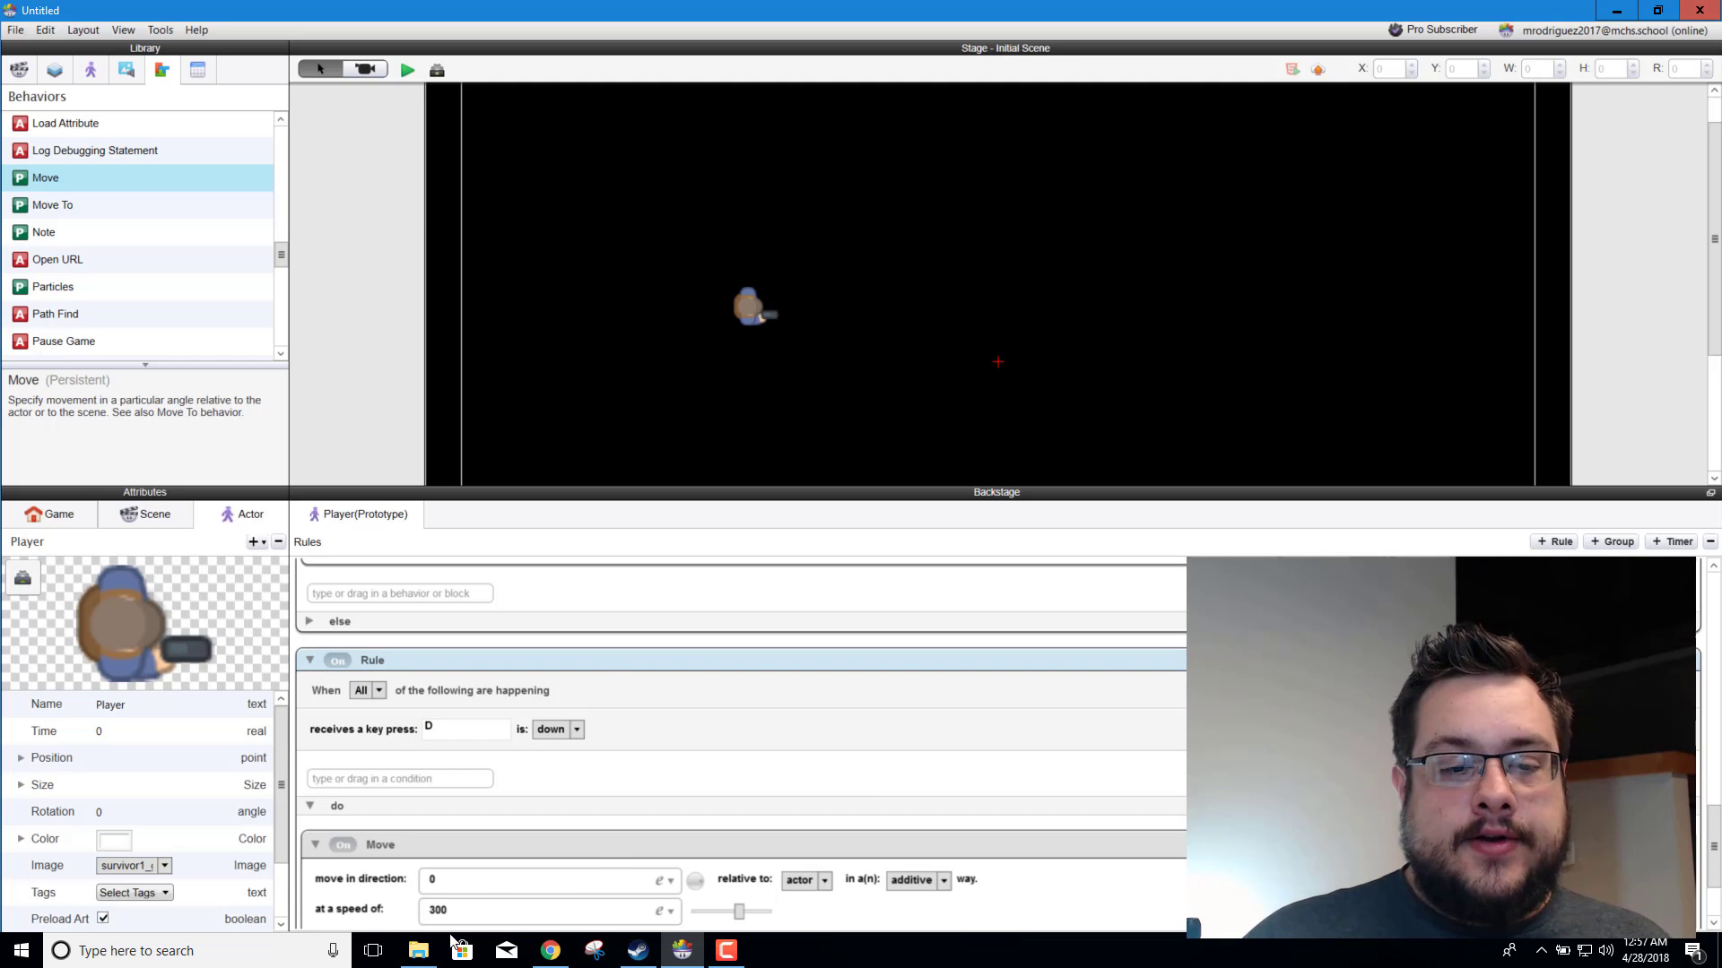
scroll(864, 796, "down", 3)
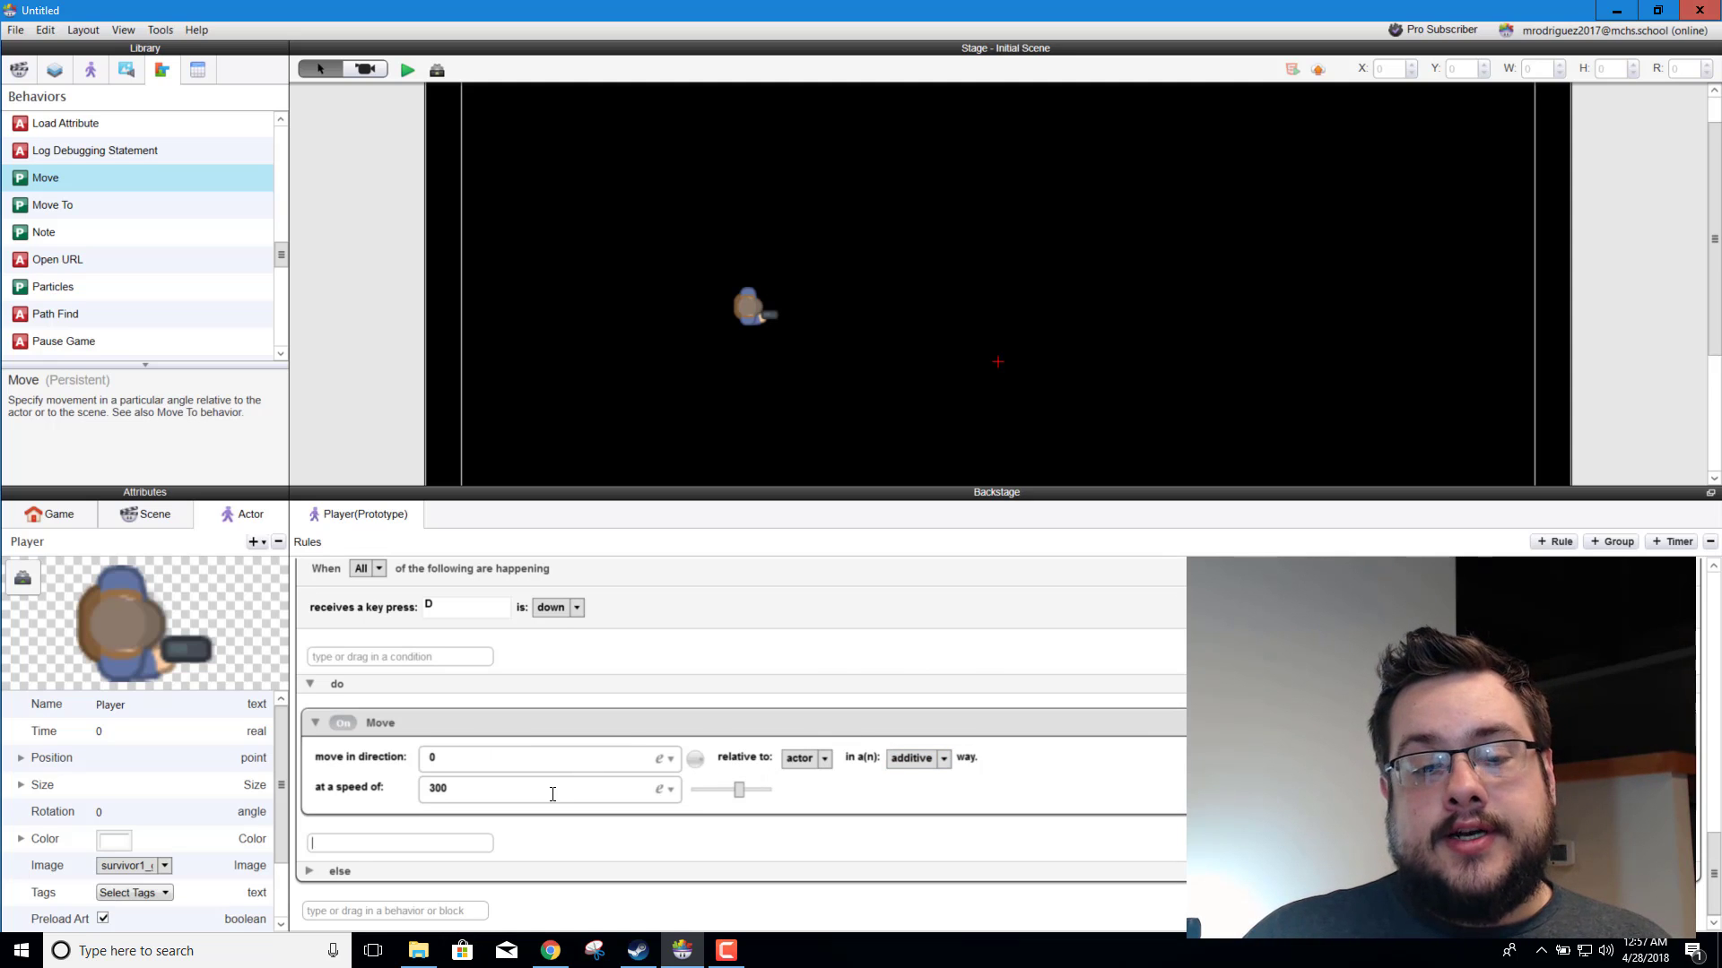
left_click(824, 758)
left_click(800, 794)
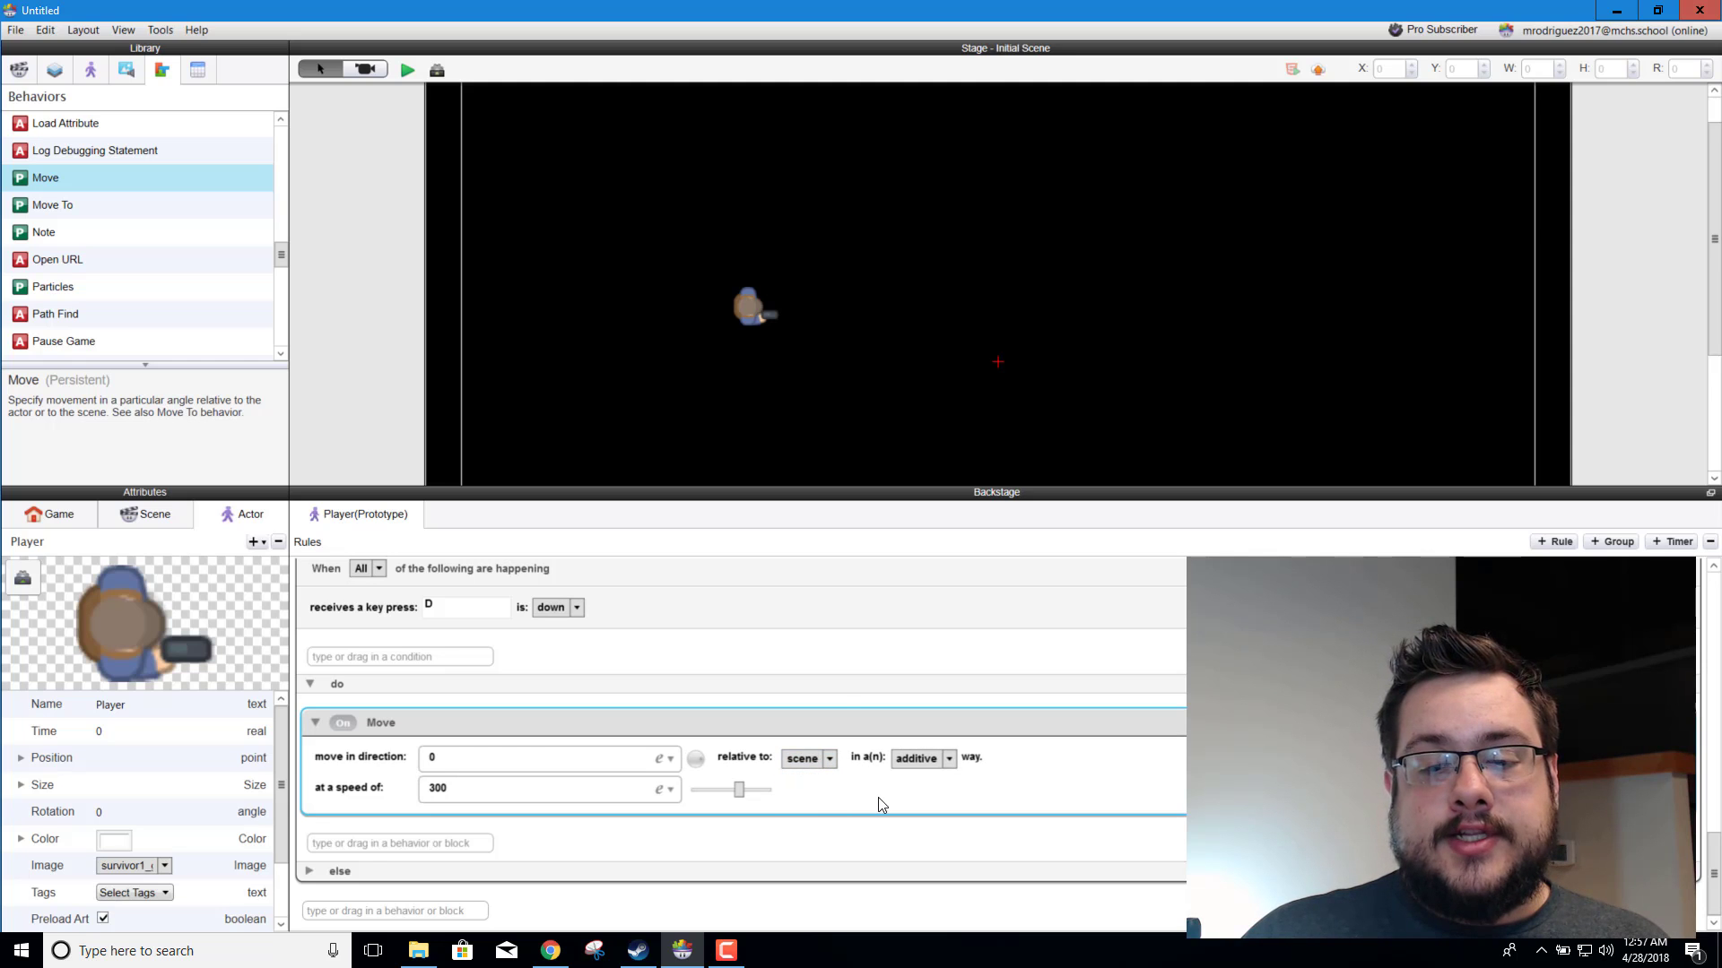
Step: Rename the D key rule to "Rule - Move Right"
scroll(390, 615, "up", 2)
left_click(390, 620)
left_click(390, 620)
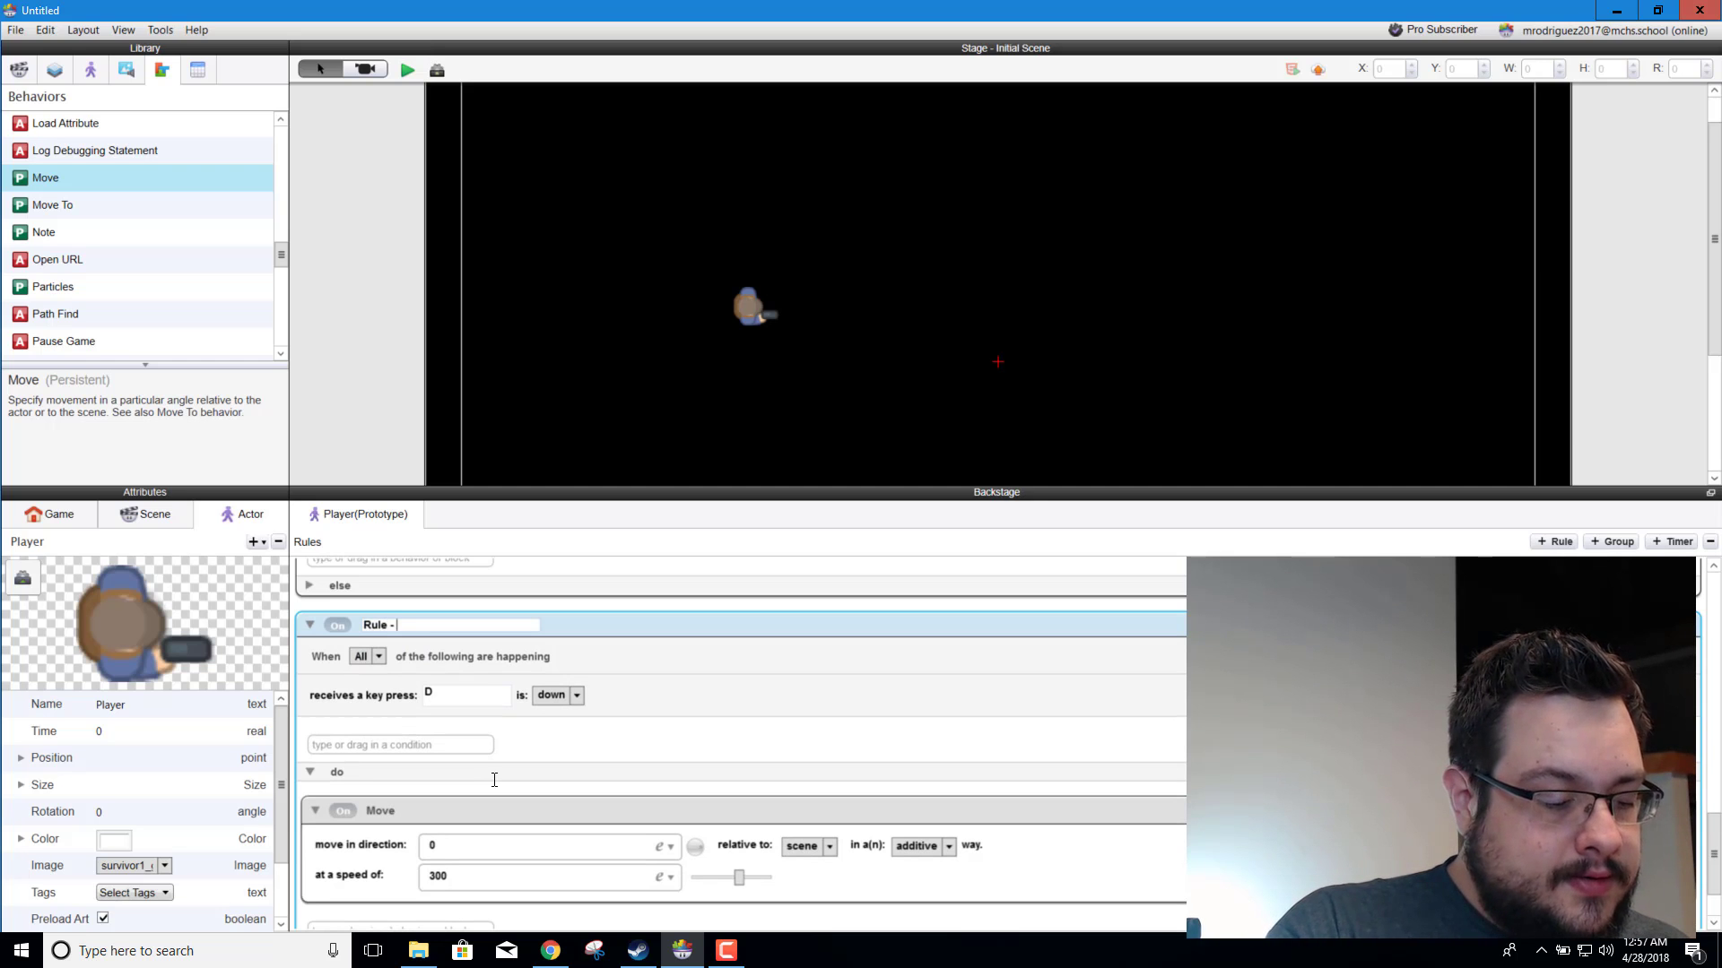
type("- Move Right")
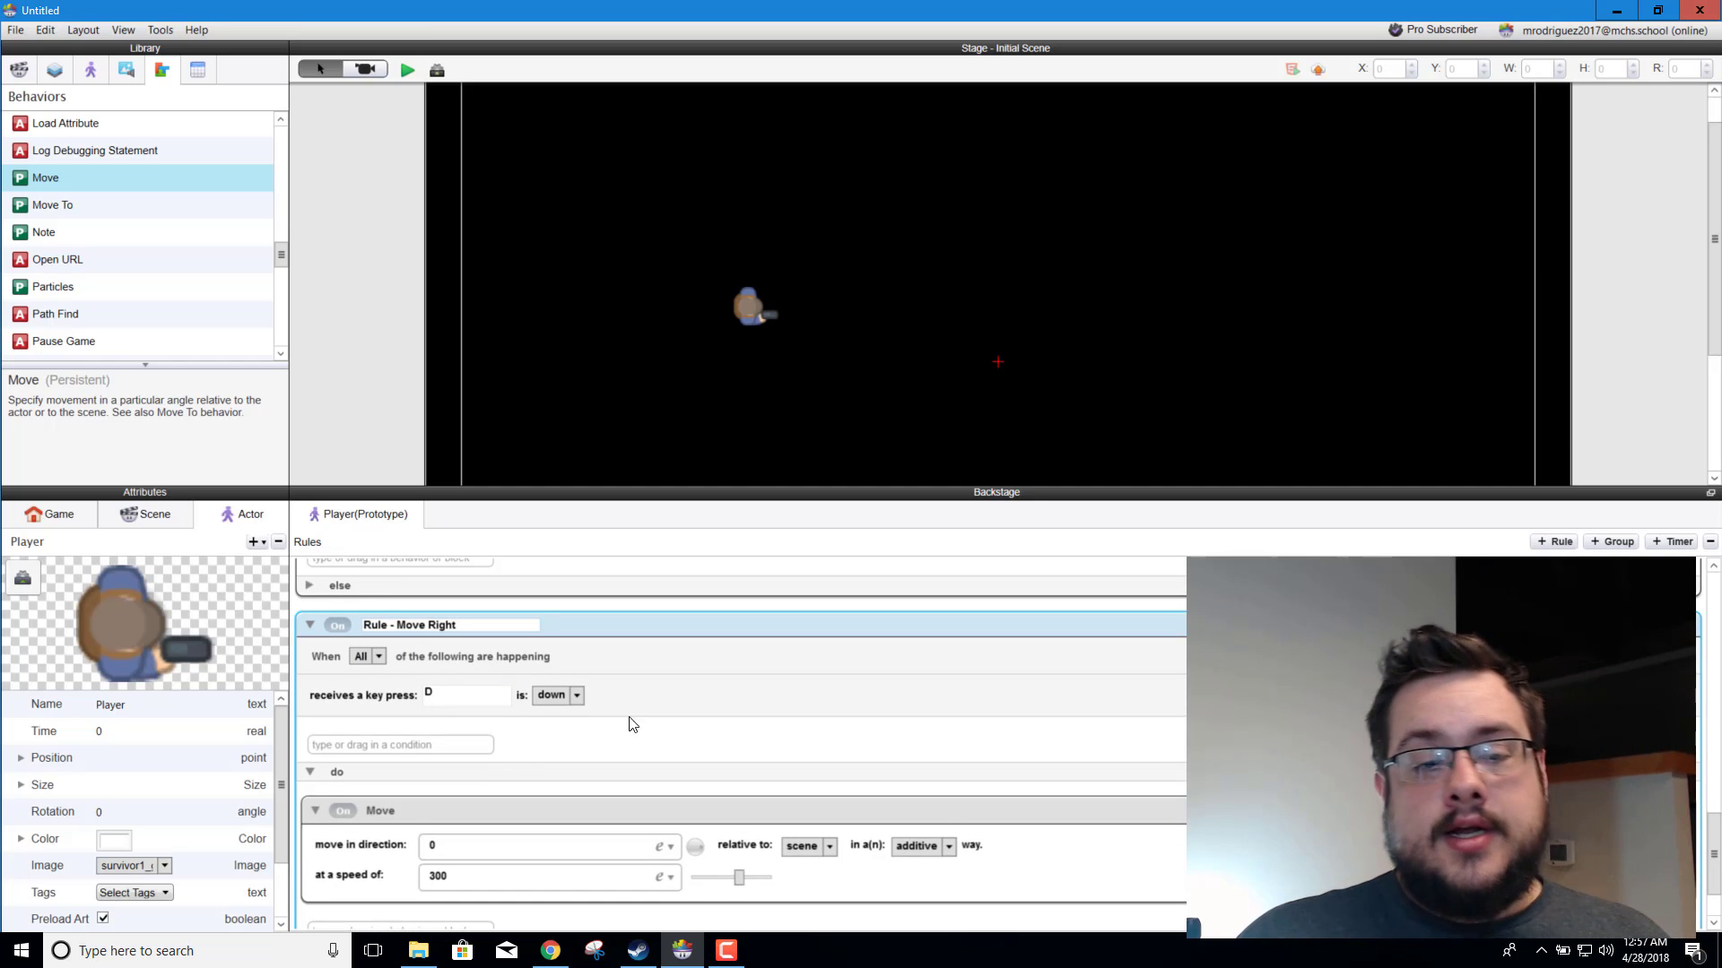
key("Return")
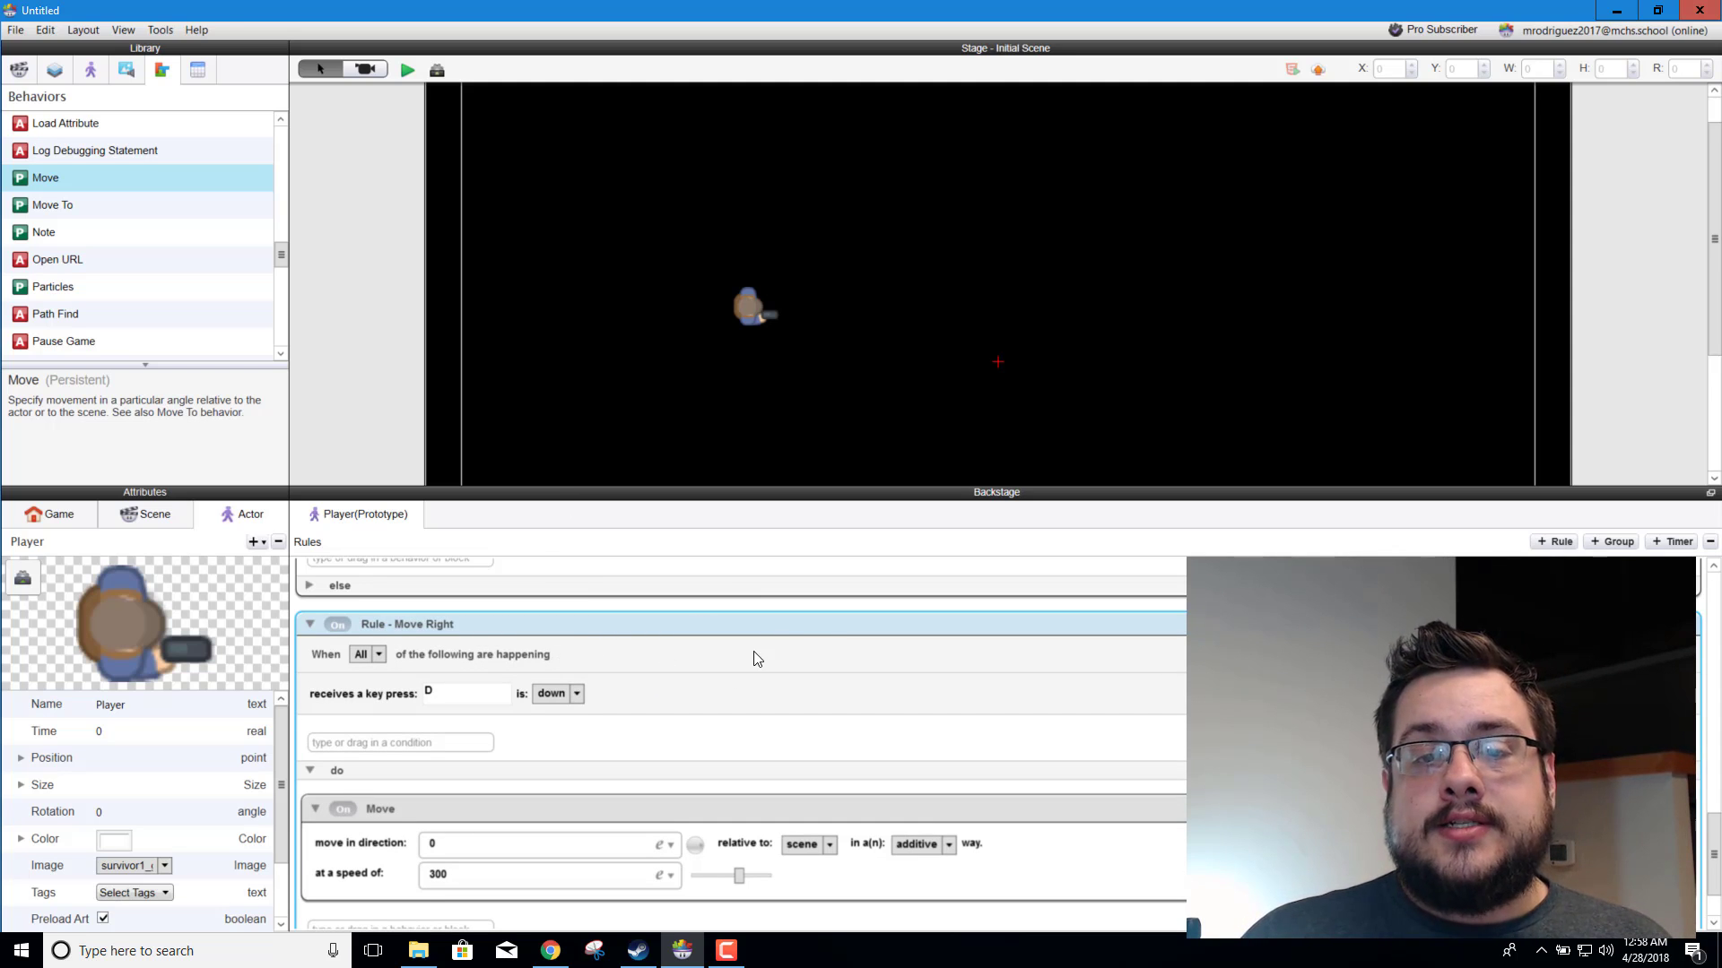
Step: Preview the game and test the player's movement in all four directions with the W, A, S and D keys
left_click(406, 70)
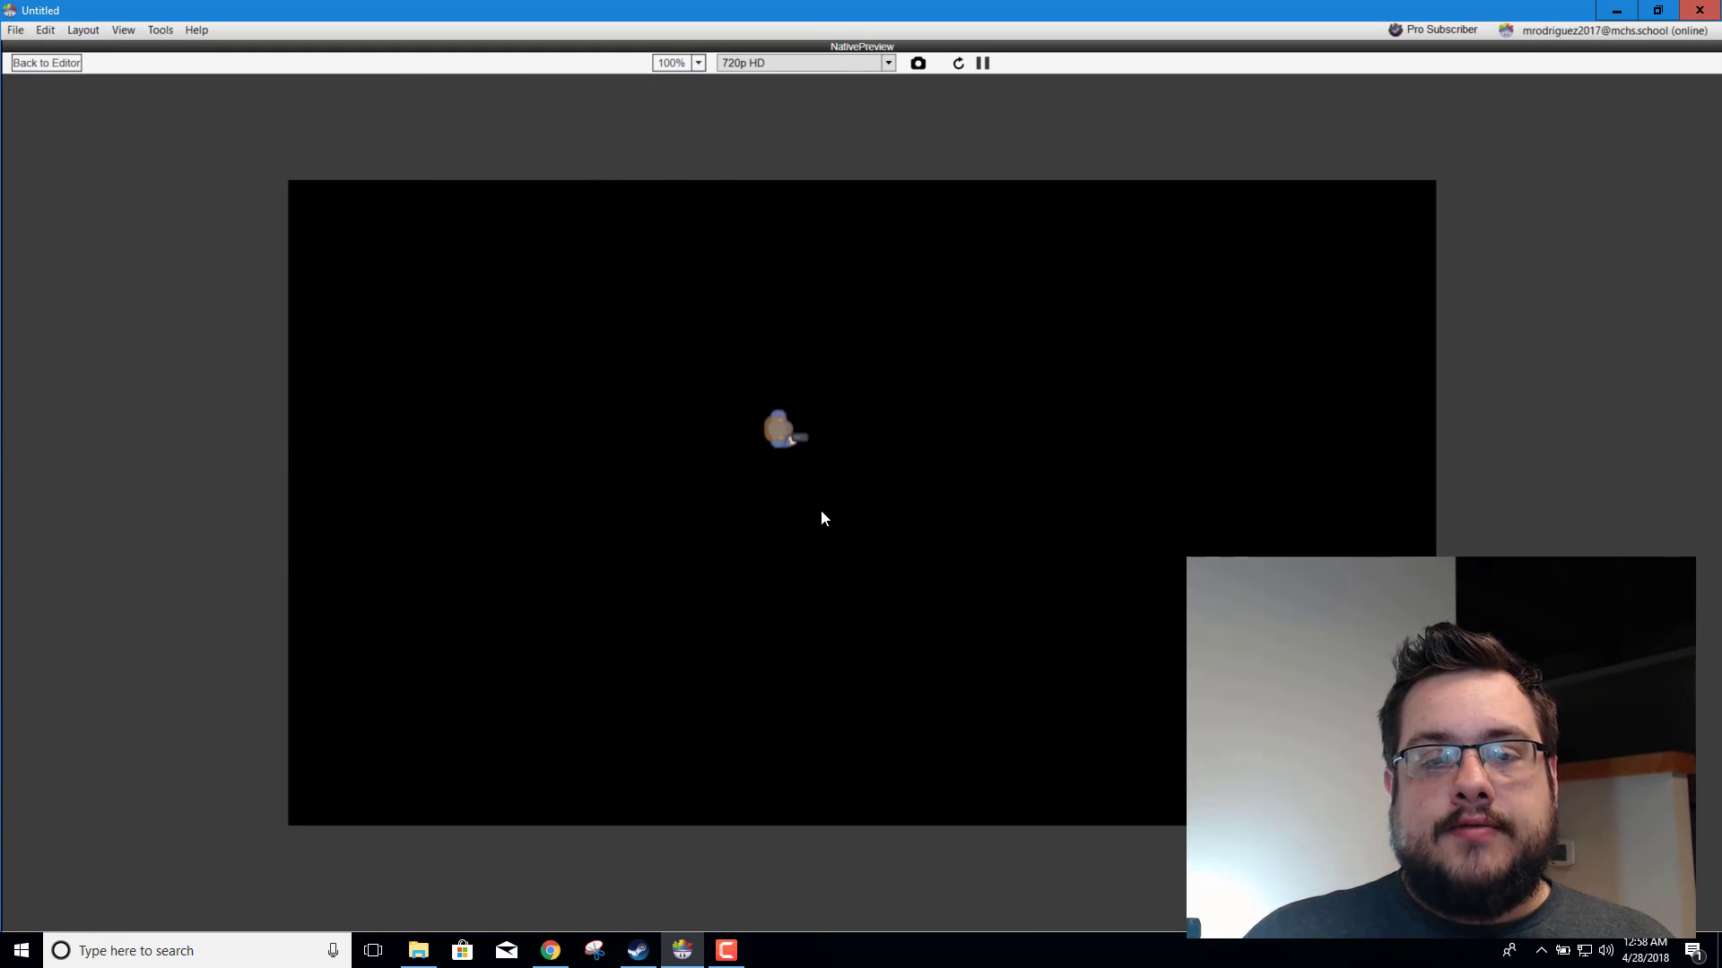
key("Up")
key("Right")
key("Down")
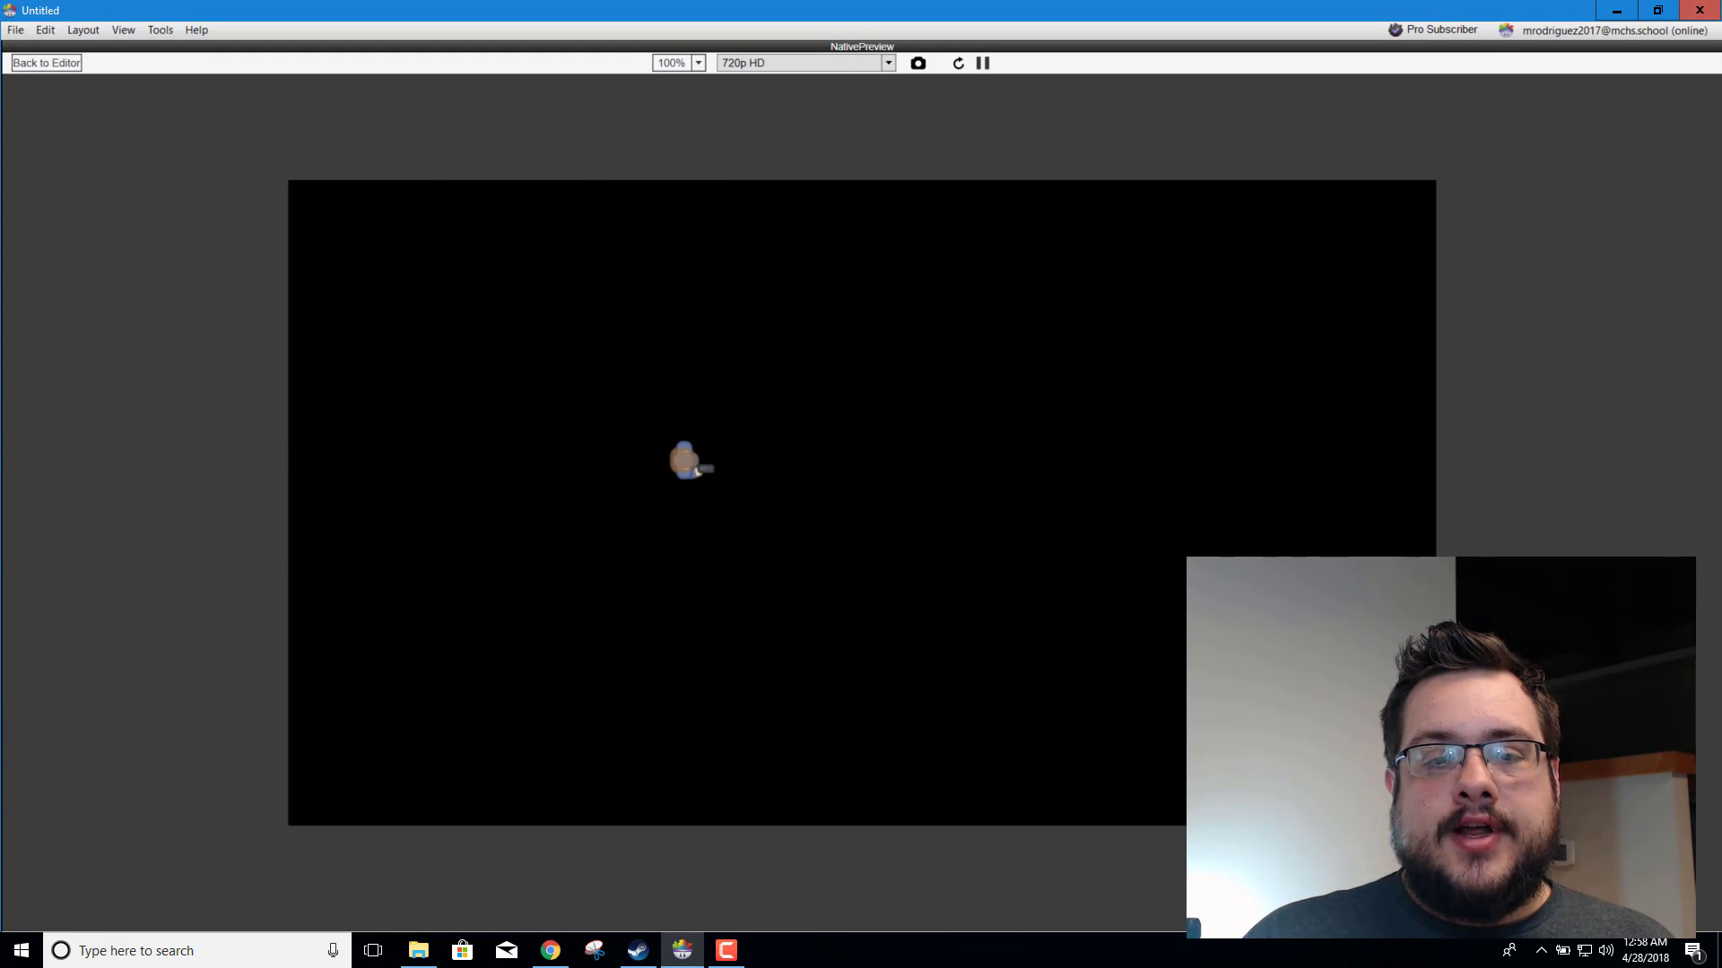
key("Up")
key("Left")
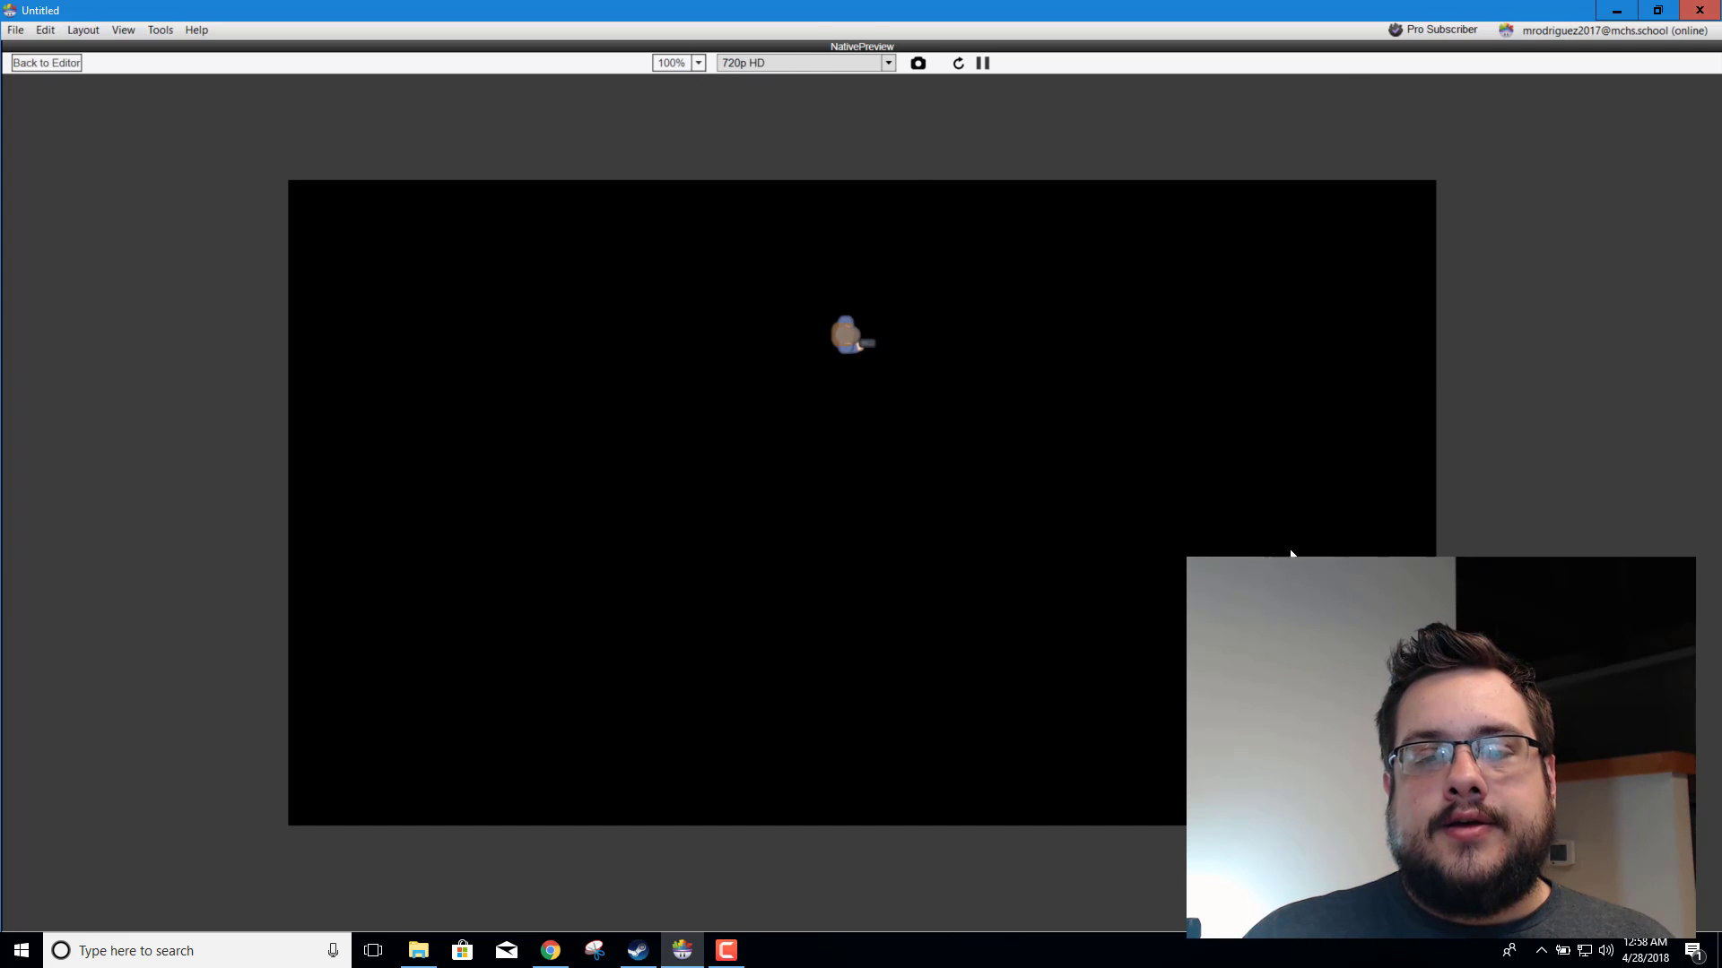
key("Down")
key("d")
key("w")
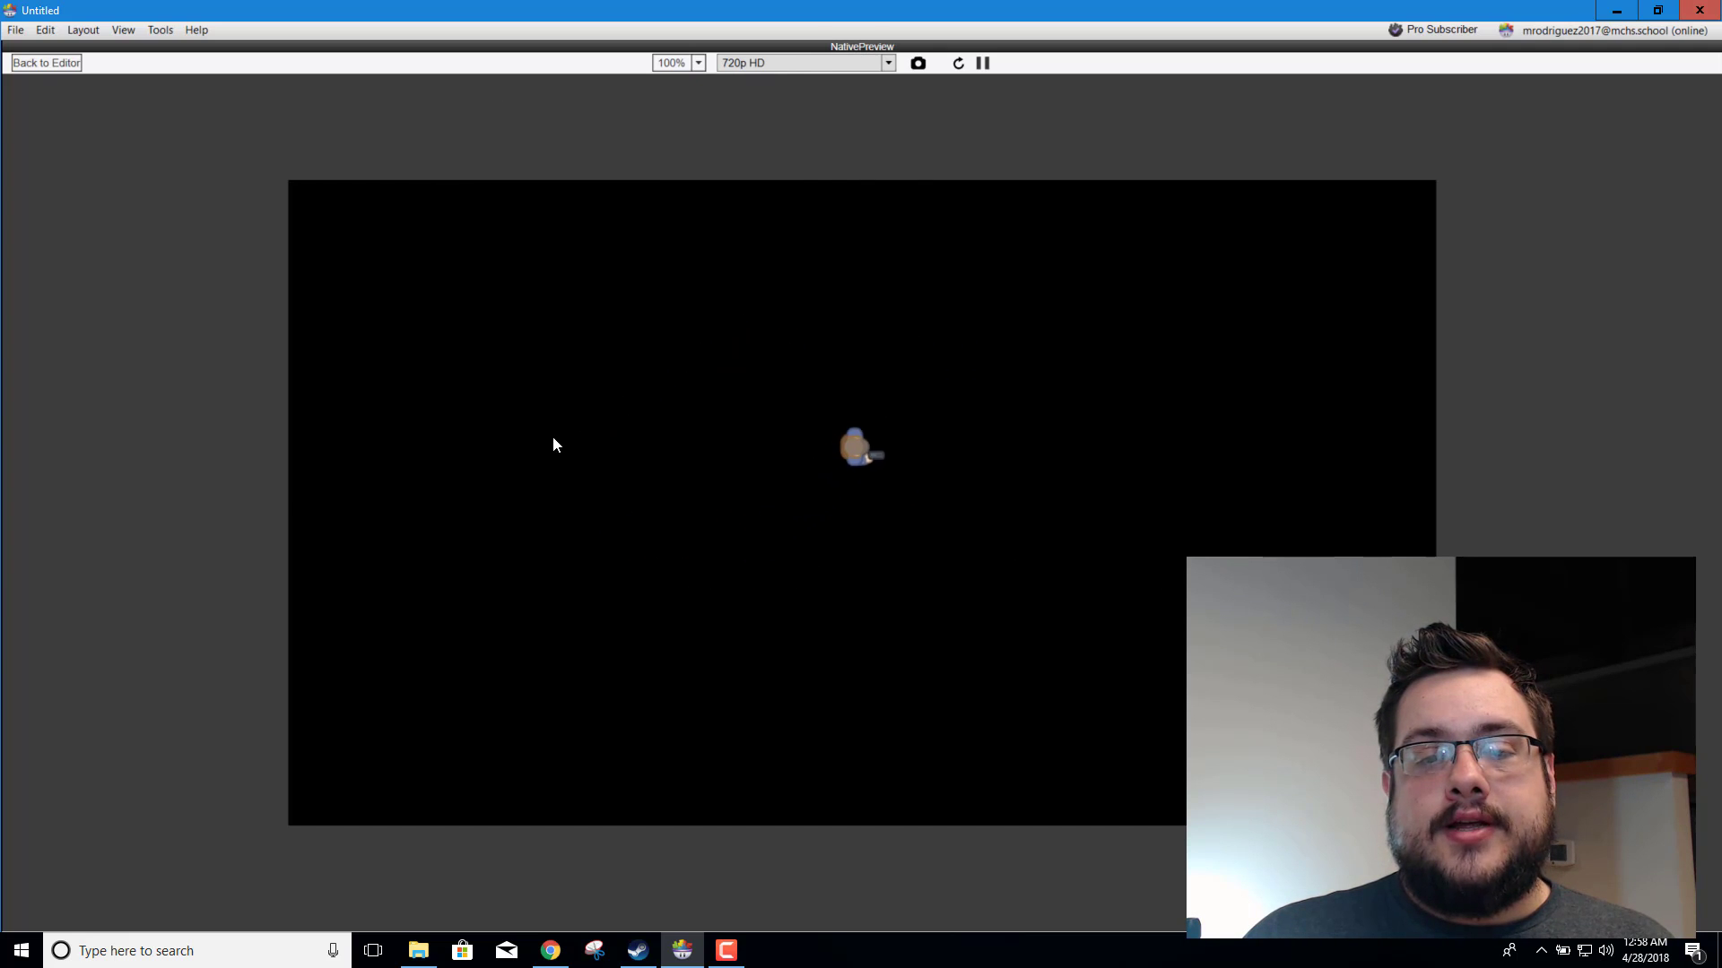
key("a")
key("s")
key("d")
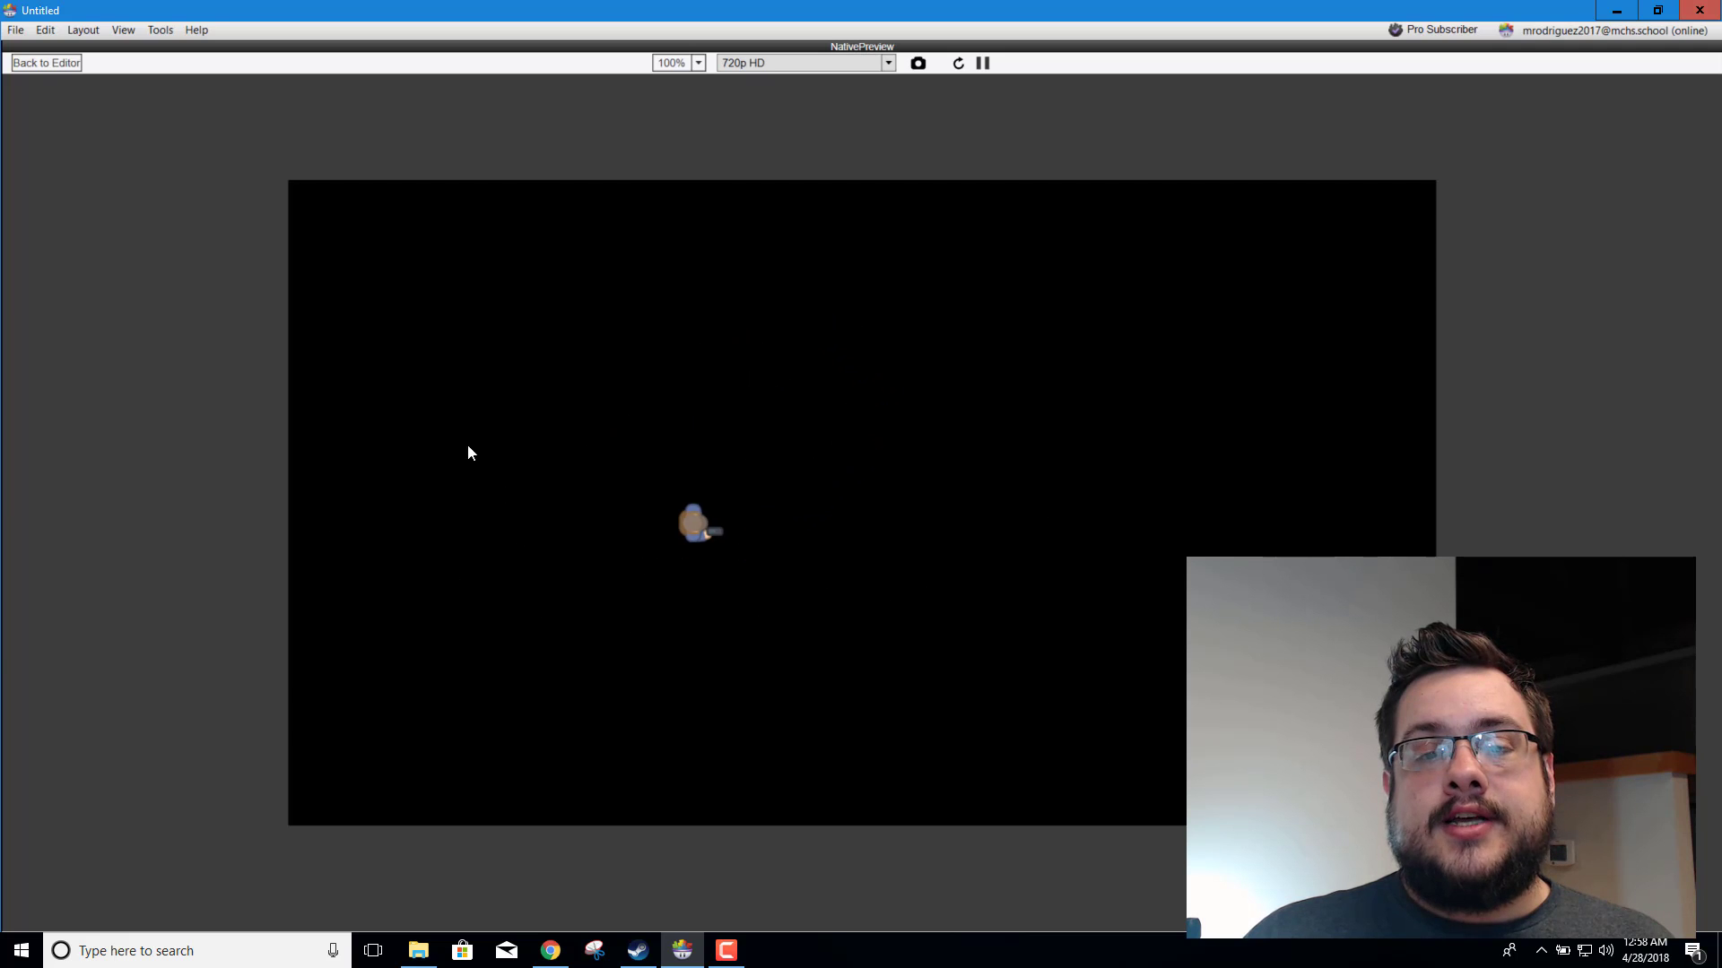